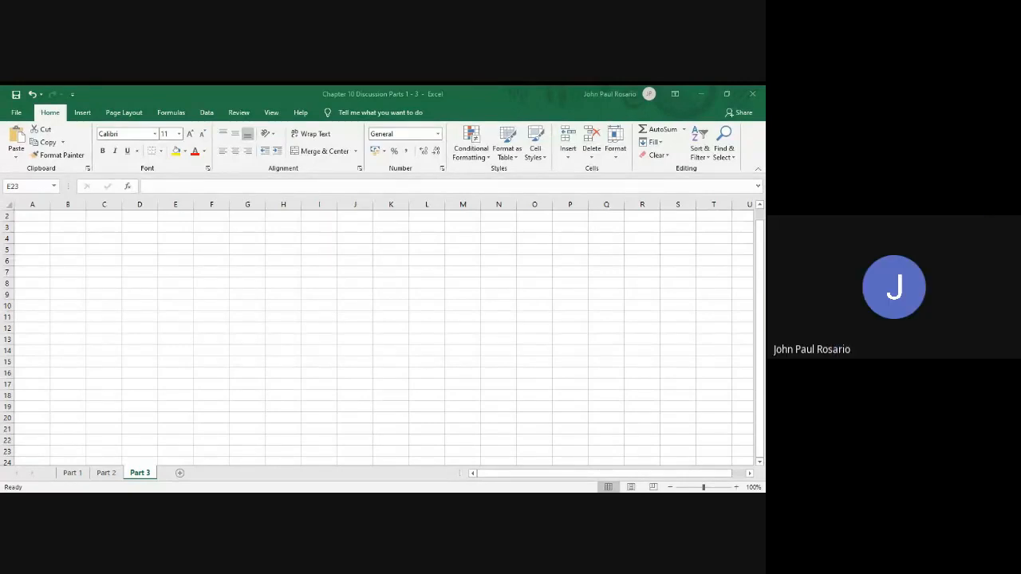
Rename the Part 3 worksheet as Part 3A
key(alt+Tab)
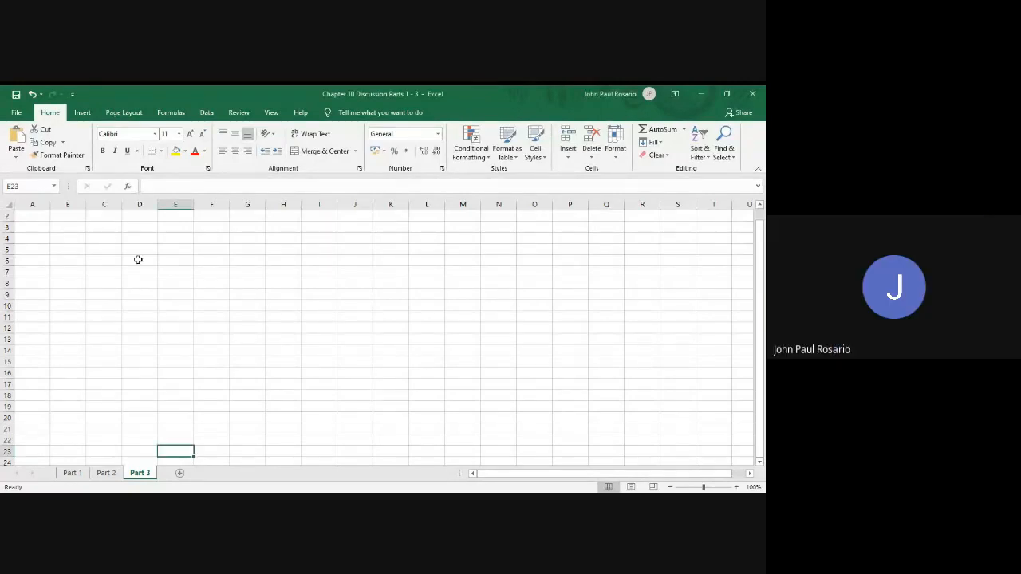
key(Left)
key(Left)
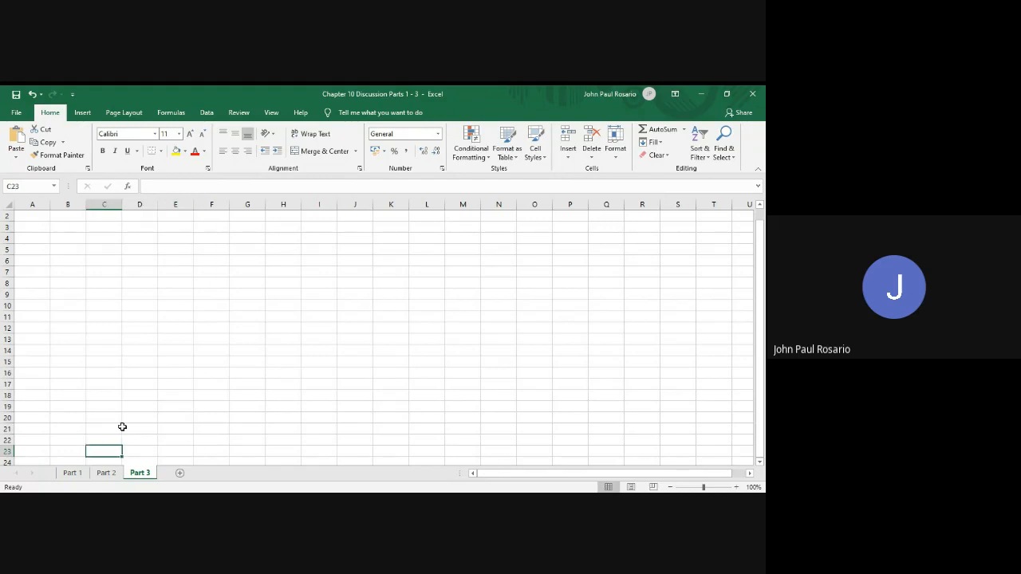
click(150, 475)
double_click(150, 474)
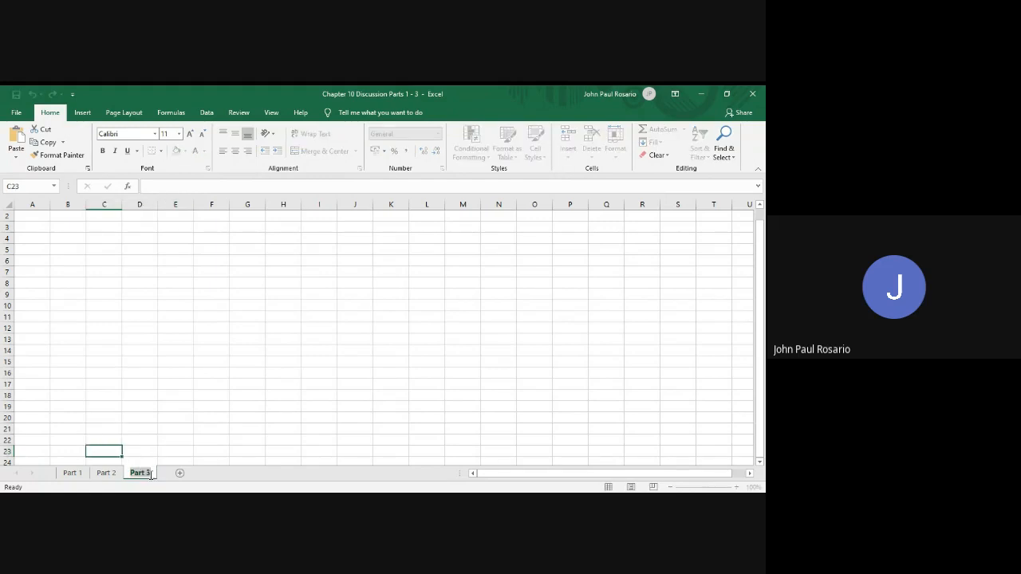
click(150, 473)
text(A)
key(Return)
Enter the label FVDOCA in cell A3 of the Part 3A sheet
click(39, 230)
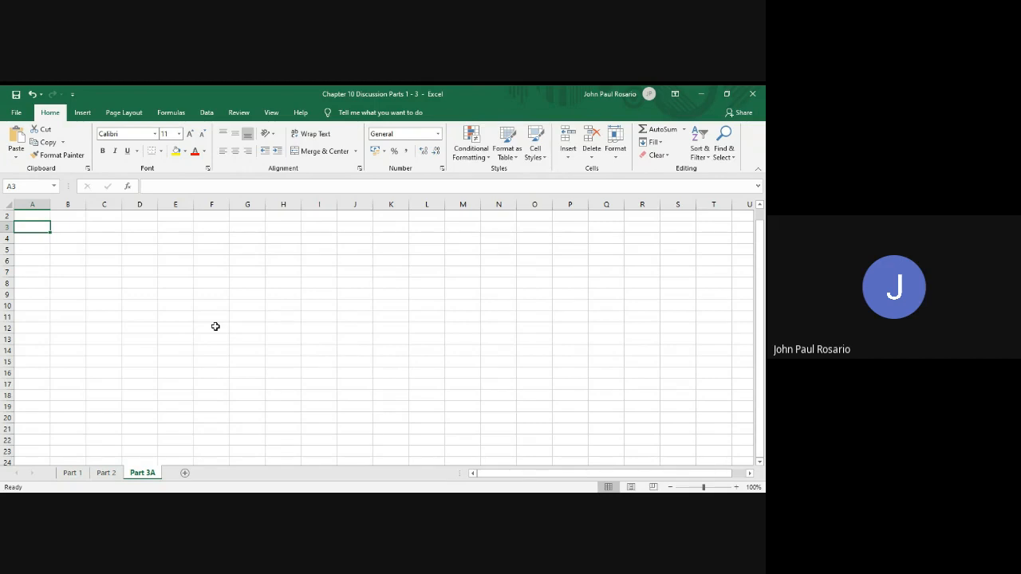
text(FV)
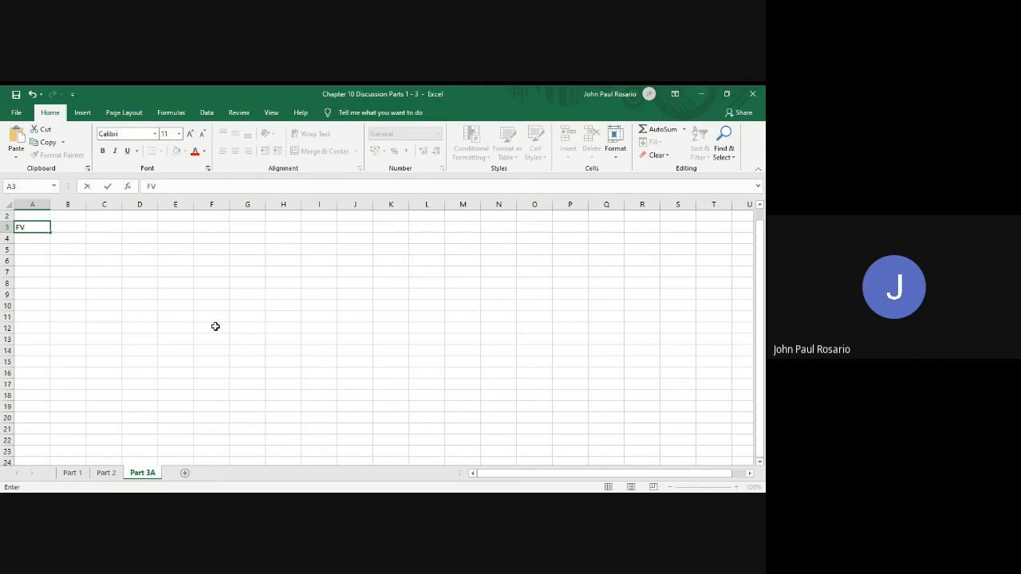
text(D)
text(OCA)
key(Return)
Enter the label FVDCAD in cell A7, four rows below the FVDOCA label
key(Down)
key(Down)
key(Down)
text(FV)
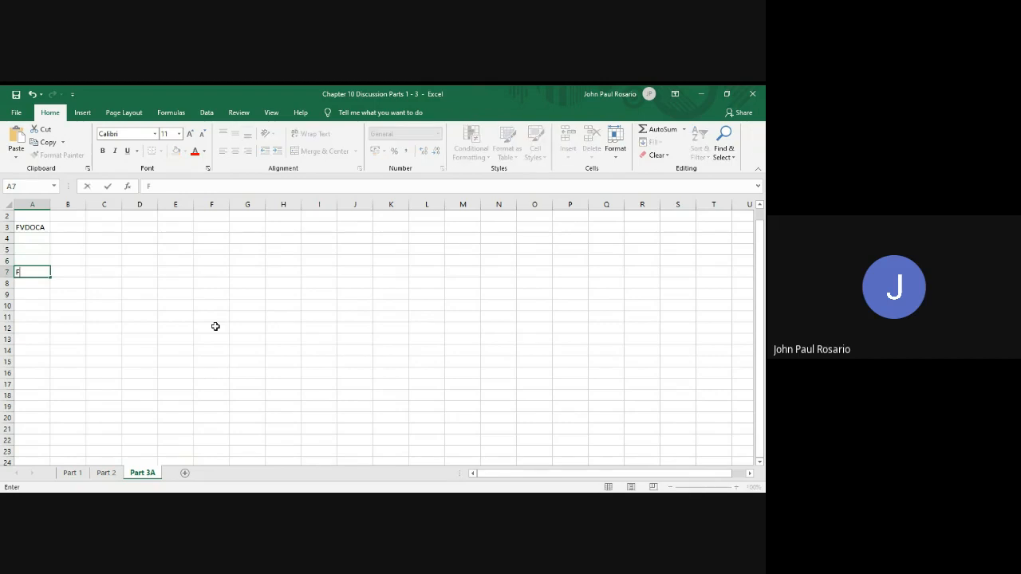
text(DCAD)
key(Return)
Insert four blank rows between the FVDOCA and FVDCAD labels to make room for the formulas
key(Up)
key(Up)
key(Up)
key(Up)
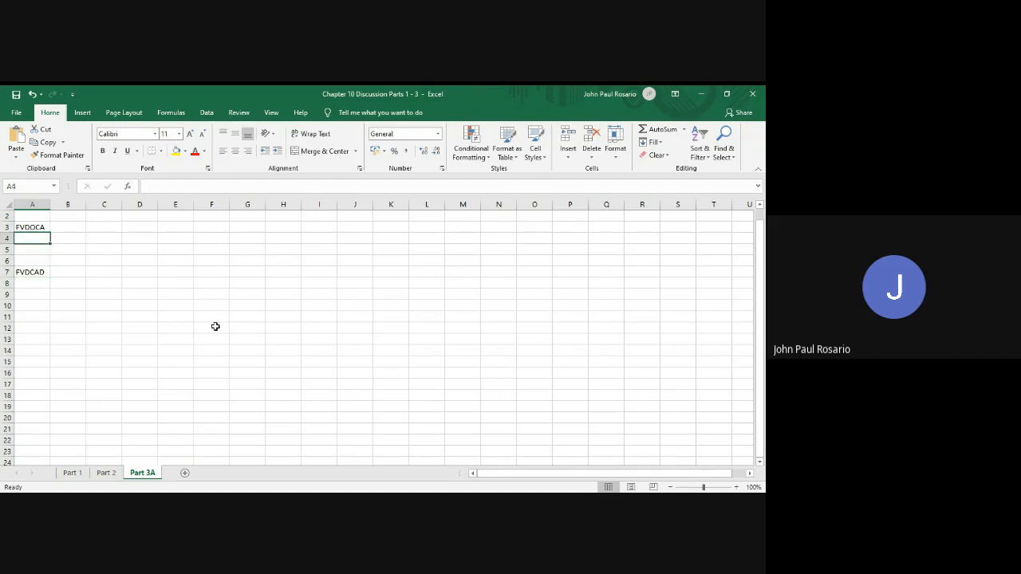
key(shift+space)
key(ctrl+shift+plus)
key(ctrl+shift+plus)
key(ctrl+shift+plus)
key(ctrl+shift+plus)
key(Down)
key(Down)
key(Down)
key(Down)
key(Down)
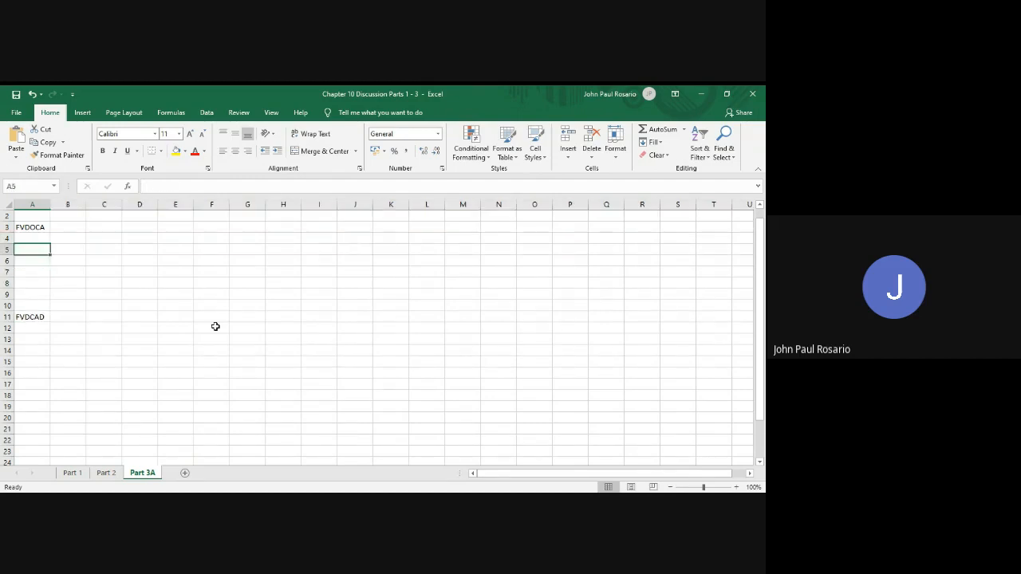
key(Down)
key(Down)
key(Down)
key(Down)
key(Down)
key(Up)
key(Up)
key(Up)
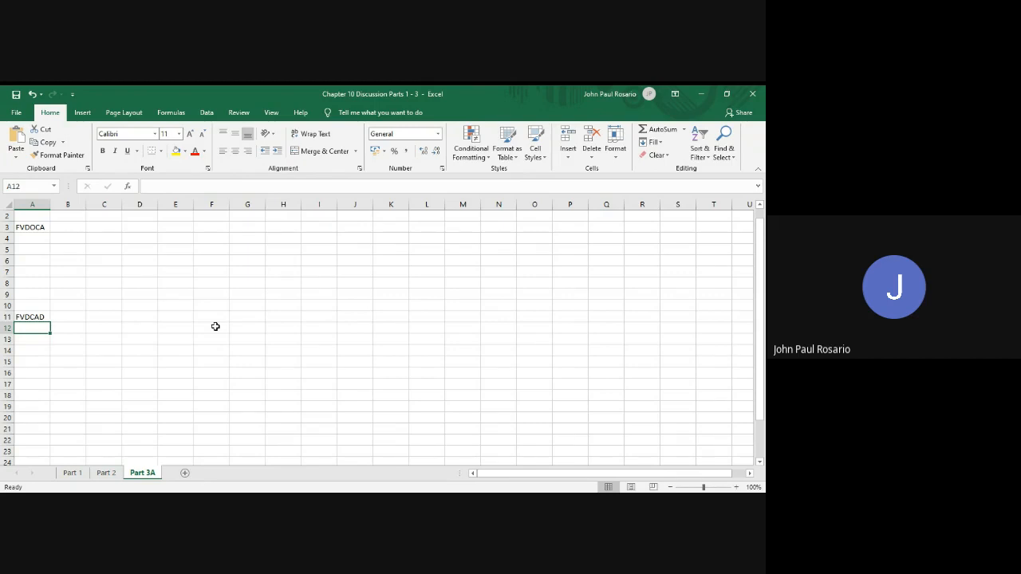
Copy the simplified FVOCA formula from Part 1 into Part 3A at B3 and change its name to FVDOCA
click(73, 473)
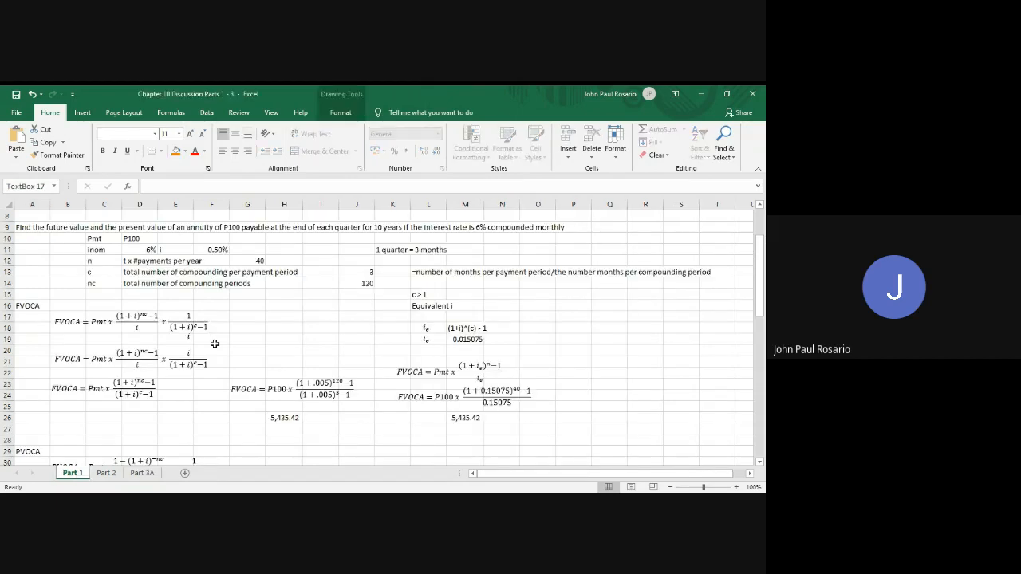
scroll(215, 344, down, 2)
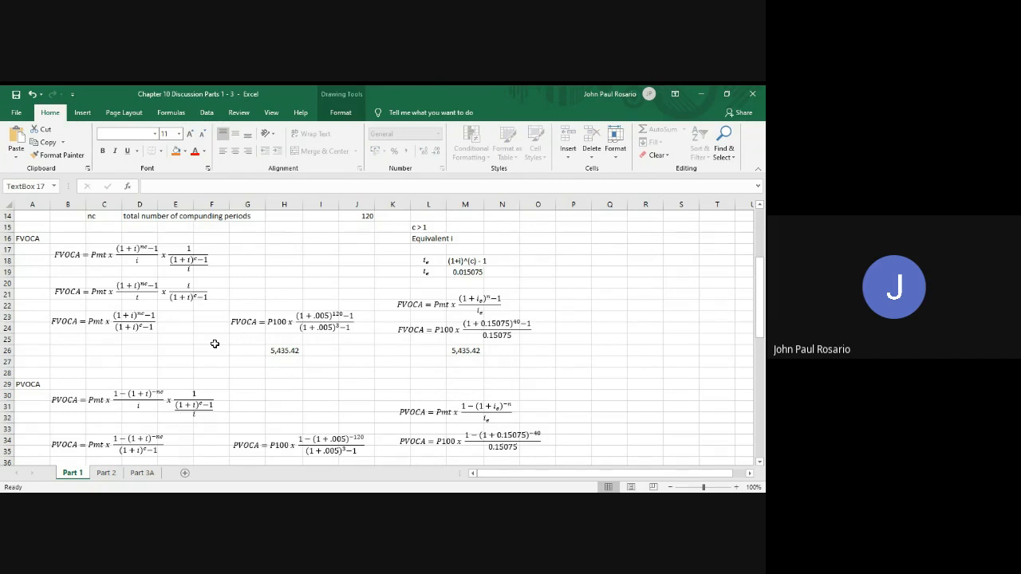
click(103, 322)
click(122, 333)
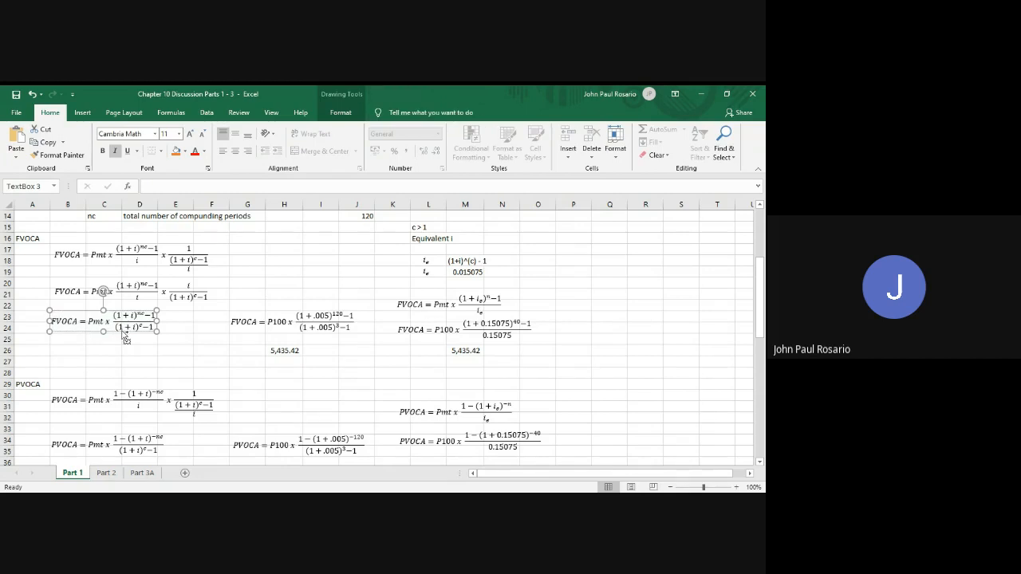
click(146, 474)
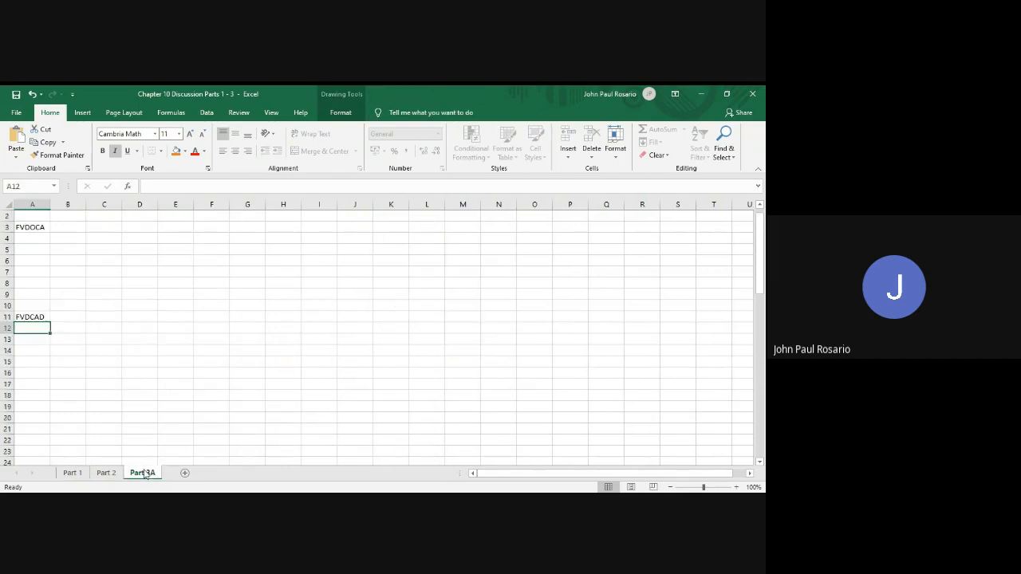
click(69, 223)
key(ctrl+v)
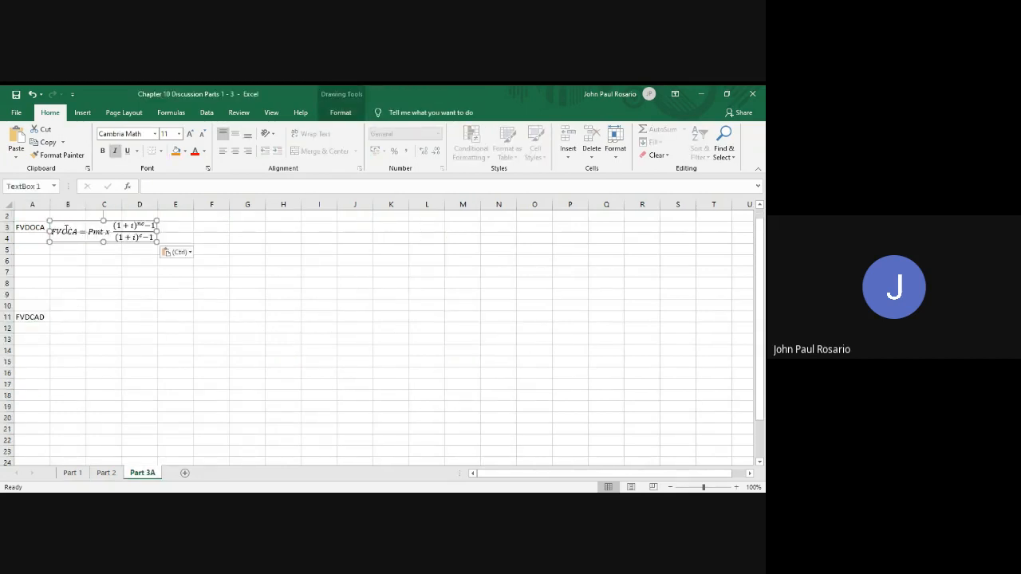
click(64, 231)
text(D)
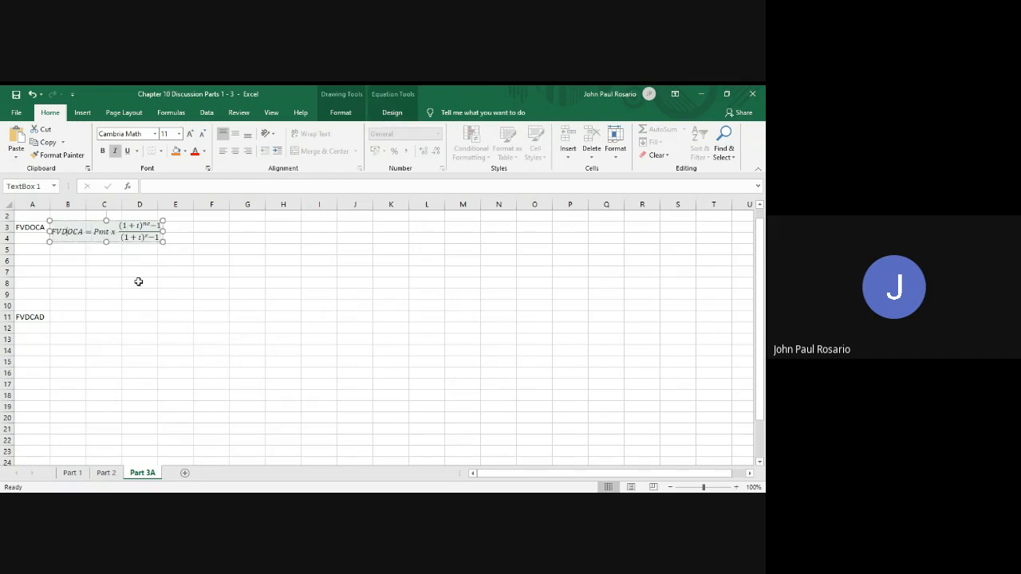
Copy the equivalent-rate FVOCA formula from Part 1 into Part 3A at I3 and change its name to FVDOCA
click(72, 473)
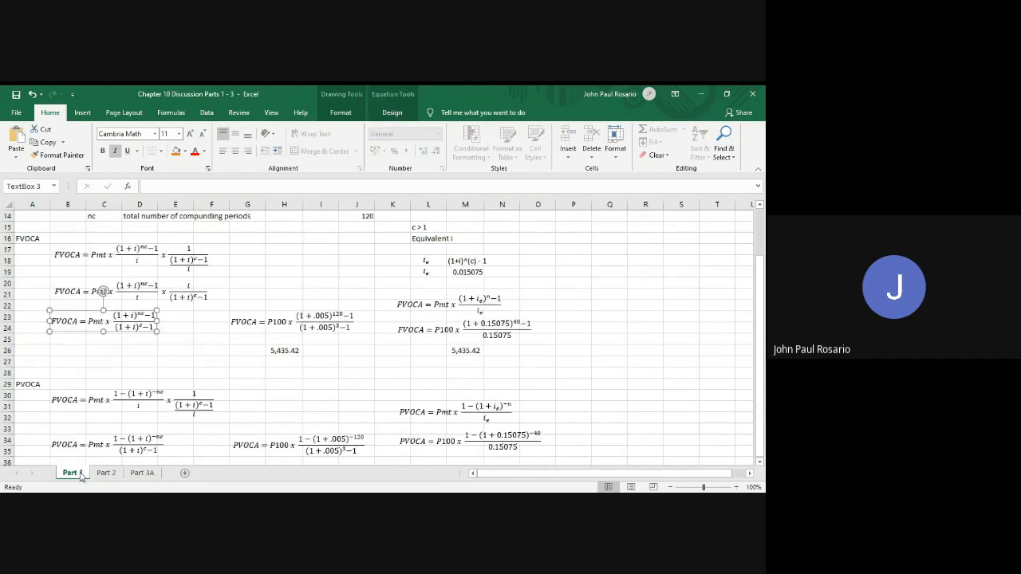
scroll(168, 356, down, 4)
scroll(169, 358, up, 4)
scroll(169, 356, up, 3)
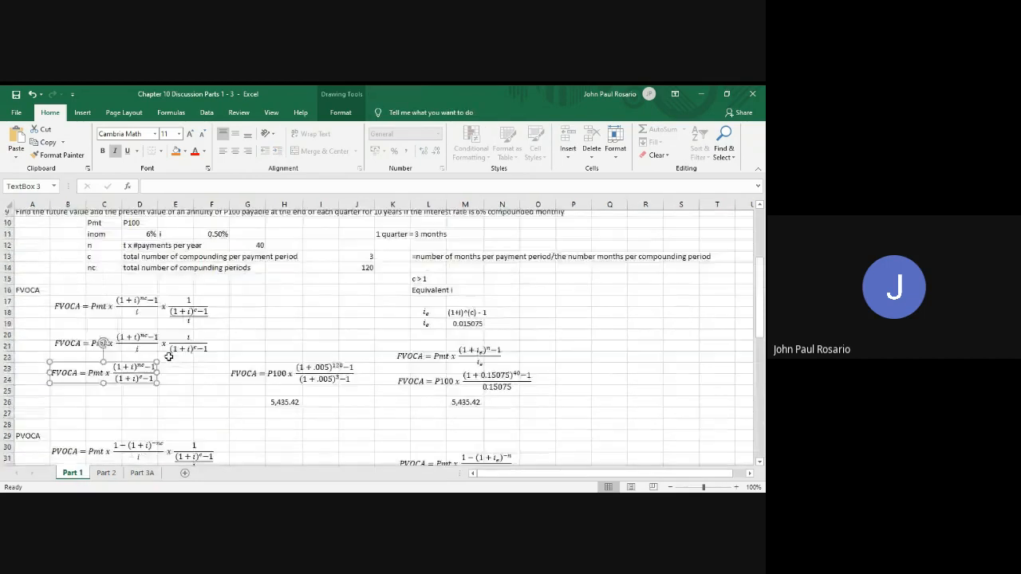
scroll(228, 357, down, 1)
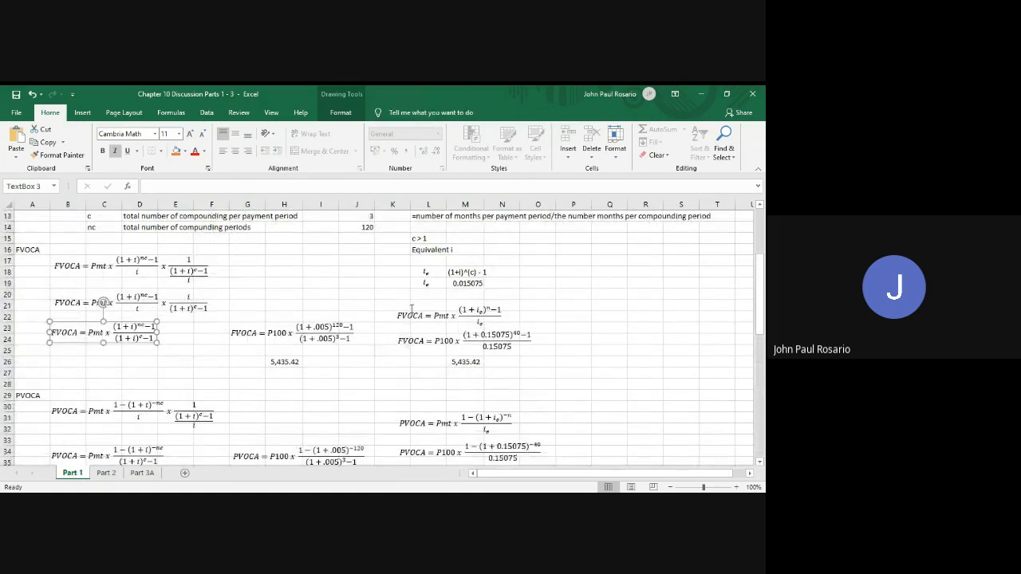
click(411, 312)
click(422, 327)
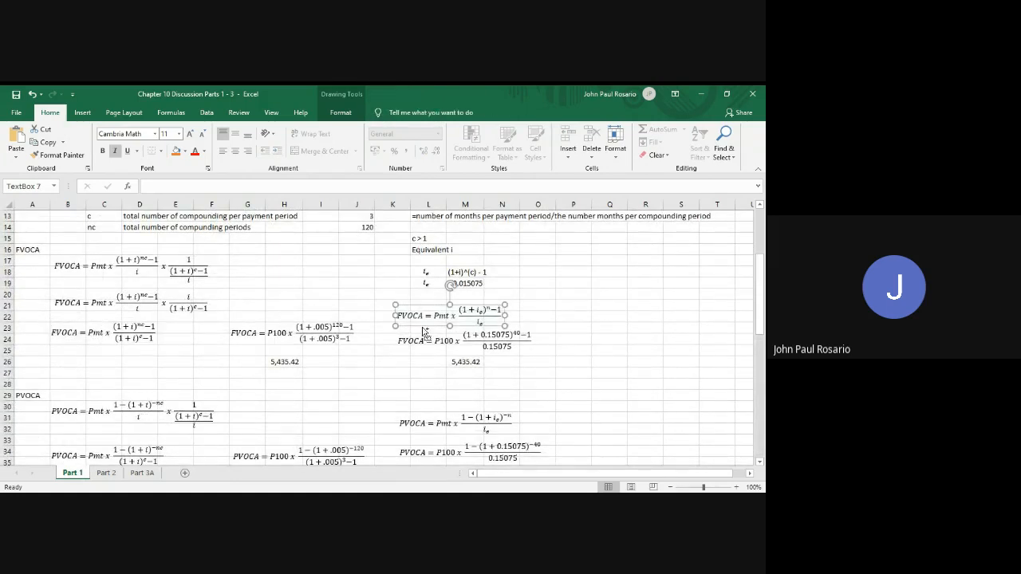
click(143, 474)
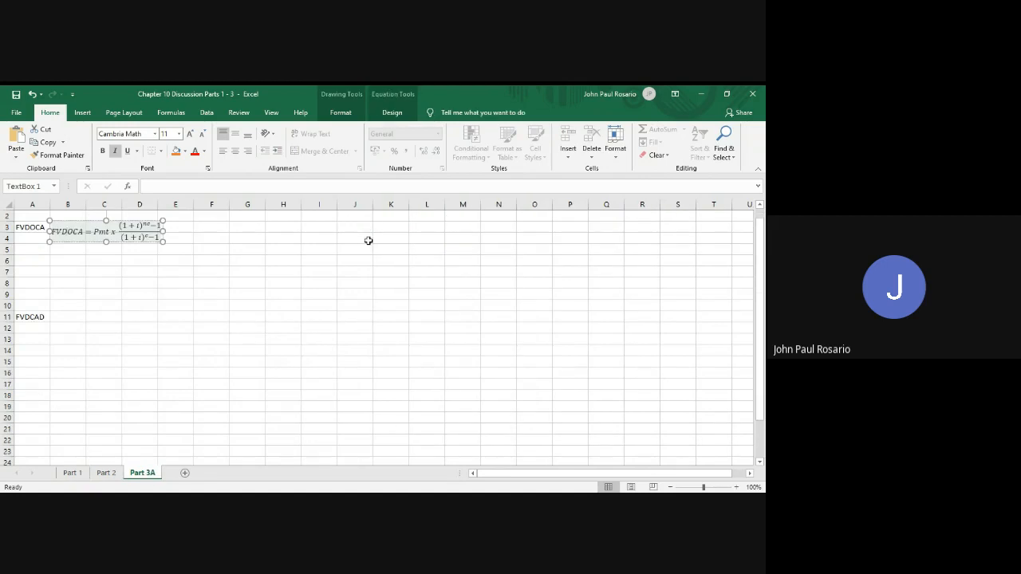
click(328, 231)
key(ctrl+v)
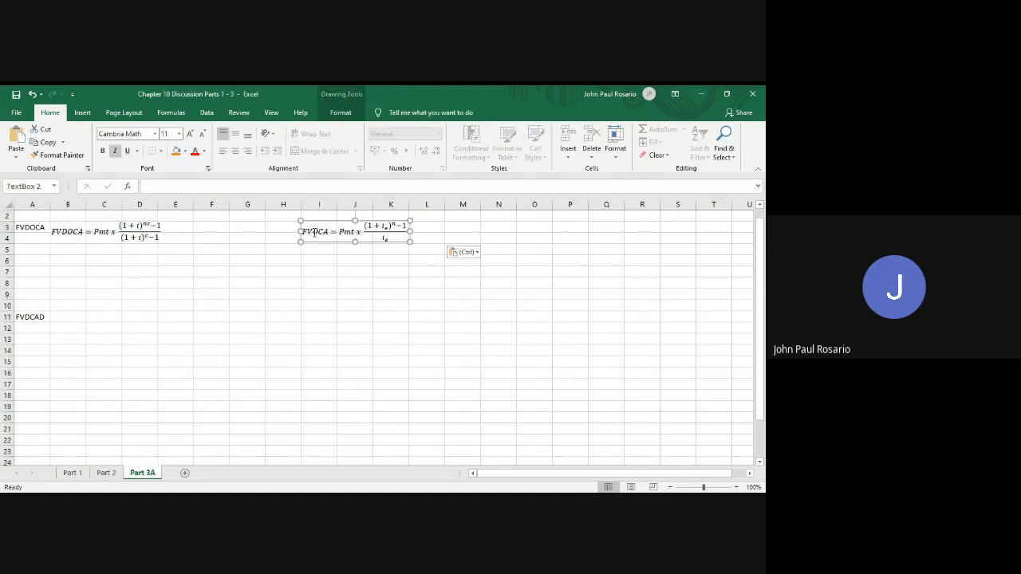
click(315, 232)
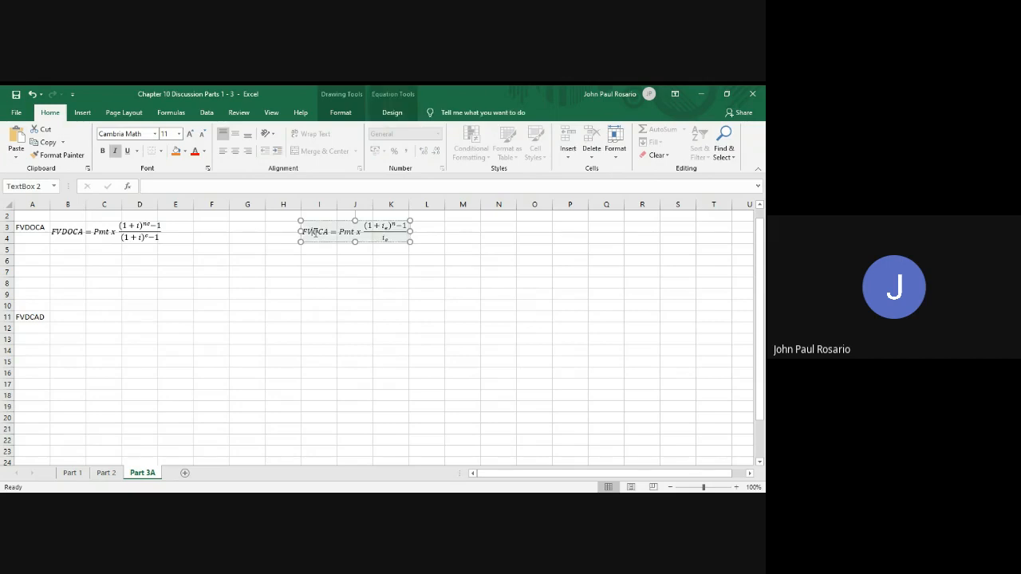
text(D)
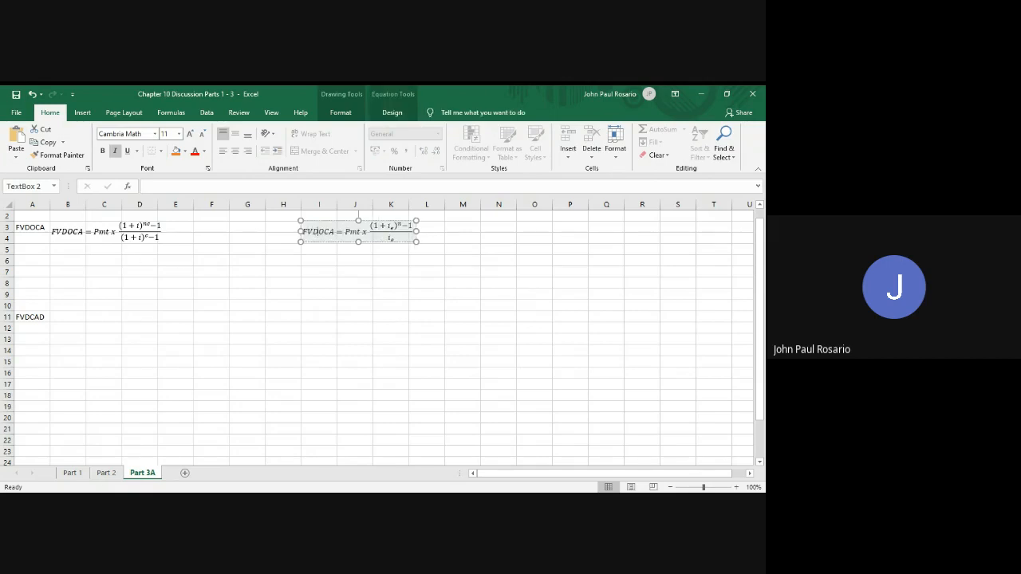
Copy the simplified FVCAD formula from Part 1 into Part 3A at B11, beside the FVDCAD label
click(69, 477)
scroll(237, 410, down, 9)
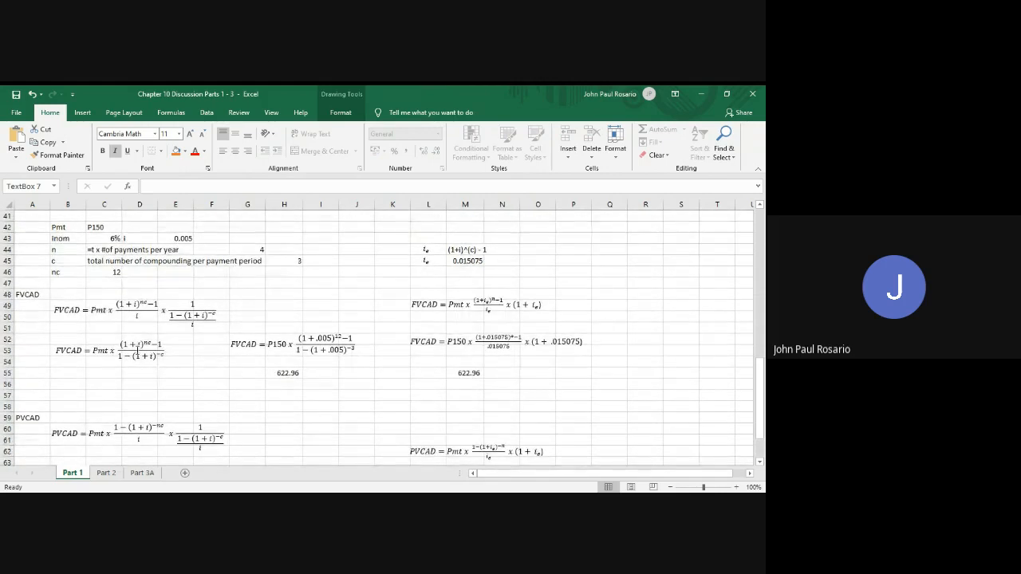
click(138, 351)
key(Escape)
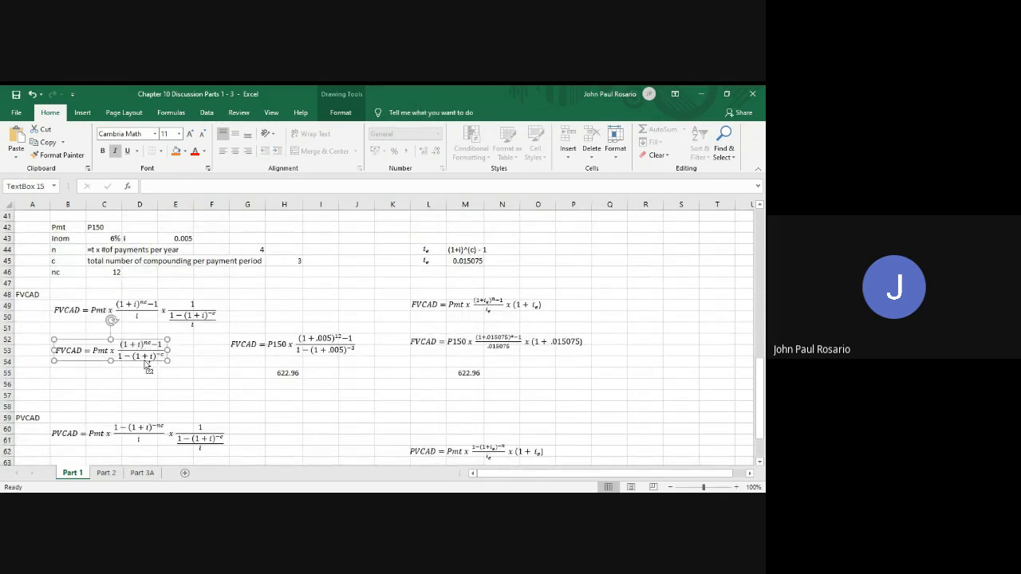
click(142, 473)
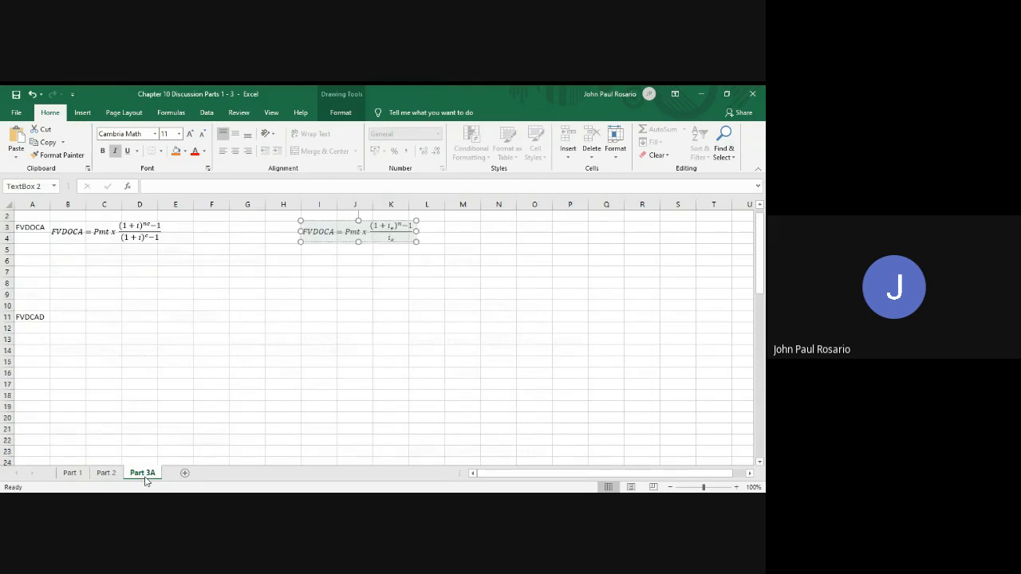
click(66, 316)
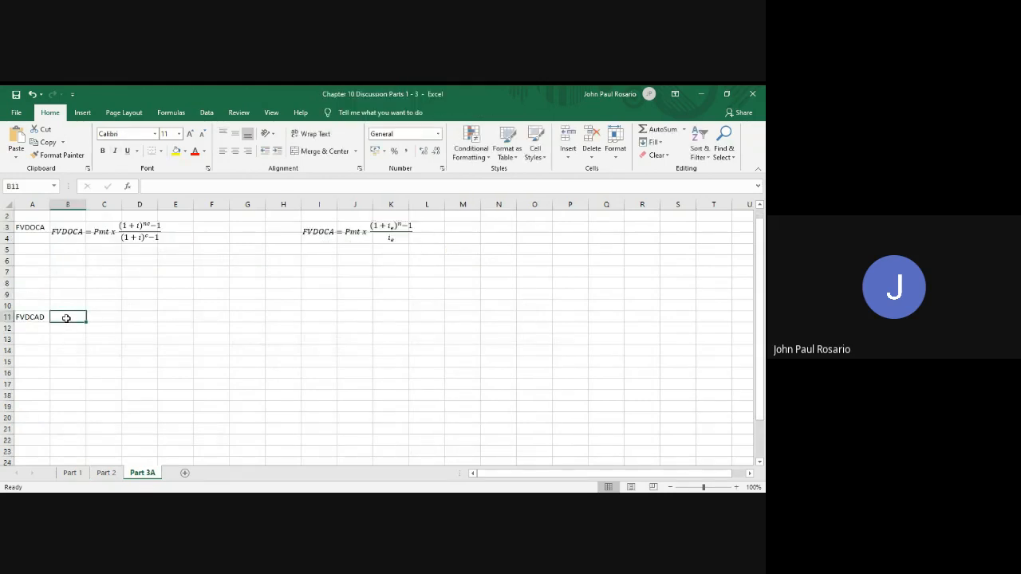
key(ctrl+v)
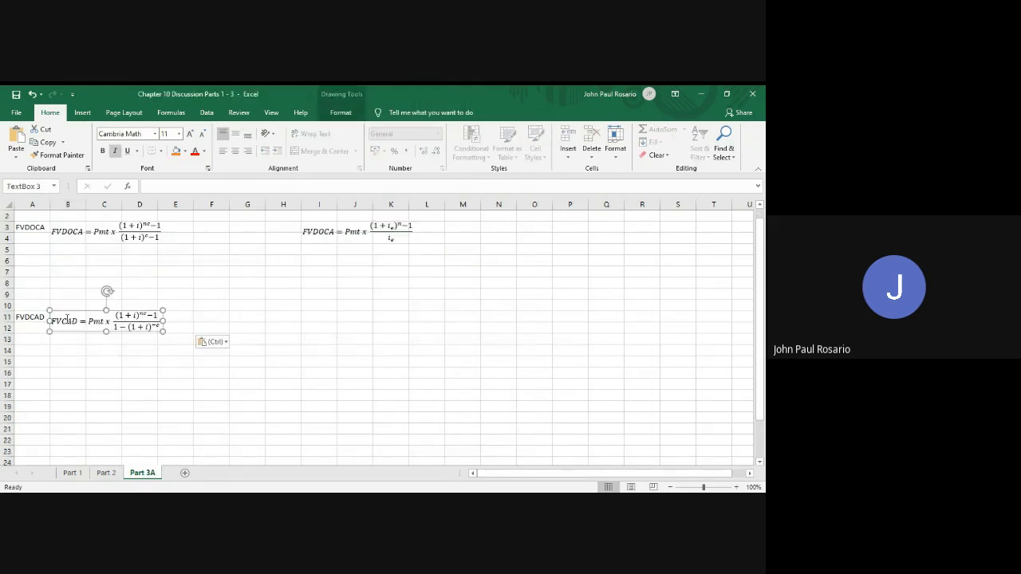
Copy the equivalent-rate PVCAD formula from Part 1 into Part 3A at I11
click(72, 473)
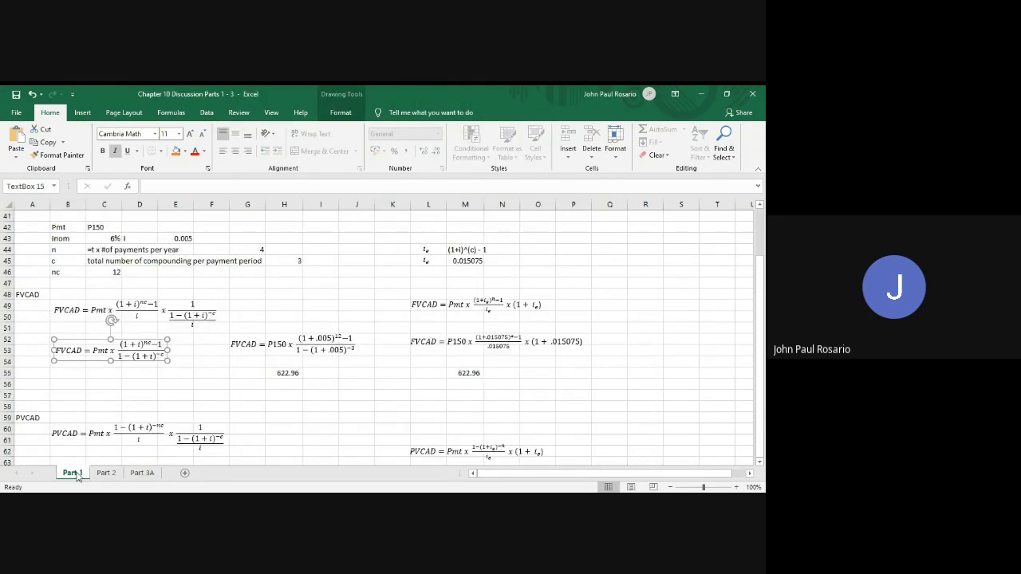
click(441, 452)
scroll(442, 452, down, 2)
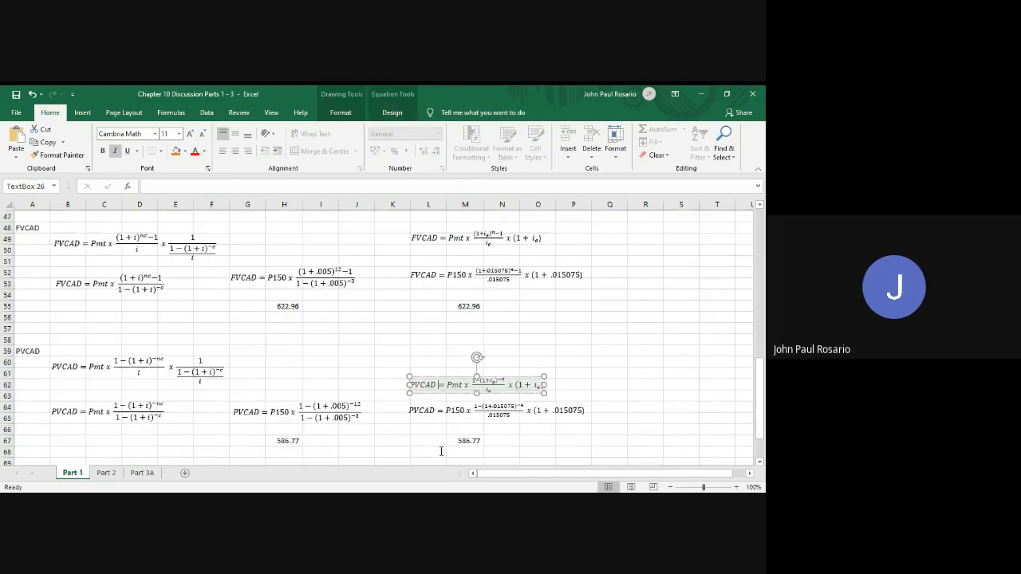
click(451, 391)
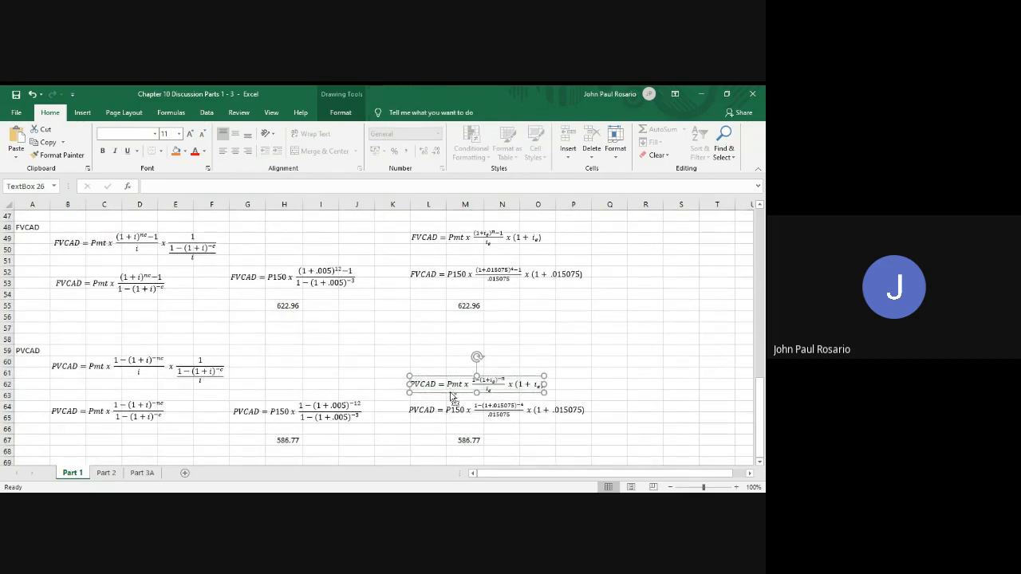
click(143, 474)
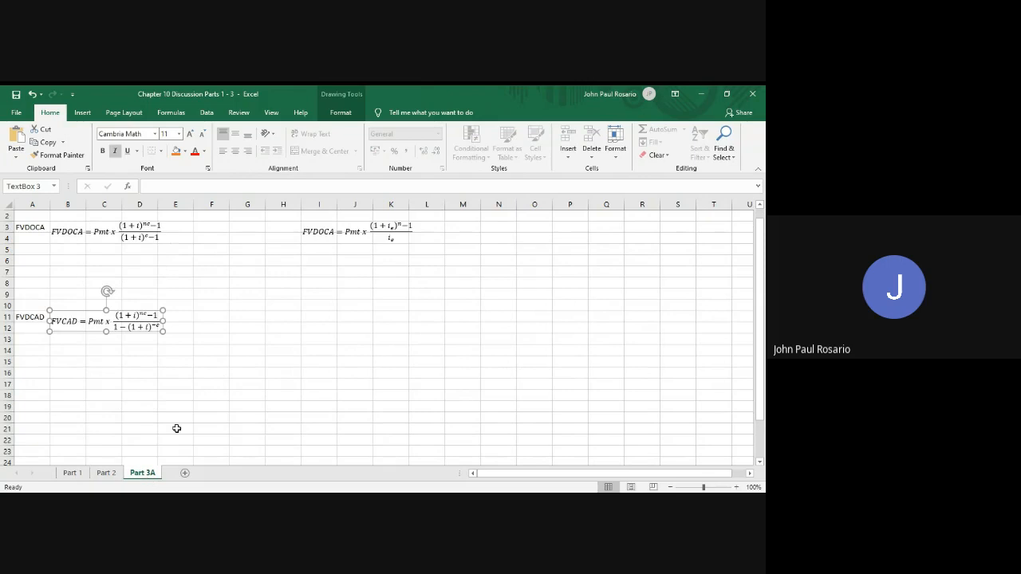
click(323, 313)
key(ctrl+v)
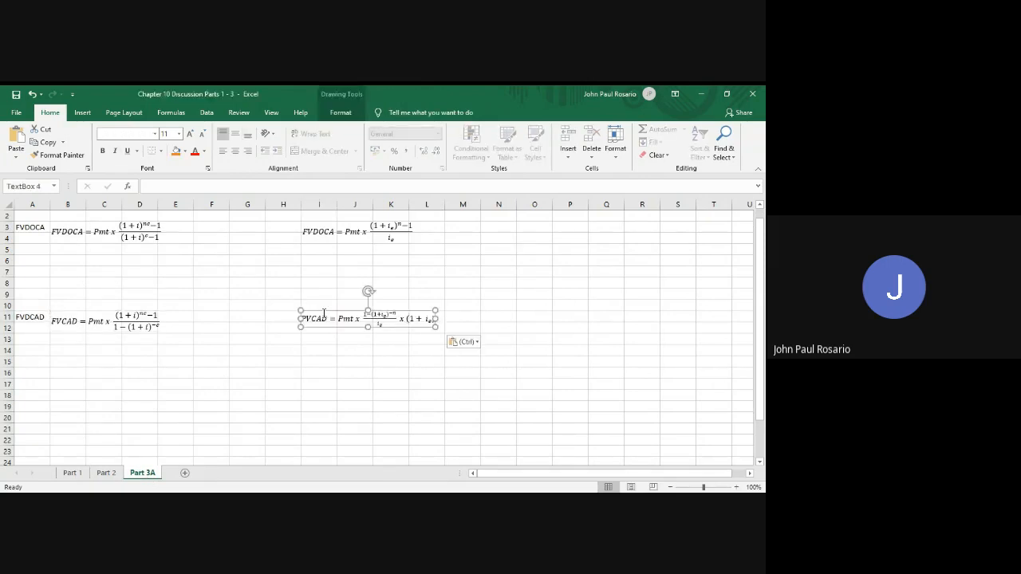
click(423, 363)
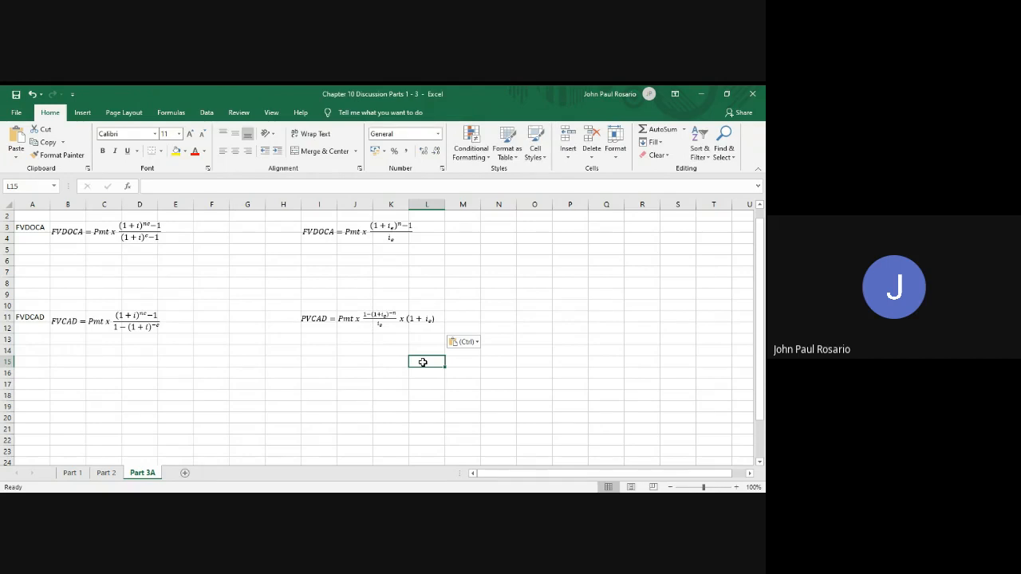
Copy the equivalent-rate FVCAD formula from Part 1 into Part 3A at I13
click(72, 473)
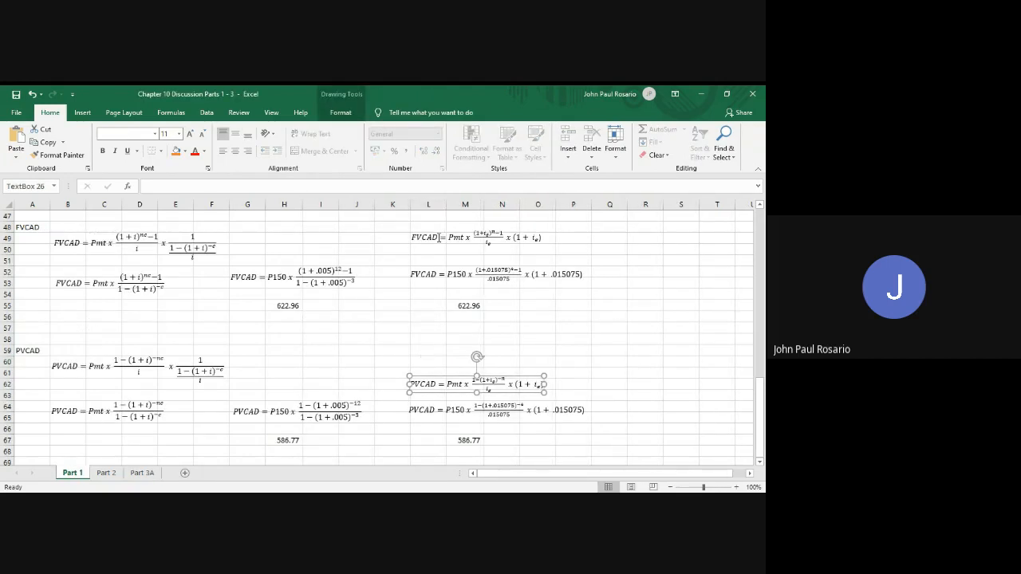
click(441, 237)
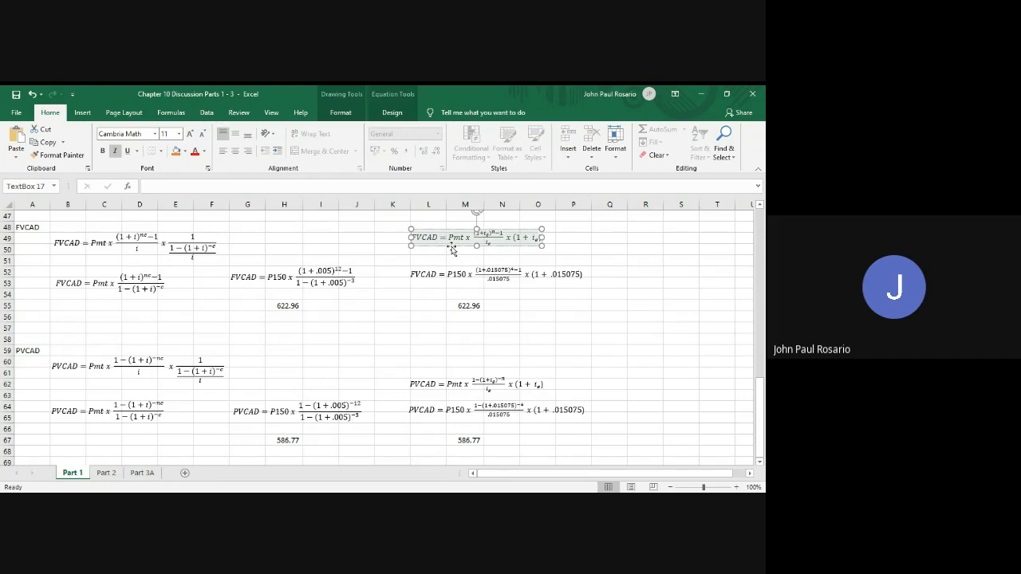
click(453, 248)
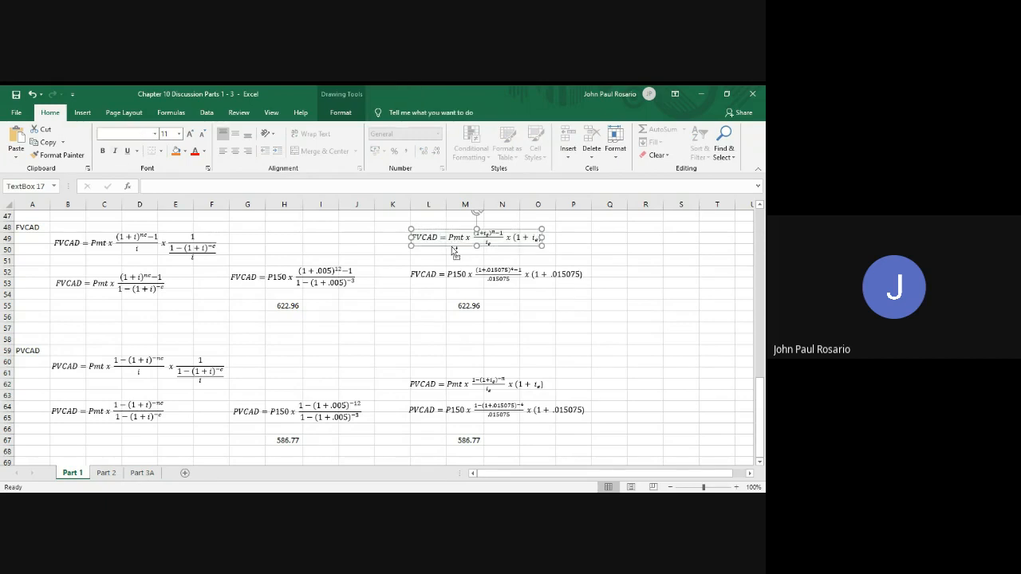
click(142, 473)
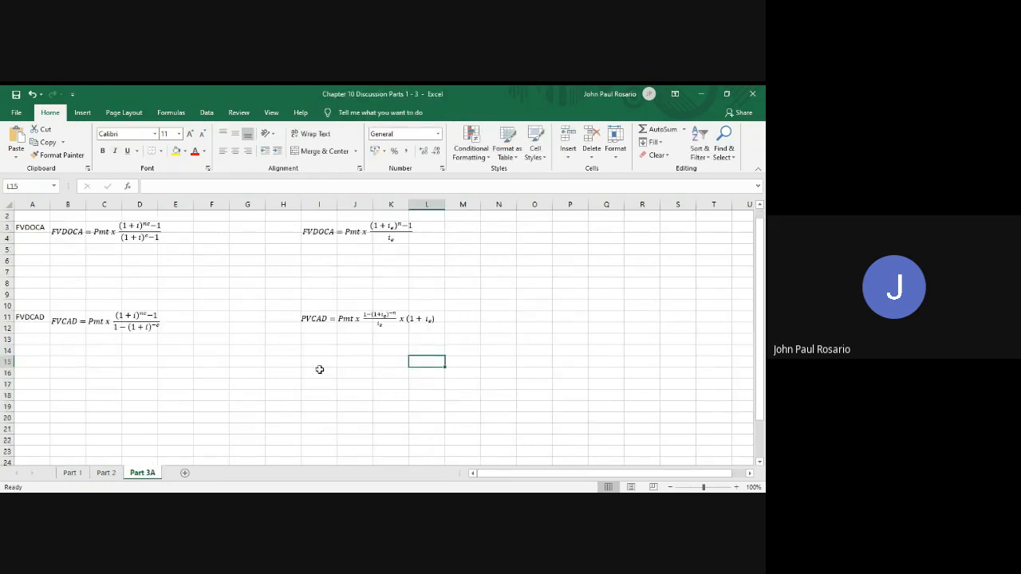
click(318, 335)
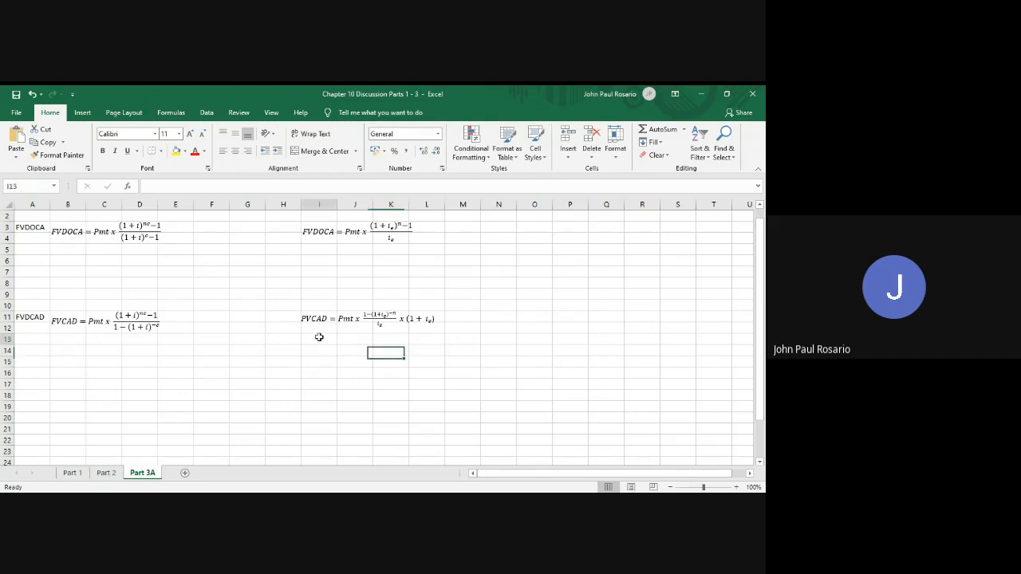
key(ctrl+v)
Delete the PVCAD formula at I11 in Part 3A and move the copied FVCAD formula into its place
click(341, 319)
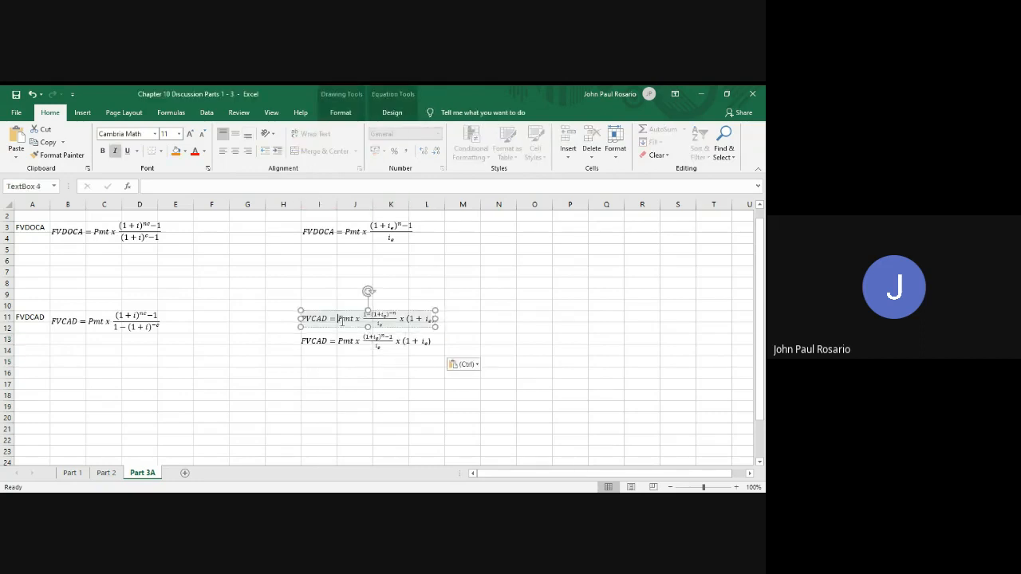
key(Escape)
key(Delete)
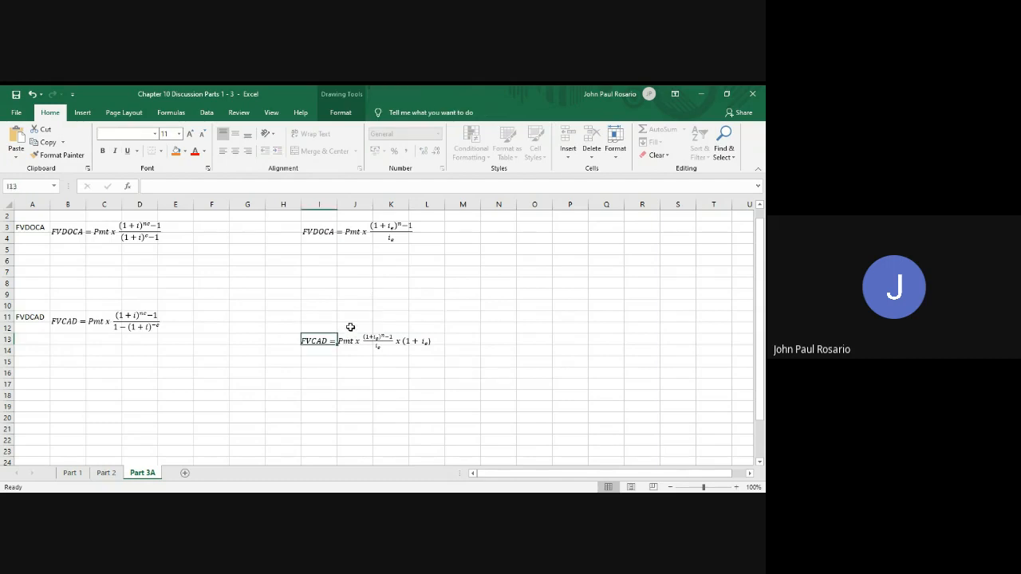
click(352, 341)
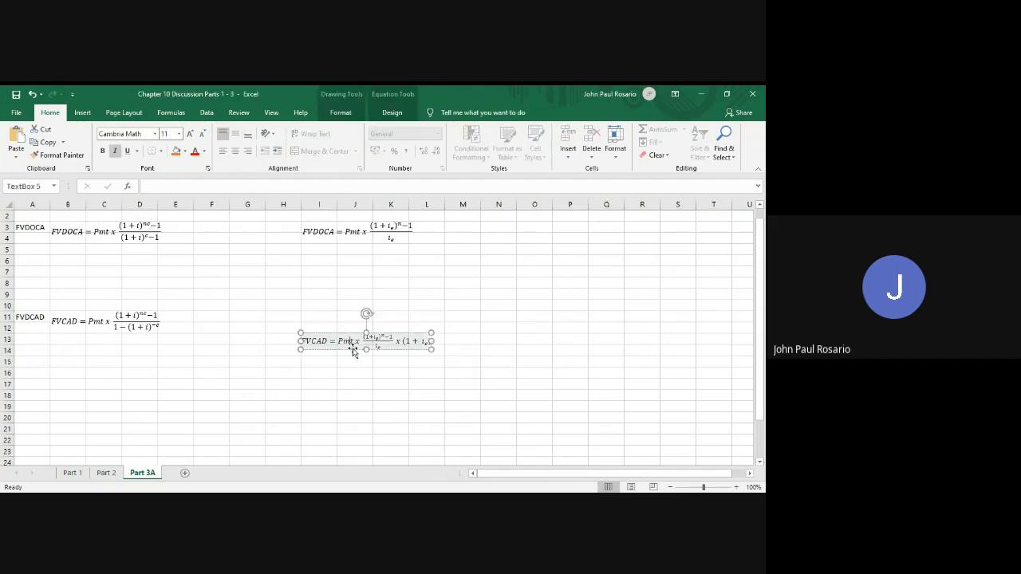
mouse_move(353, 347)
mouse_down()
mouse_move(351, 322)
mouse_move(356, 332)
mouse_up()
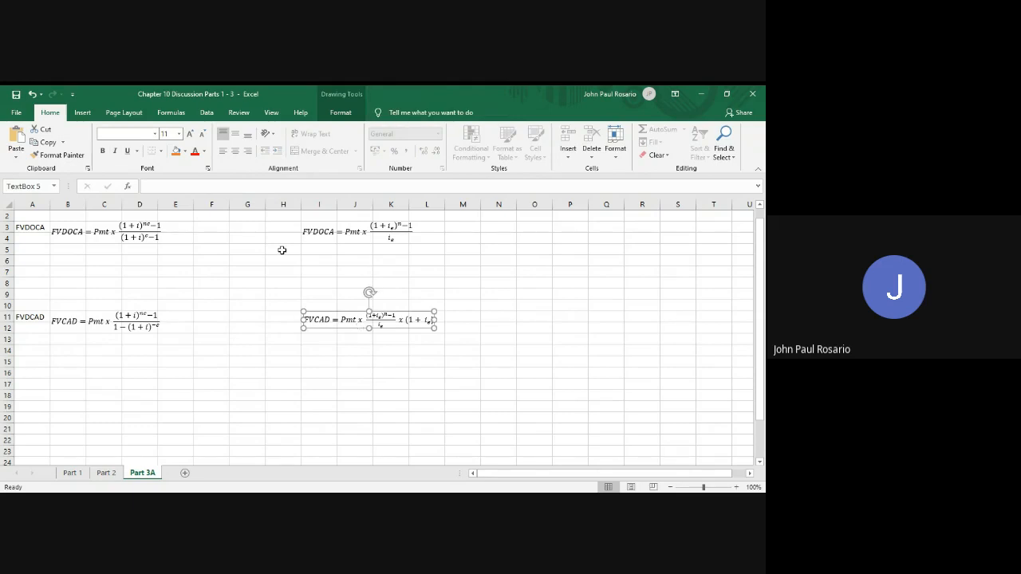
Insert two blank rows at the top of the Part 3A sheet and go to cell A2
click(102, 213)
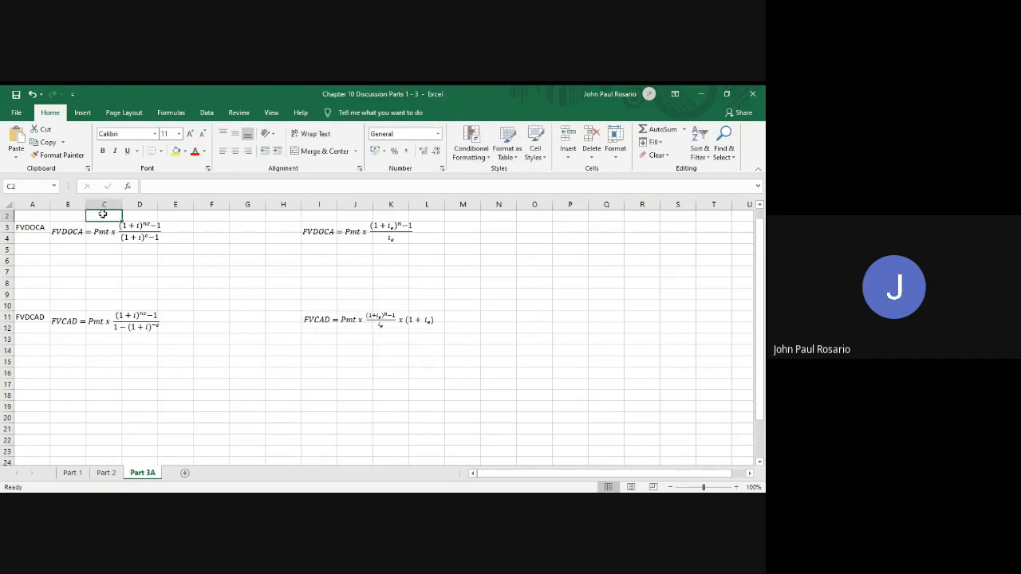
scroll(102, 214, up, 1)
click(102, 213)
key(shift+space)
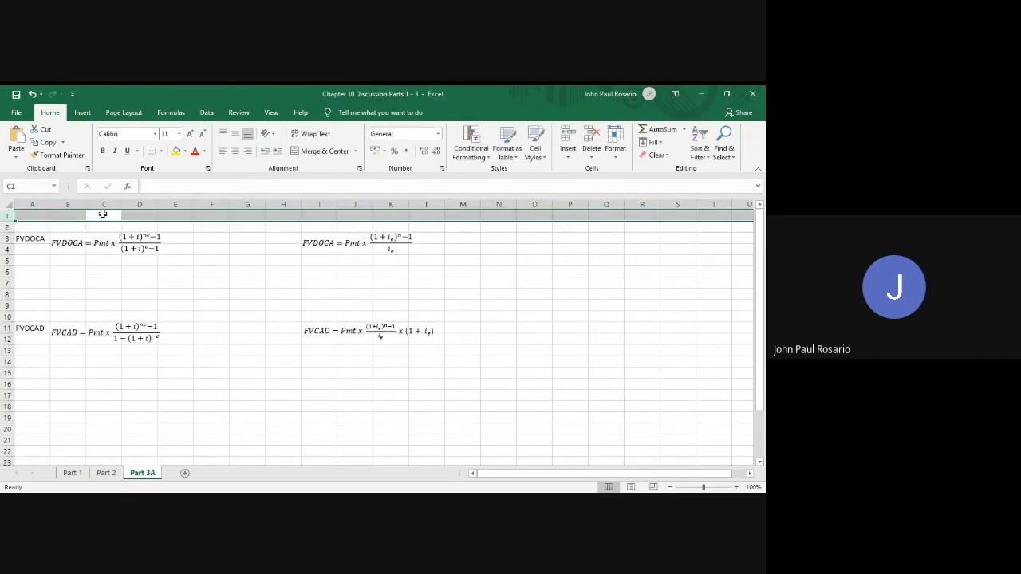
key(ctrl+plus)
key(ctrl+plus)
key(Down)
key(Down)
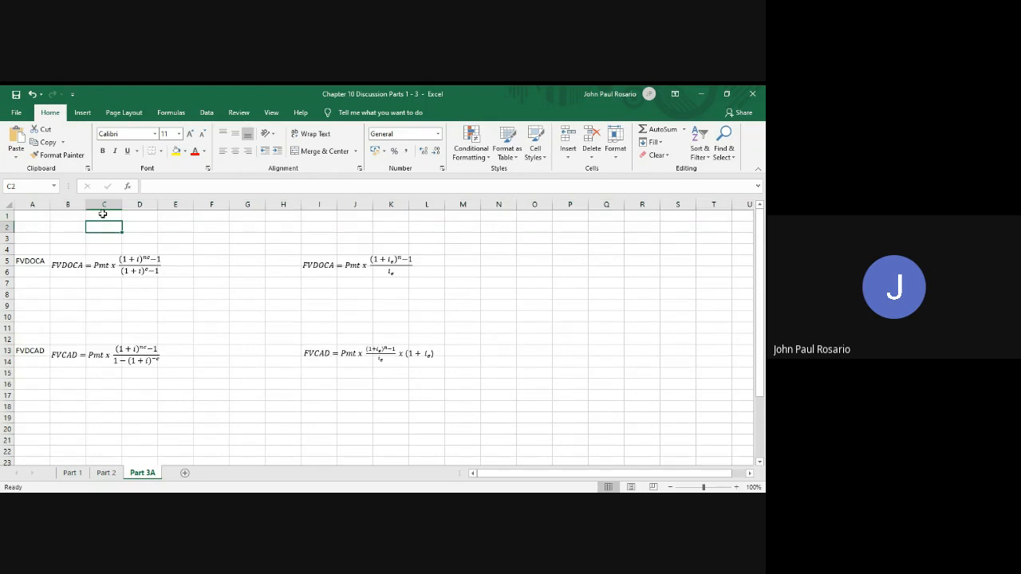
key(Left)
key(Left)
key(Up)
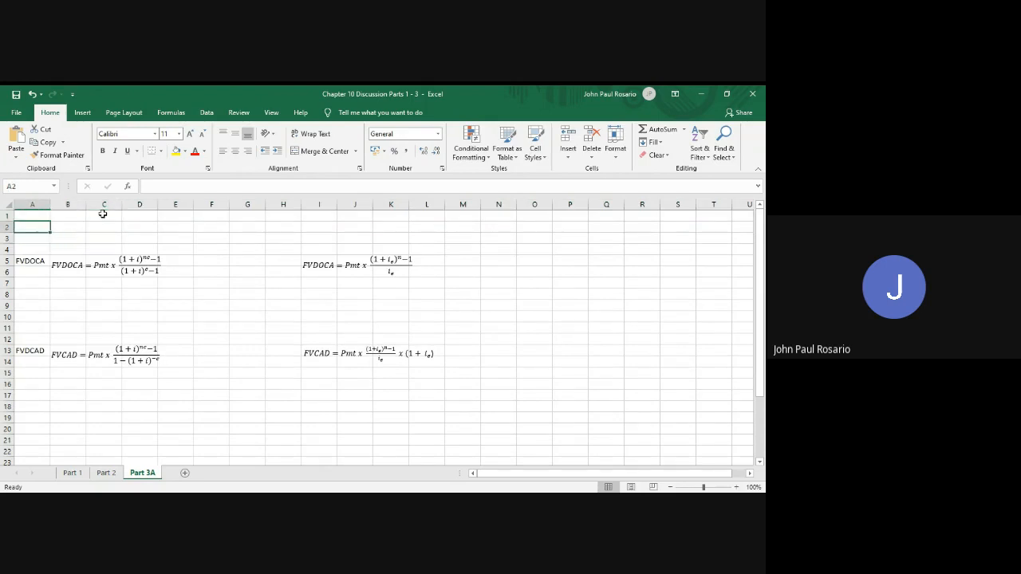
text(If the in)
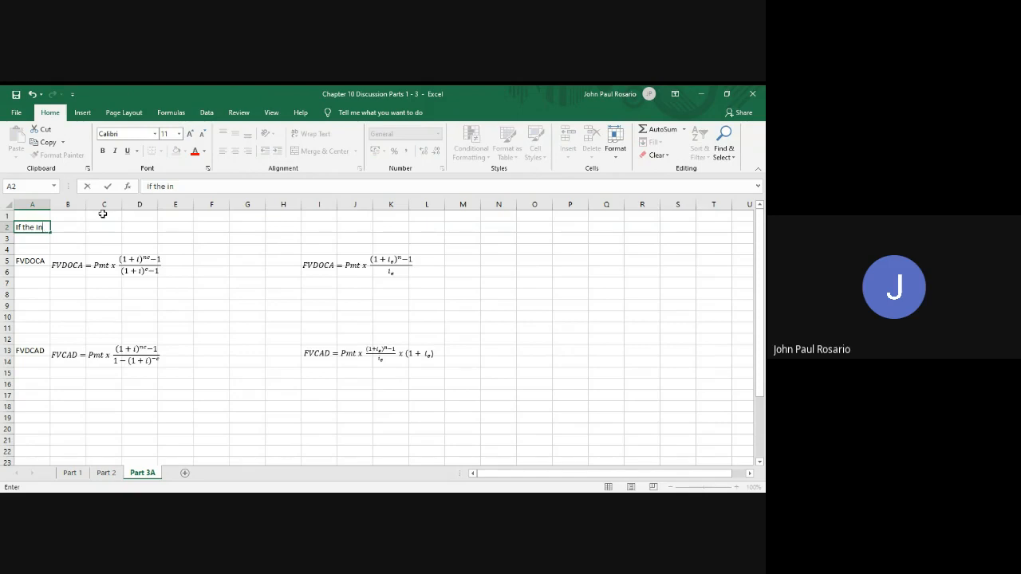
key(BackSpace)
key(BackSpace)
key(BackSpace)
key(BackSpace)
key(BackSpace)
key(BackSpace)
key(BackSpace)
key(BackSpace)
key(BackSpace)
Start the problem statement in A2 with "Find the future value and present value of an annuity"
text(Find the future bva)
key(BackSpace)
key(BackSpace)
key(BackSpace)
text(value and present)
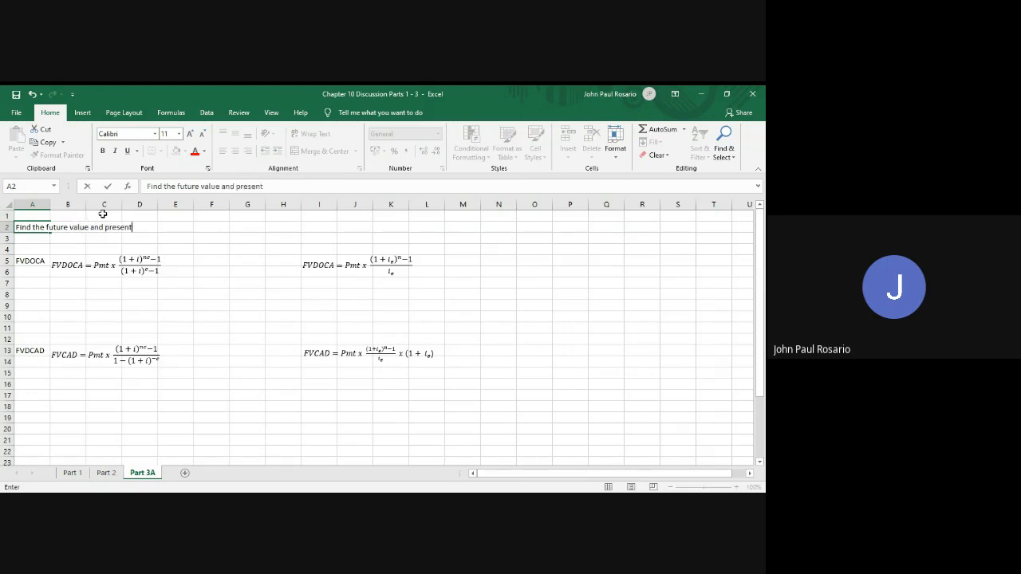
text( value of an annuity)
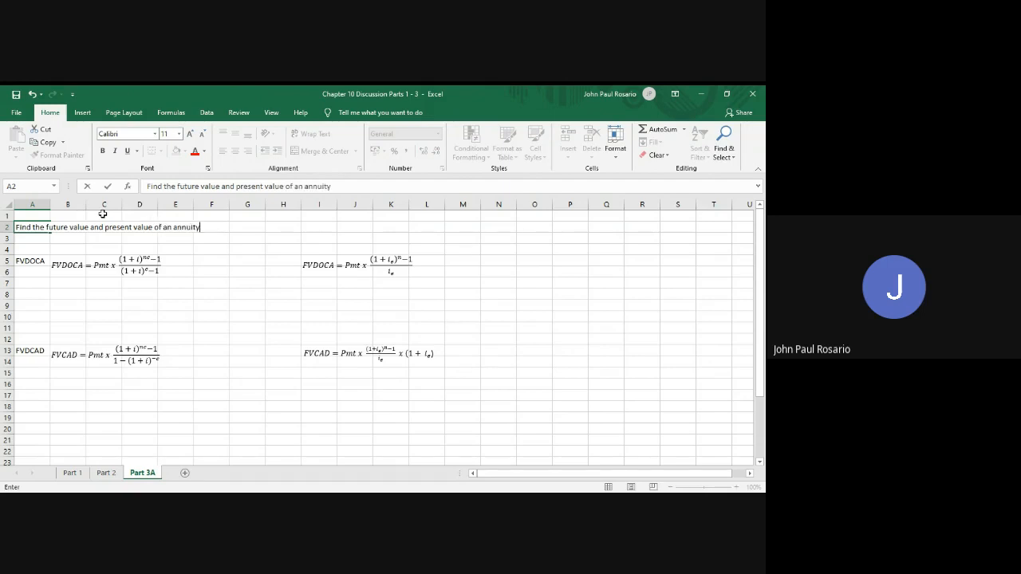
text( of P150 payabl)
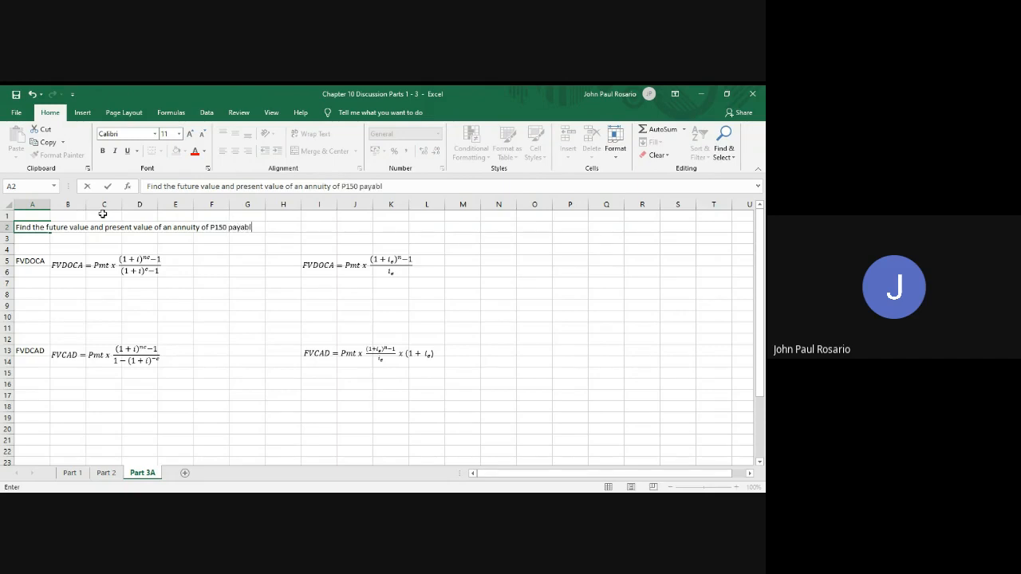
text(e quarterly fro 20)
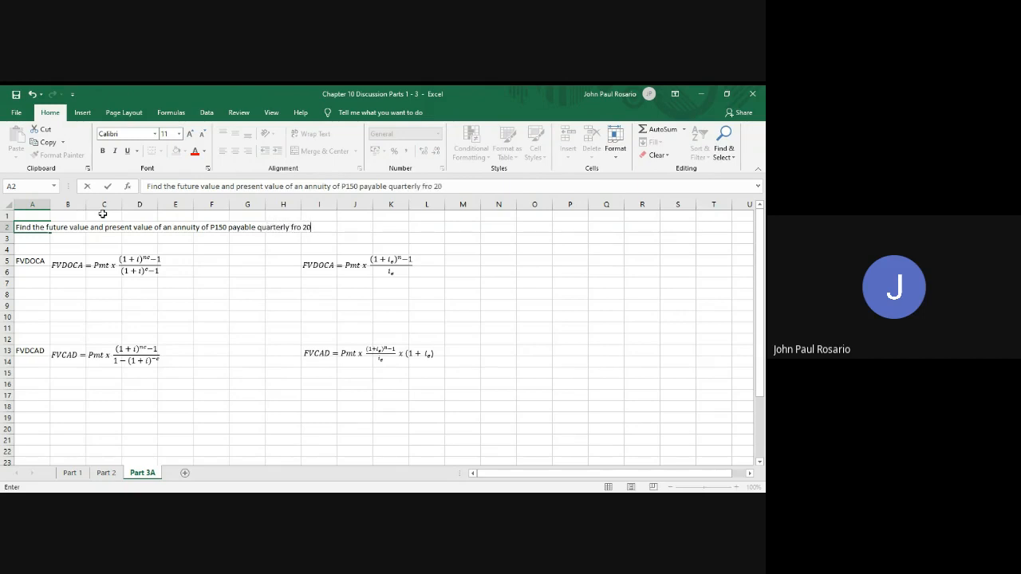
text( payments if the )
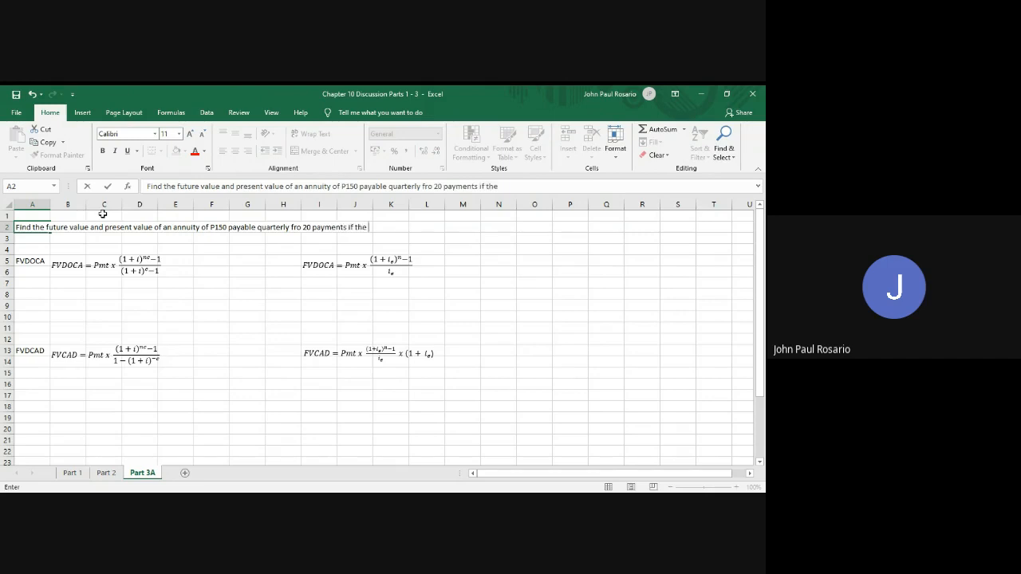
text(first pa yment i)
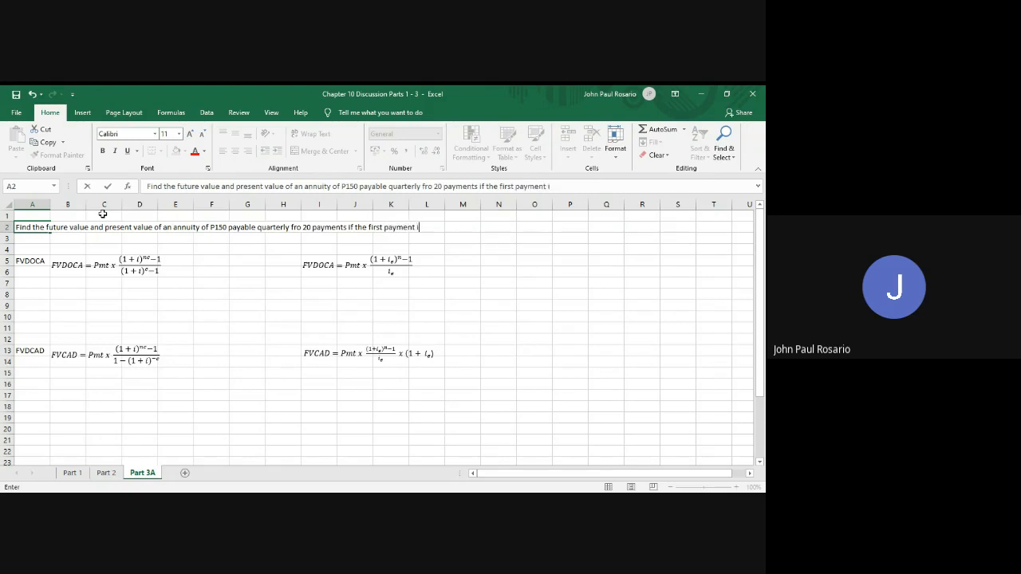
text(s due at the end)
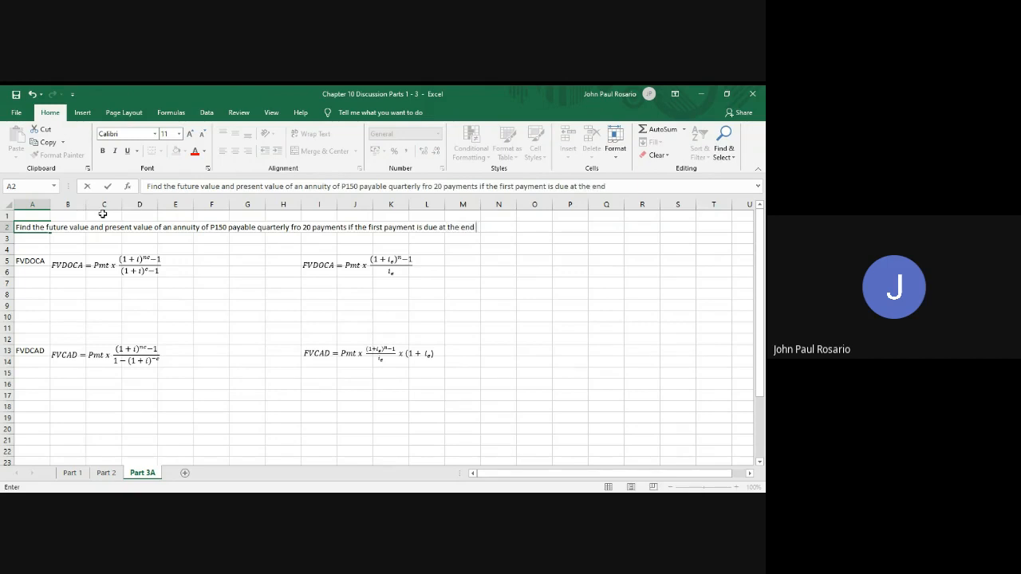
text( of 15 months and money is w)
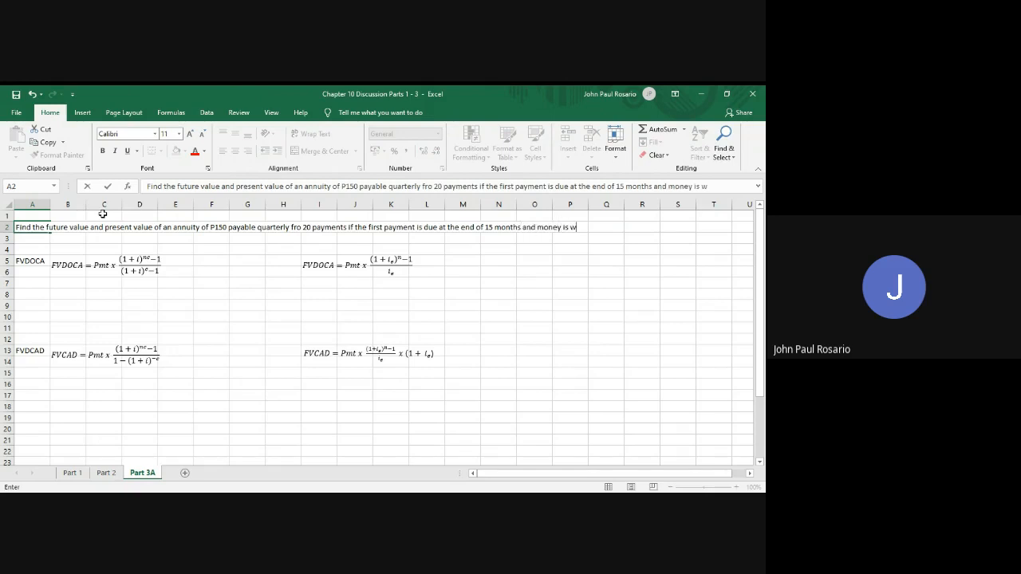
Add the deferral condition to the A2 statement: "if the first payment is due at the end of 15 months"
text(orth)
Finish the problem statement in A2 with "and money is worth 6% compounded semi-annually"
text(6% compounded se)
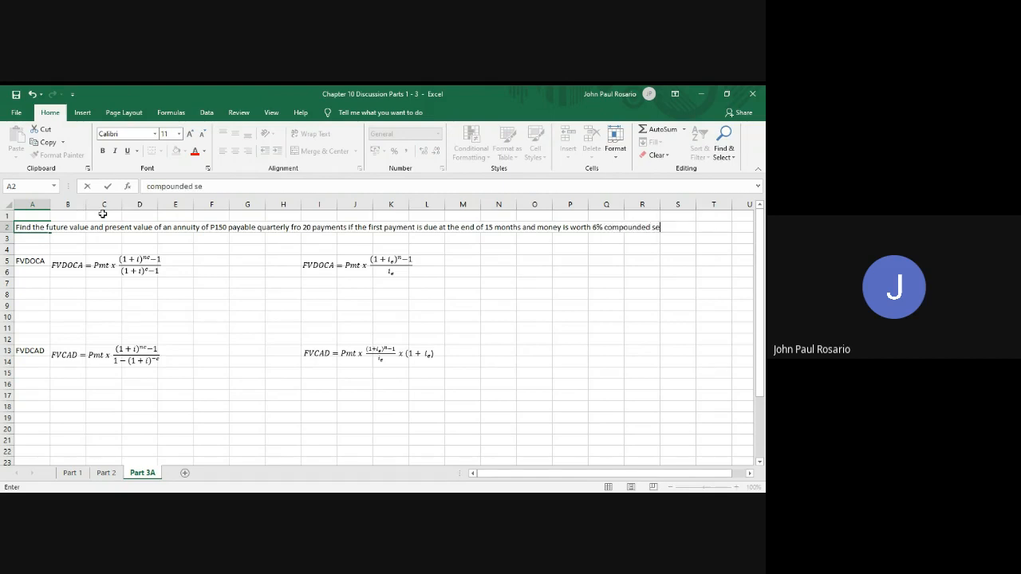
text(mi-annually)
key(Return)
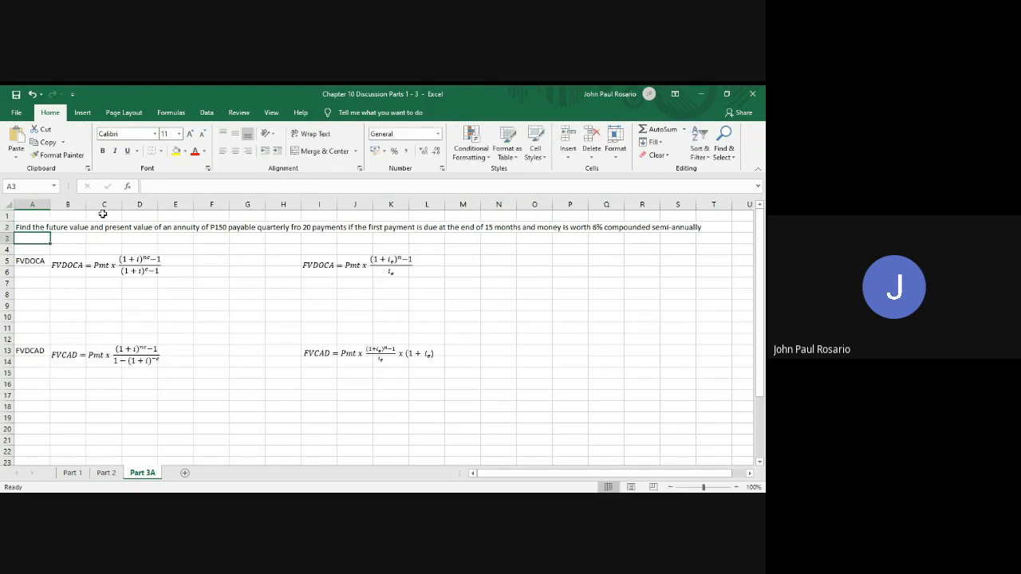
key(Return)
key(shift+space)
text(++)
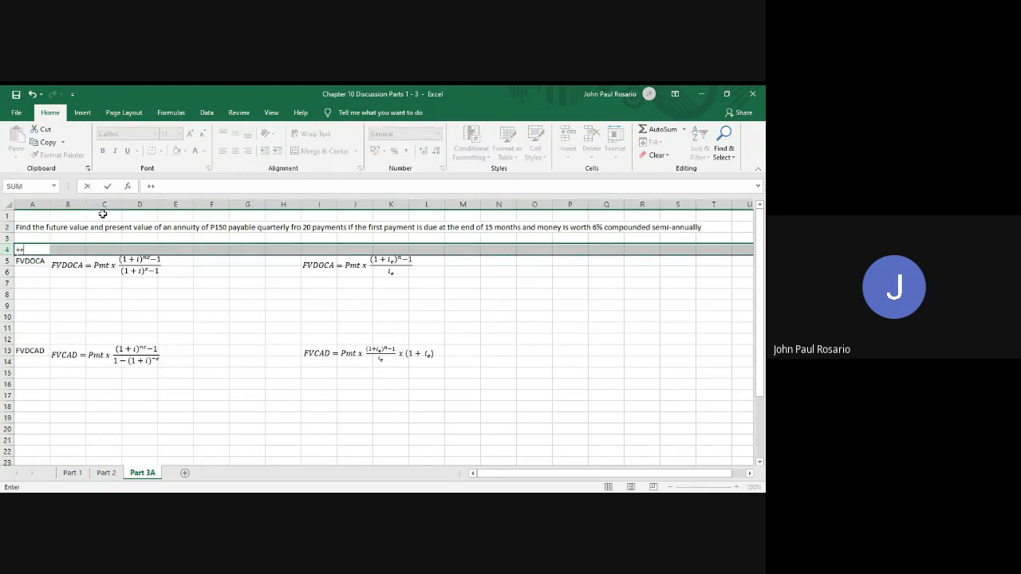
key(BackSpace)
key(BackSpace)
key(Return)
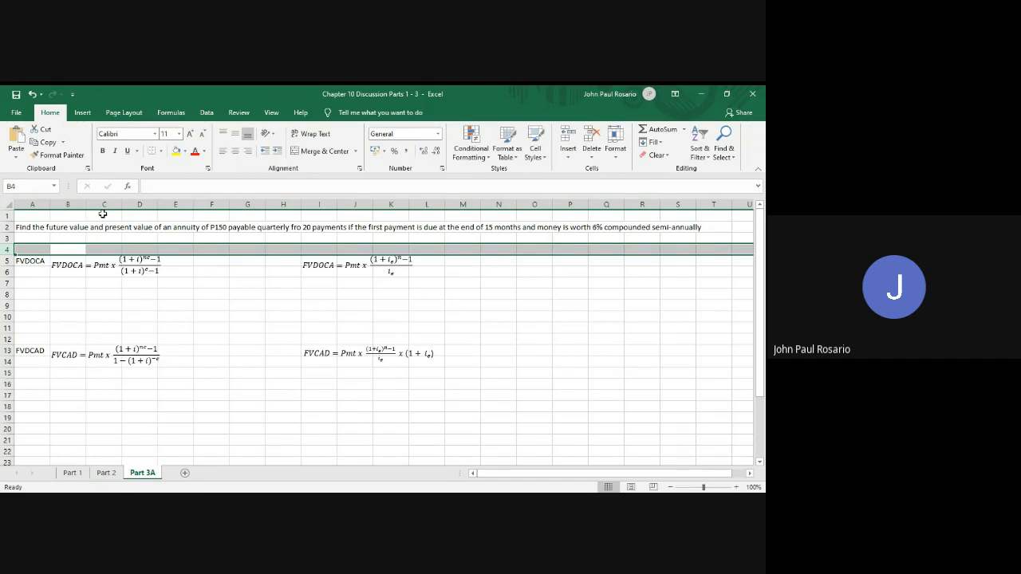
Insert one blank row at row 4, between the problem statement and the FVDOCA formulas
key(Down)
key(Up)
key(shift+space)
key(ctrl+shift+plus)
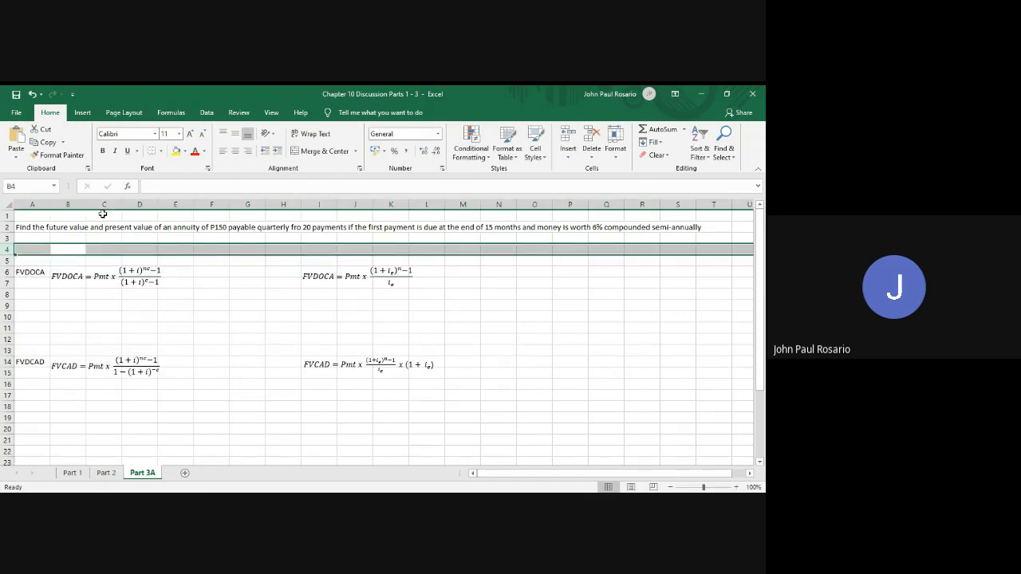
Enter the label Pmt in D3 and the payment value 150 in E3
key(Right)
key(Right)
key(Up)
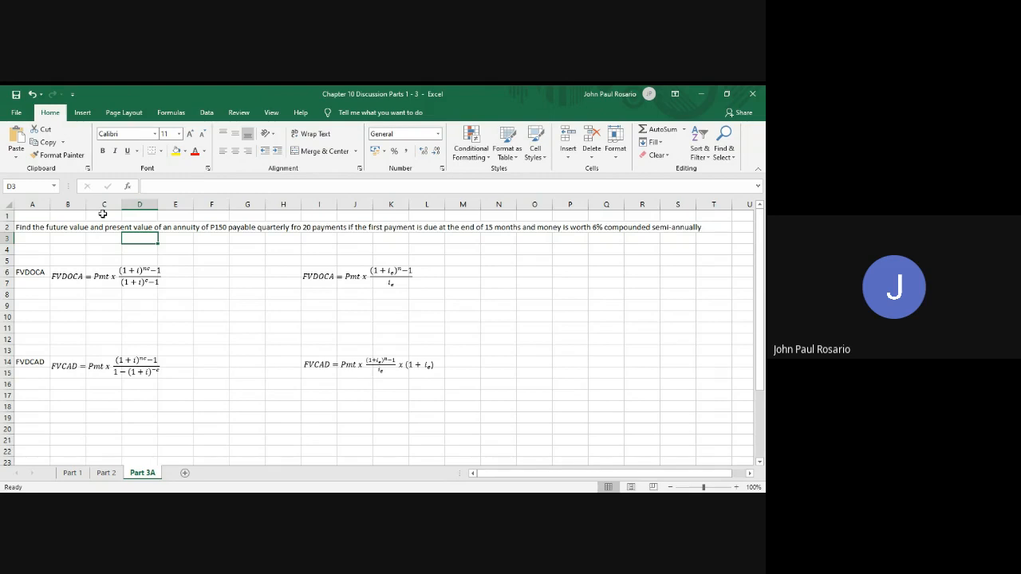
text(P)
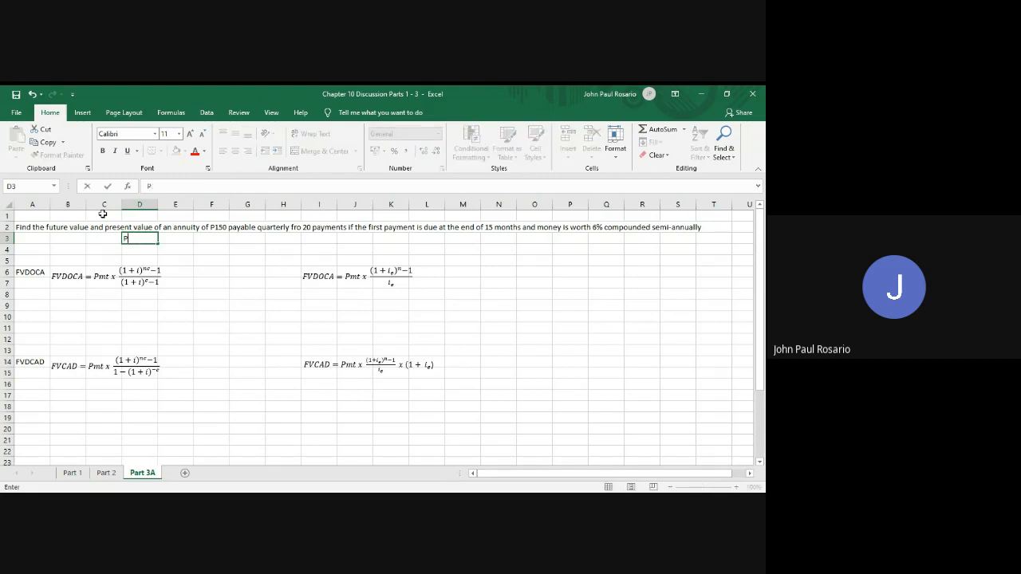
text(mt)
key(Right)
text(1)
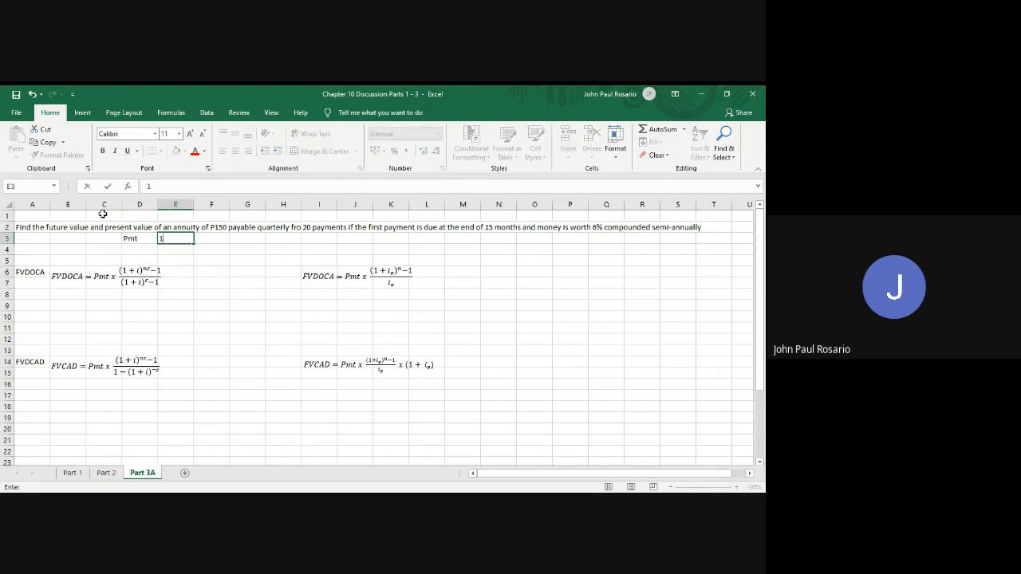
text(50)
key(Return)
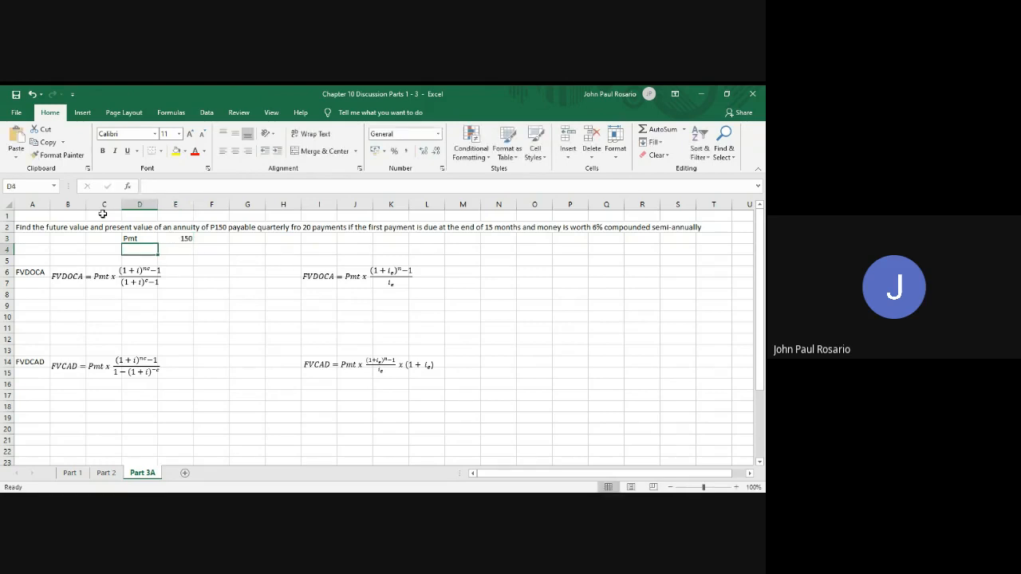
Enter the label inom in D4 and the nominal rate 6% in E4
text(inom)
key(Right)
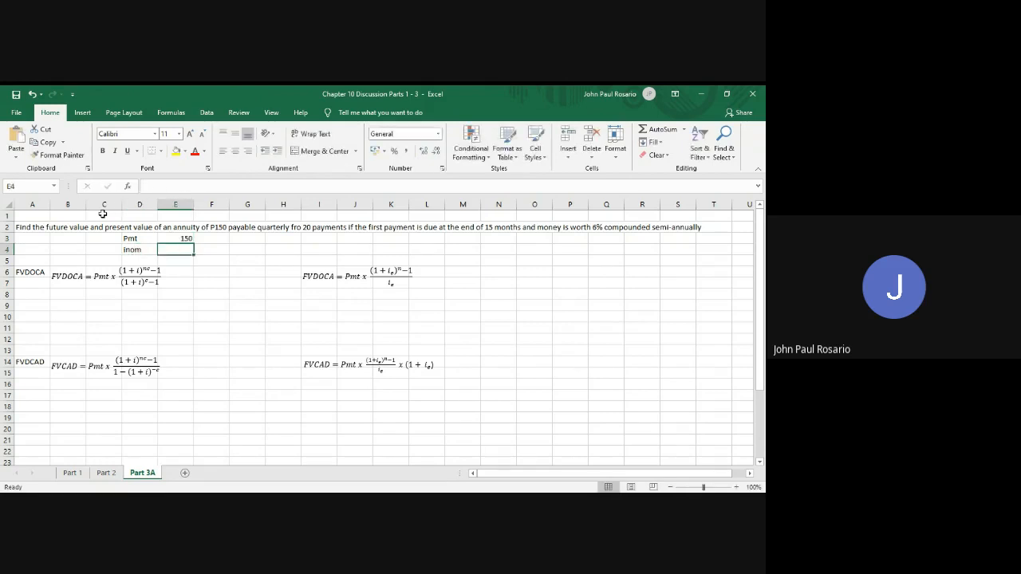
text(6%)
key(Right)
Enter the label i in F4 and compute the periodic rate in G4 with =6%/2
text(i)
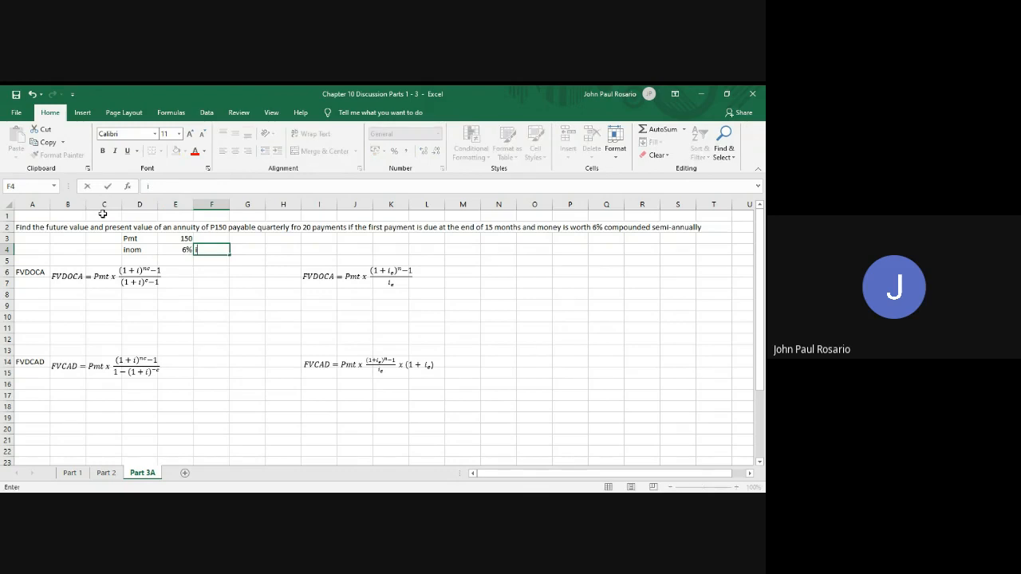
key(Right)
text(=)
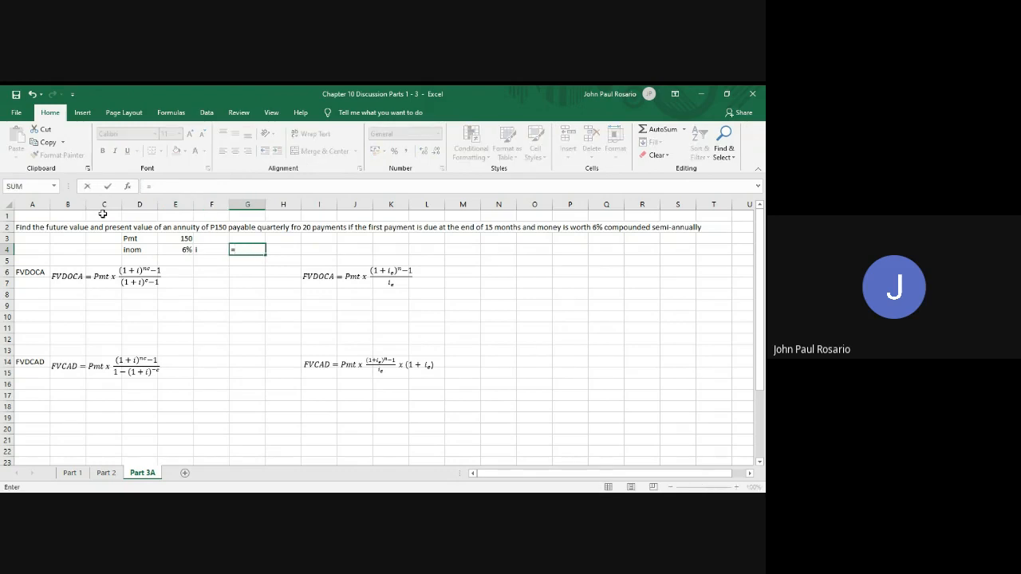
text(6%/2)
key(Return)
Insert three blank rows at row 5, above the FVDOCA formulas
key(shift+space)
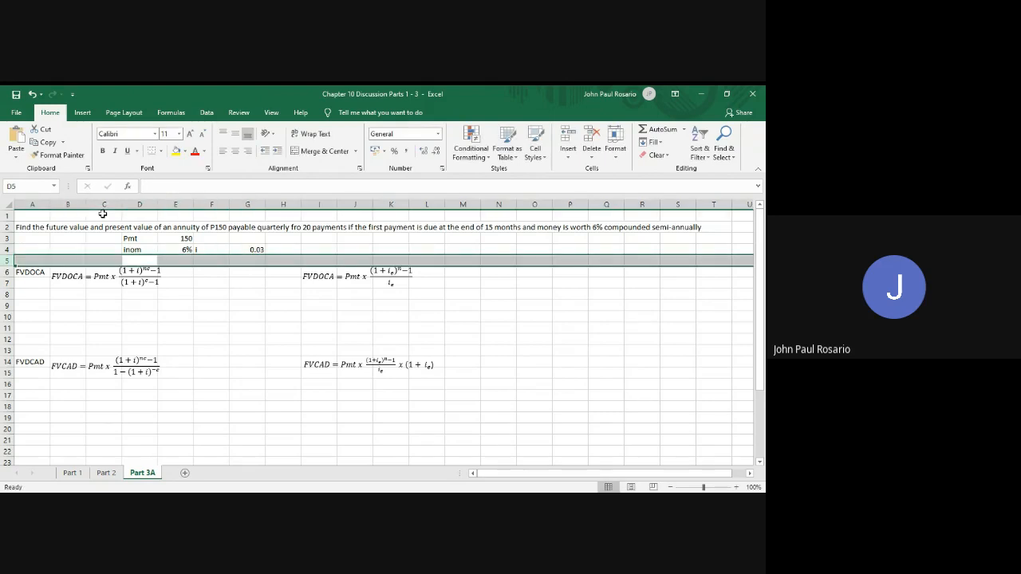
key(ctrl+plus)
key(ctrl+plus)
key(ctrl+plus)
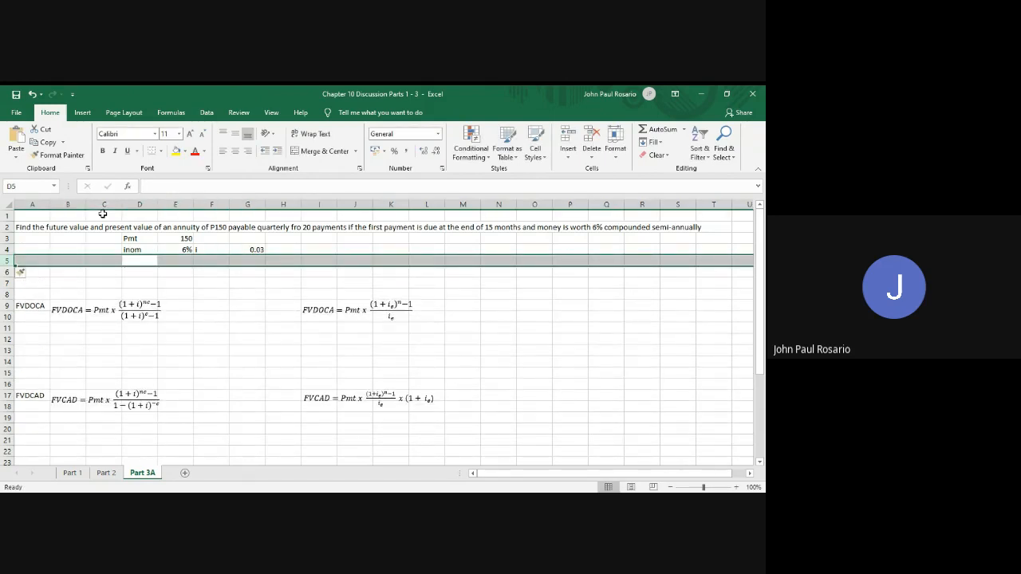
key(Right)
key(Left)
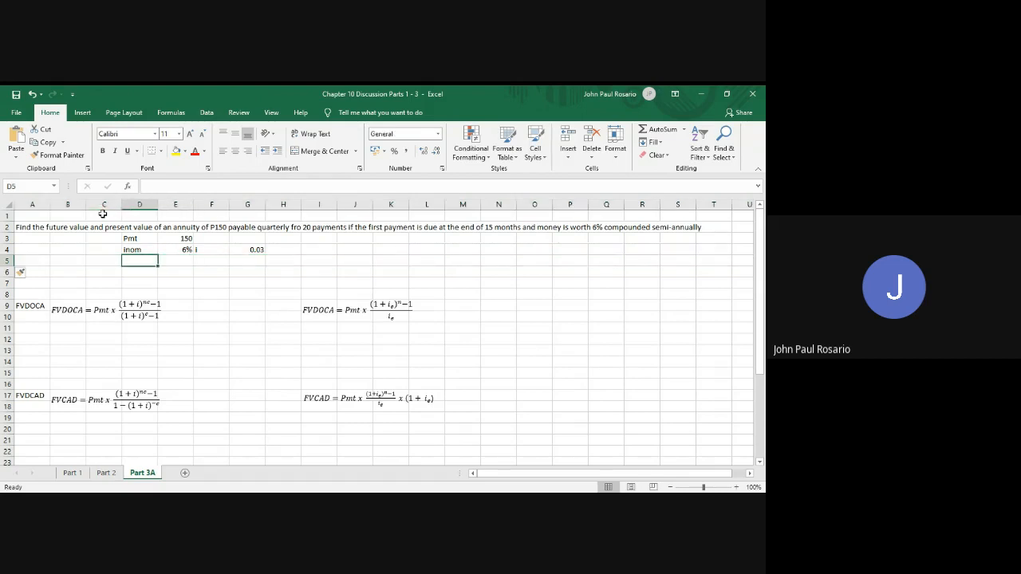
Enter the label n in D5 and 20 in E5, formatting the value as General
text(n)
key(Right)
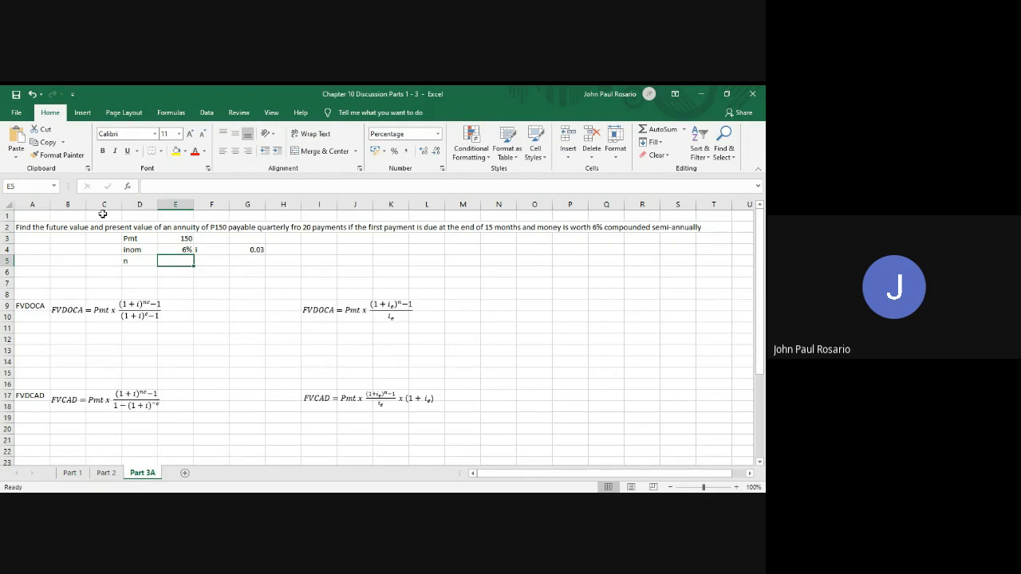
text(20)
key(Return)
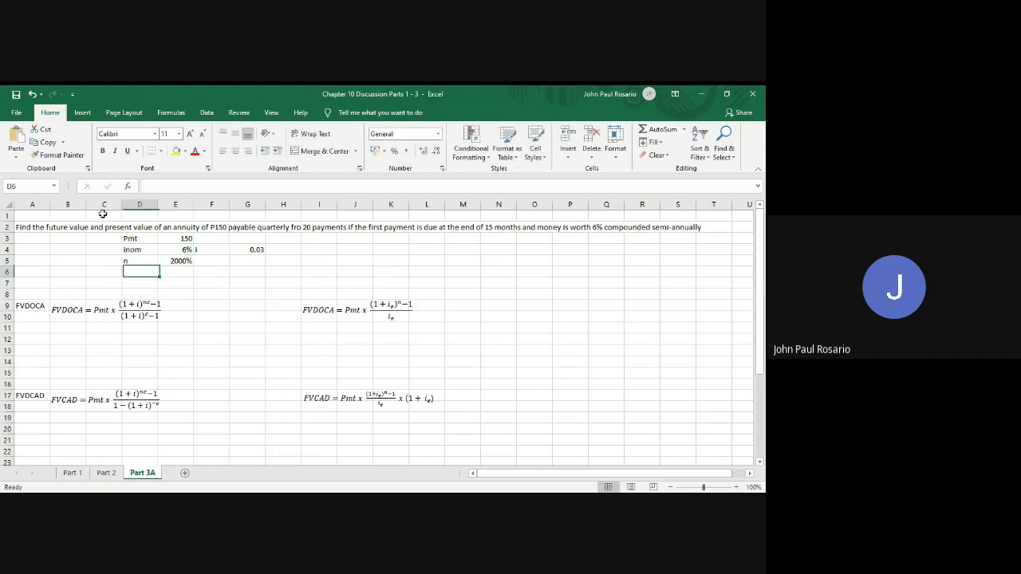
key(Up)
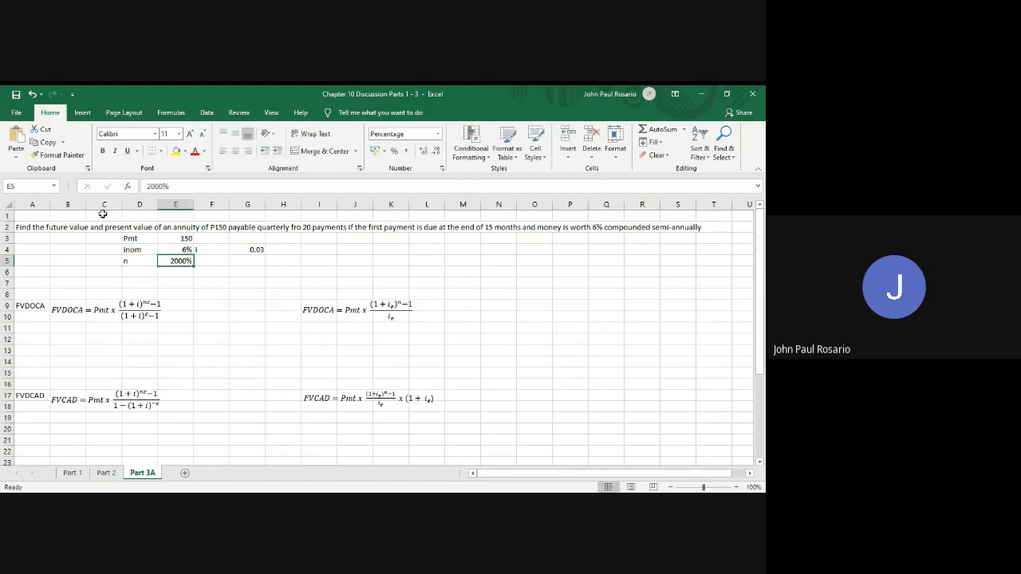
click(439, 136)
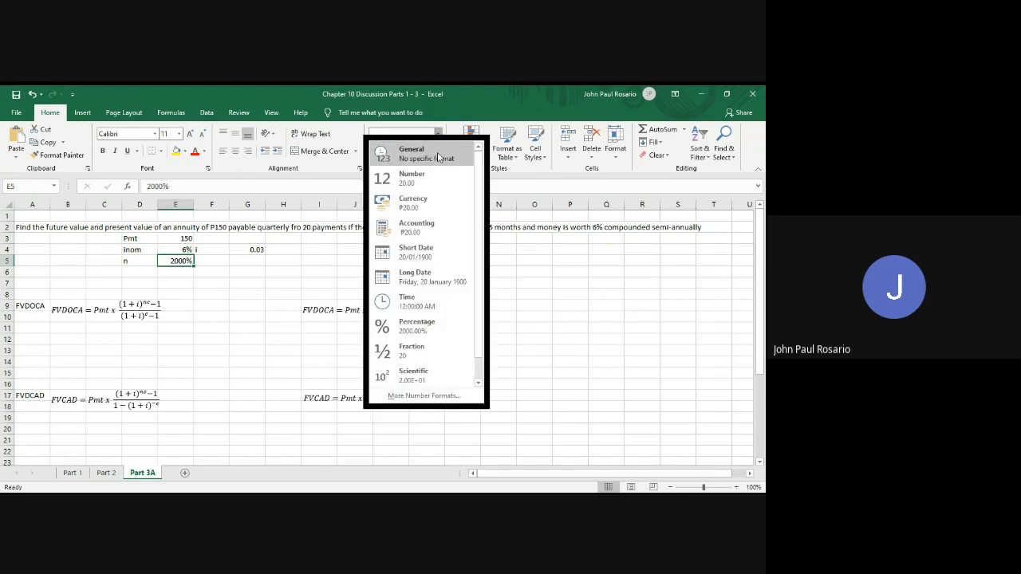
click(437, 154)
Enter the label c in D6 and the formula =6/3 in E6
key(Down)
key(Left)
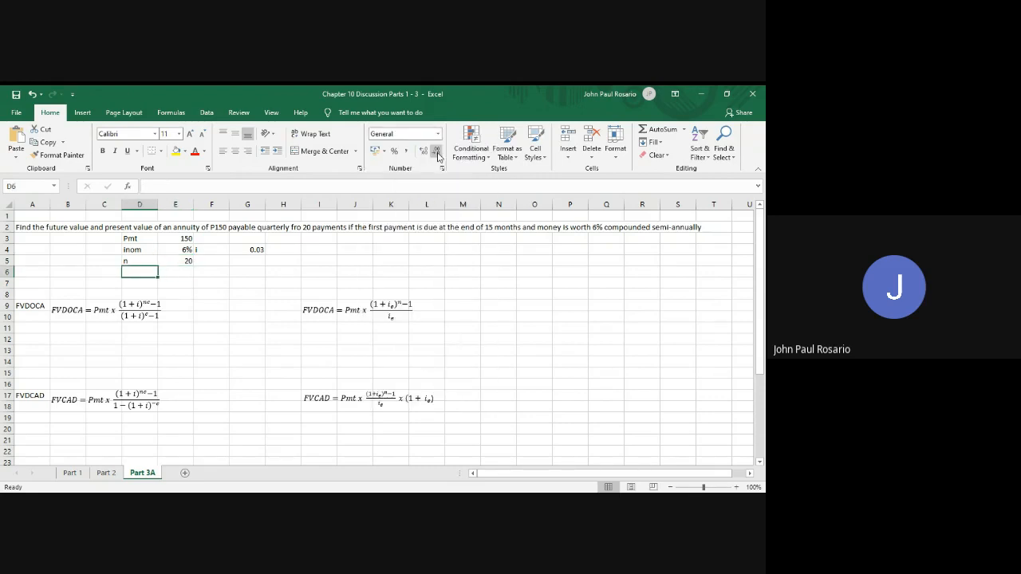
text(c)
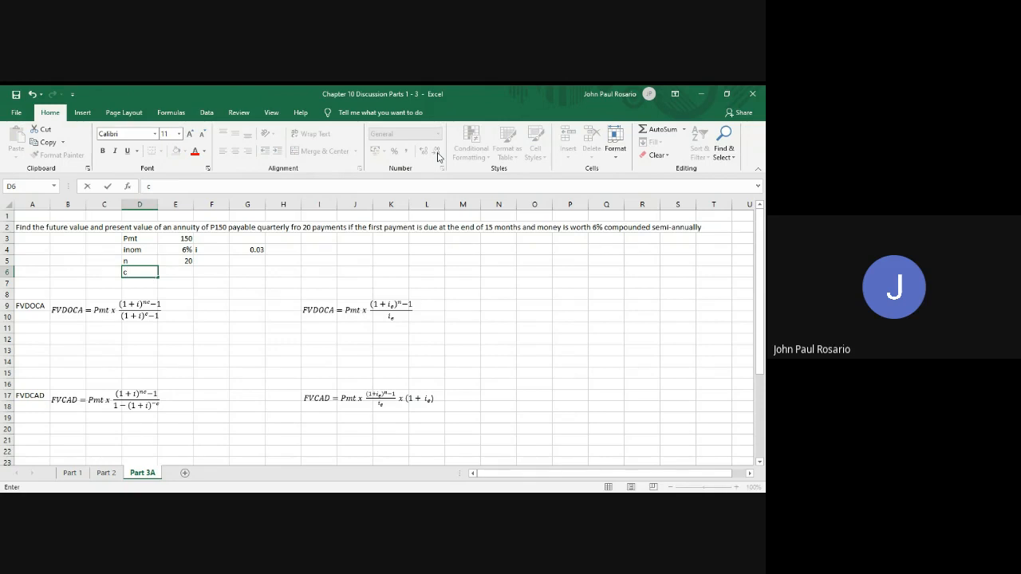
key(Tab)
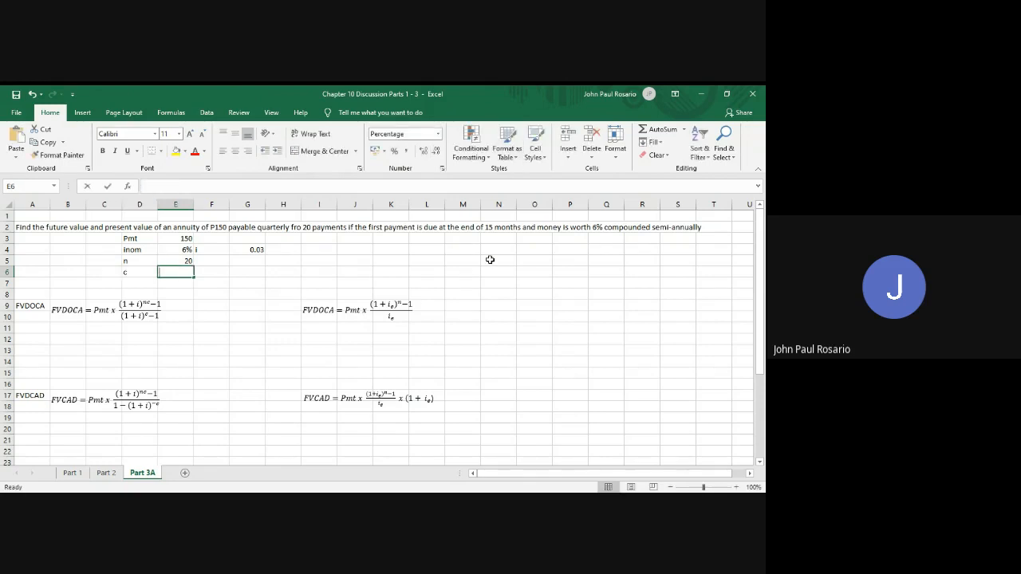
text(=)
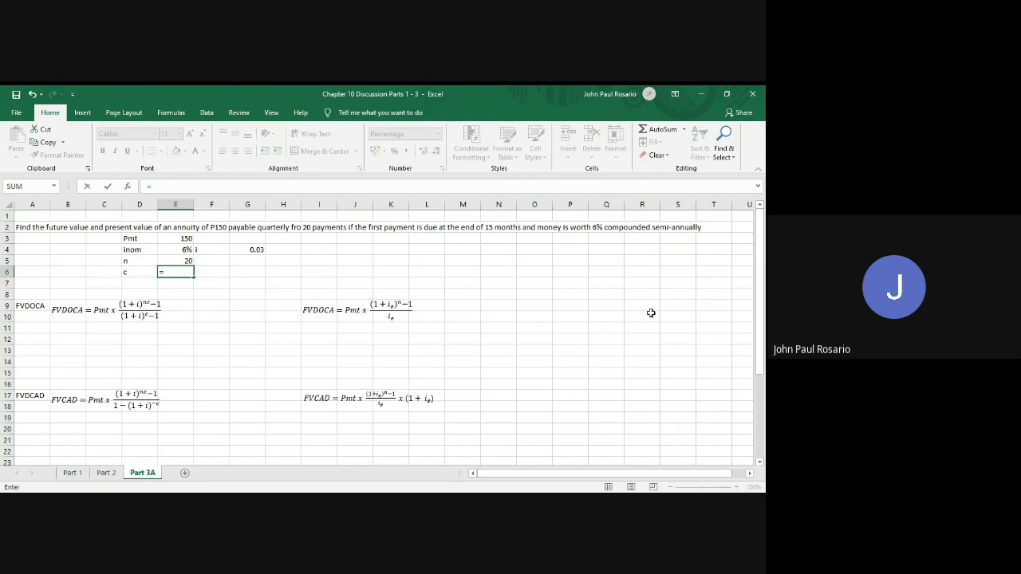
text(6/3)
key(ctrl+Return)
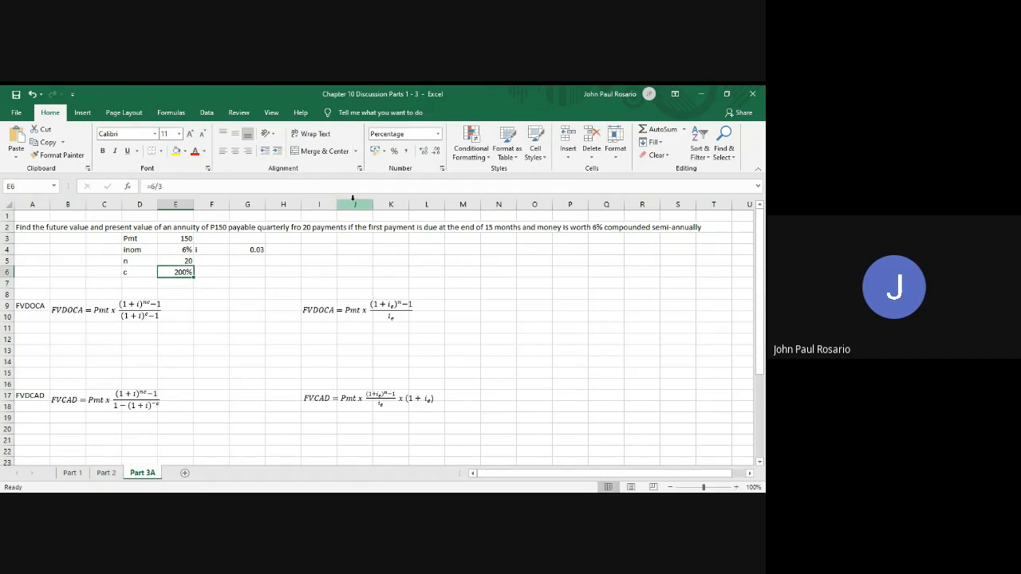
Copy the formatting of E5 onto E6 so that c uses the General number format
key(Up)
key(ctrl+c)
key(Down)
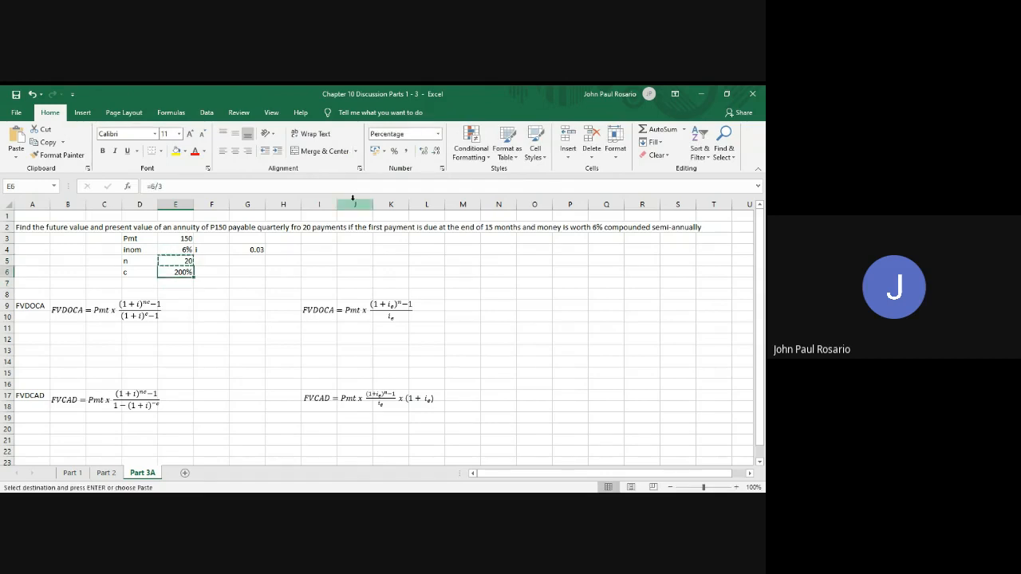
key(alt)
key(h)
key(v)
key(r)
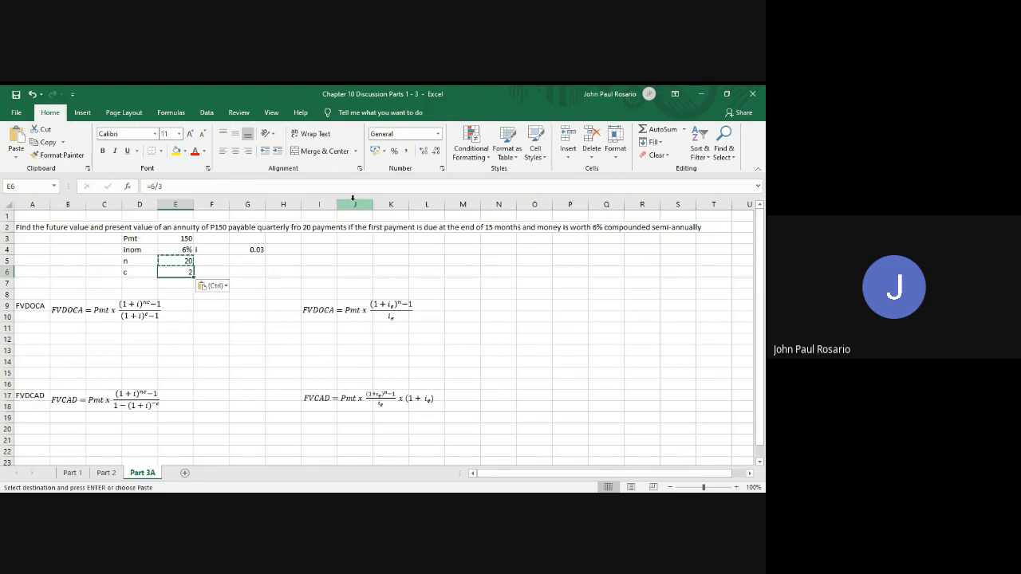
Enter the label nc in D7 and the formula =20*2 in E7, formatted as General
key(Down)
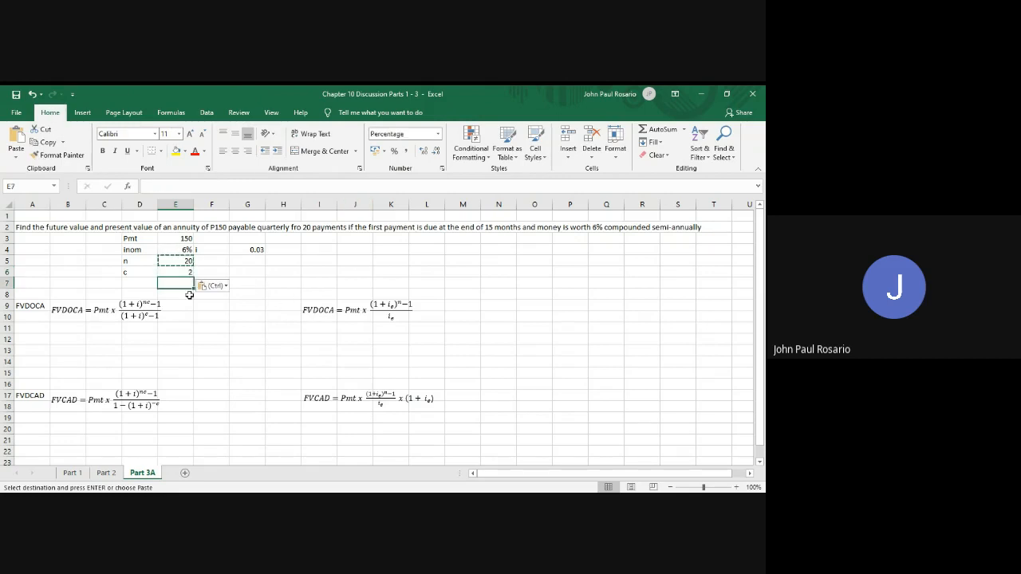
key(Left)
text(nc)
key(Tab)
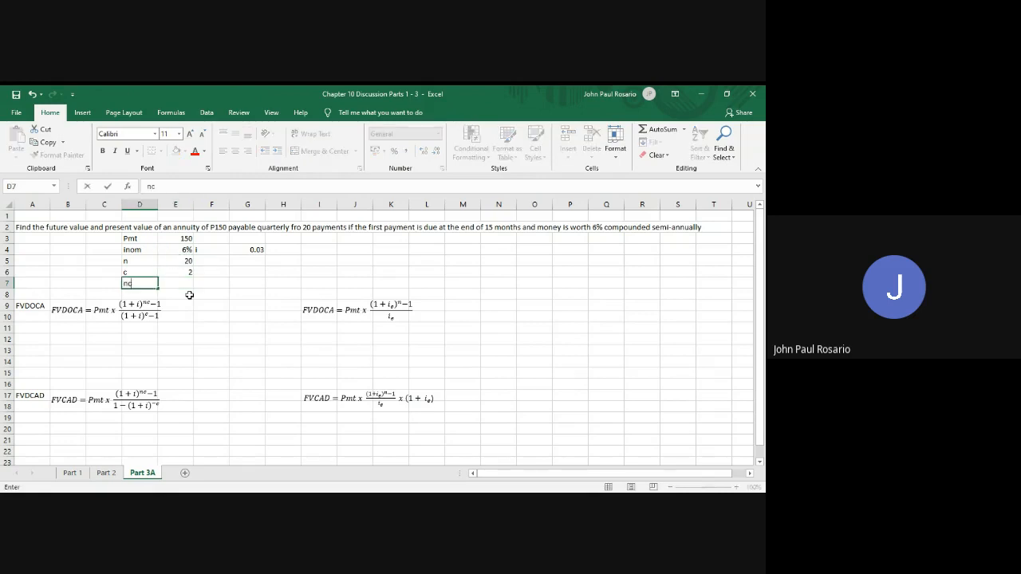
text(=20*2)
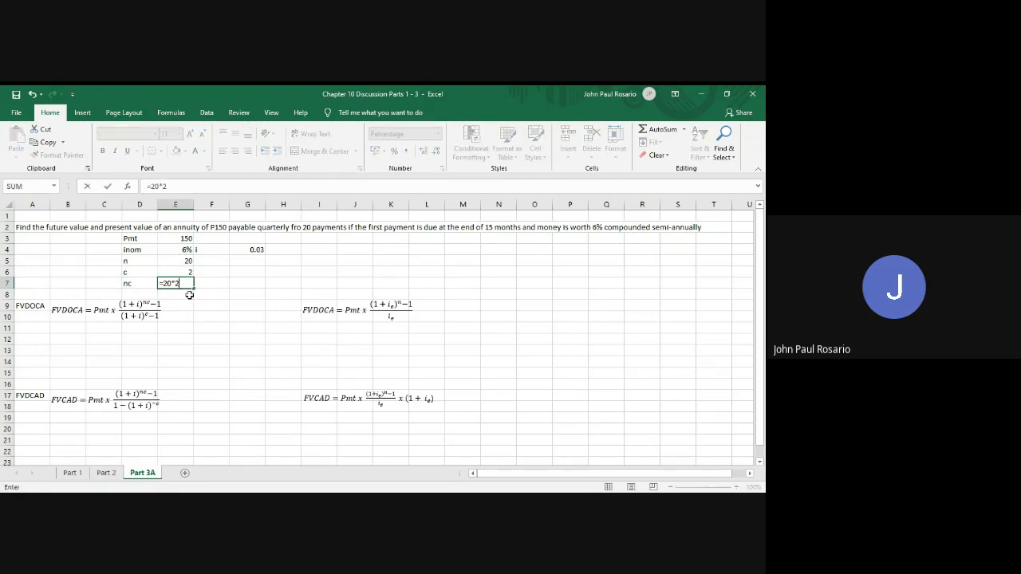
key(Return)
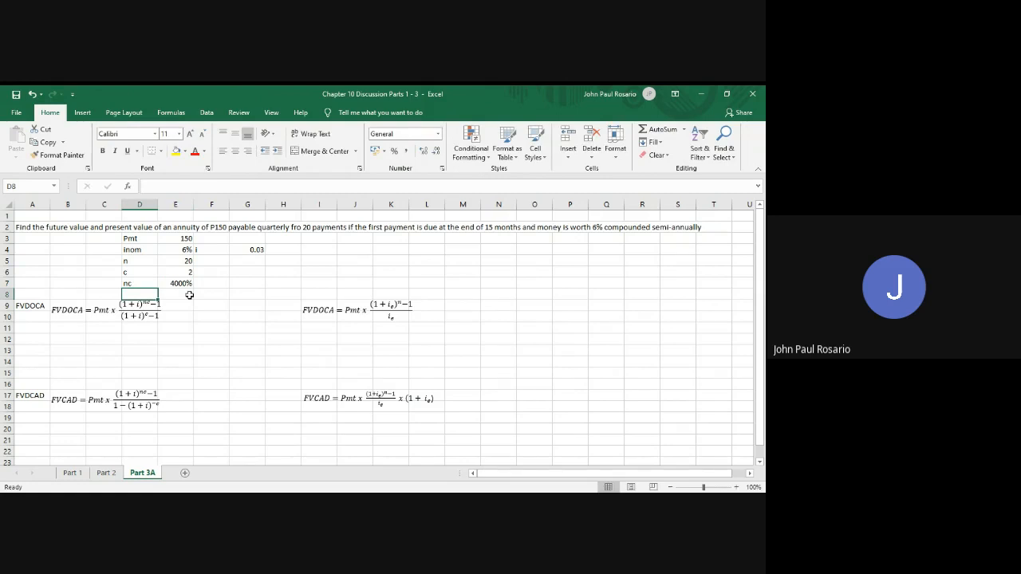
click(185, 284)
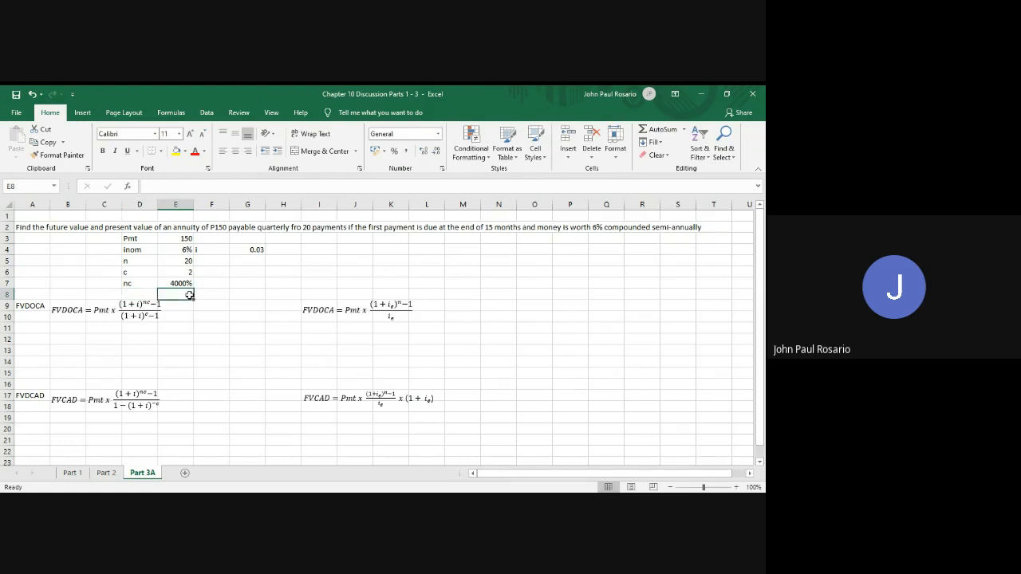
click(436, 134)
click(430, 164)
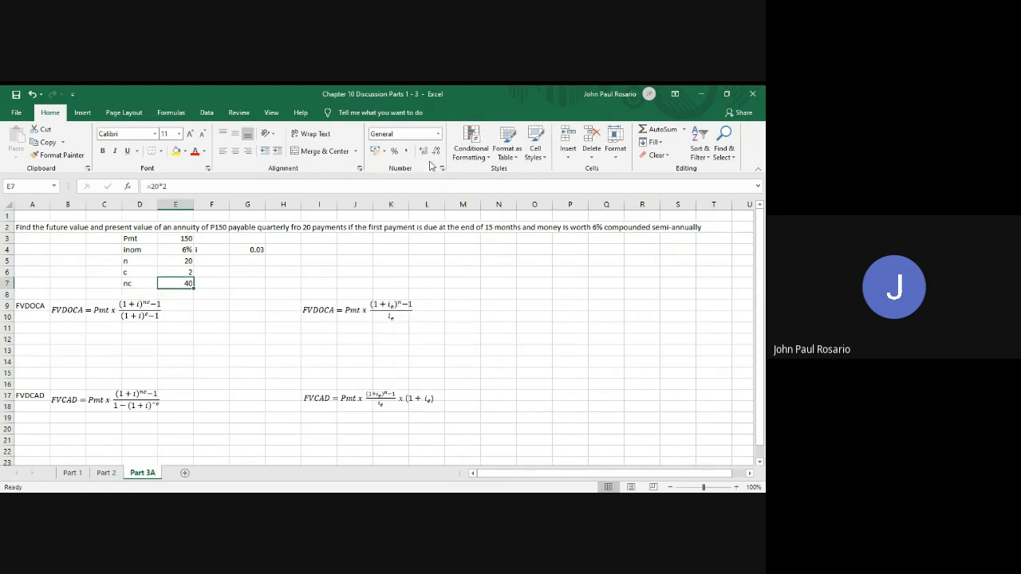
Copy the note defining c as months per payment period over months per compounding period from the Part 2 sheet into G6 of Part 3A
key(ctrl+Page_Up)
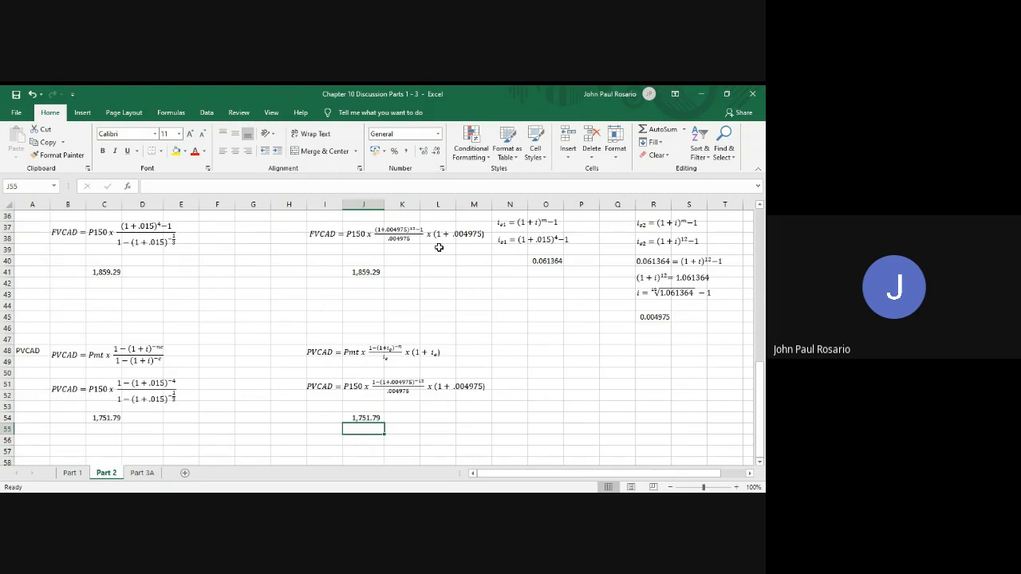
scroll(438, 248, up, 10)
scroll(439, 248, up, 2)
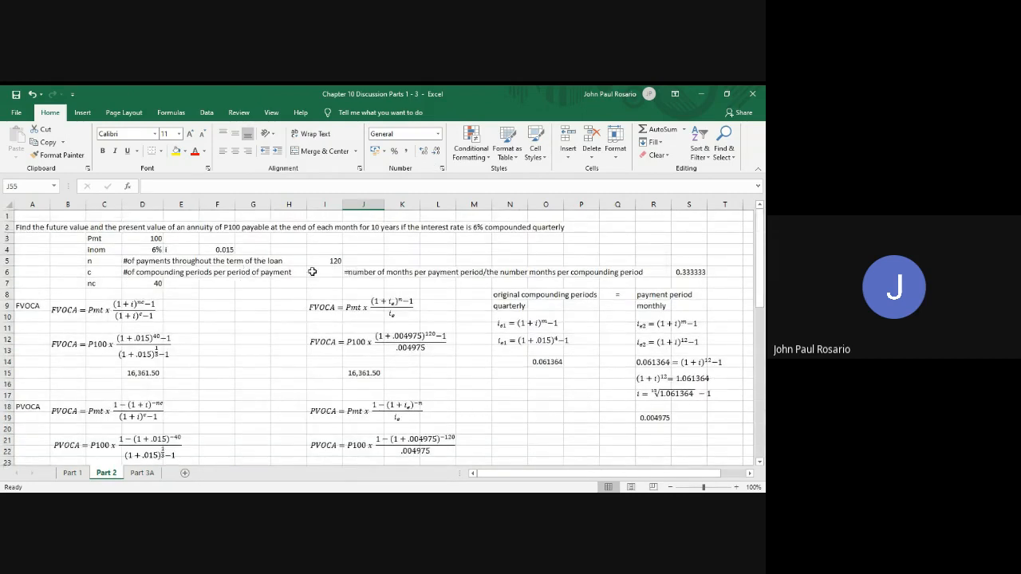
click(354, 273)
key(ctrl+c)
key(ctrl+Page_Down)
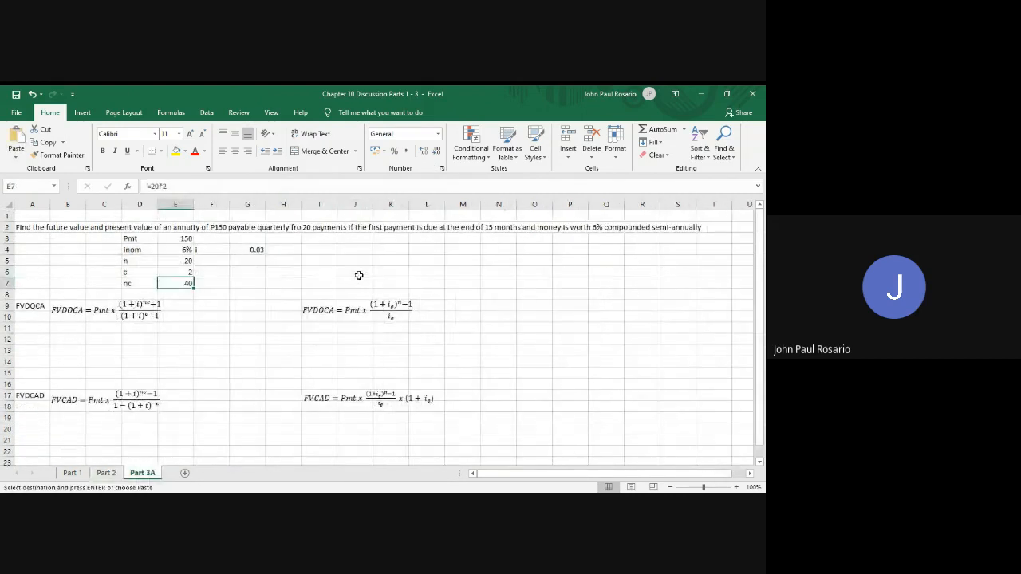
key(Up)
key(Right)
key(Right)
key(Return)
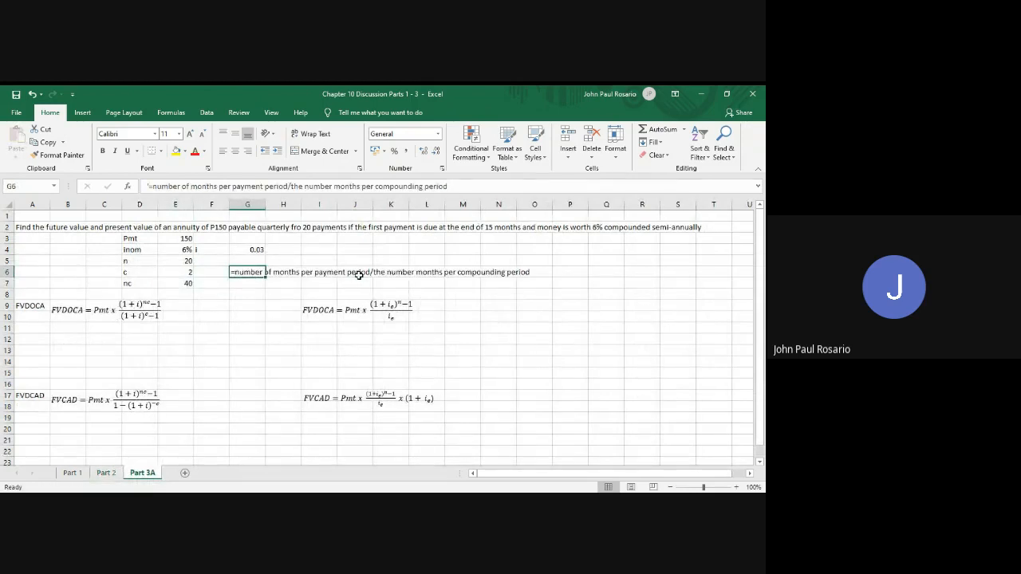
Correct the formula for c in E6 to =3/6
click(175, 272)
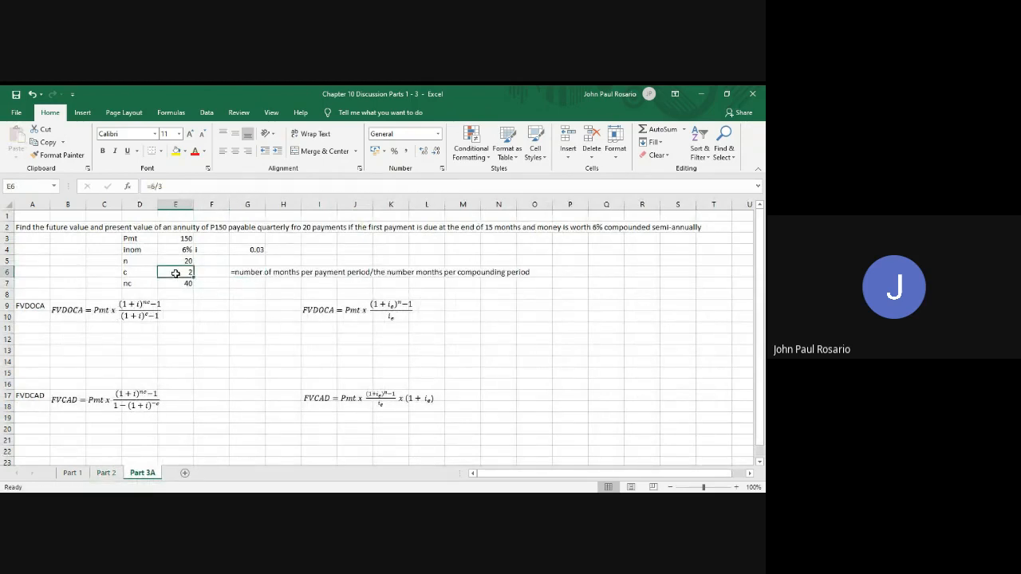
text(=6/3)
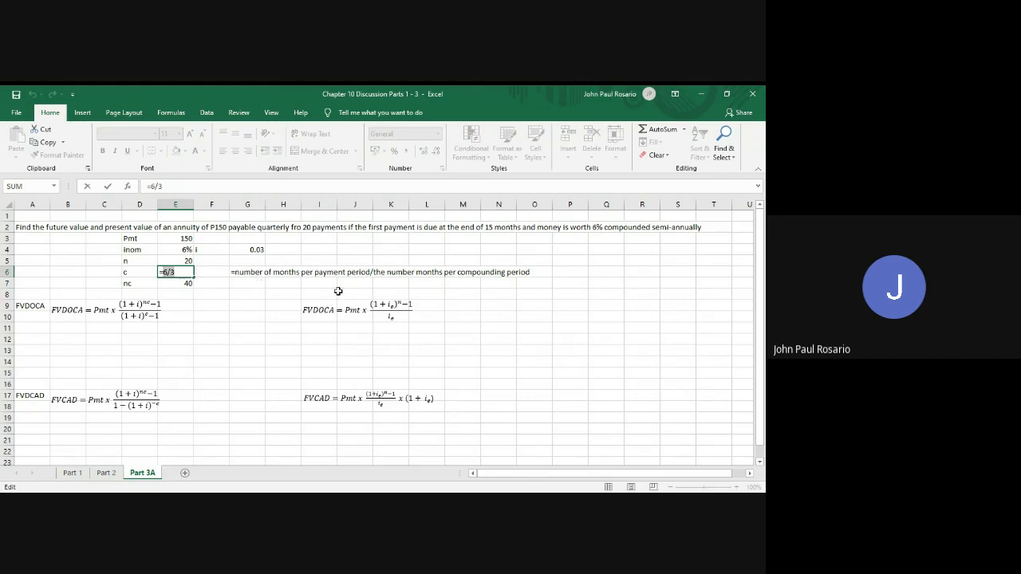
text(3/6)
key(Return)
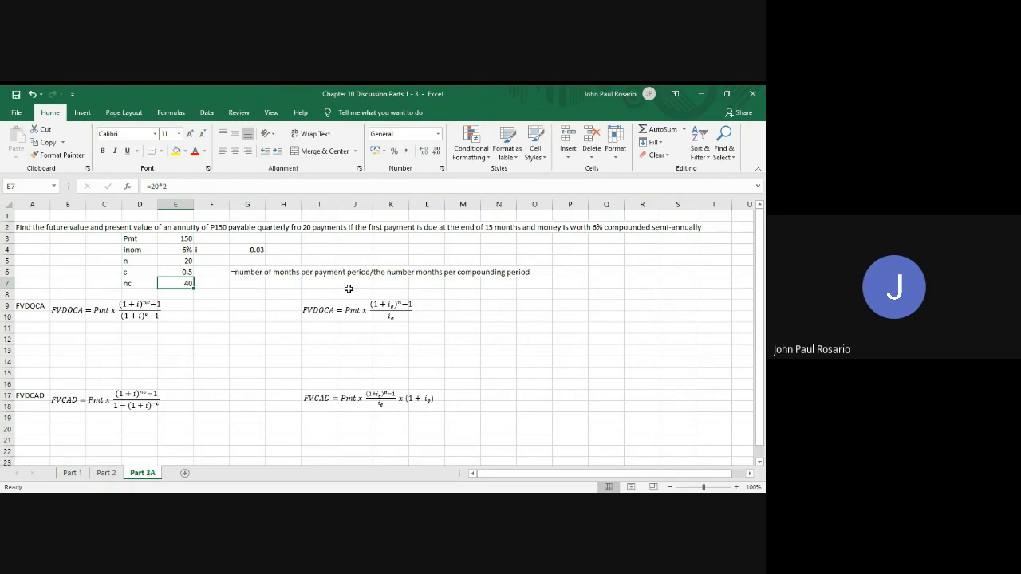
Rename FVCAD to FVDCAD in both equations of the FVDCAD section
click(62, 401)
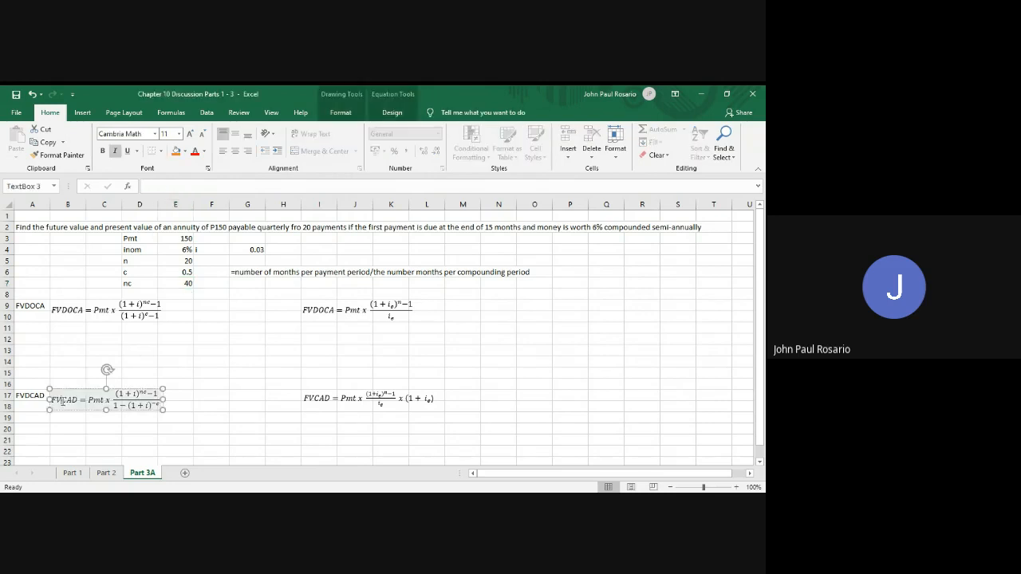
text(D)
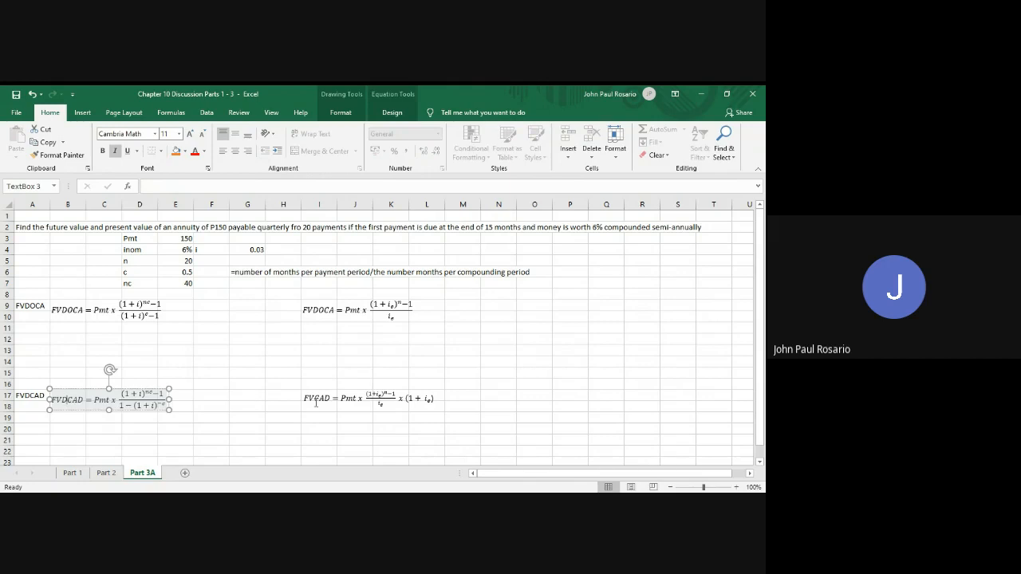
click(316, 403)
text(D)
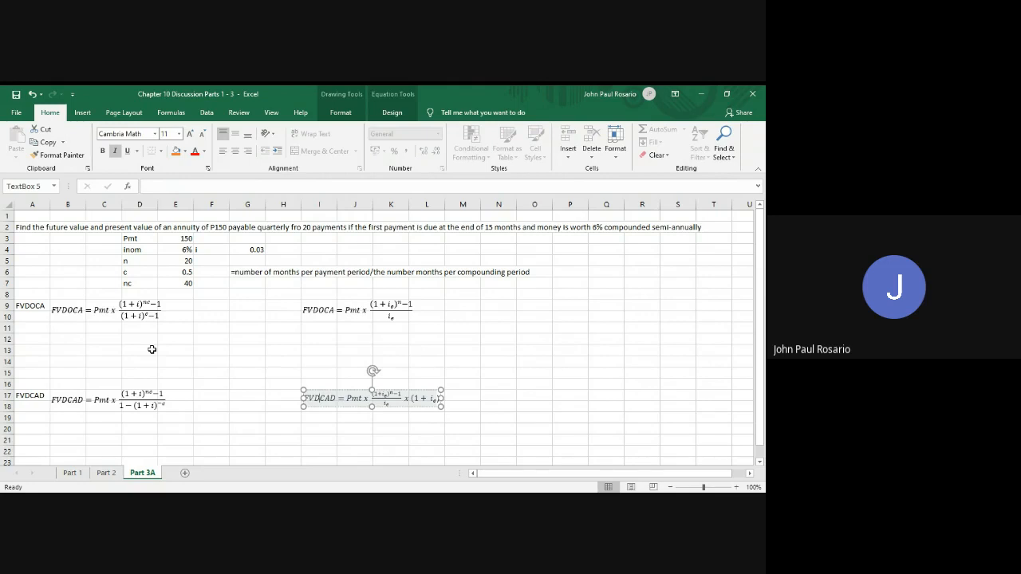
Duplicate the first FVDOCA equation directly below the original, around row 12, and replace Pmt with P150 in the copy
click(114, 339)
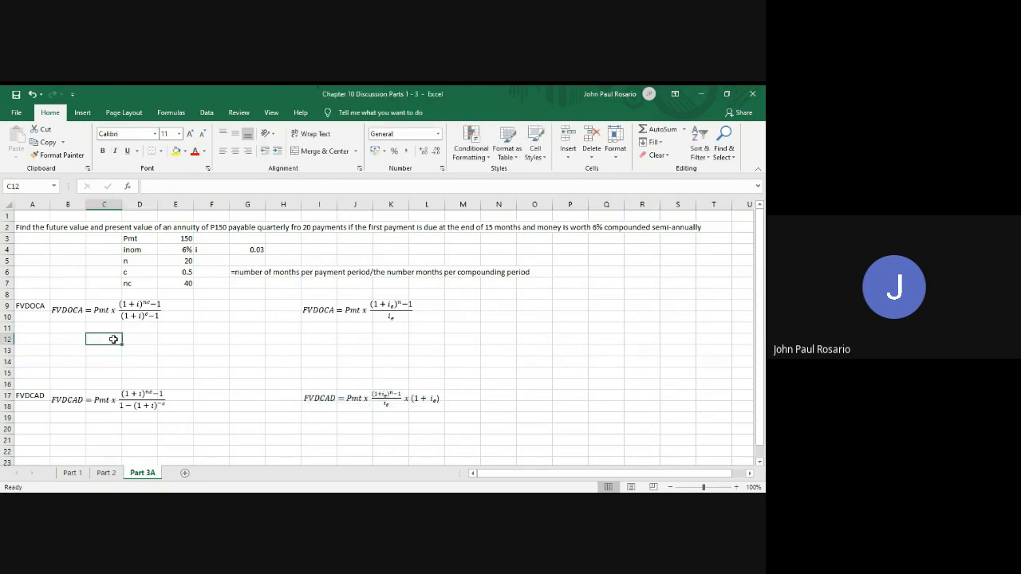
click(100, 313)
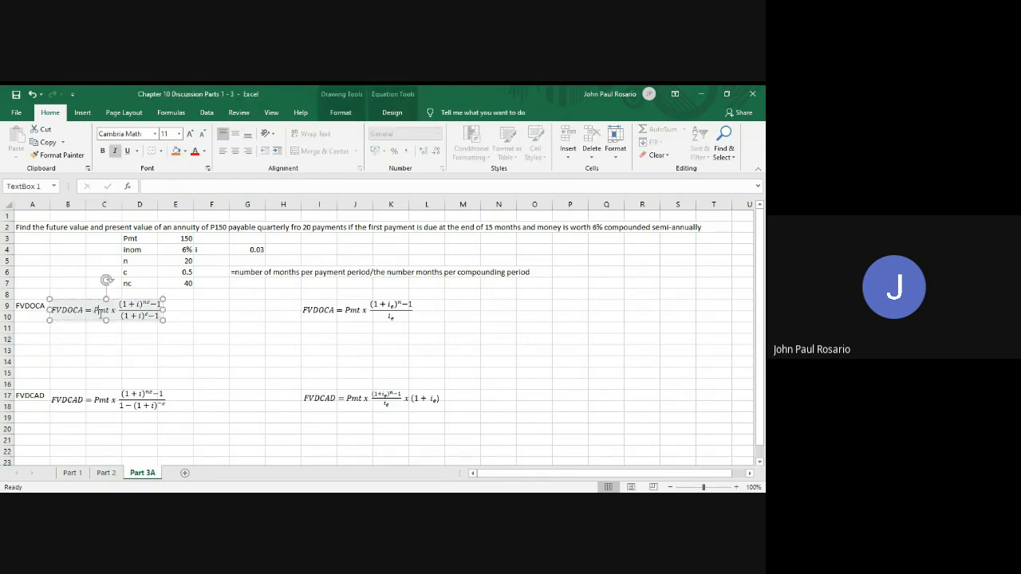
drag(100, 313, 96, 345)
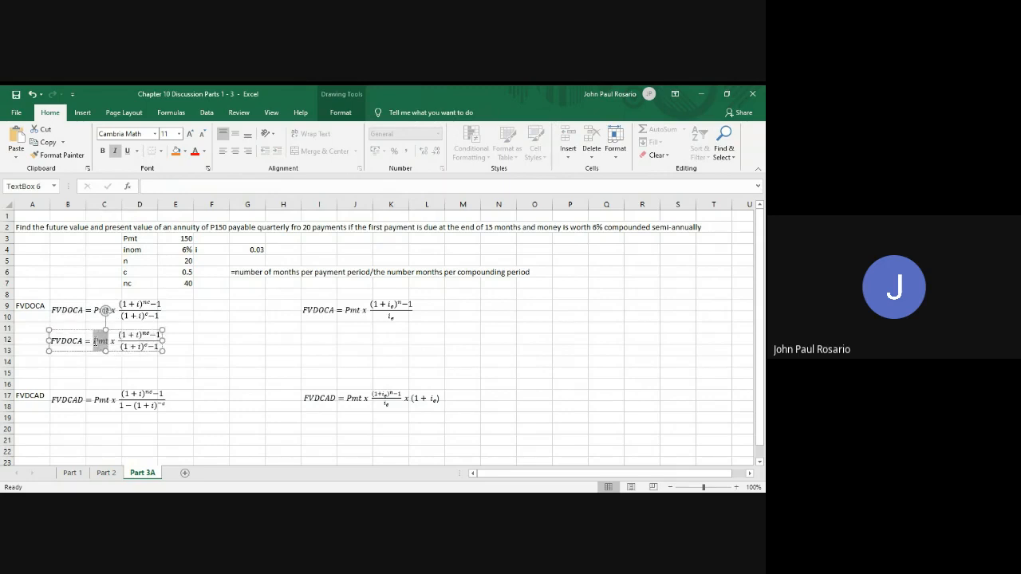
text(150)
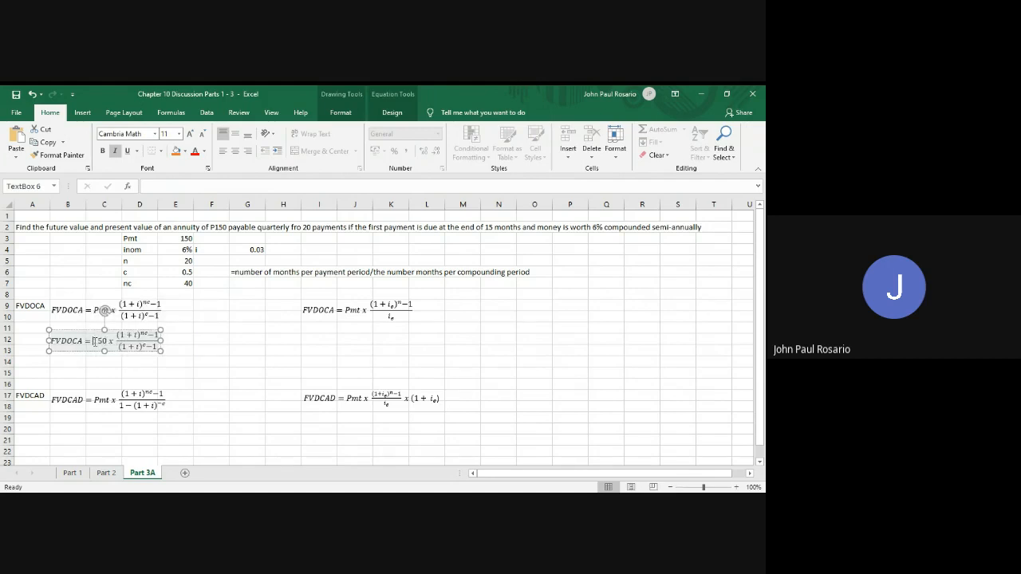
click(94, 341)
text(P)
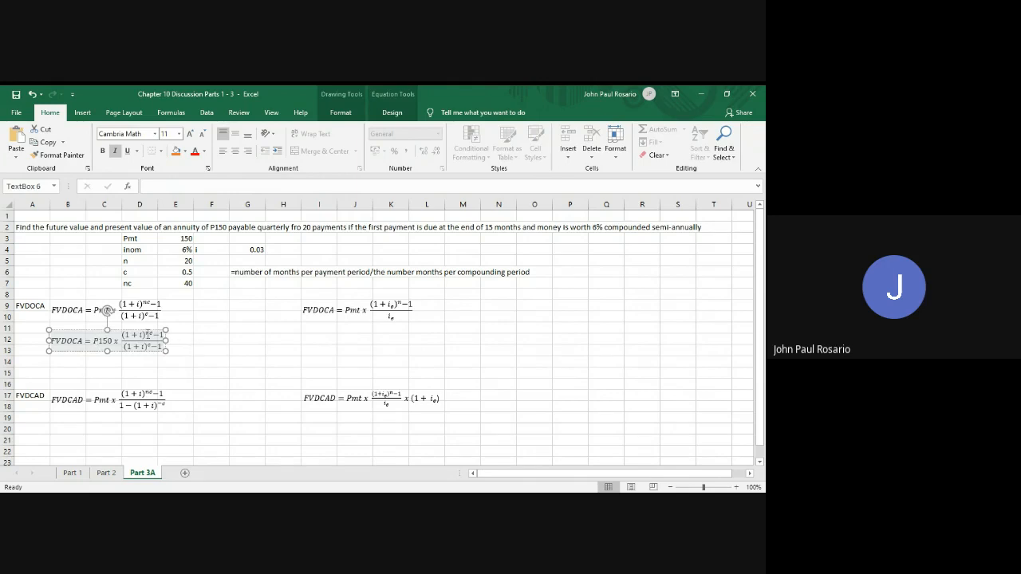
Substitute .03 for i and 40 for the exponent nc in the numerator of the copied FVDOCA equation
click(144, 335)
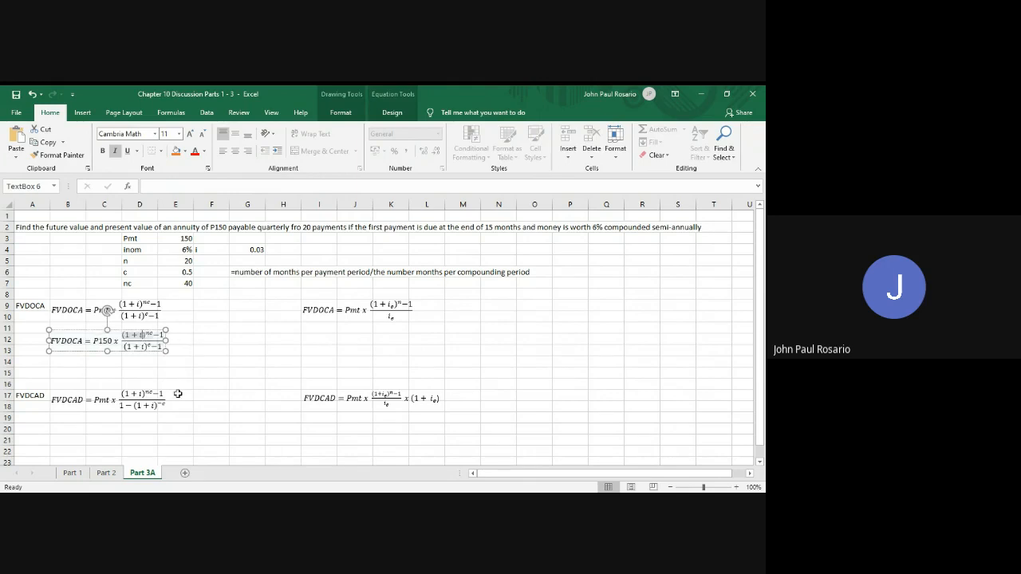
key(BackSpace)
text(.03)
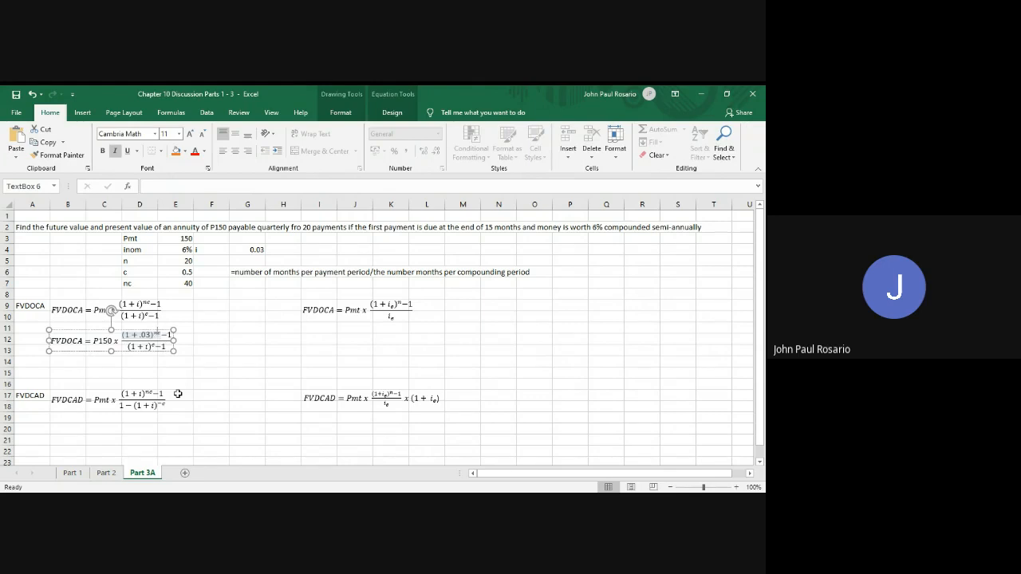
key(BackSpace)
key(BackSpace)
text(40)
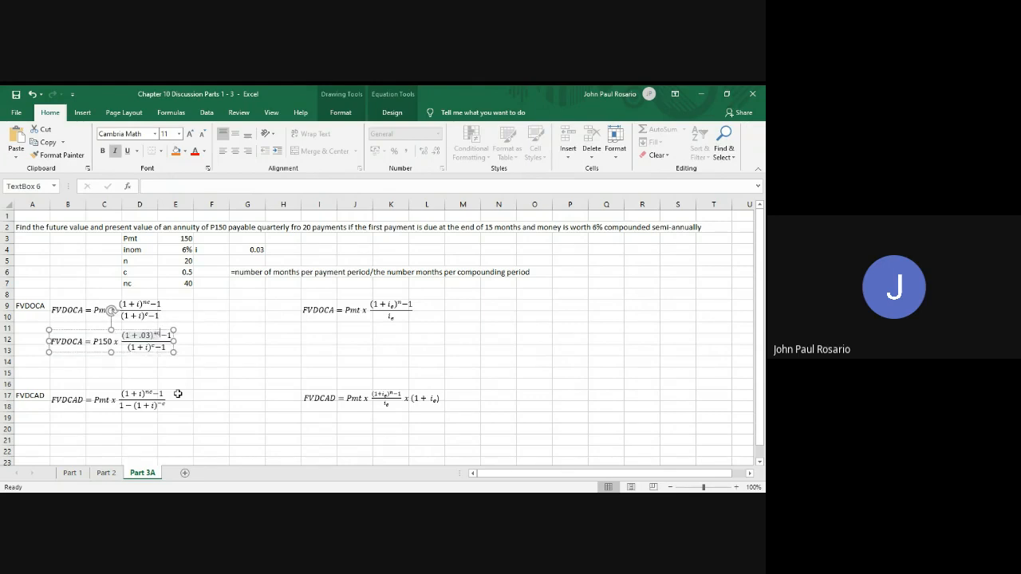
Substitute .03 for i and a stacked fraction 1/2 for the exponent c in the copied equation's denominator
key(Right)
key(Down)
key(Left)
key(BackSpace)
text(.03)
key(Right)
key(BackSpace)
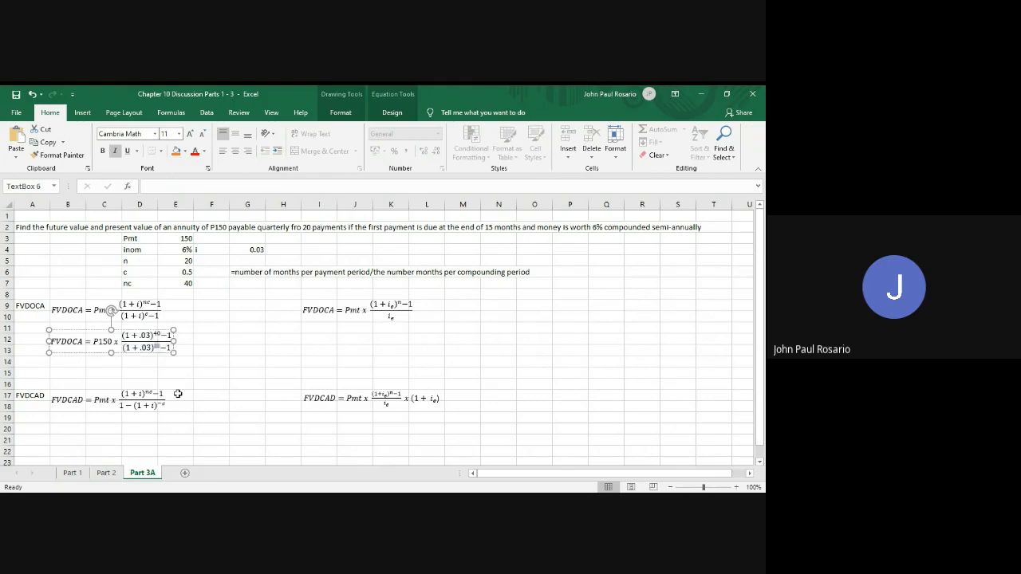
click(390, 112)
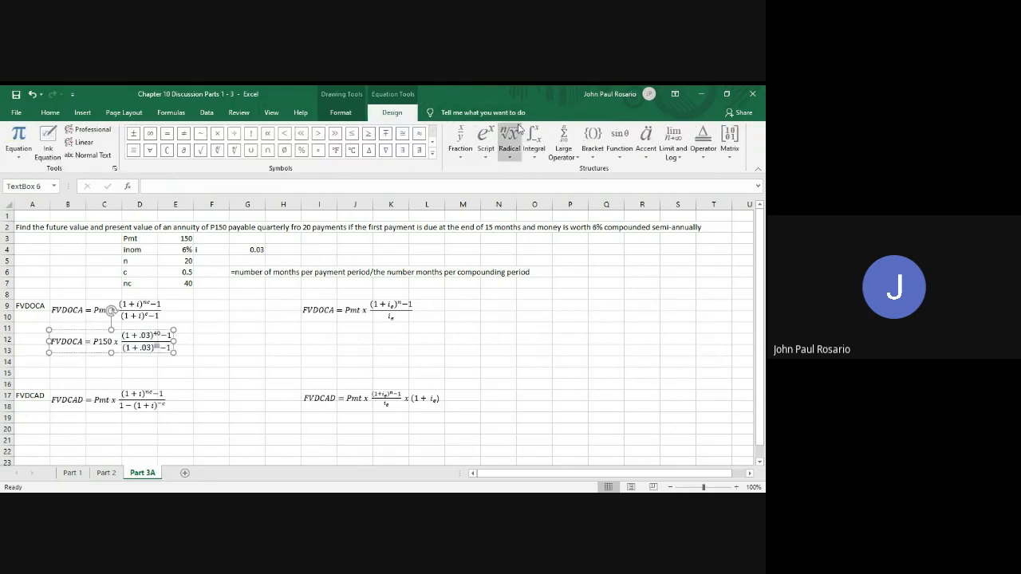
click(458, 149)
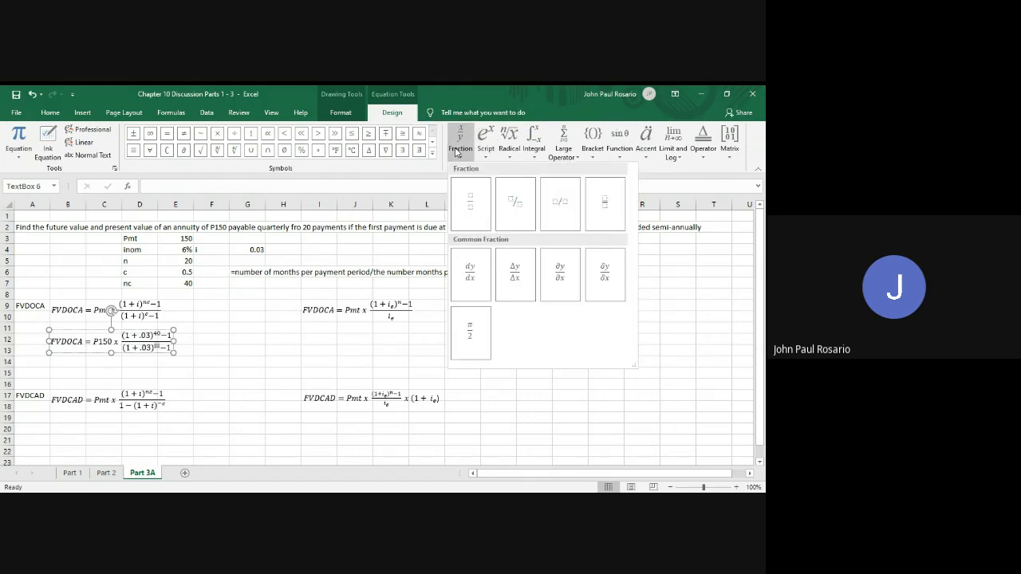
click(467, 201)
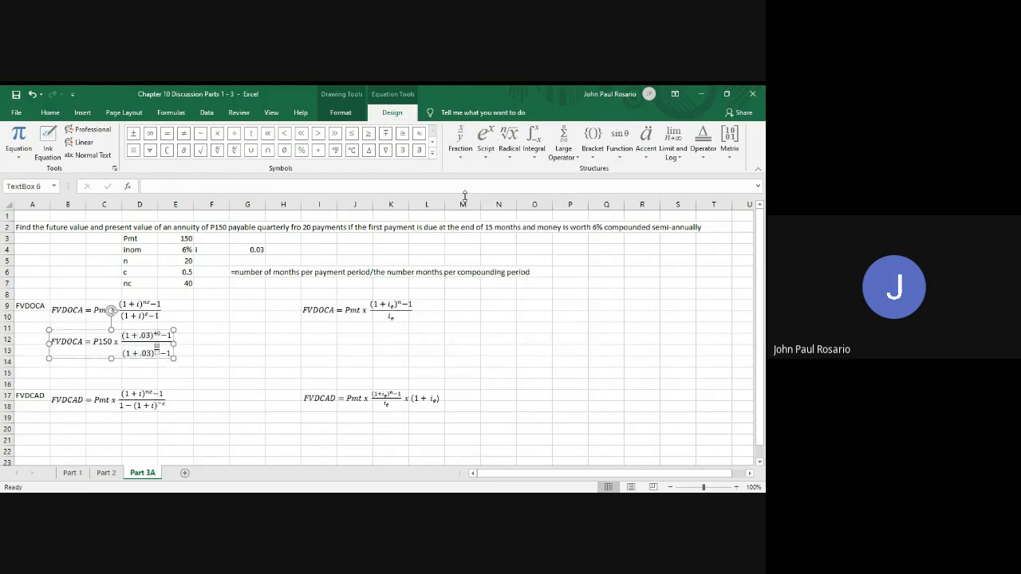
text(1)
key(Down)
text(2)
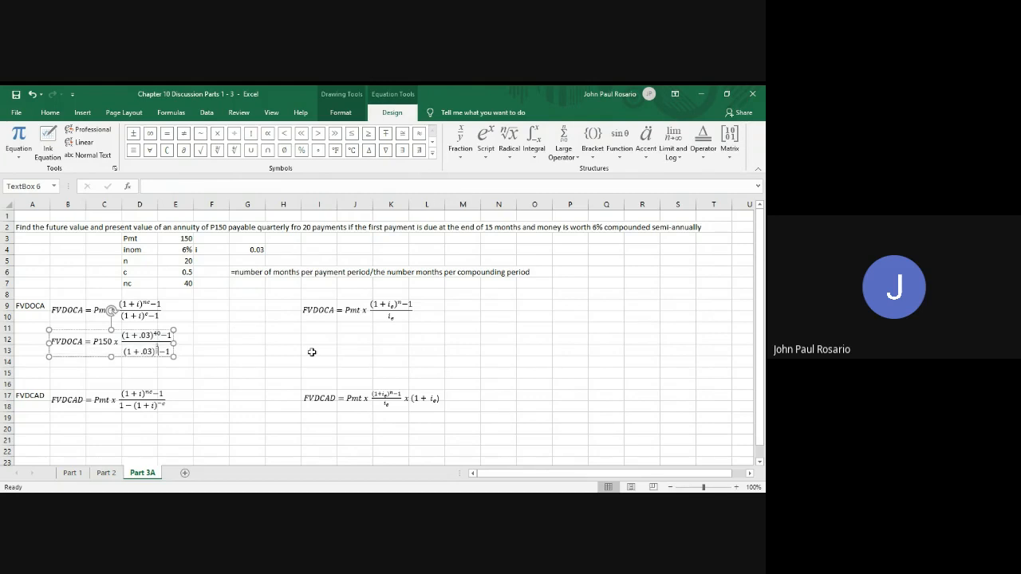
Enter 22,788.78 in C15 as the FVDOCA result
click(104, 374)
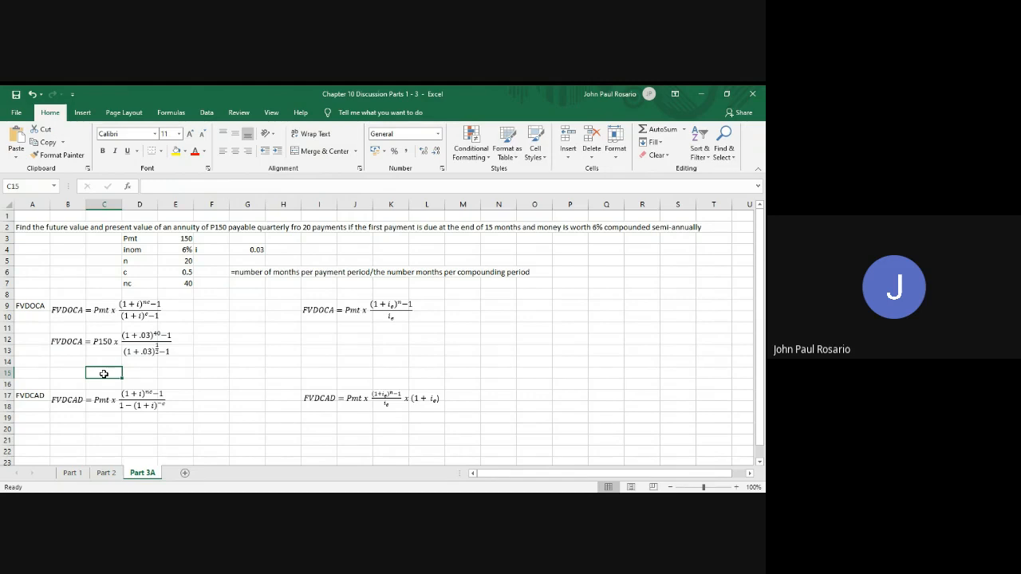
text(22)
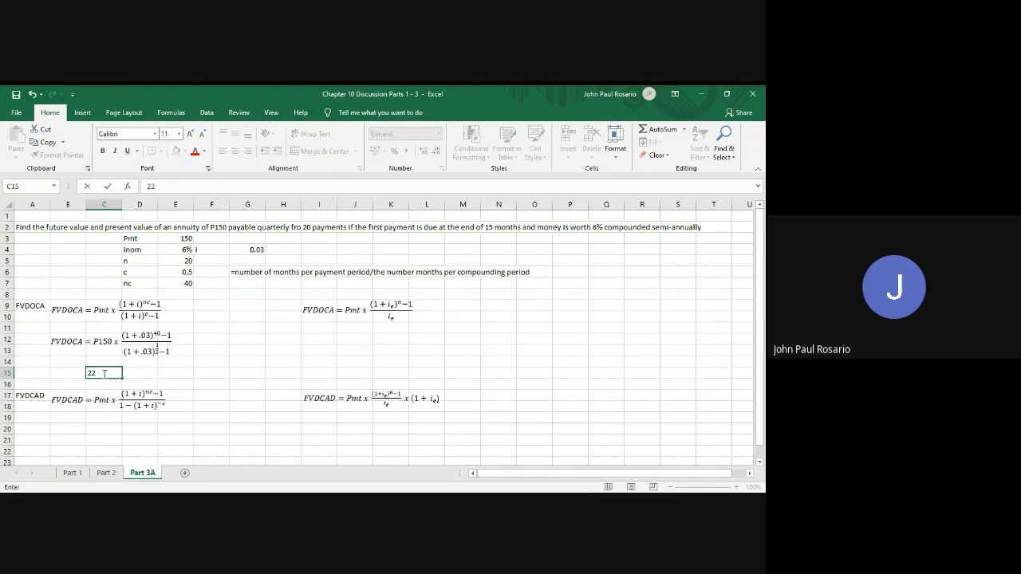
text(,788.78)
key(Return)
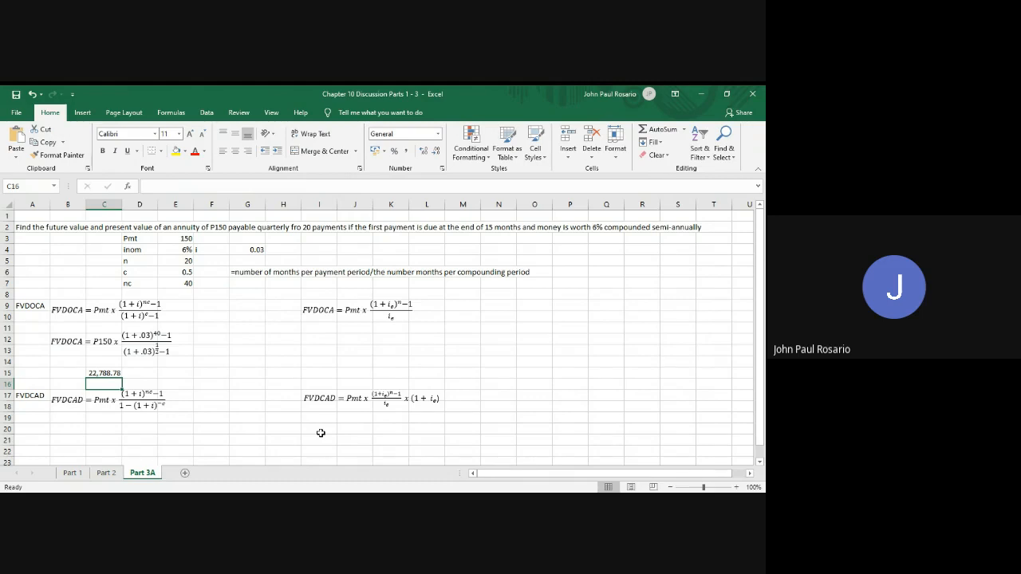
Correct the nc formula in E7 to =20*.5
key(Right)
key(Right)
key(Up)
key(Up)
key(Up)
key(Up)
key(Up)
key(Up)
key(Up)
key(Up)
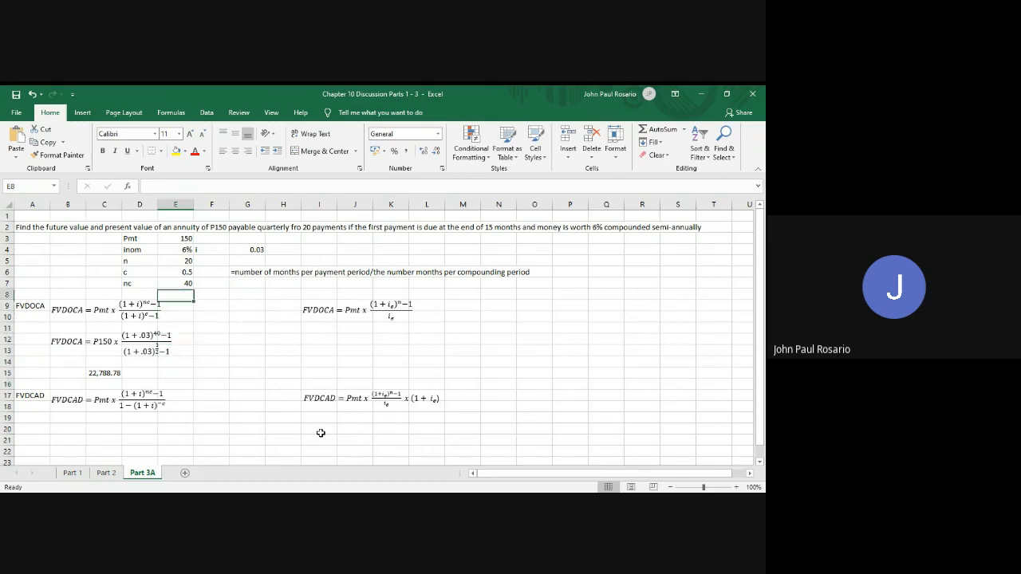
key(Up)
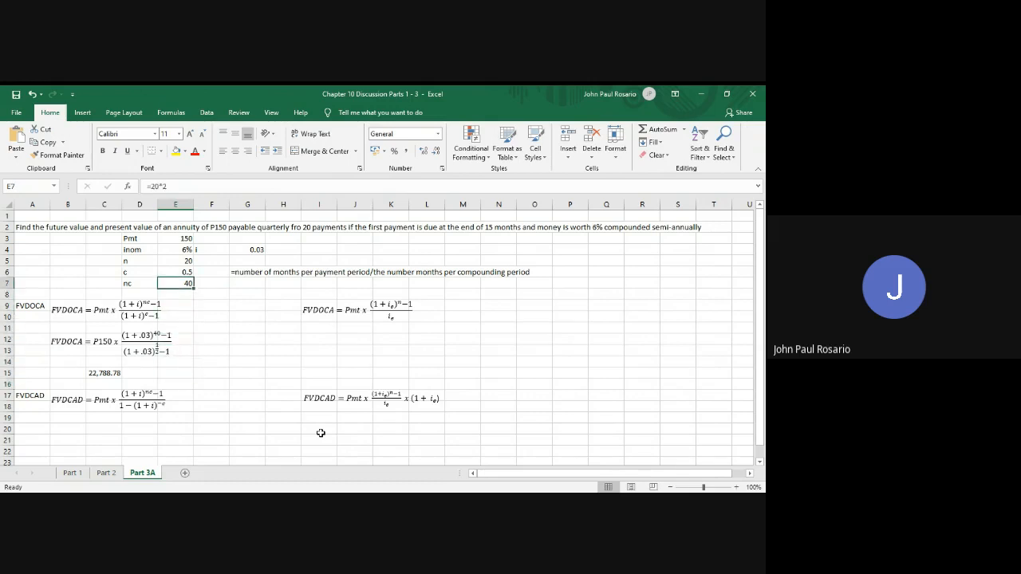
text(=20*)
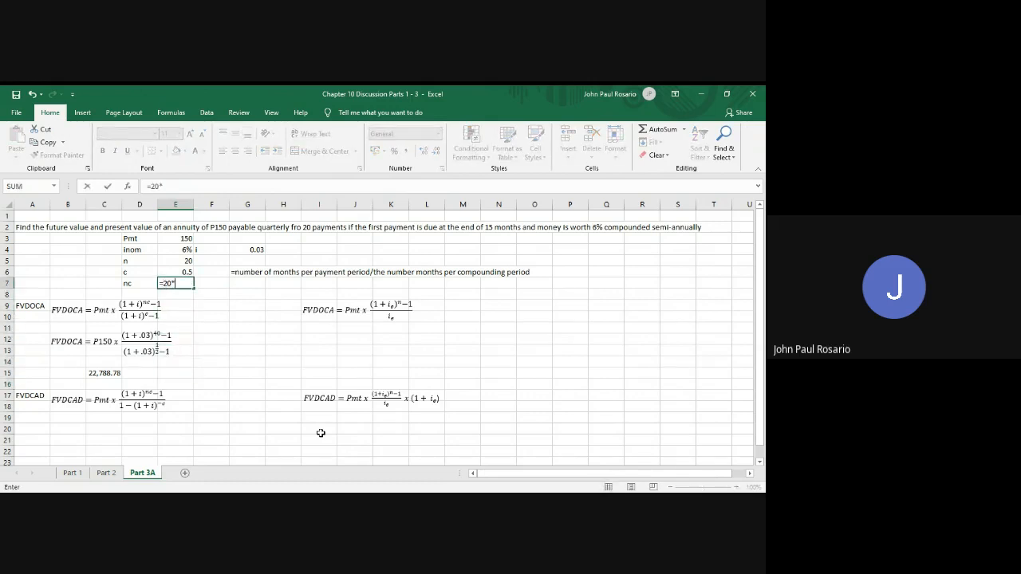
text(.5)
key(Return)
key(Down)
key(Down)
key(Down)
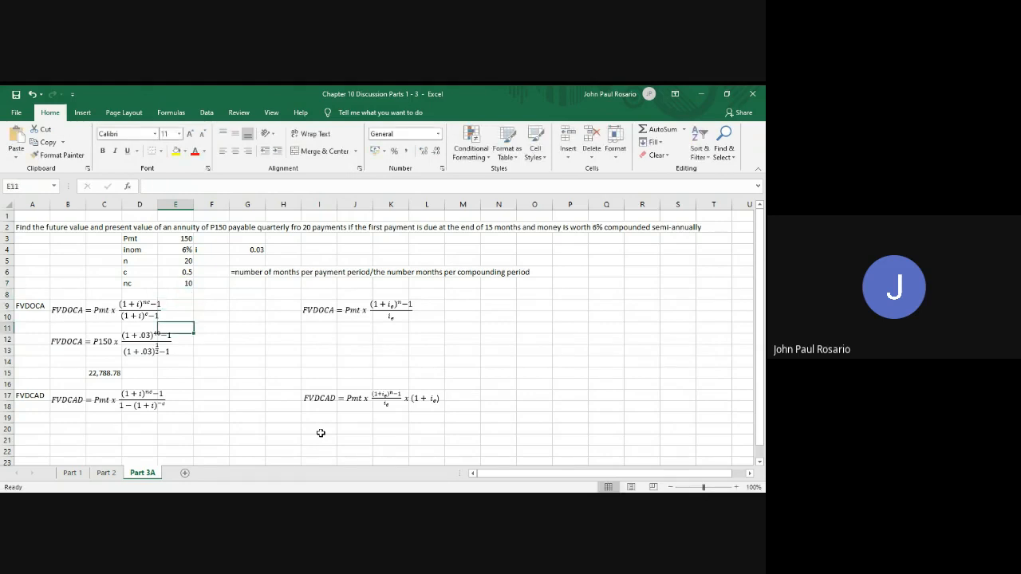
Change the numerator exponent in the substituted FVDOCA equation to 10 and replace the result in C15 with 3,464.77
click(144, 346)
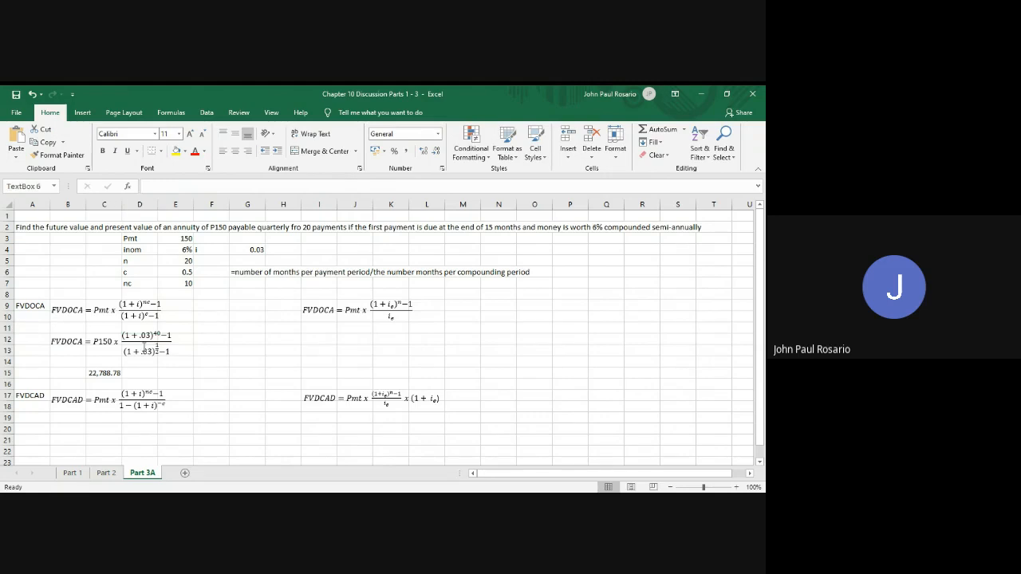
click(158, 334)
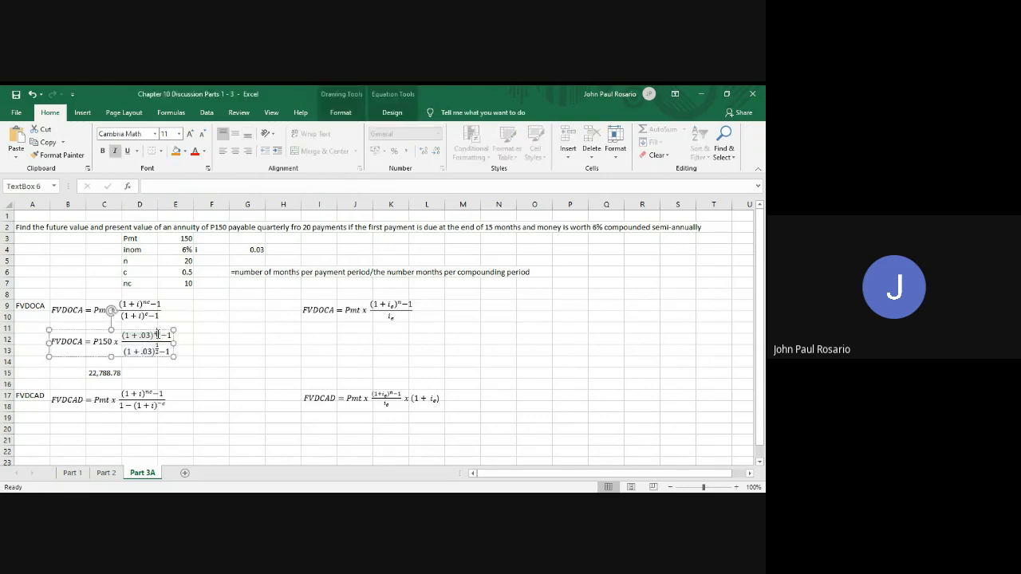
click(111, 372)
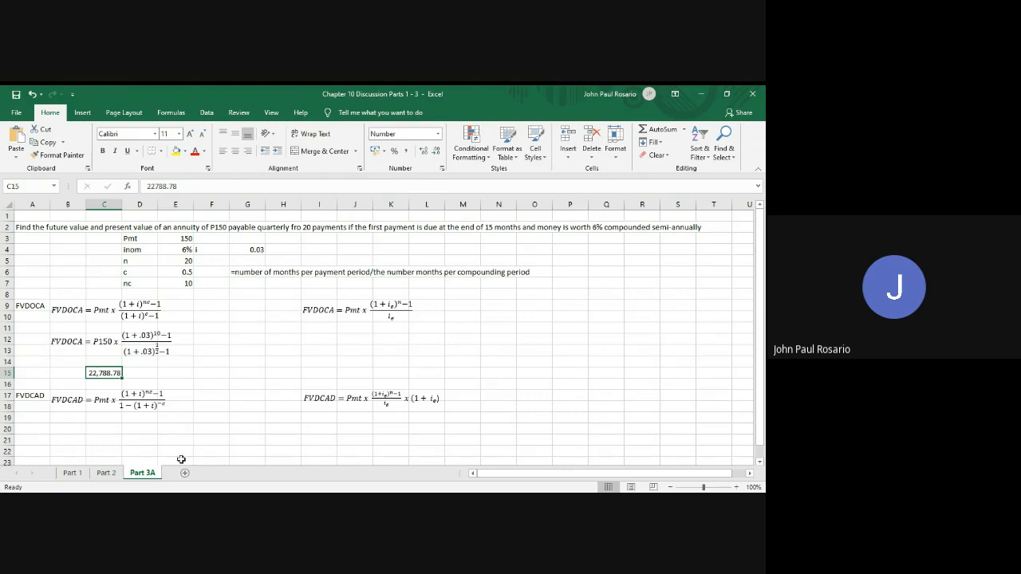
text(3,4)
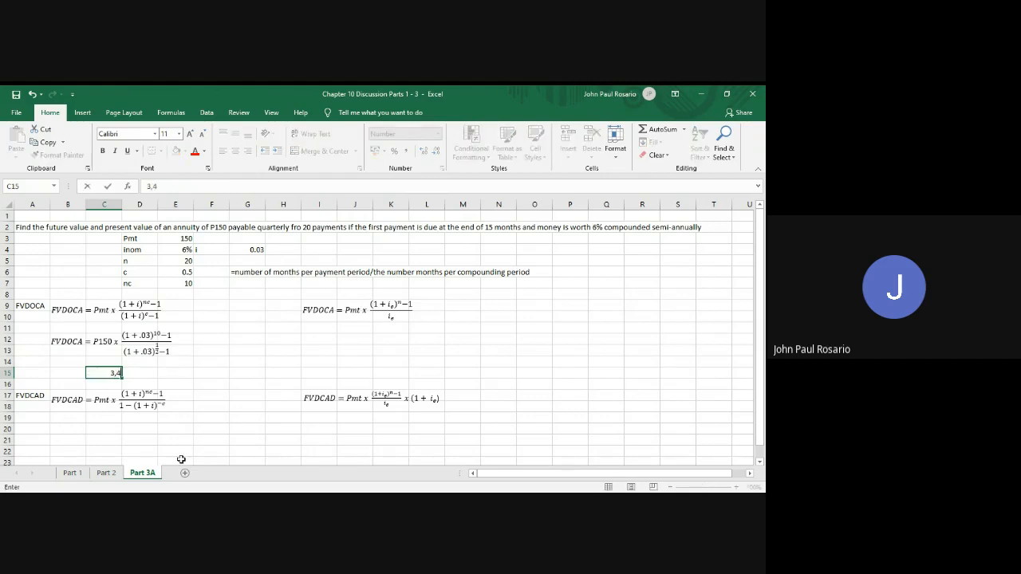
text(64.77)
Select the equivalent-rate block N8:S11 on the Part 2 sheet, from the original compounding periods heading through the first pair of formulas
click(107, 473)
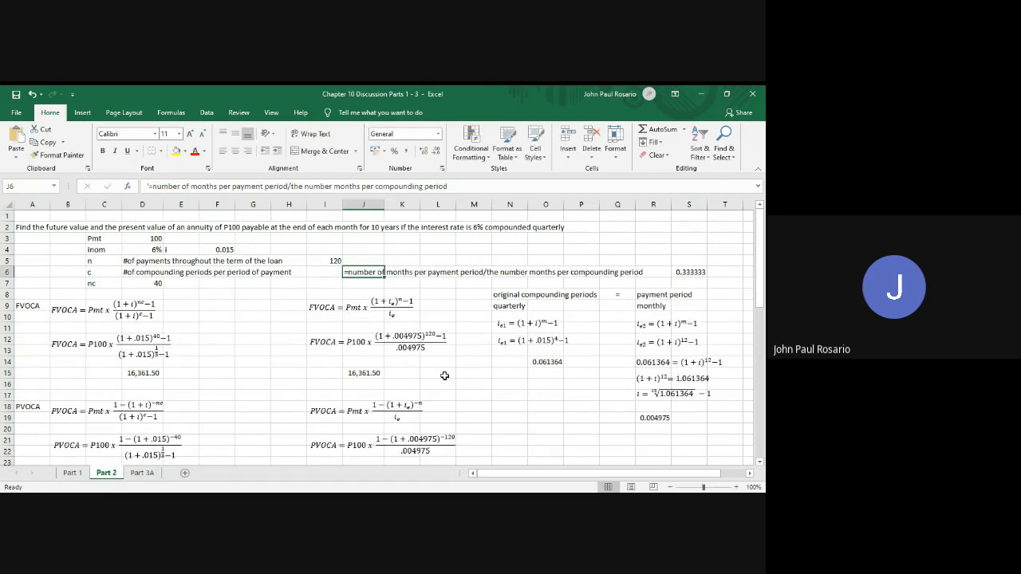
click(516, 295)
key(shift+Right)
key(shift+Right)
key(shift+Right)
key(shift+Right)
key(shift+Right)
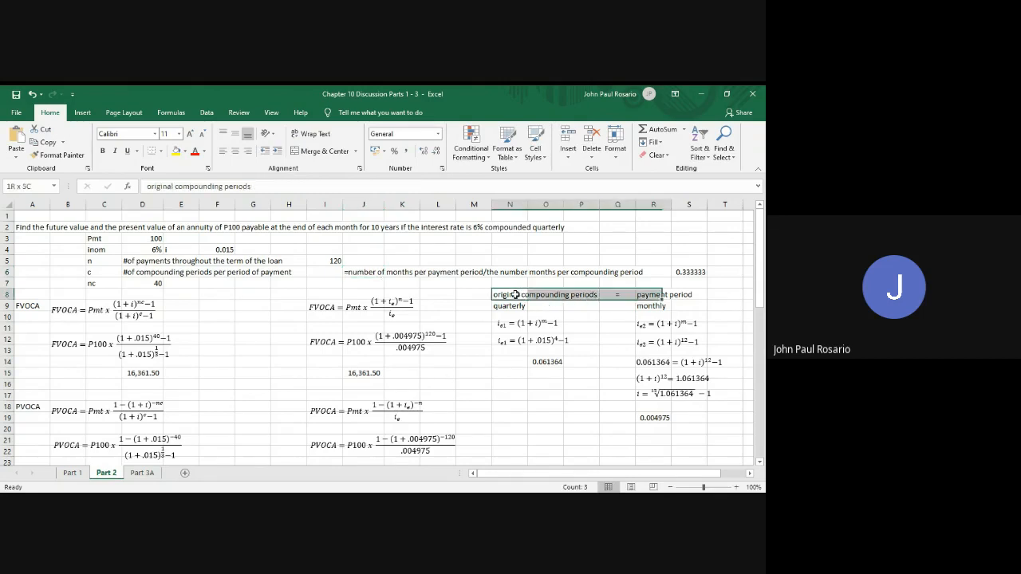
key(shift+Down)
key(shift+Down)
key(shift+Down)
key(shift+Down)
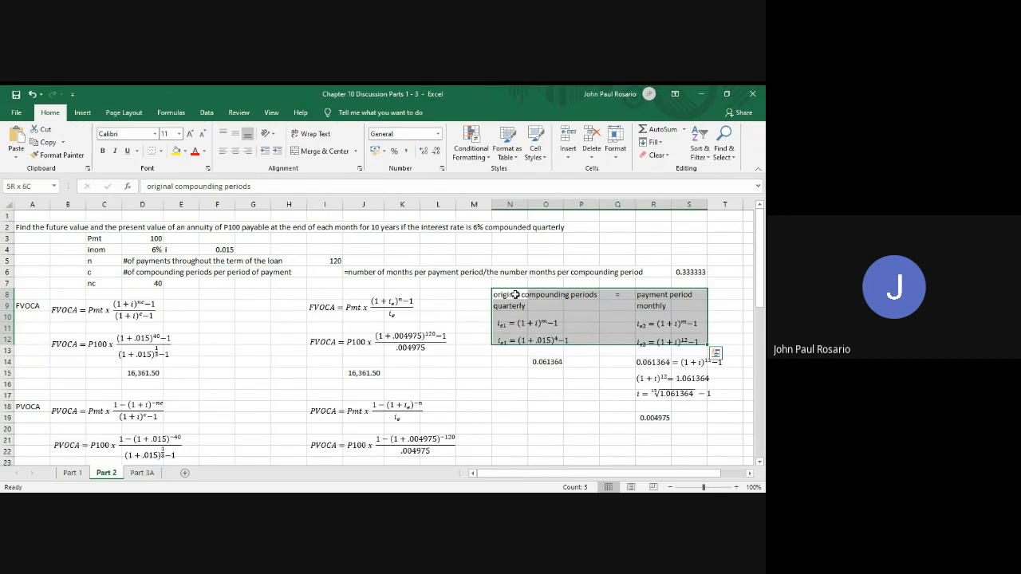
key(shift+Up)
text(vz)
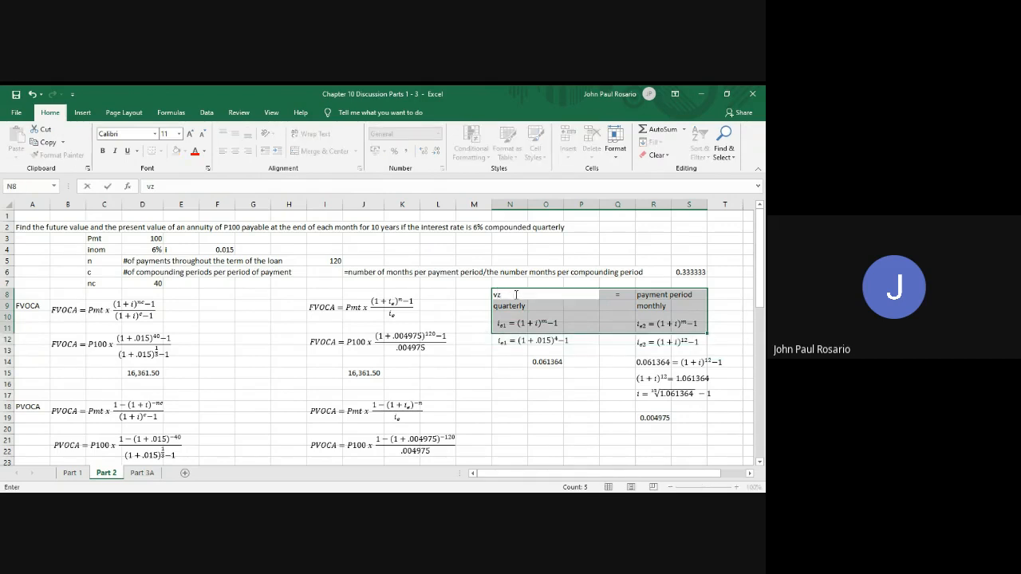
key(BackSpace)
click(516, 295)
key(Down)
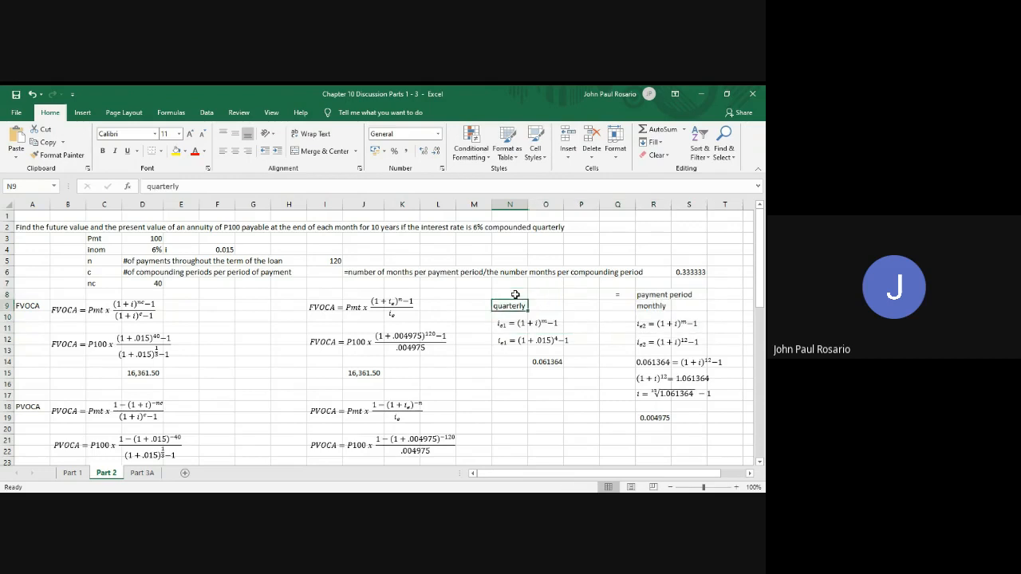
text(z)
key(Return)
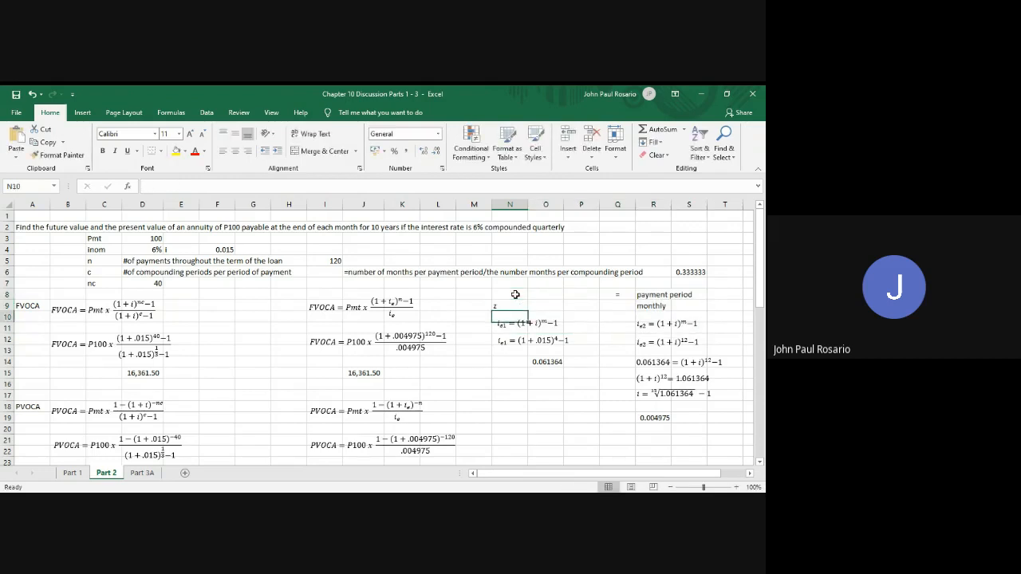
key(ctrl+z)
key(ctrl+z)
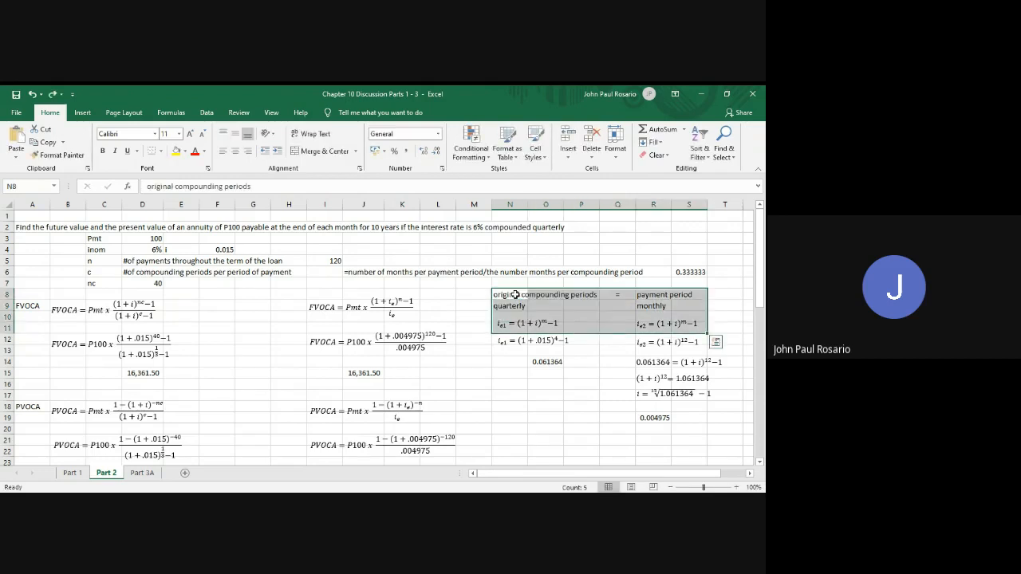
Copy the selected equivalent-rate block into the Part 3A sheet starting at O9
key(ctrl+c)
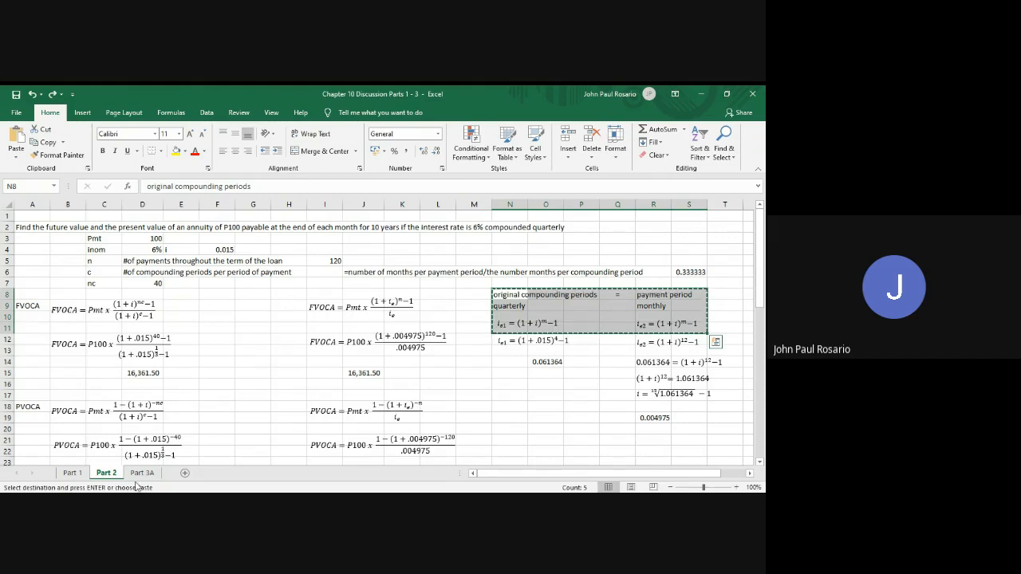
click(141, 473)
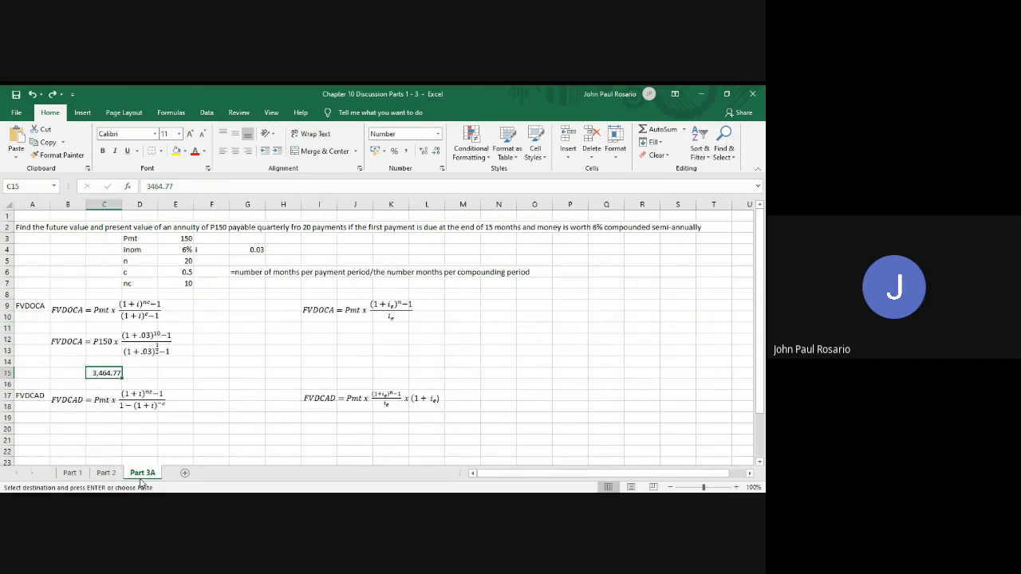
click(532, 305)
key(ctrl+v)
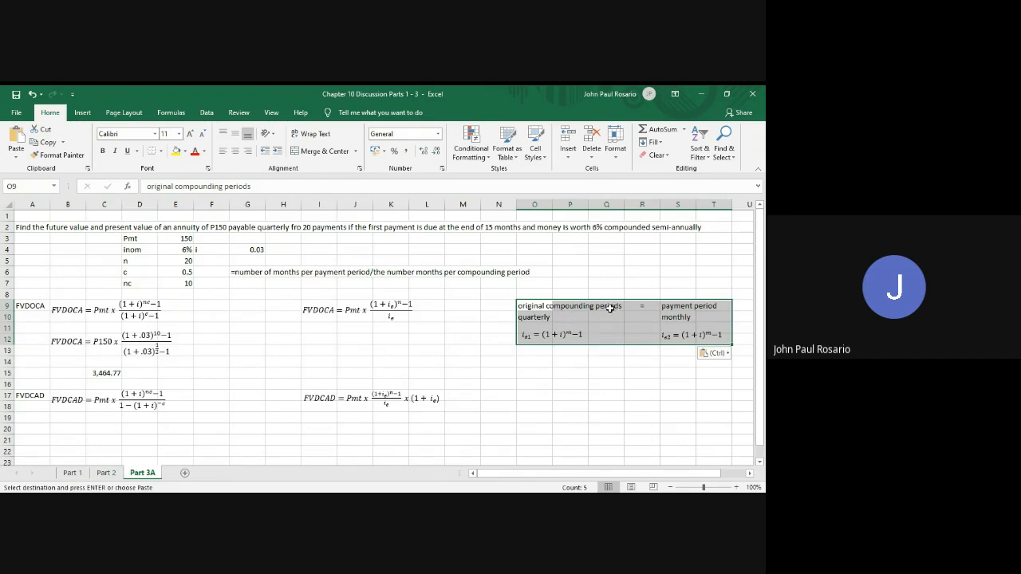
Change the original compounding periods label in O10 to semi-annually and the payment period label in S10 to quarterly
click(532, 317)
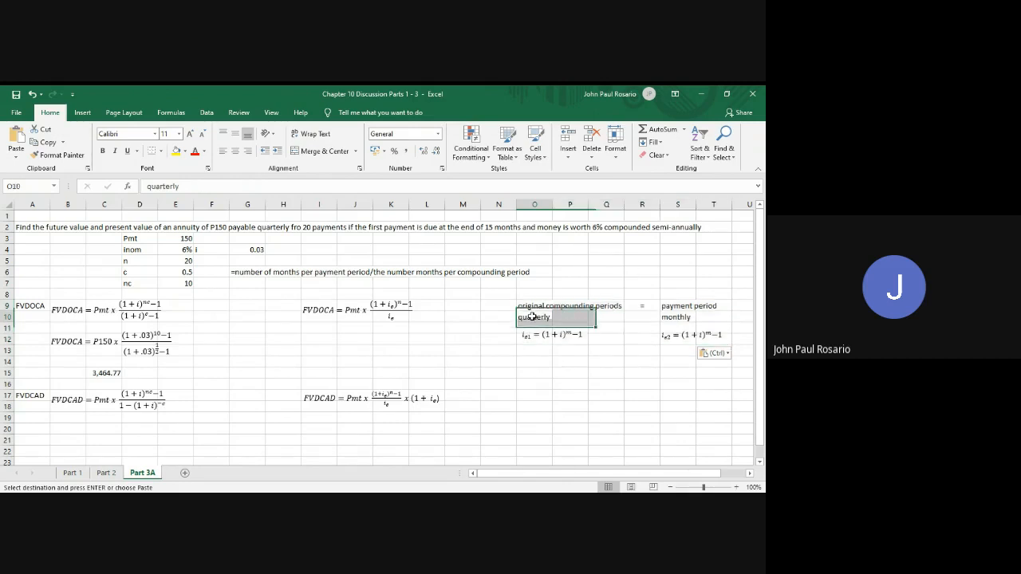
text(semi)
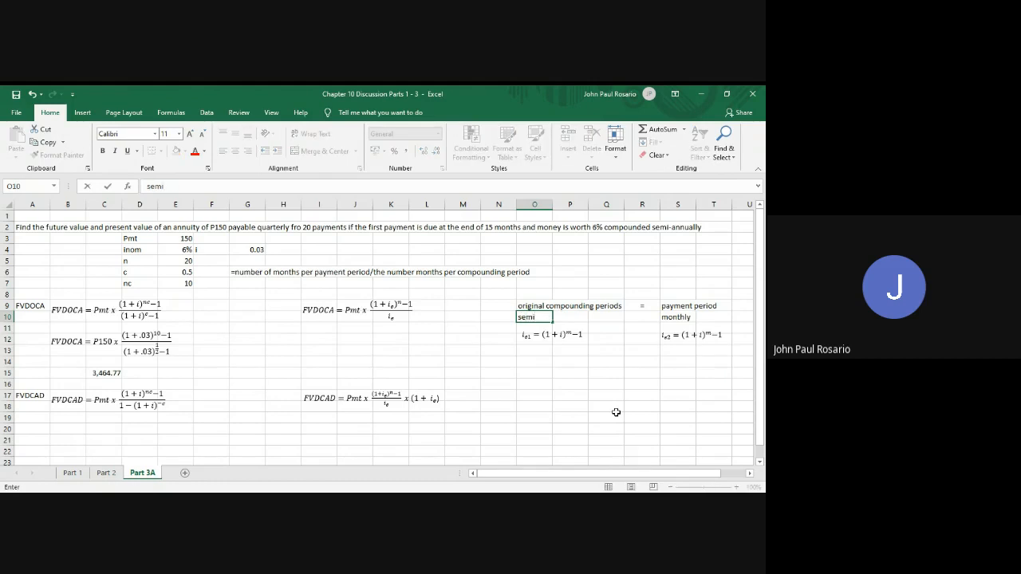
text(-annuall)
text(y)
click(630, 408)
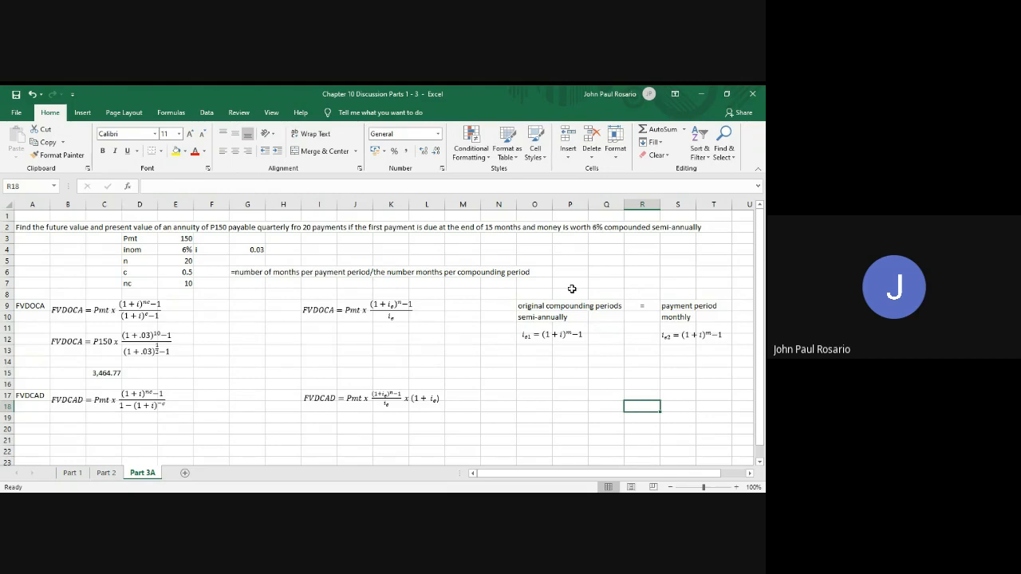
click(678, 316)
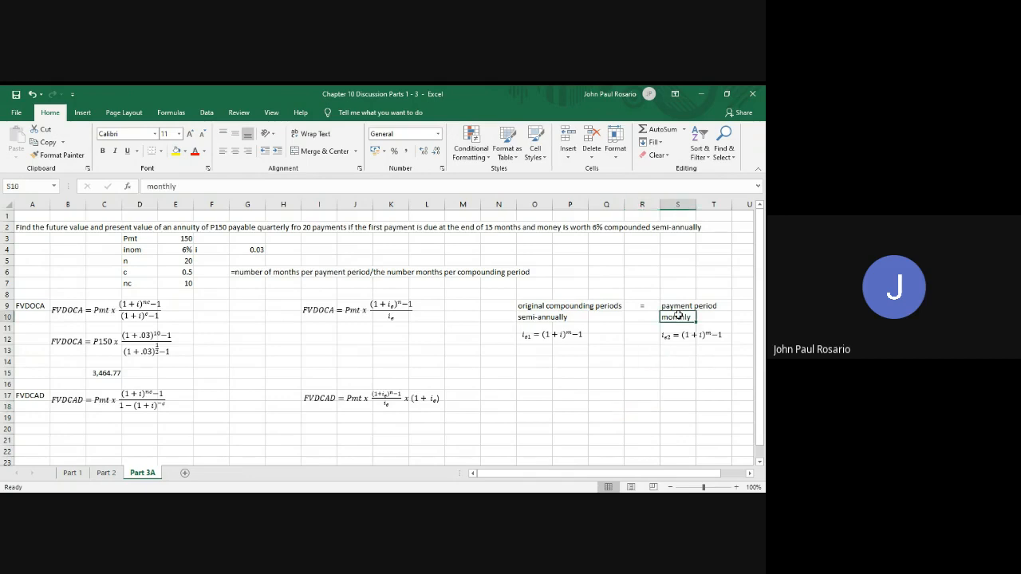
text(qu)
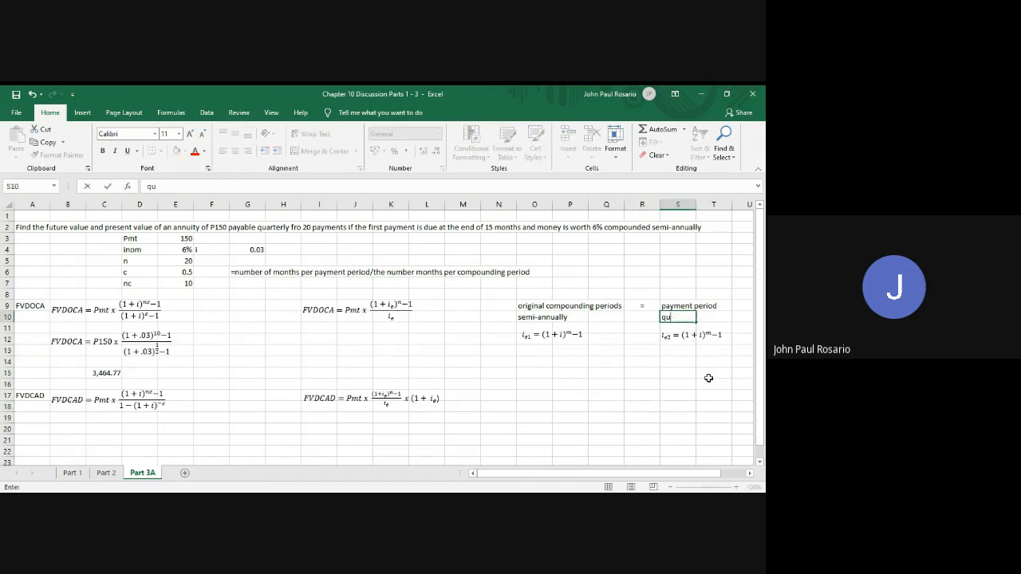
text(arterly)
Duplicate the i_e1 equation and place the copy directly beneath the original, aligned with it
click(553, 342)
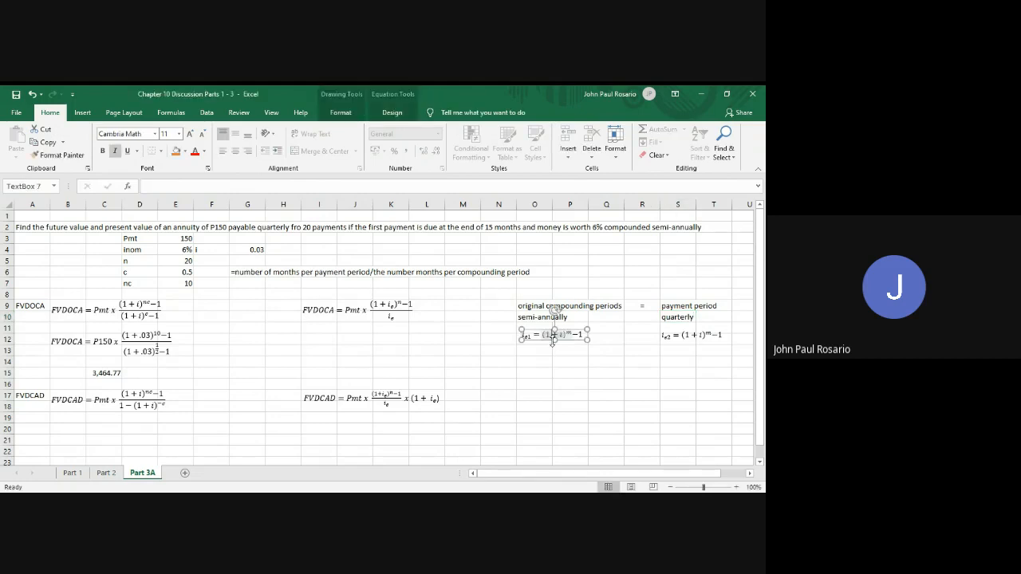
click(576, 348)
key(ctrl+c)
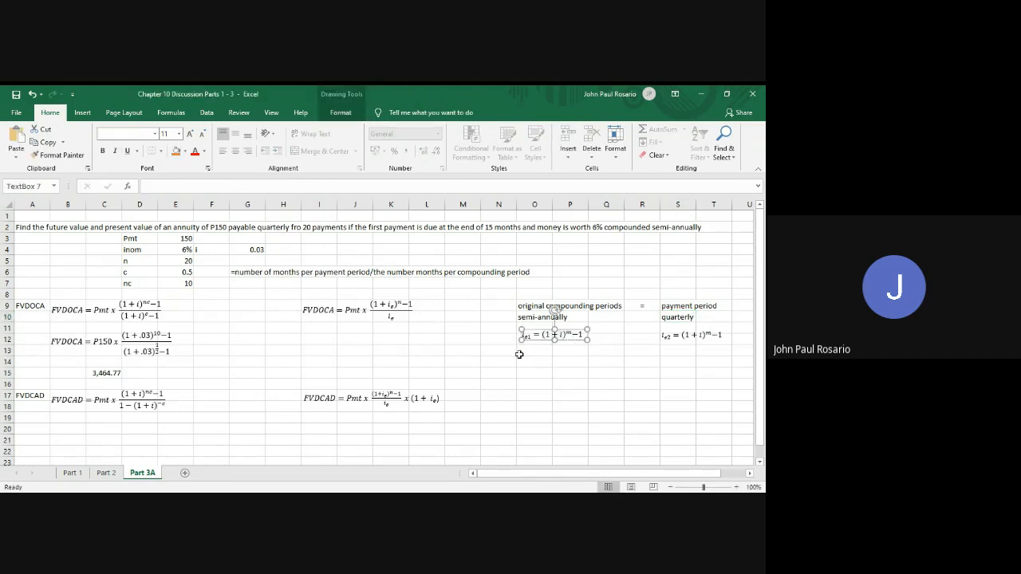
click(527, 353)
key(ctrl+v)
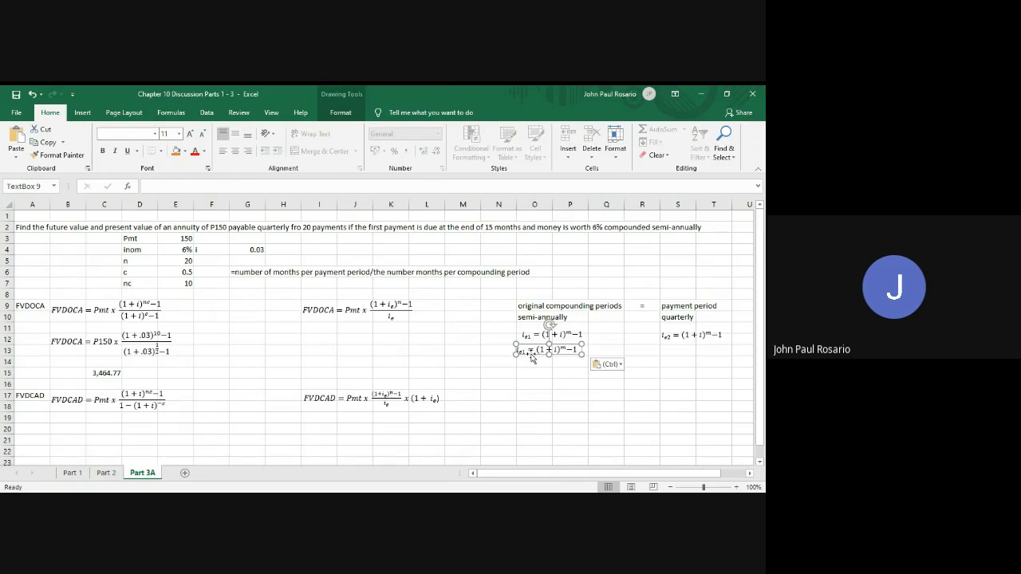
drag(529, 357, 538, 359)
Substitute .03 for i and 2 for the exponent m in the copied i_e1 equation
click(563, 355)
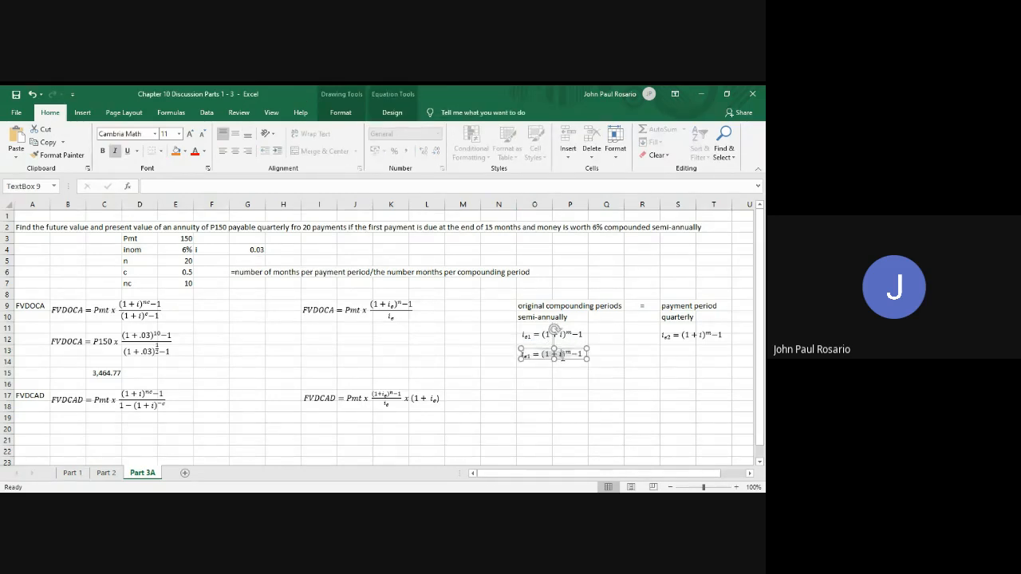
key(BackSpace)
text(.03)
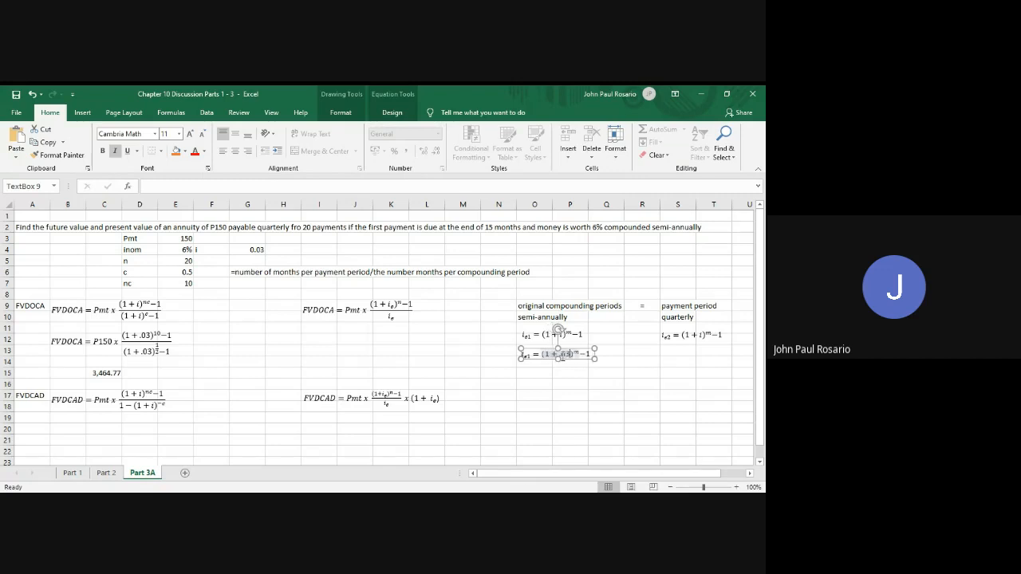
key(Right)
key(BackSpace)
text(2)
Compute i_e1 in O15 with the formula =(1+0.03)^(2)-1
click(532, 372)
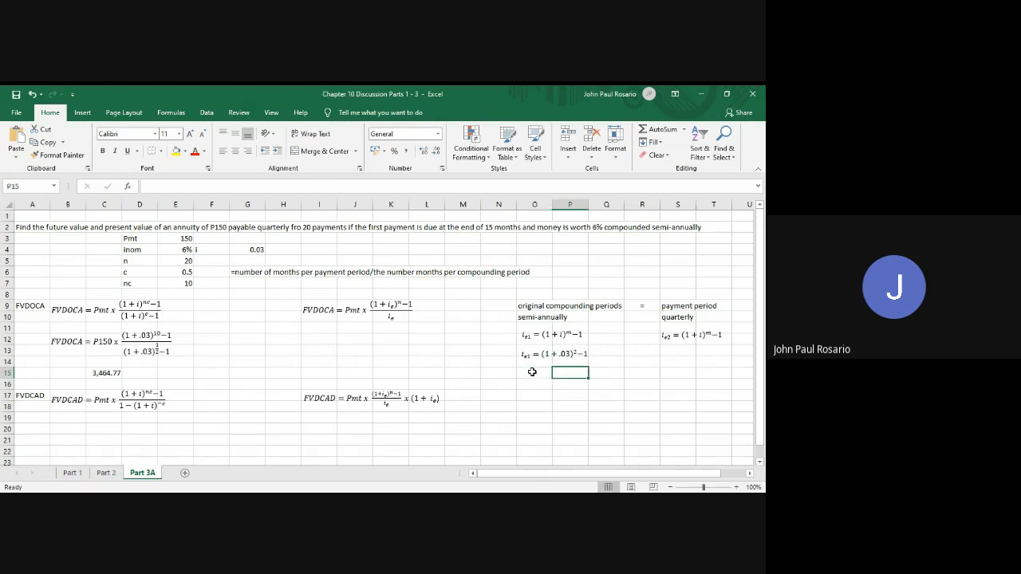
text(=)
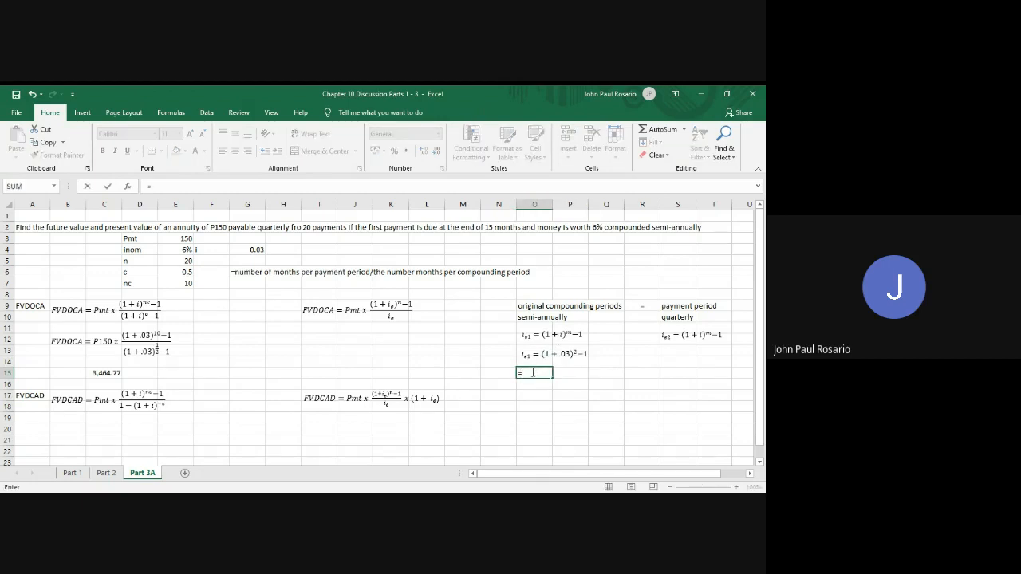
text((1=.03)^(2)m -)
key(BackSpace)
key(BackSpace)
key(BackSpace)
text(-1)
key(Return)
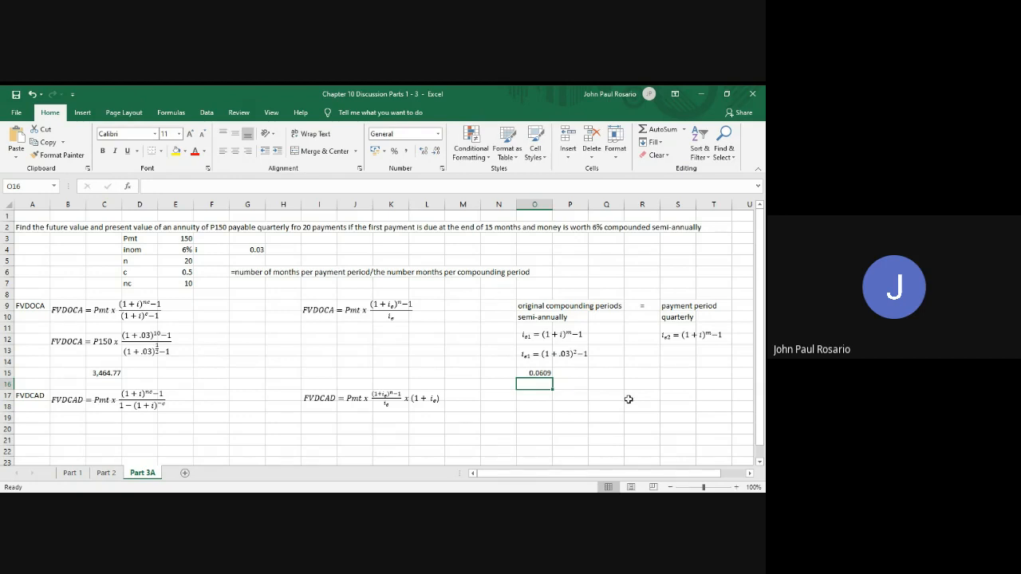
Duplicate the i_e2 equation and place the copy directly beneath the original, aligned with it
key(Up)
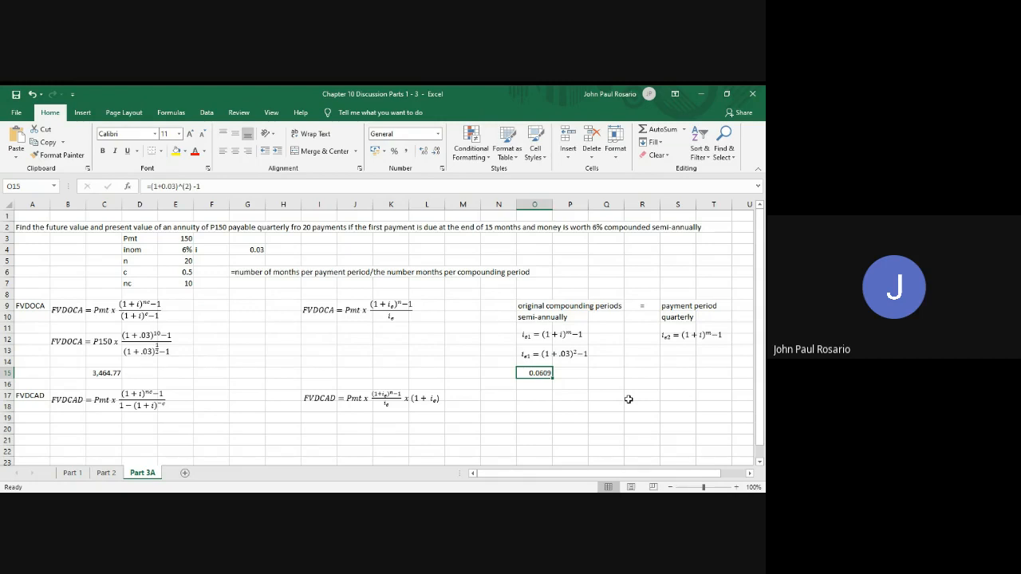
key(Right)
key(Right)
key(Right)
key(Right)
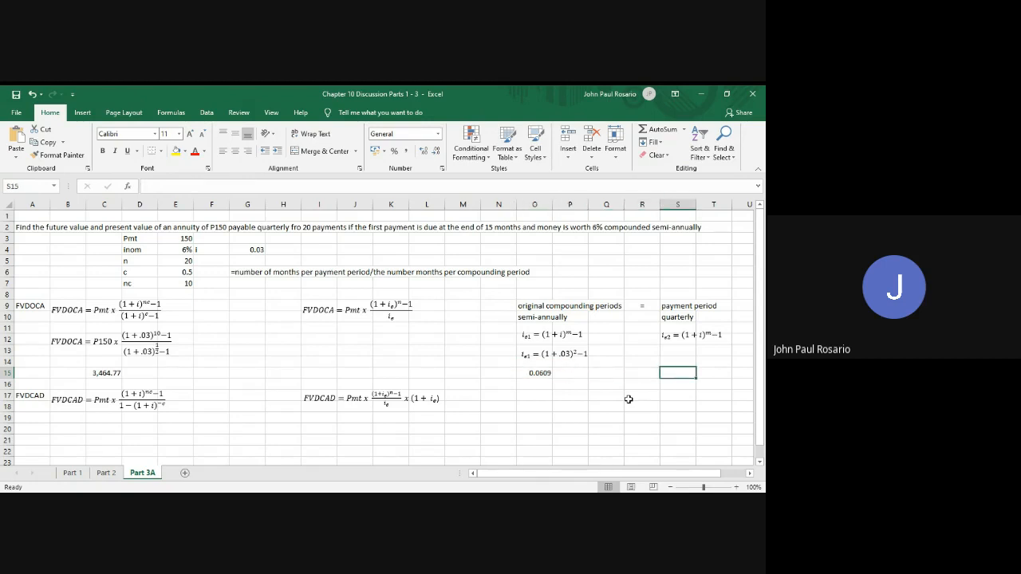
click(665, 339)
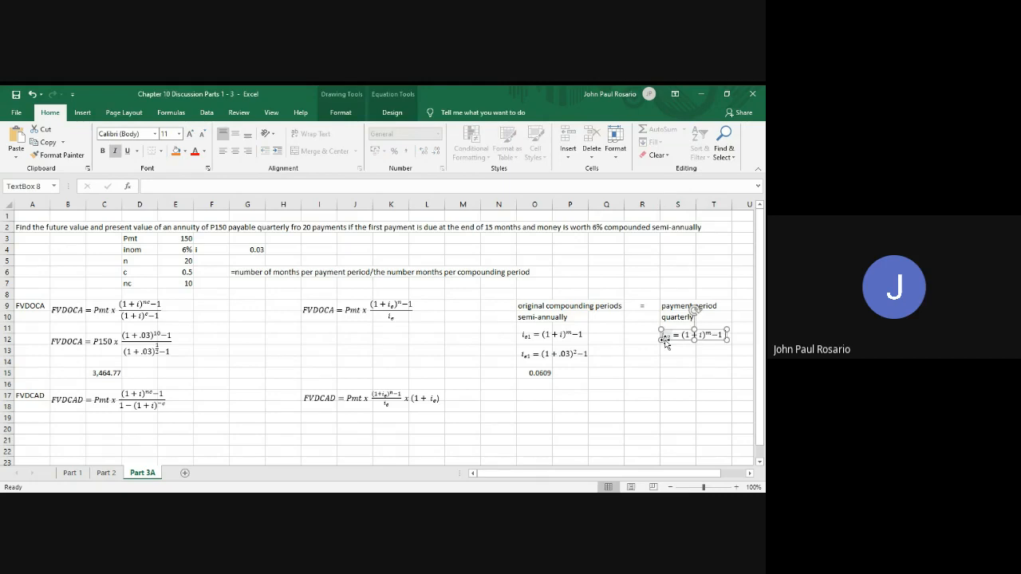
click(686, 340)
key(ctrl+c)
key(ctrl+v)
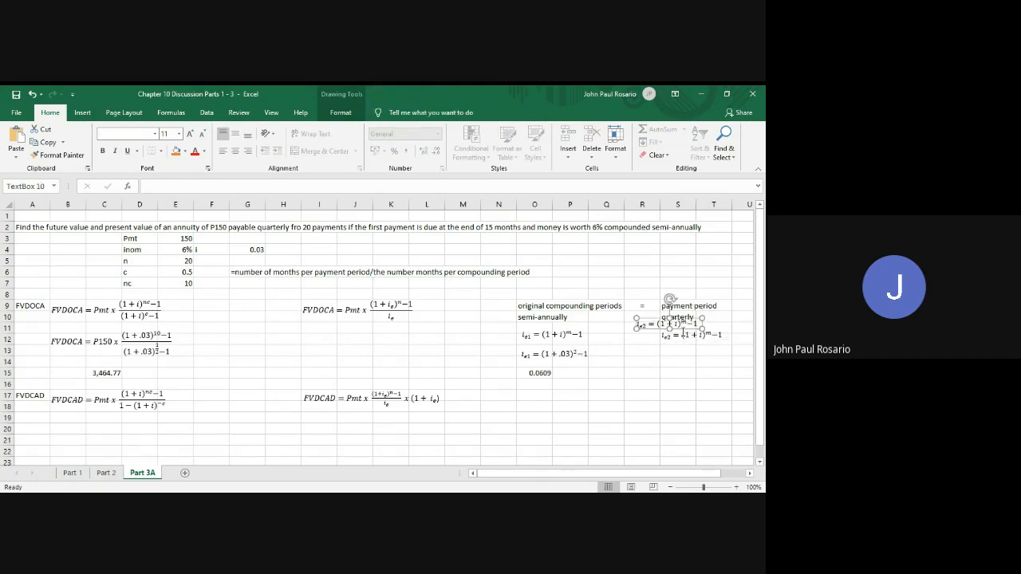
drag(680, 325, 709, 370)
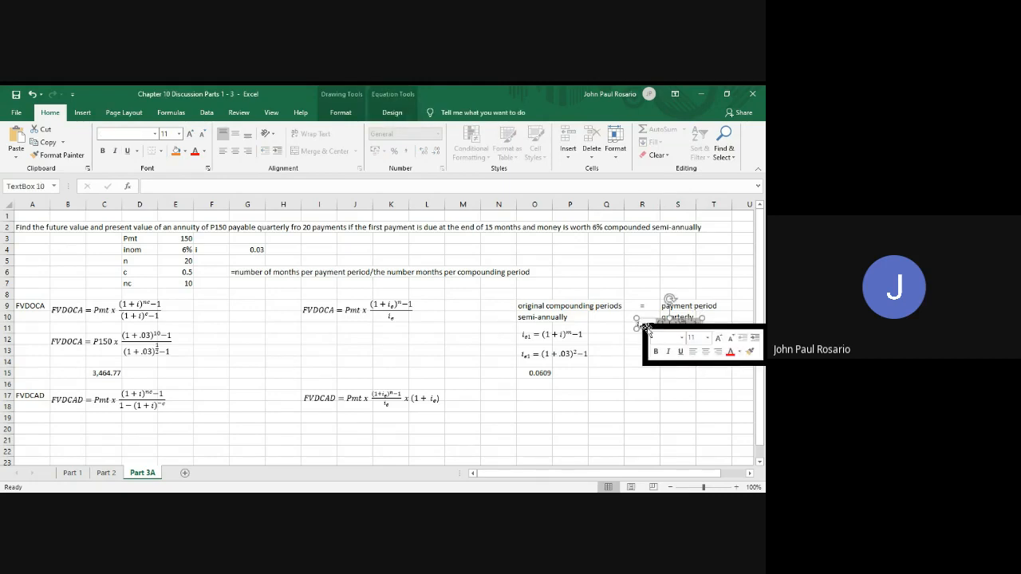
drag(646, 327, 668, 359)
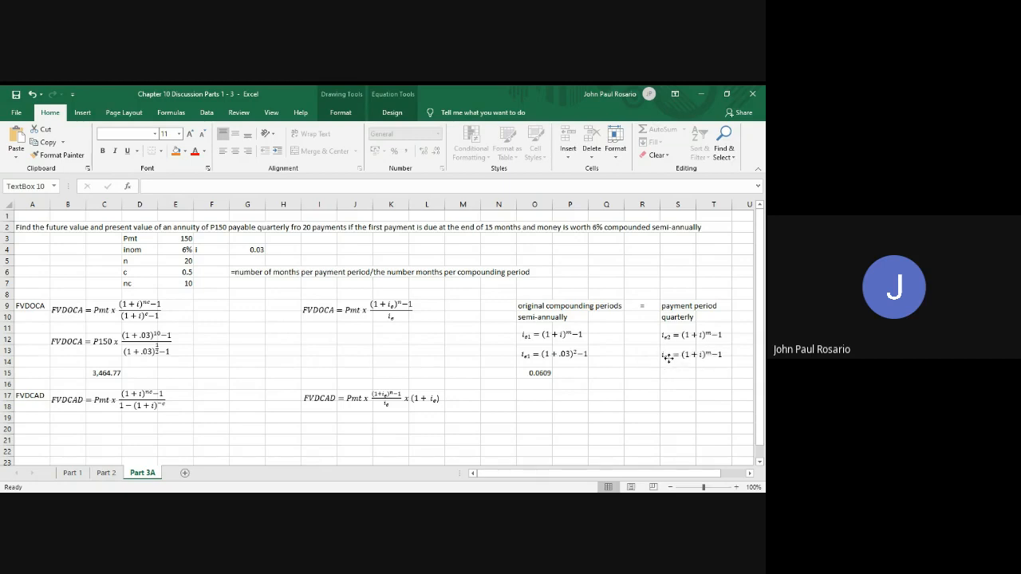
Replace the exponent m with 4 in the copied i_e2 equation
click(669, 359)
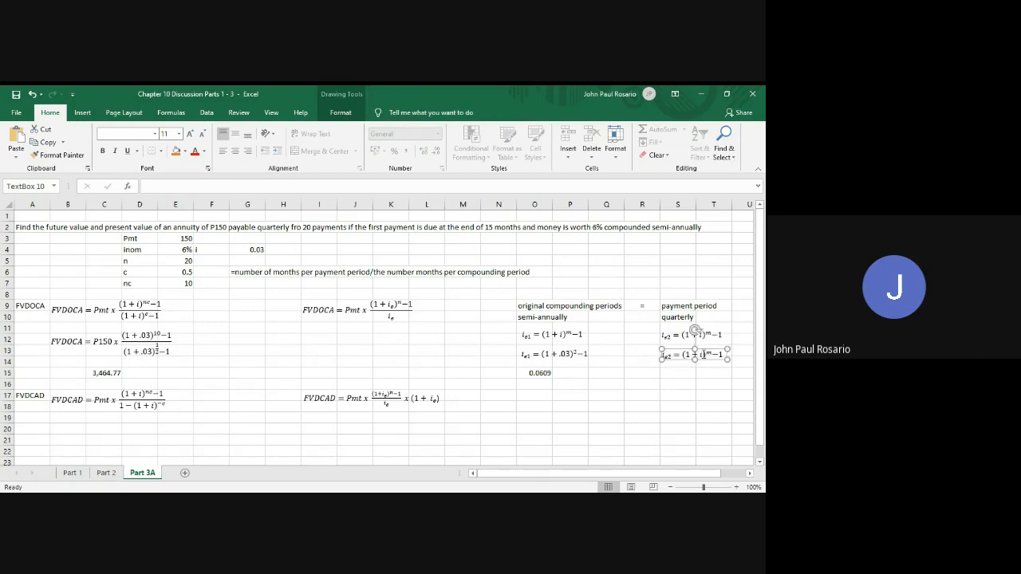
click(711, 354)
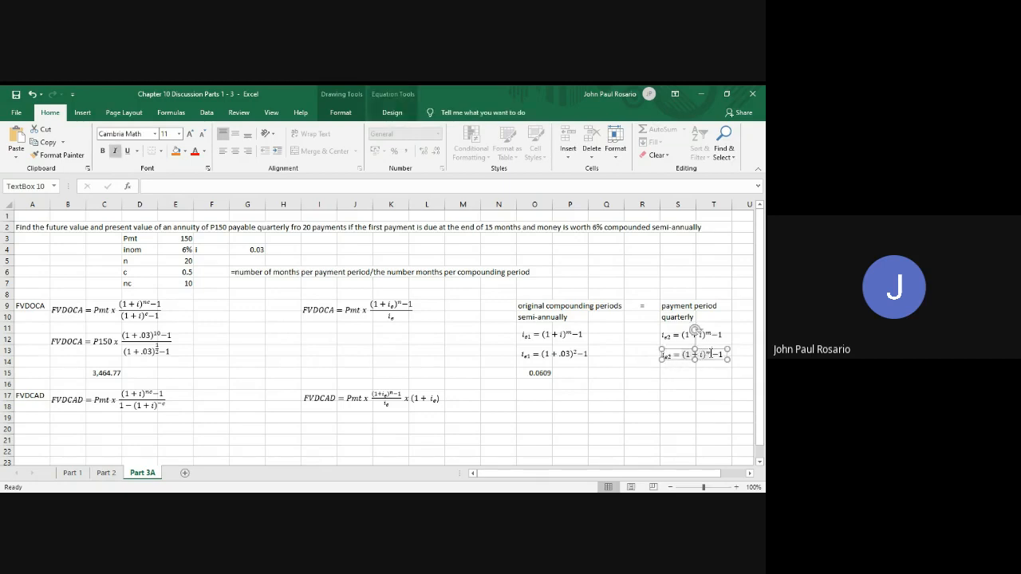
key(BackSpace)
text(4)
Copy the i_e2 equation with exponent 4 to row 15 and replace its left side with 0.0609
click(679, 365)
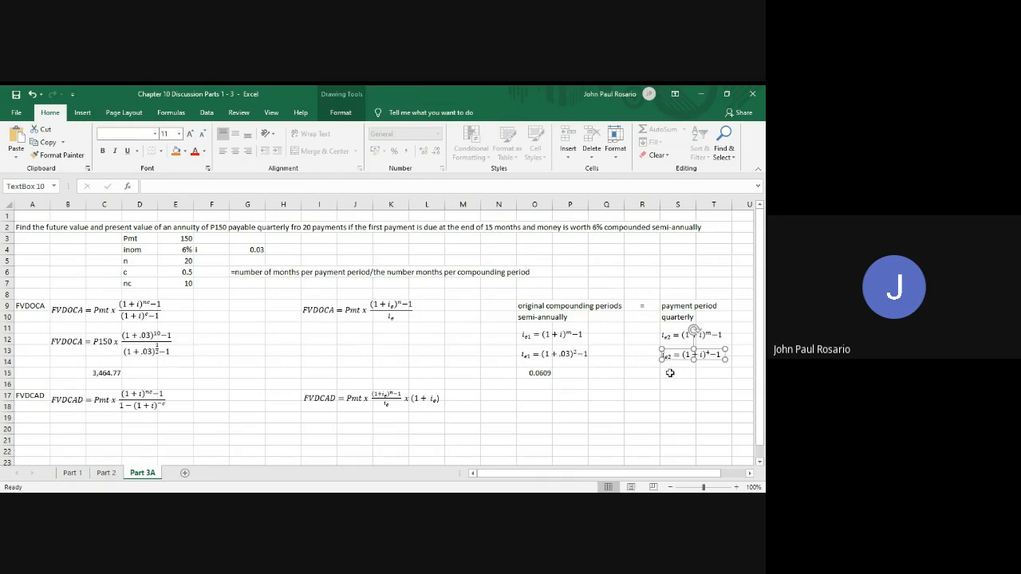
click(670, 373)
key(ctrl+v)
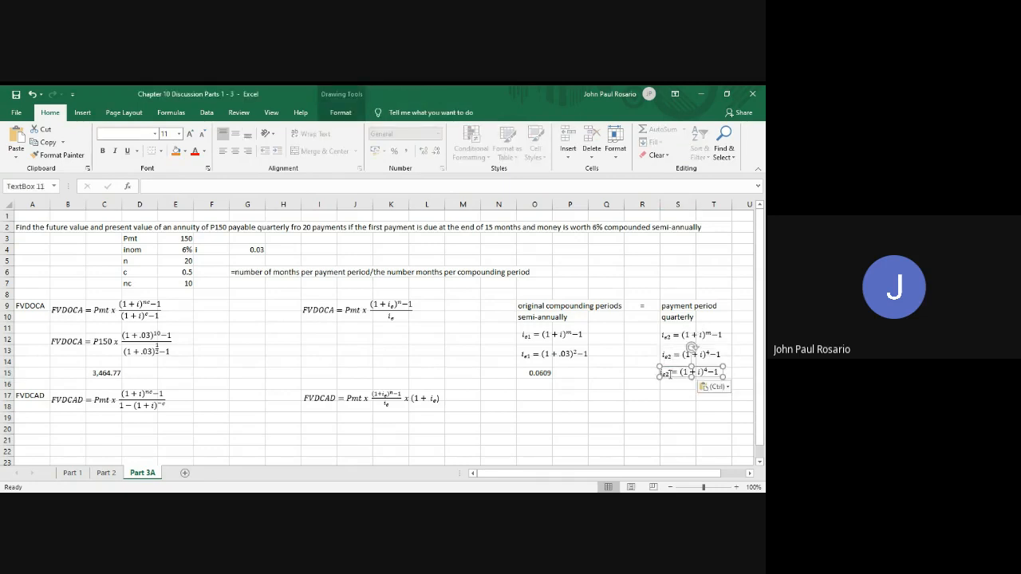
drag(671, 374, 661, 373)
text(0.0609)
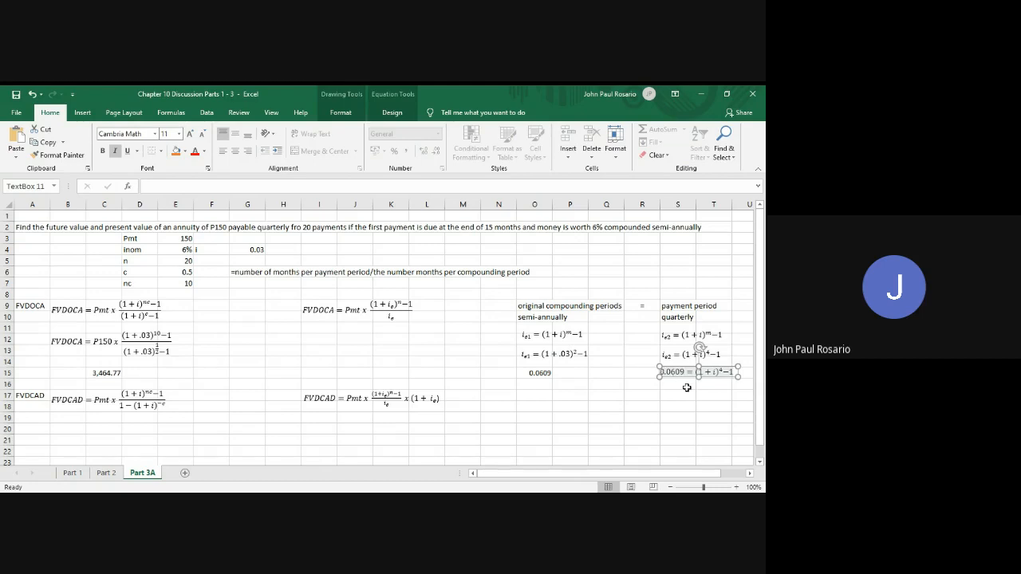
Duplicate the 0.0609 = (1+i)^4−1 equation and place the copy just below it
click(533, 372)
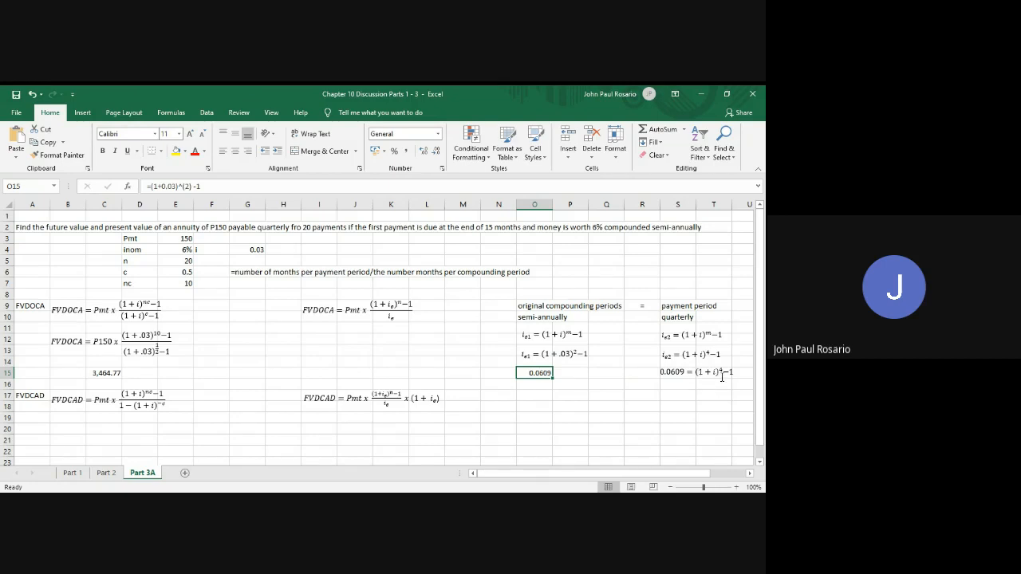
click(681, 377)
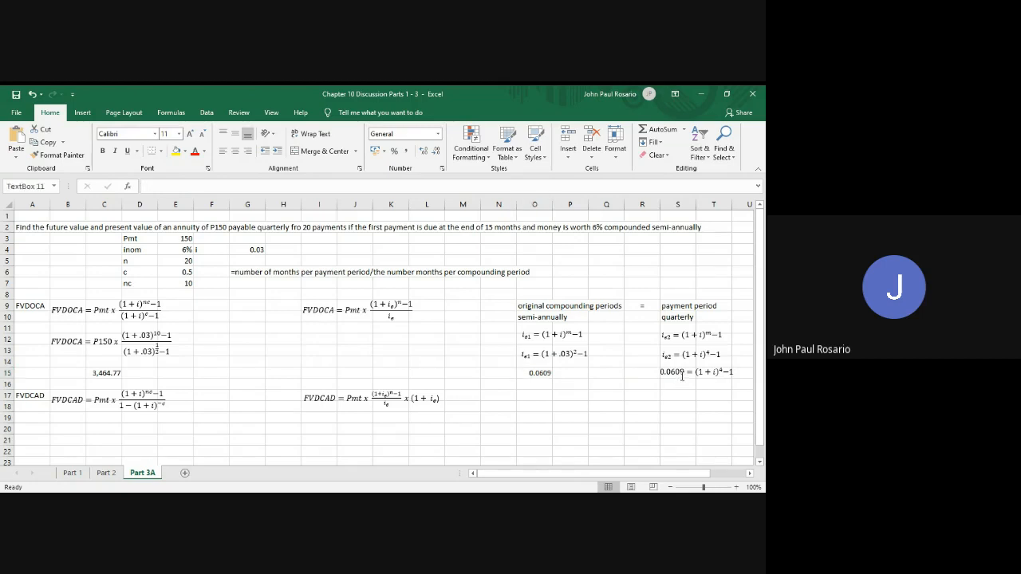
key(Escape)
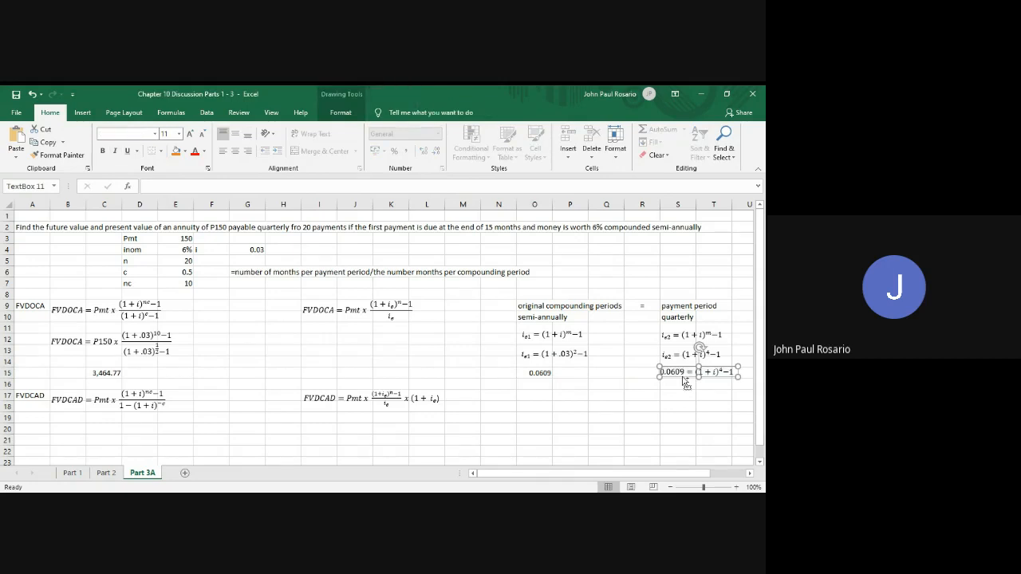
key(ctrl+c)
key(ctrl+v)
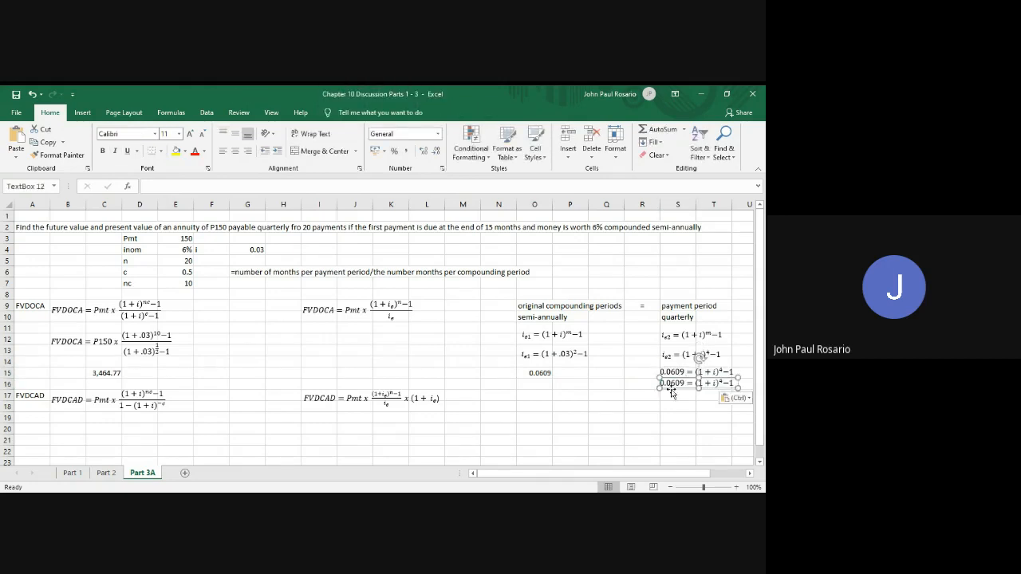
drag(672, 391, 676, 393)
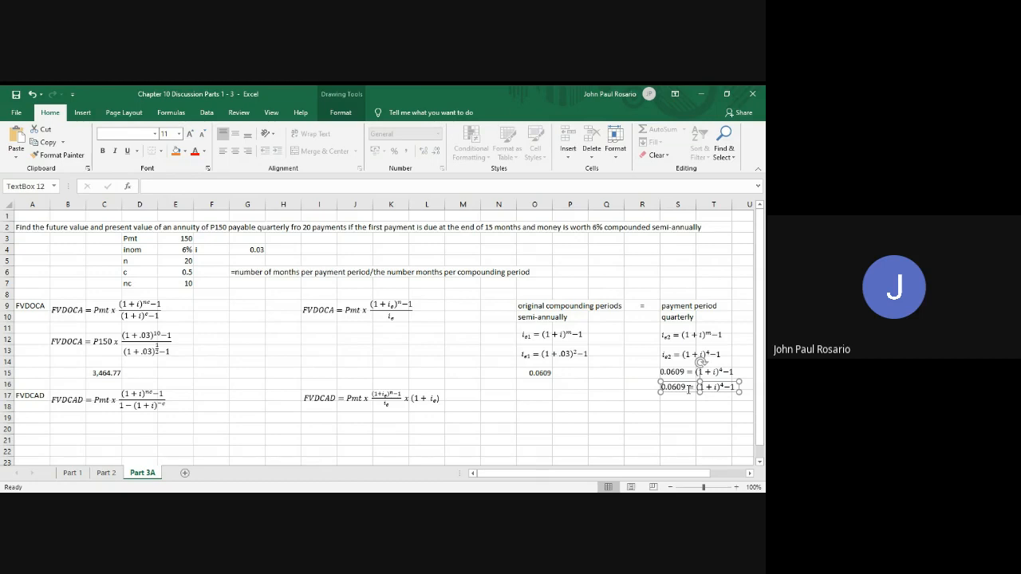
Replace 0.0609 on the left side of the lowest equation with (1+i)^4 copied from its right side
drag(688, 389, 662, 388)
key(BackSpace)
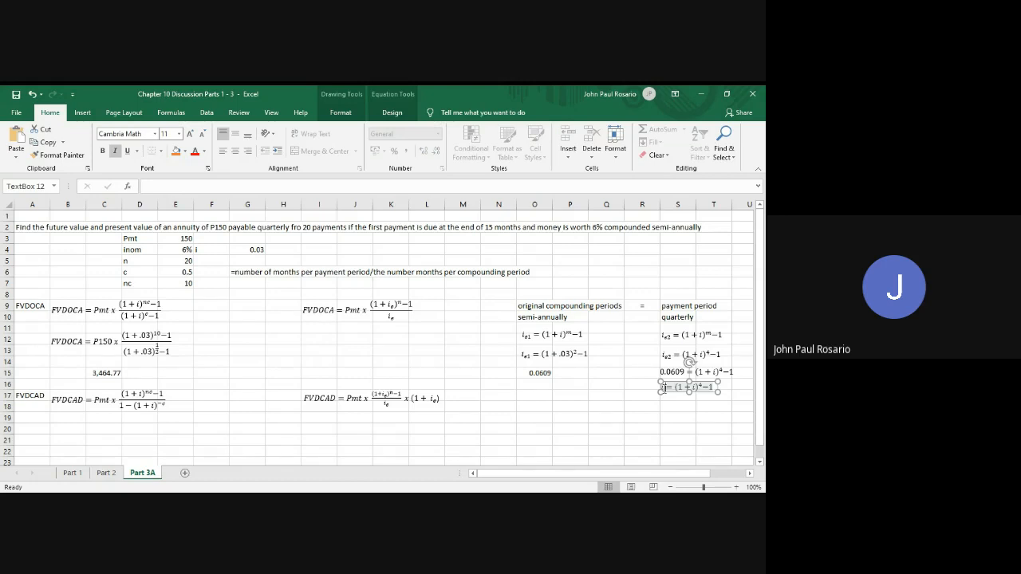
click(691, 387)
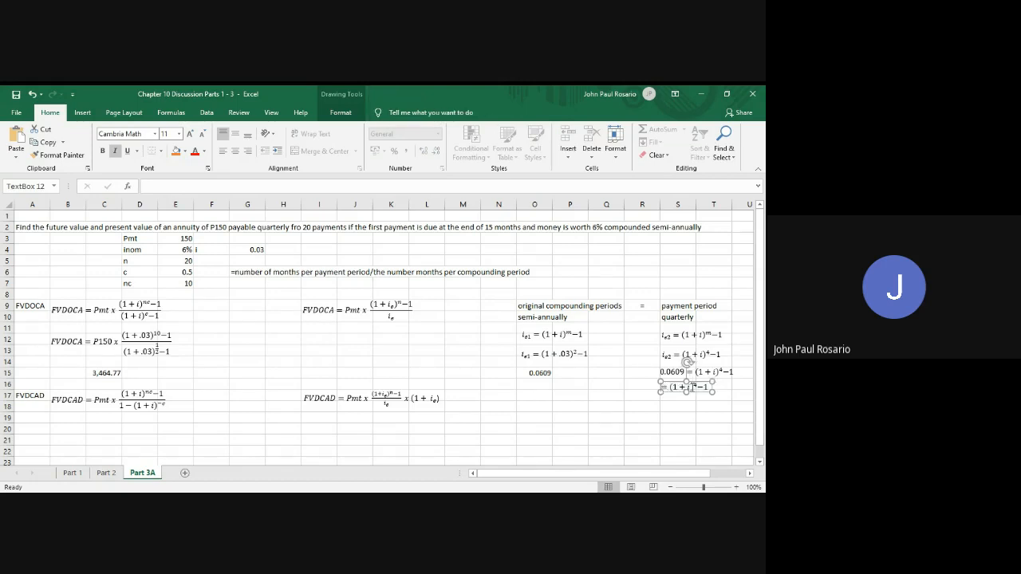
drag(696, 388, 673, 391)
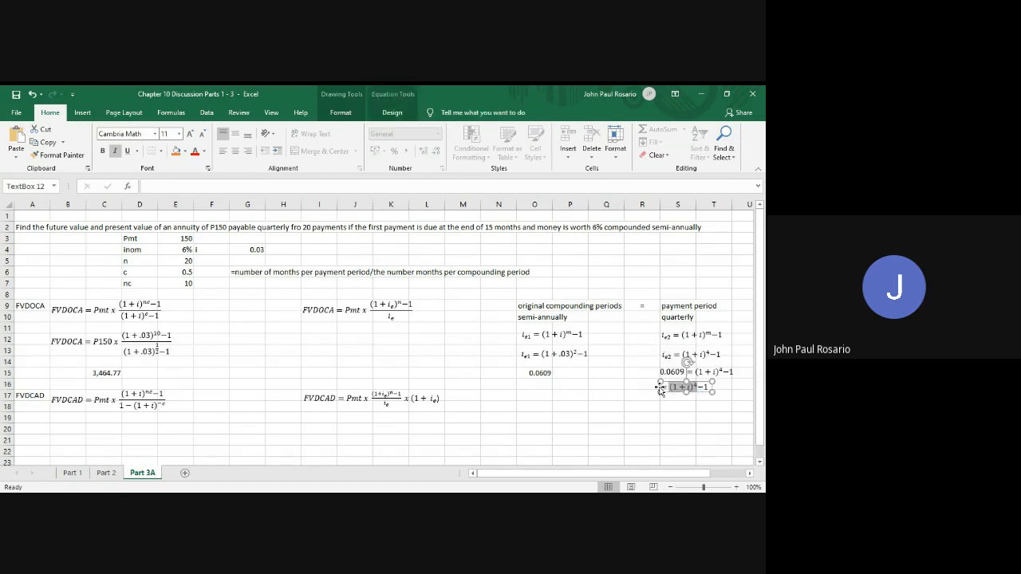
click(663, 389)
key(ctrl+v)
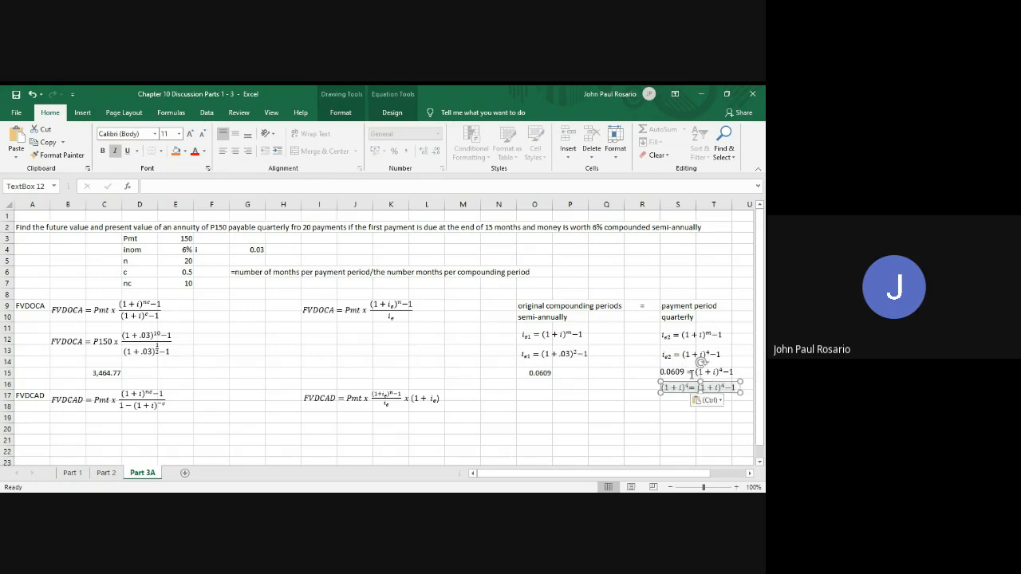
Rewrite the right side of the lowest equation as 1 + 0.0609, reusing 0.0609 from the equation above and removing (1+i)^4−
drag(686, 373, 663, 372)
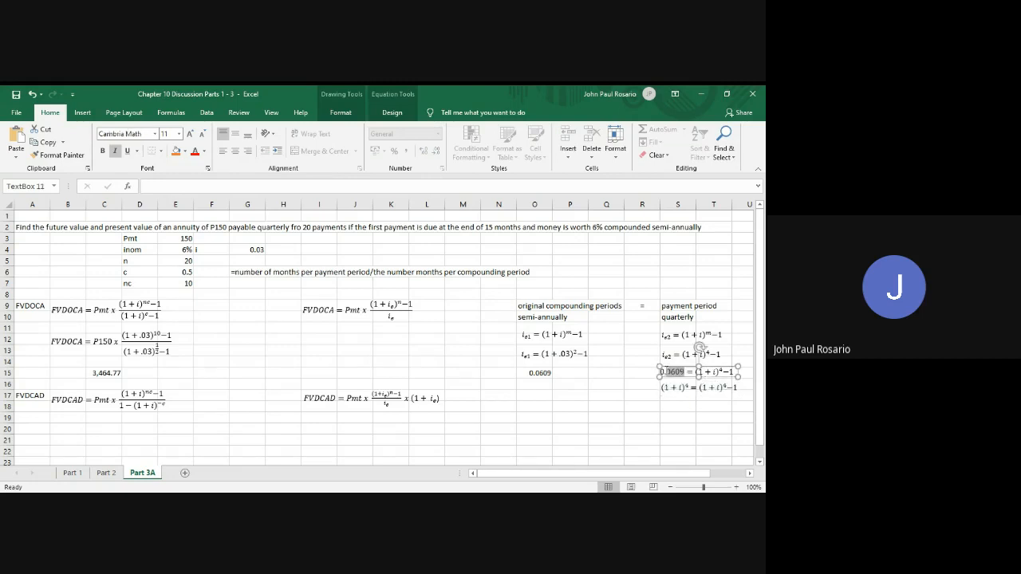
click(736, 388)
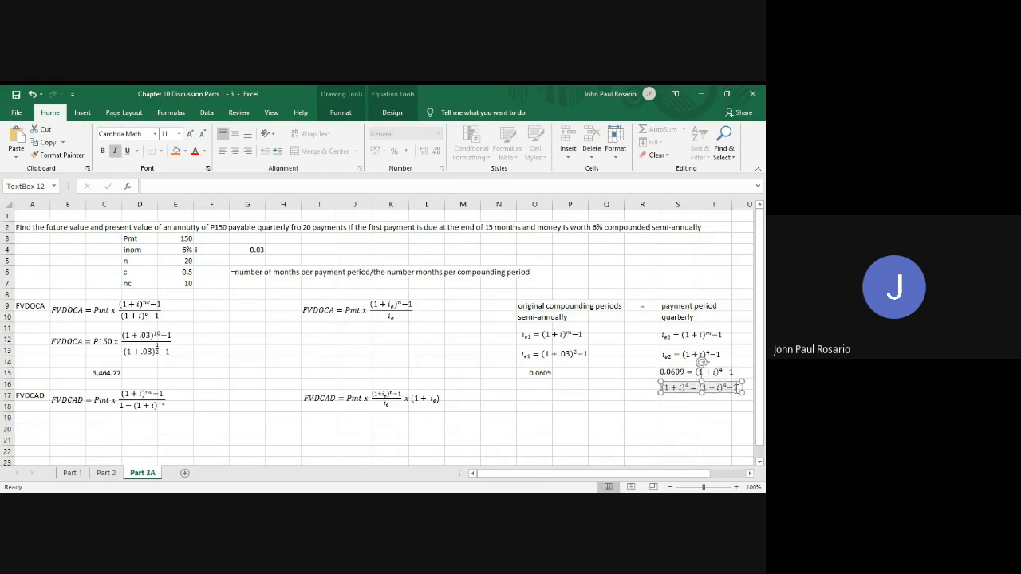
text(+)
key(ctrl+v)
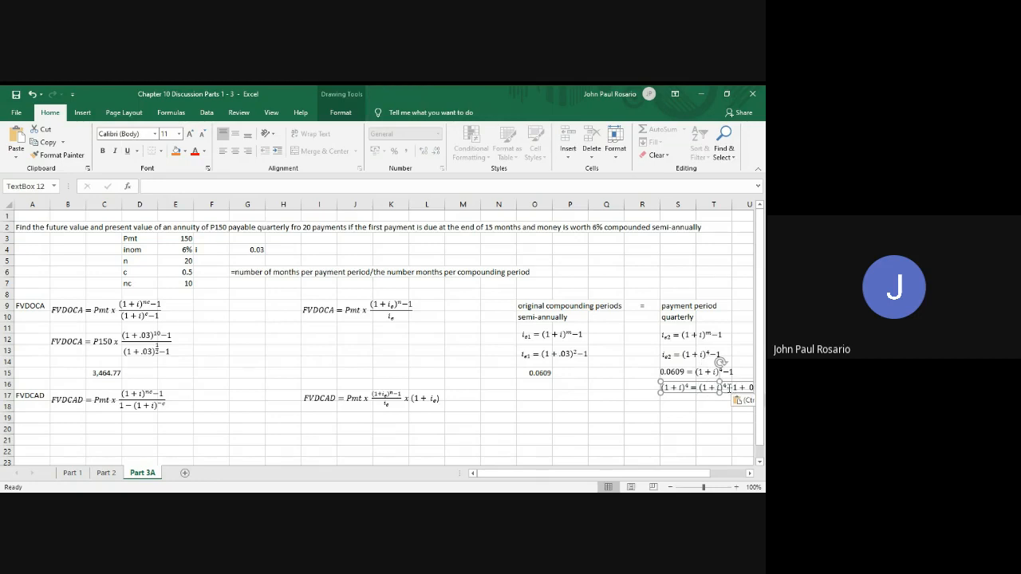
drag(733, 388, 709, 389)
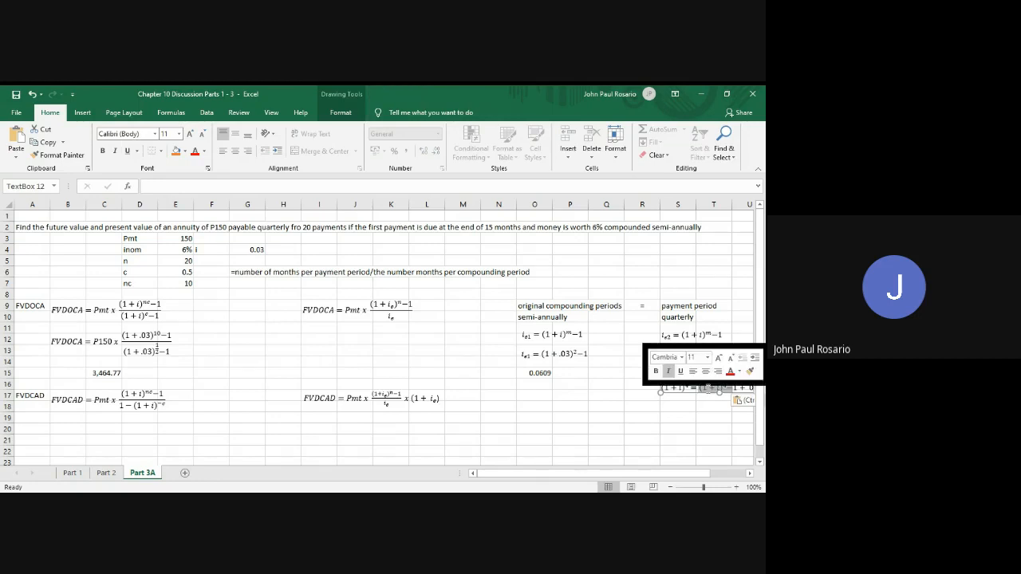
key(Delete)
click(719, 407)
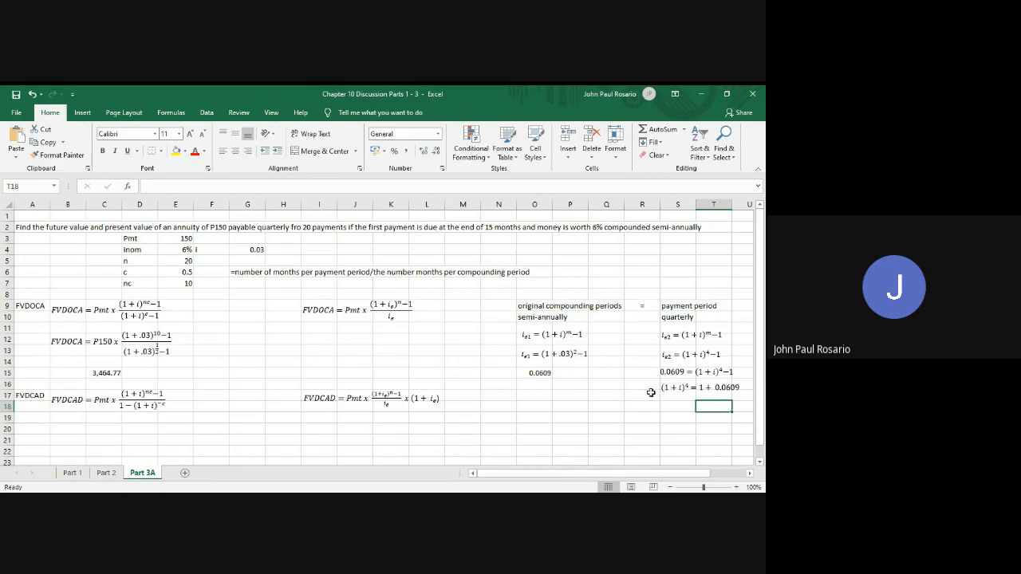
Duplicate the (1+i)^4 = 1 + 0.0609 equation and align the copy just below it around row 18
click(682, 393)
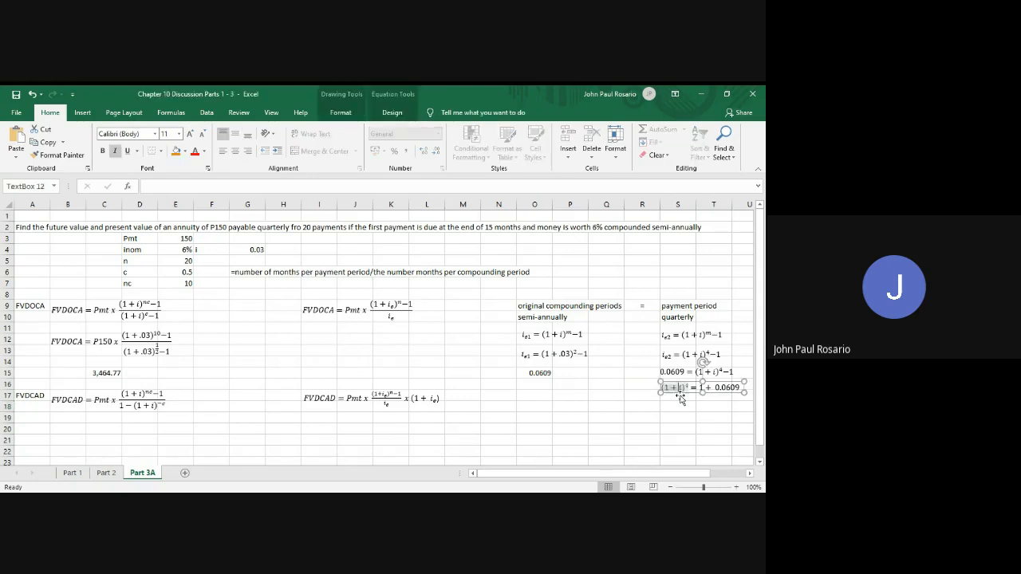
key(ctrl+v)
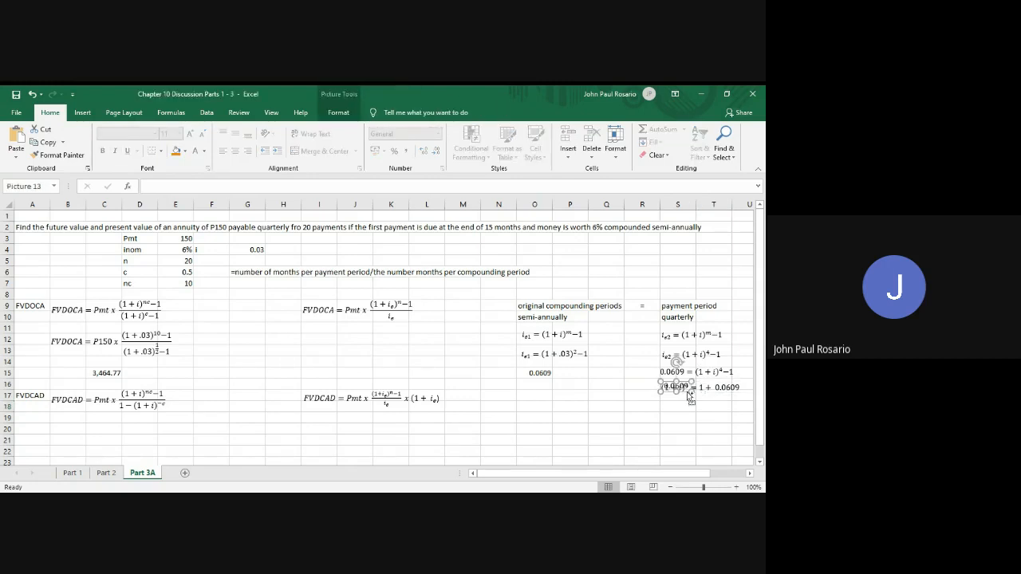
key(ctrl+z)
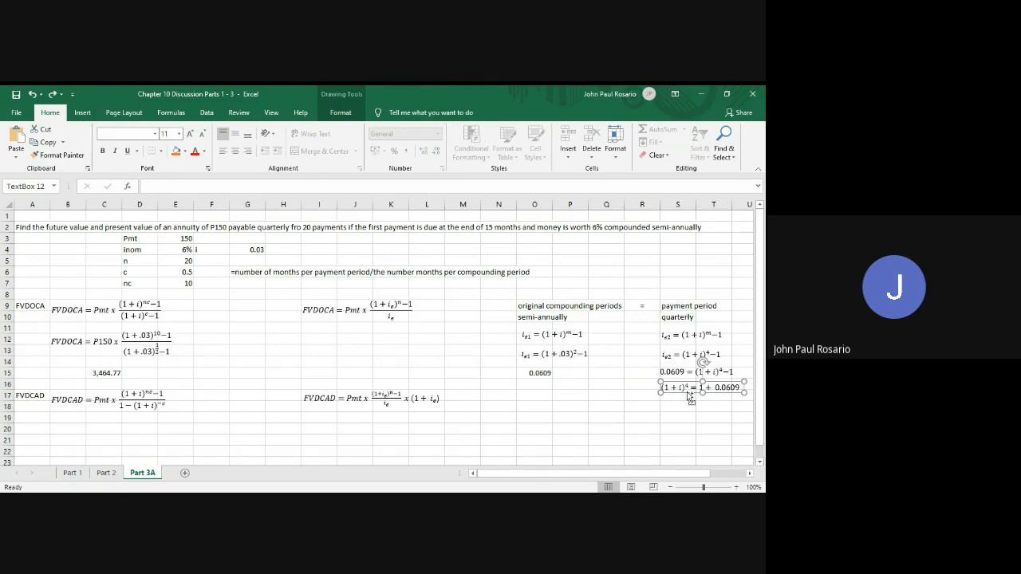
key(ctrl+v)
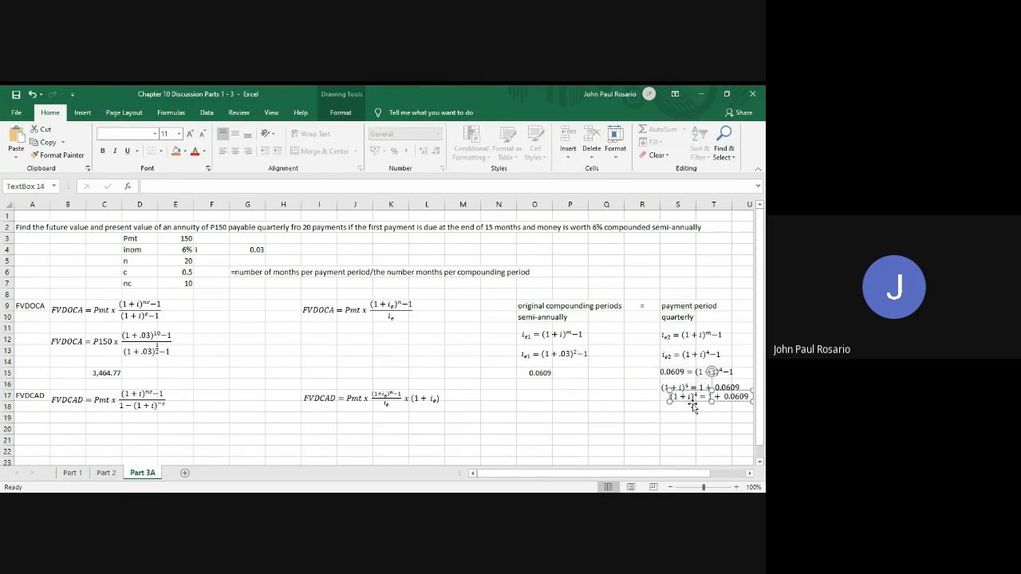
mouse_move(688, 407)
mouse_down()
mouse_move(698, 402)
mouse_move(690, 409)
mouse_up()
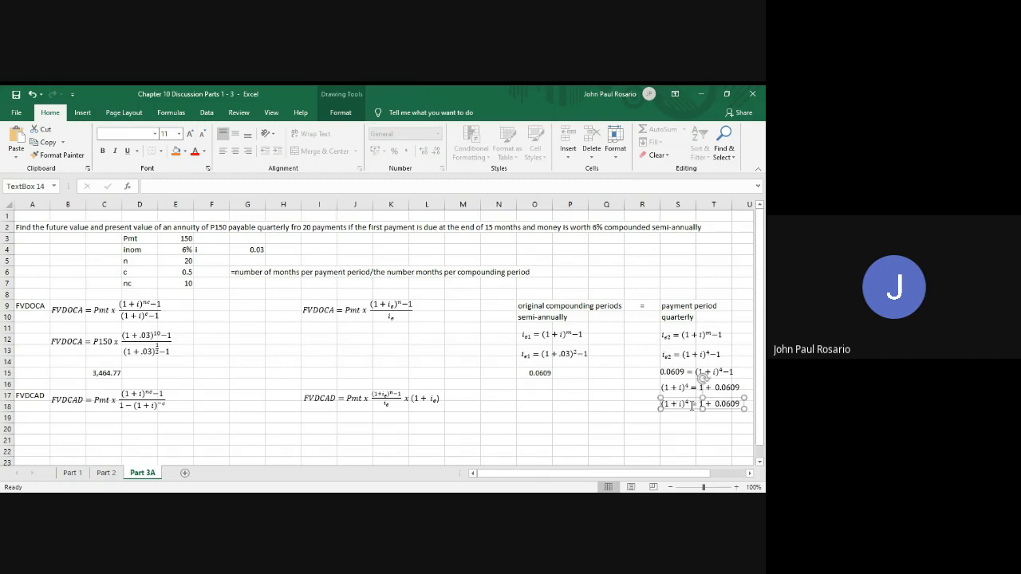
Reduce the copied equation to i =, removing the rest of its left side and its whole right side
drag(692, 406, 679, 403)
key(BackSpace)
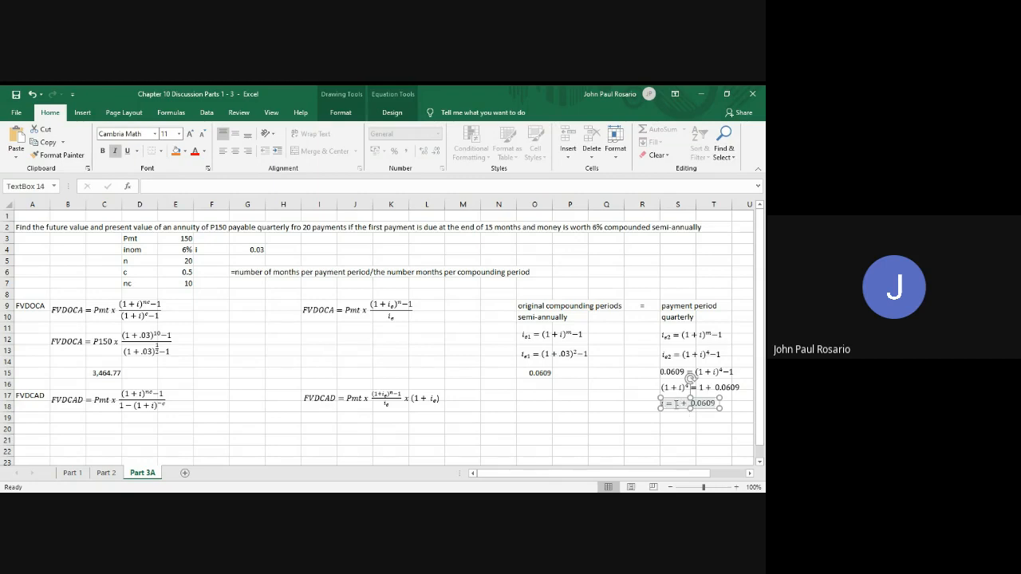
drag(677, 404, 705, 408)
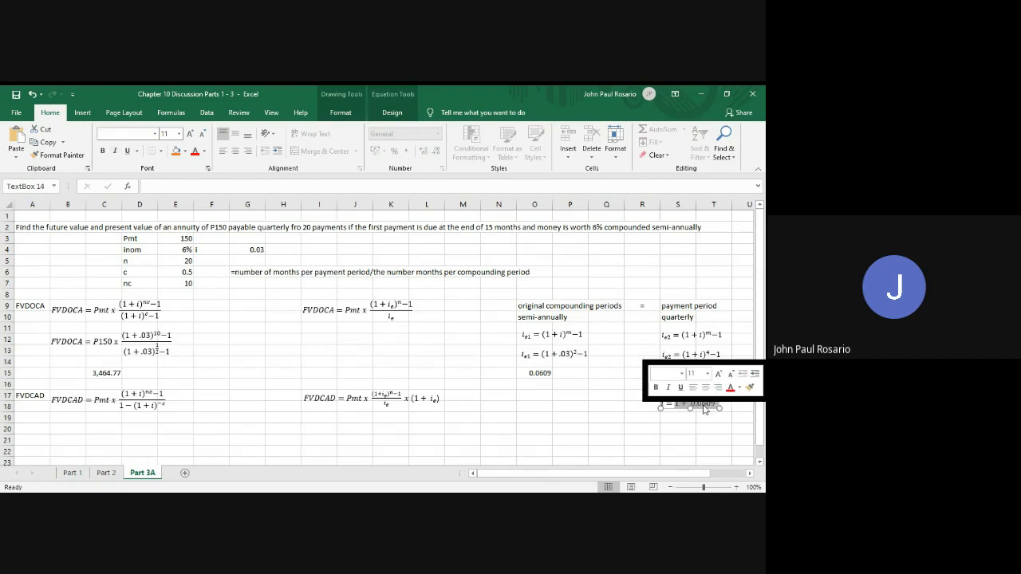
key(BackSpace)
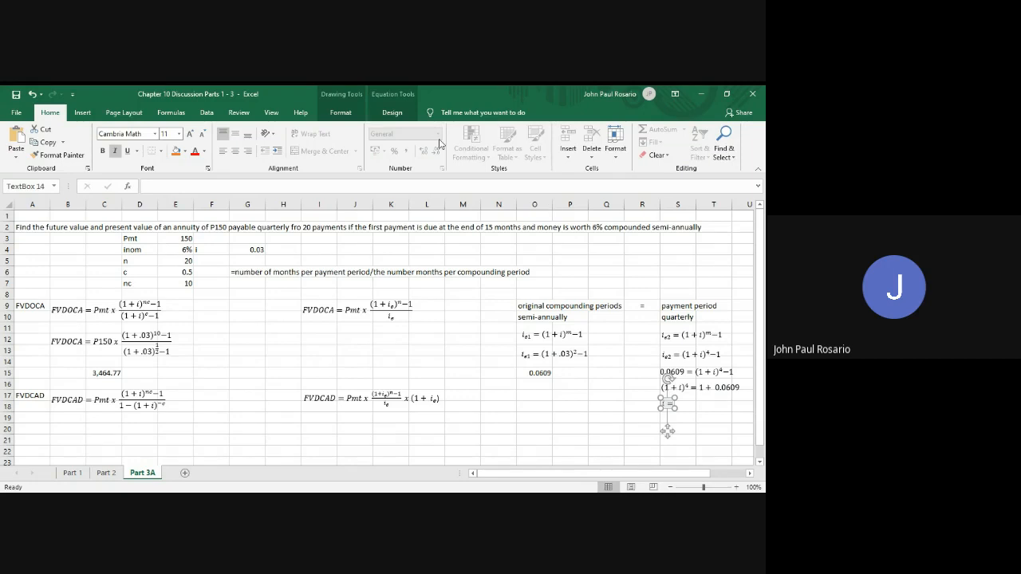
Insert a radical with degree 4 and radicand 1.0609 after i = in the lowest equation
click(379, 116)
click(508, 140)
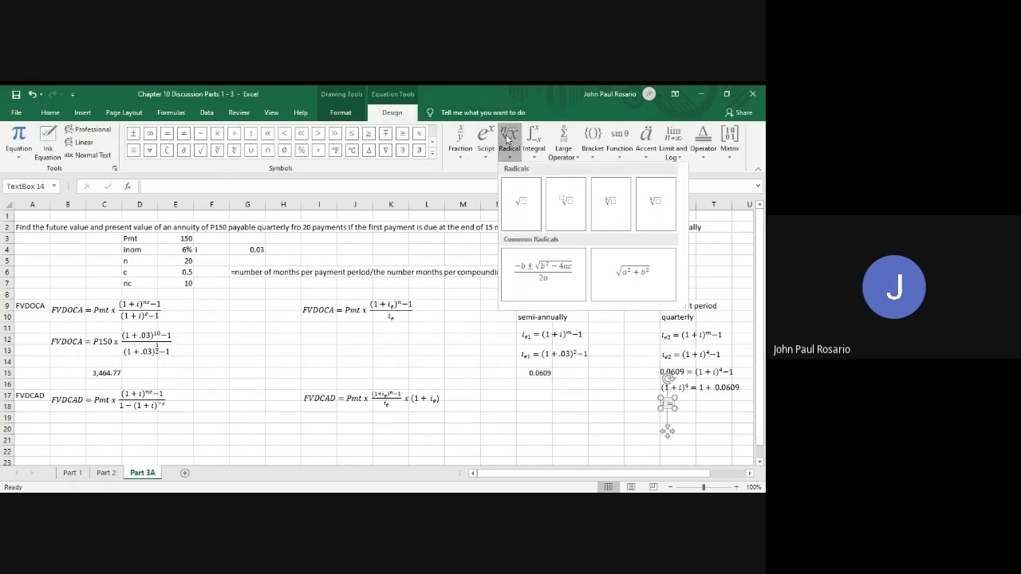
click(560, 201)
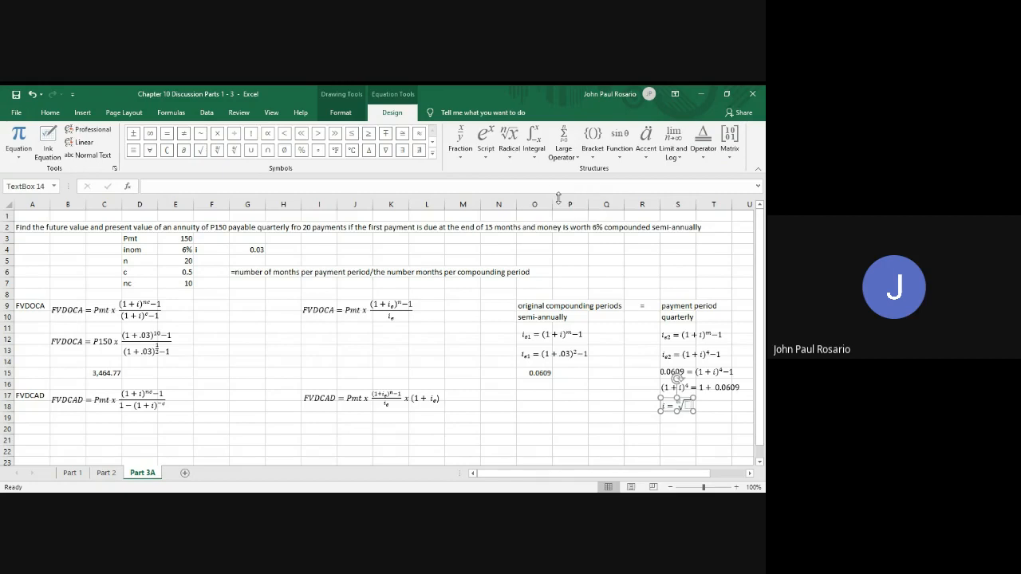
text(4)
key(Right)
text(1.06)
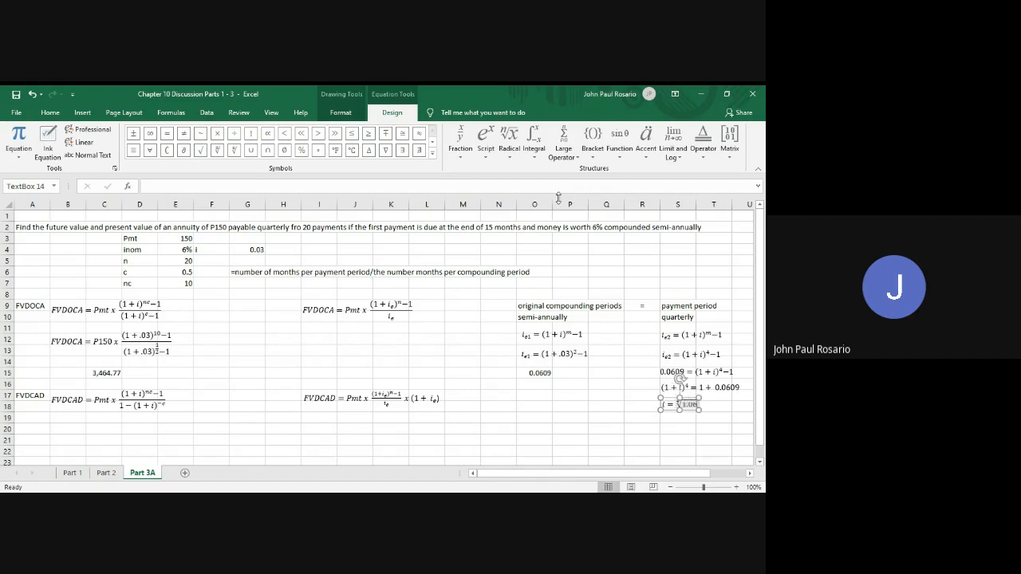
text(09 )
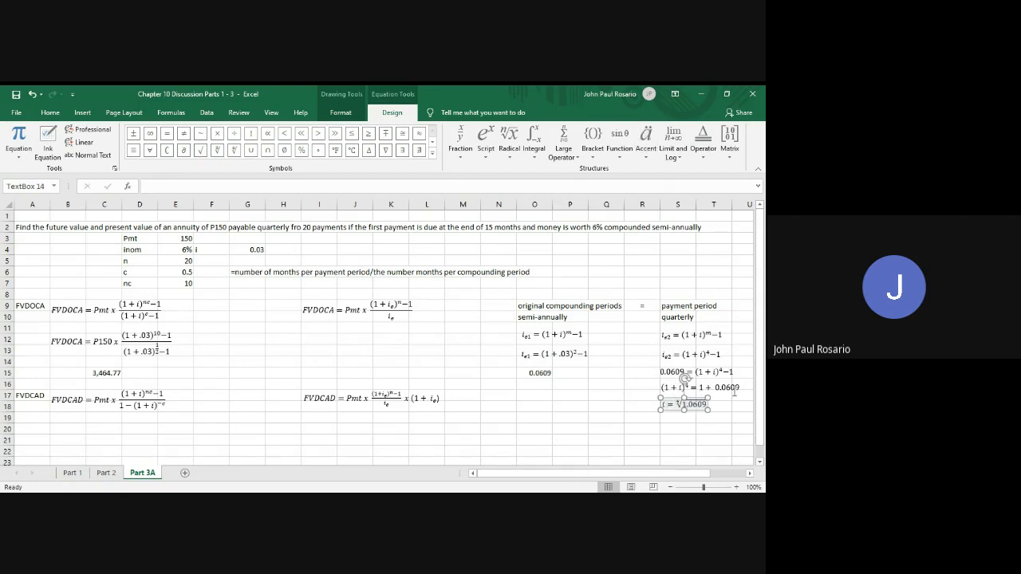
text(+)
Append − 1 after the fourth root of 1.0609 to complete the equation for i
key(BackSpace)
text(-)
text(1)
click(719, 429)
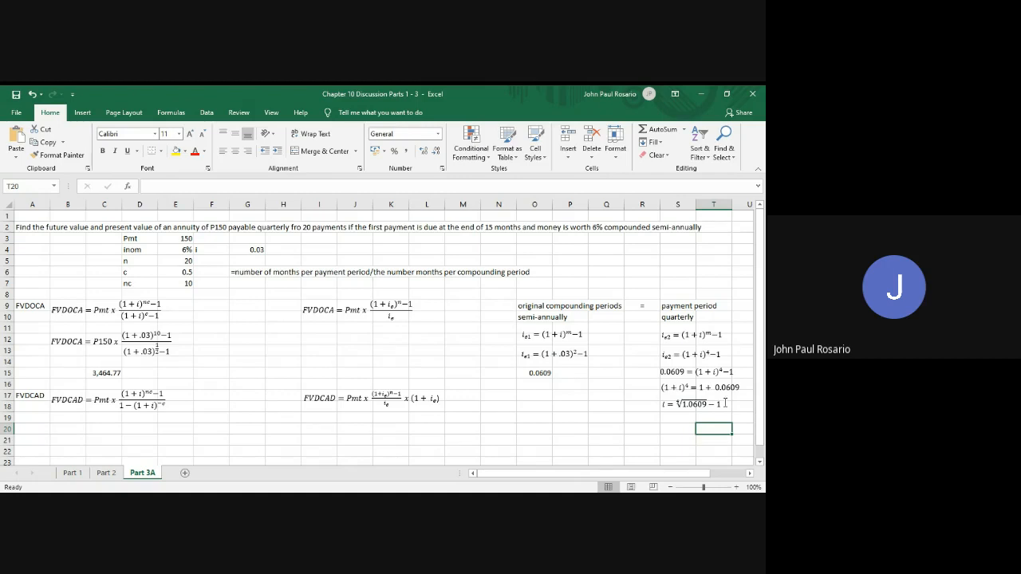
Calculate the equivalent quarterly rate in cell S20 with the formula =(1.0609)^(1/4)-1
click(672, 429)
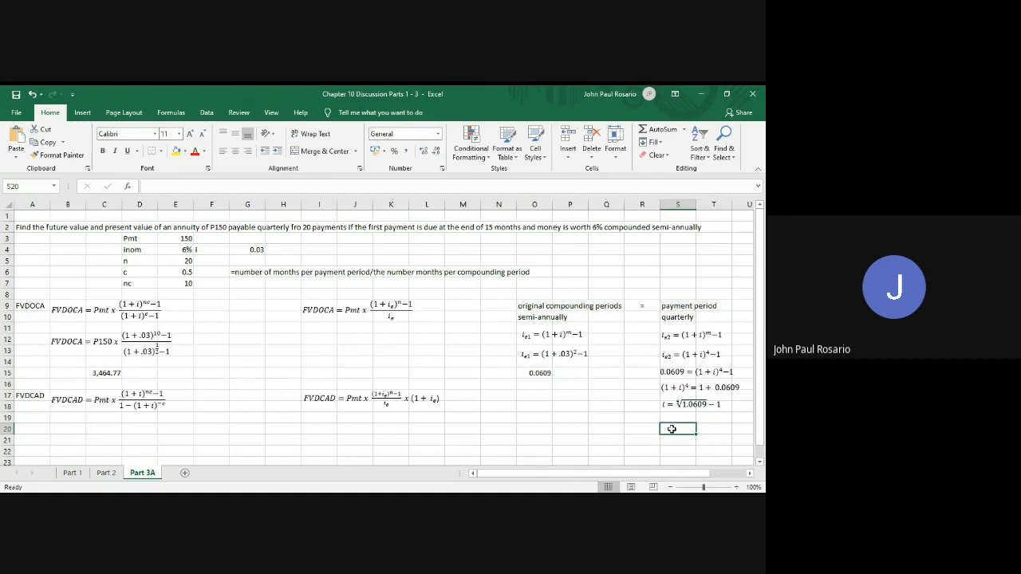
text(=)
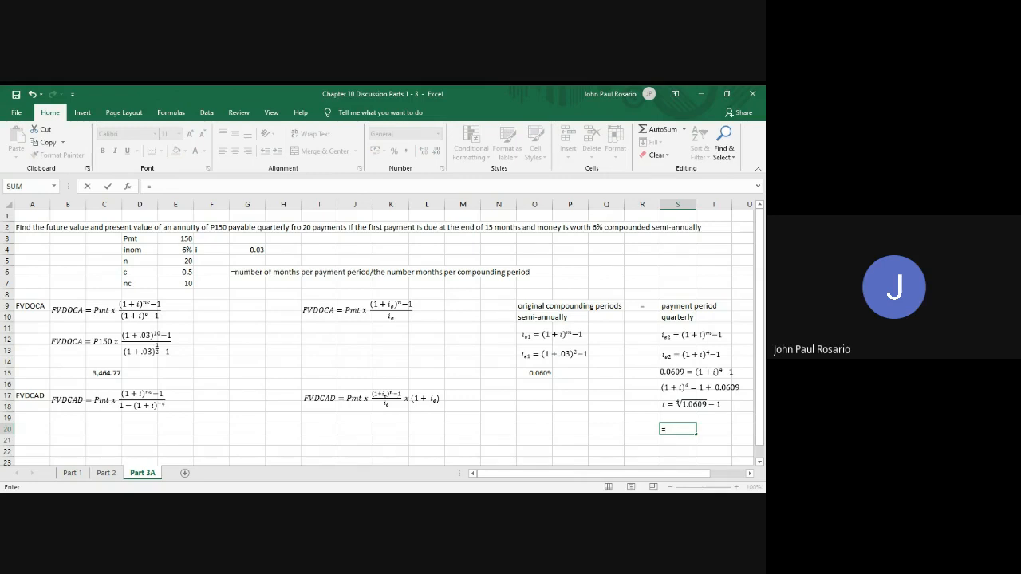
text((1.0609)^(1/4) -)
key(Return)
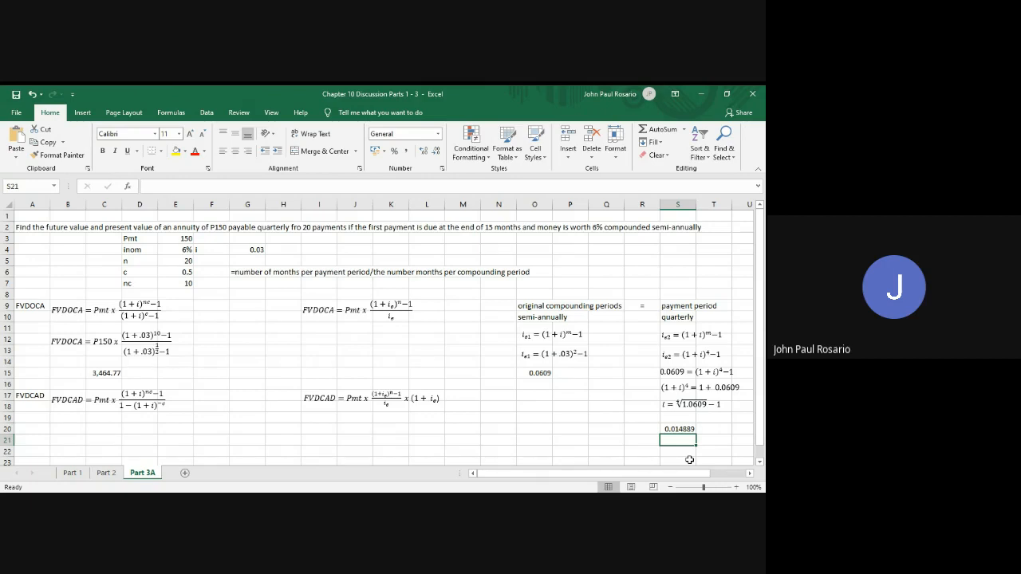
Duplicate the FVDOCA equation that uses i_e and place the copy directly beneath the original in rows 12 to 13
click(331, 311)
click(339, 321)
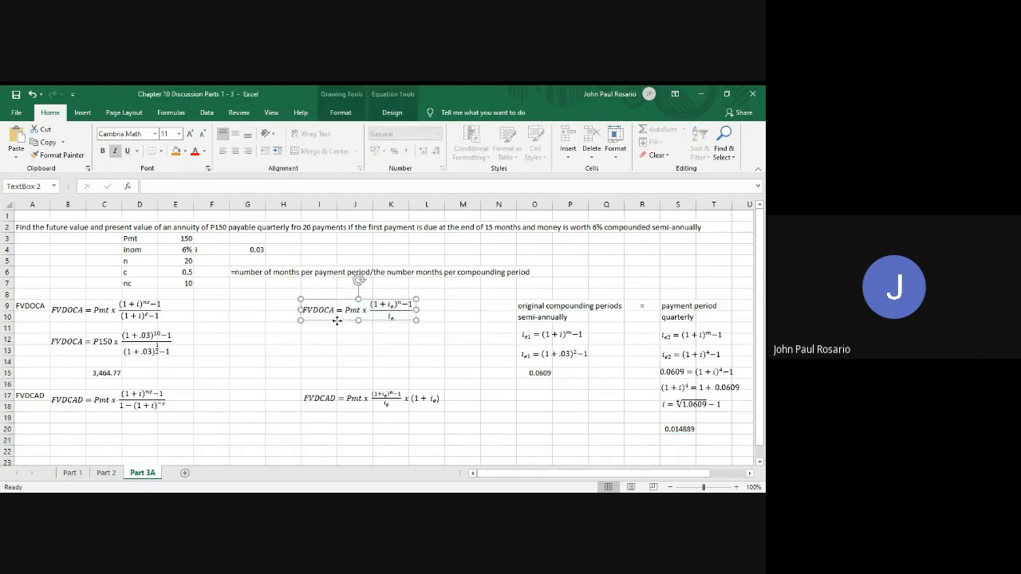
key(ctrl+c)
key(ctrl+v)
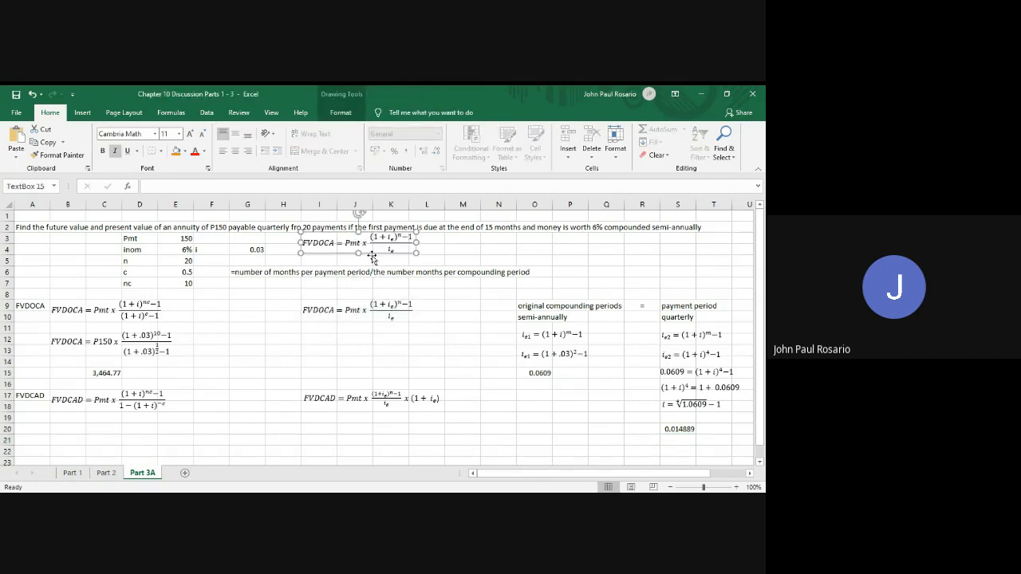
drag(373, 257, 372, 357)
Replace Pmt with P150 in the copied FVDOCA equation
click(361, 341)
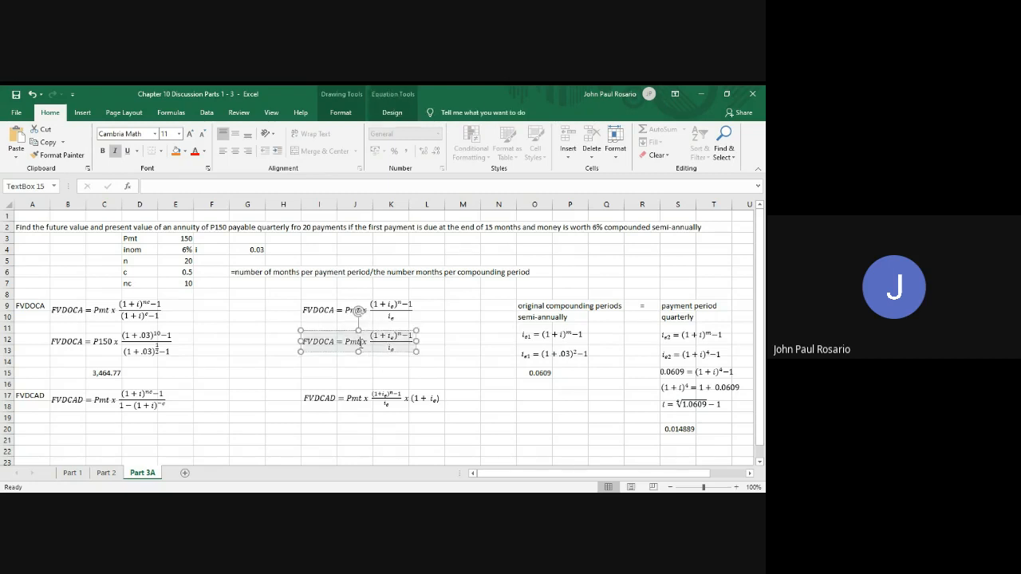
key(BackSpace)
key(BackSpace)
text(150)
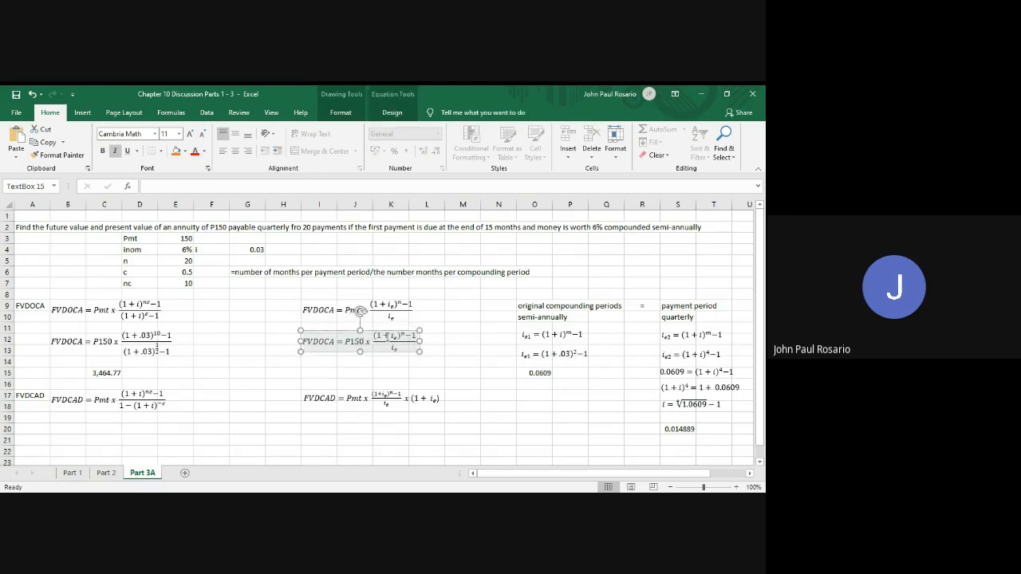
Substitute .014889 for i_e and 20 for the exponent n in the copied equation's numerator
drag(399, 337, 391, 338)
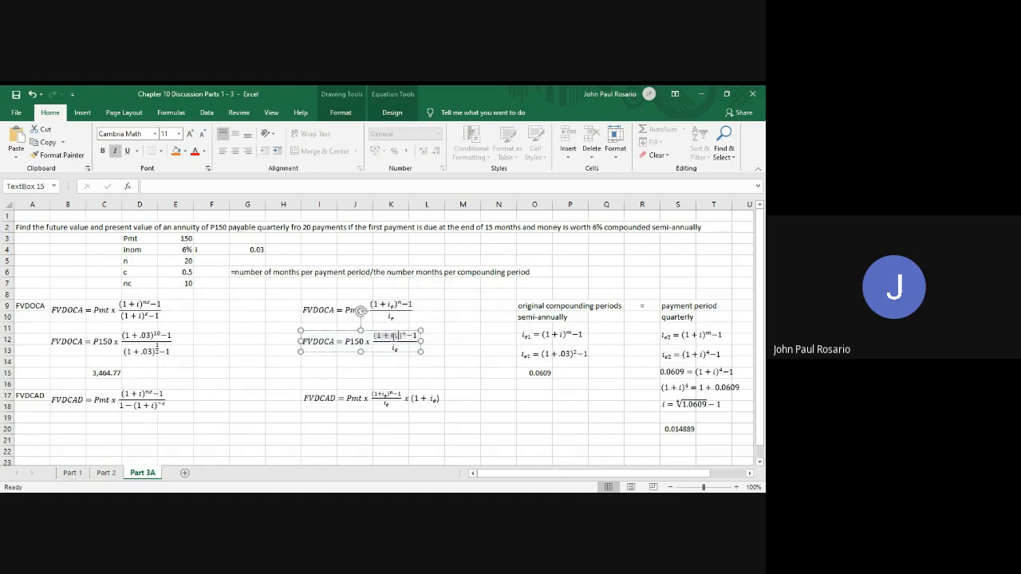
key(Delete)
text(.014)
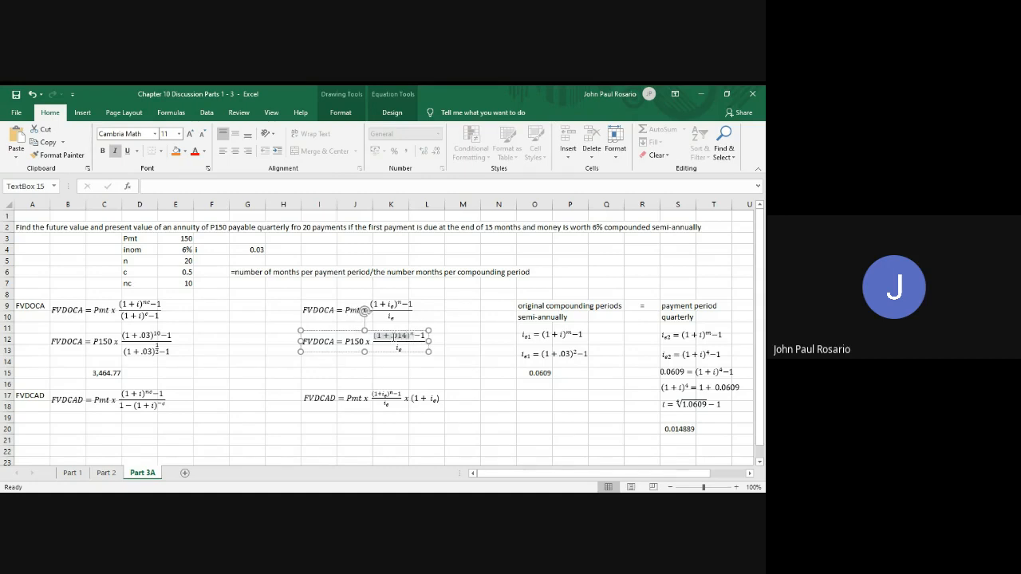
text(889)
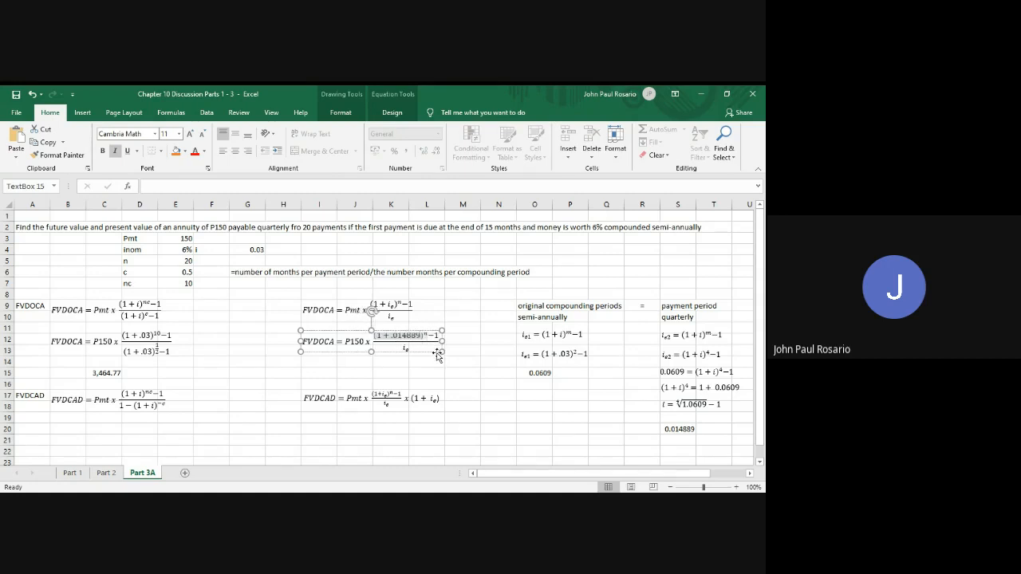
key(BackSpace)
text(20)
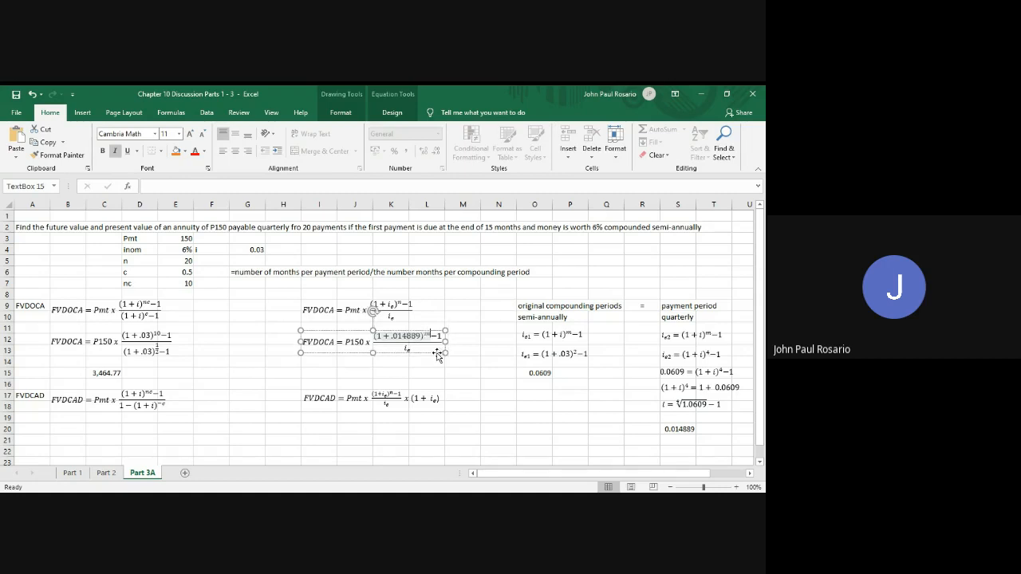
Replace i_e with .014889 in the denominator of the copied FVDOCA equation
click(413, 351)
key(BackSpace)
text(.01)
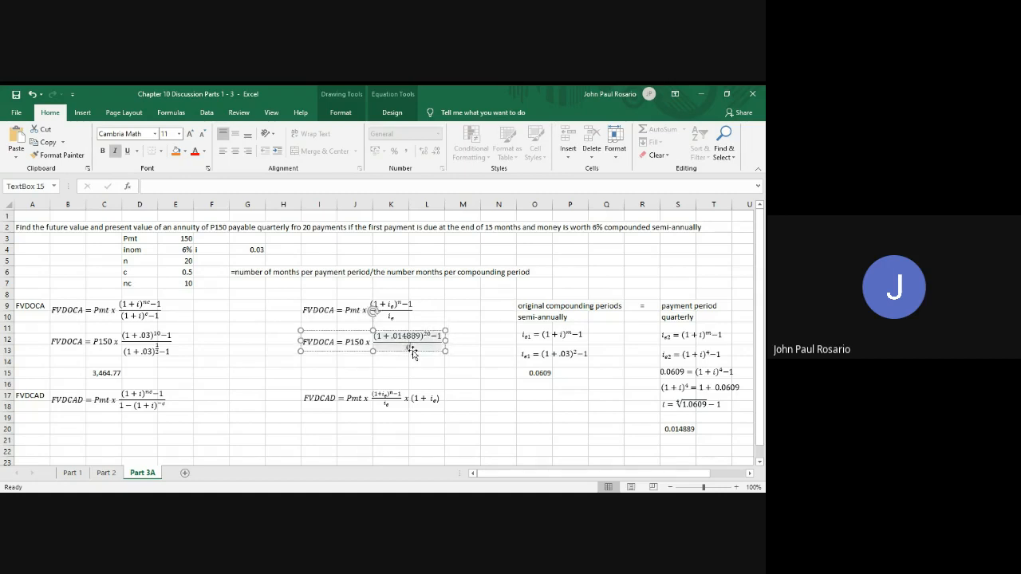
text(4889)
Calculate the FVDOCA in cell J15 with =150*((((1+S20)^(20) -1))/S20) and format the result in comma style
click(356, 372)
text(=)
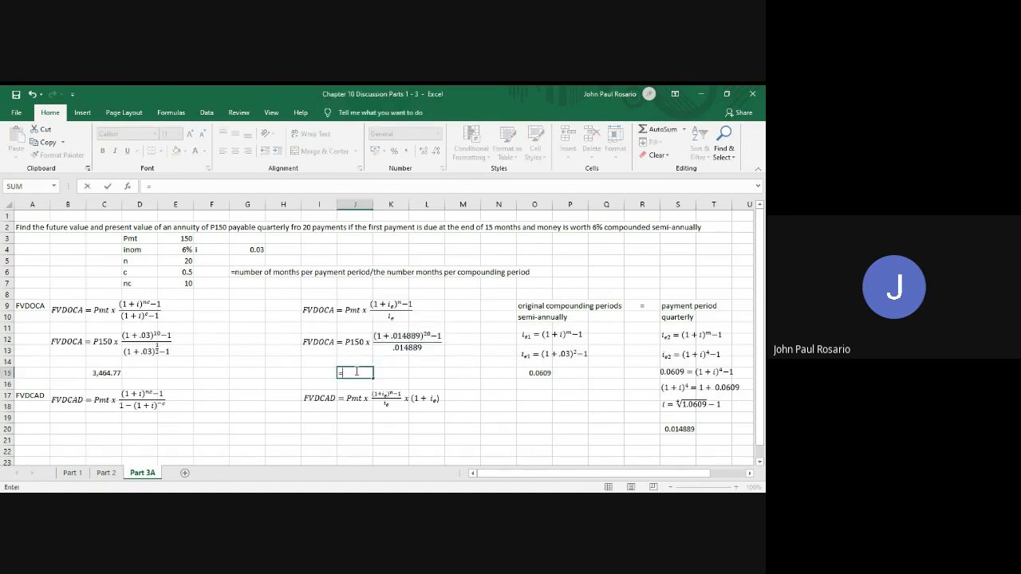
text(150*((((1+)
click(677, 430)
text()^)
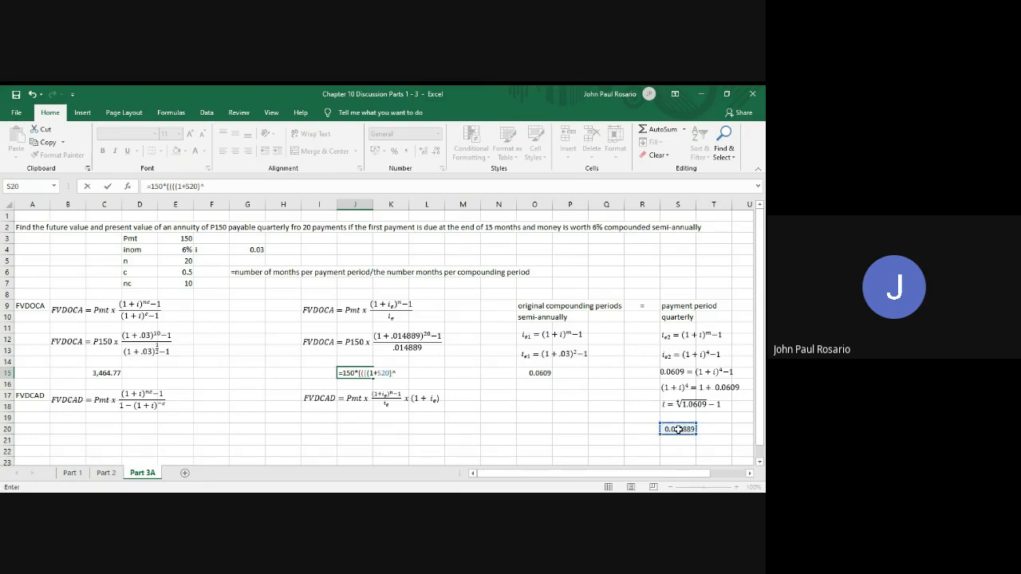
text((20) -1))/)
click(678, 430)
text())
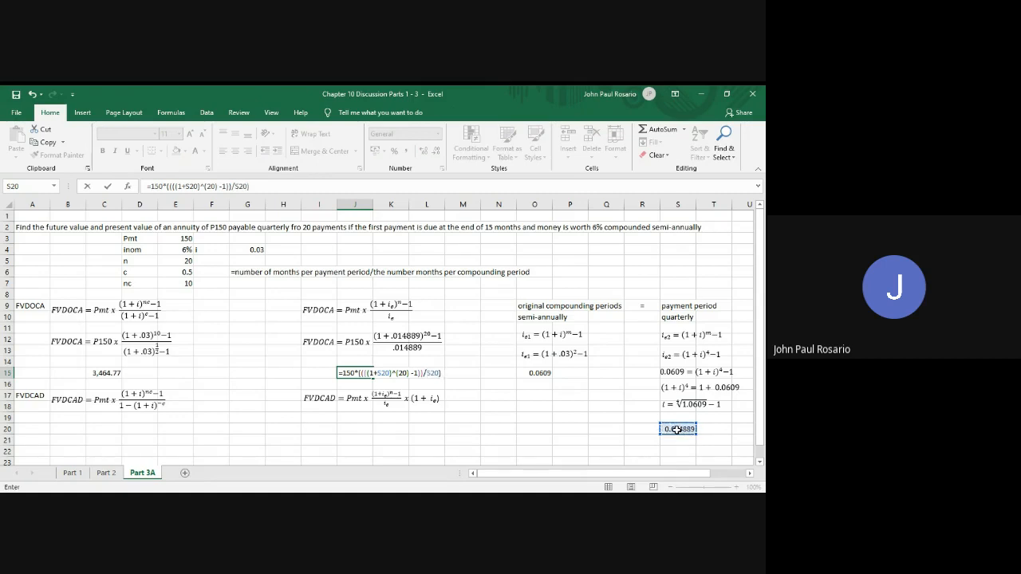
key(Return)
key(Up)
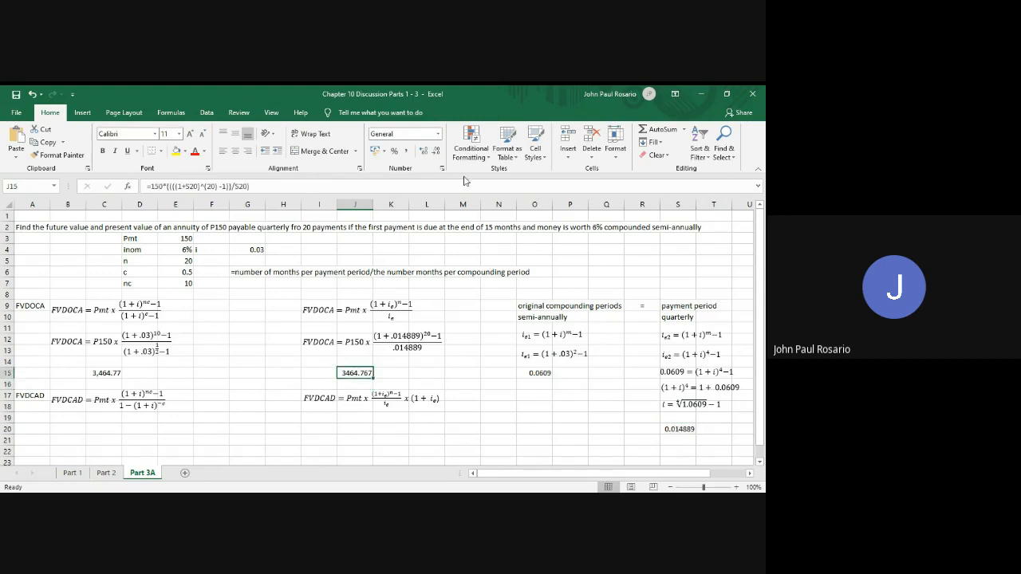
click(409, 151)
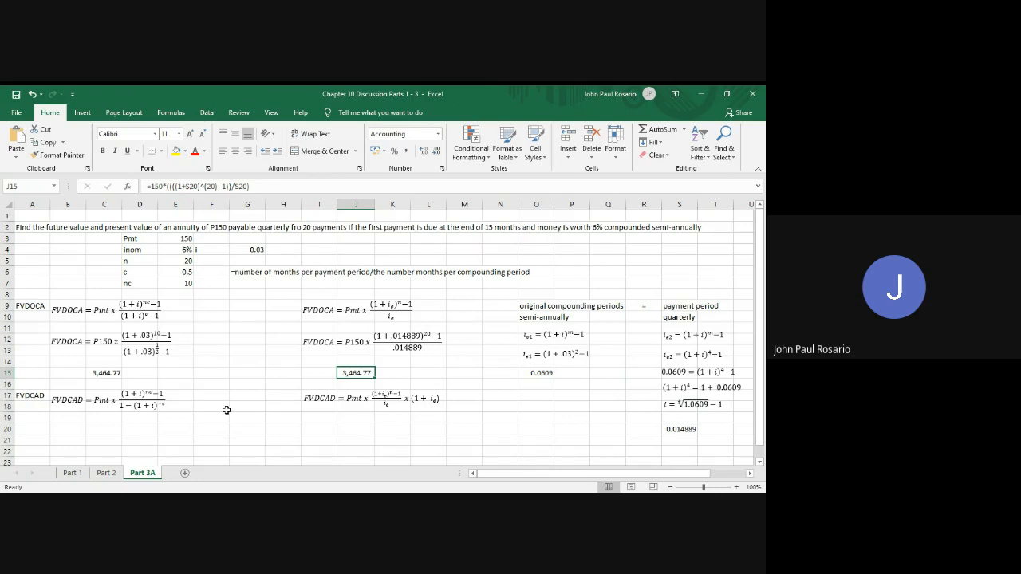
Copy the P150 FVDOCA equation with rate .03 and paste it at cell B20 under the FVDCAD formula
scroll(227, 410, down, 1)
scroll(226, 410, down, 4)
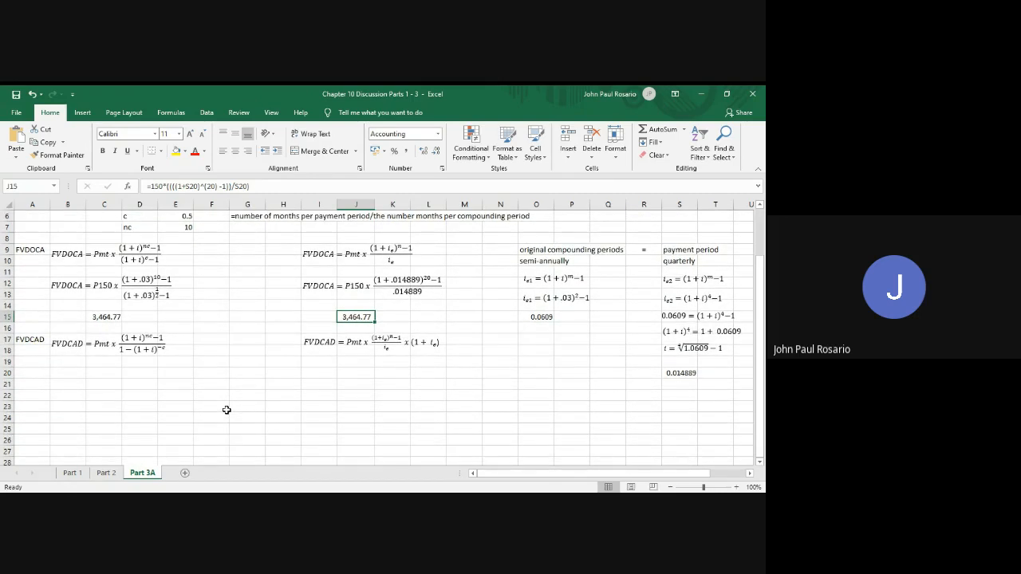
click(82, 296)
click(85, 301)
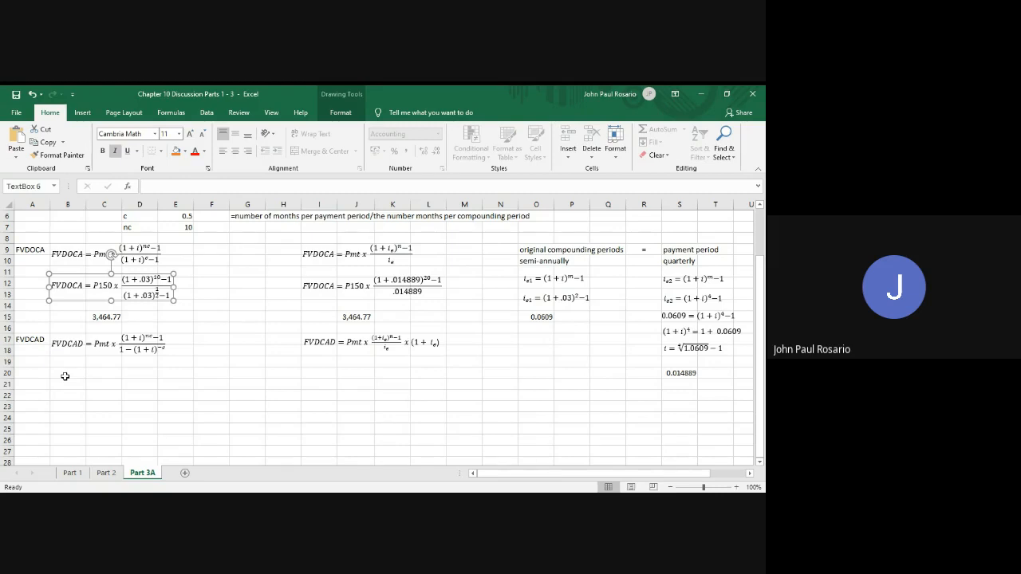
click(66, 375)
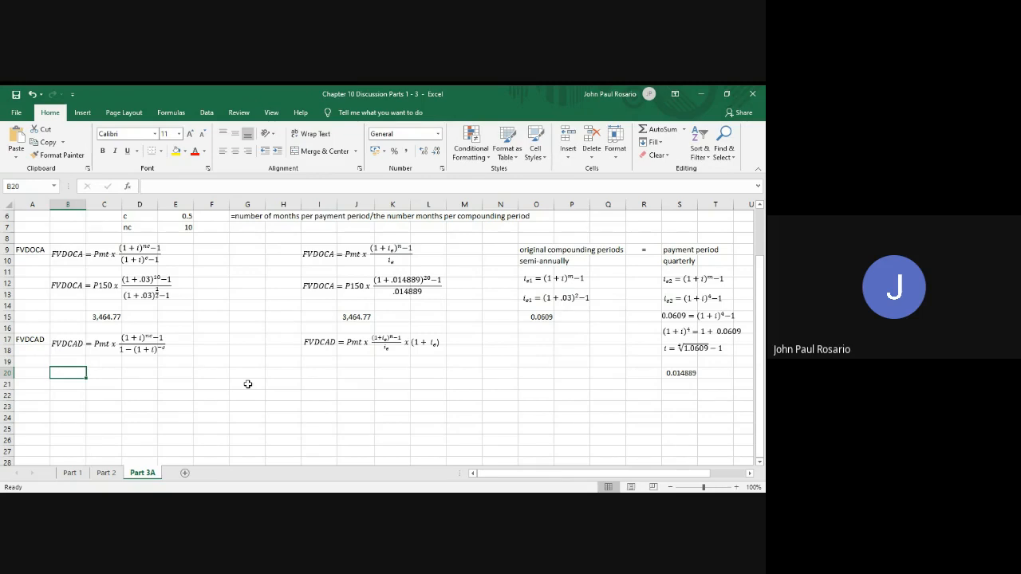
key(ctrl+v)
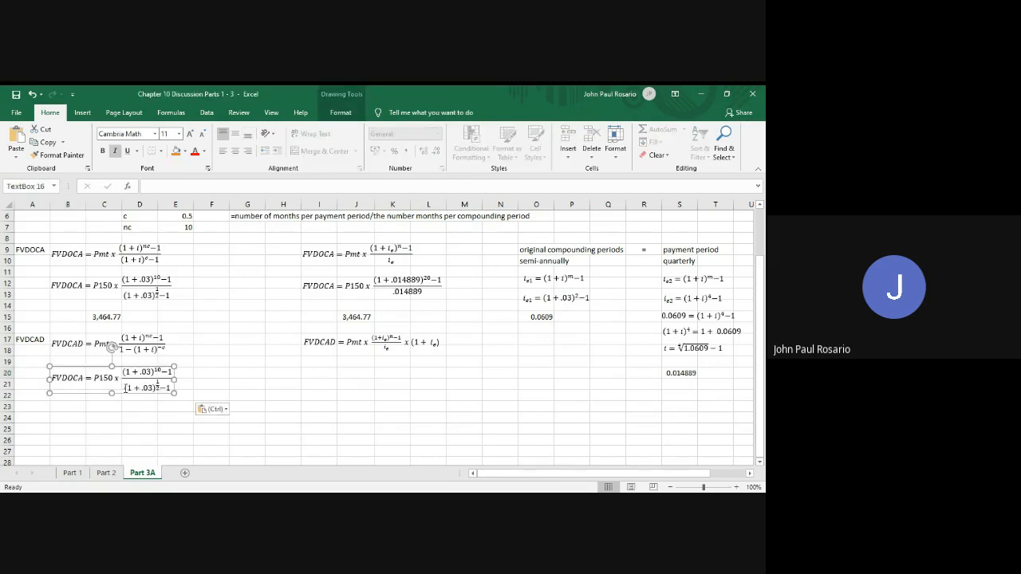
Change the denominator of the equation pasted at B20 to 1 − (1 + .03)^(−1/2)
click(125, 389)
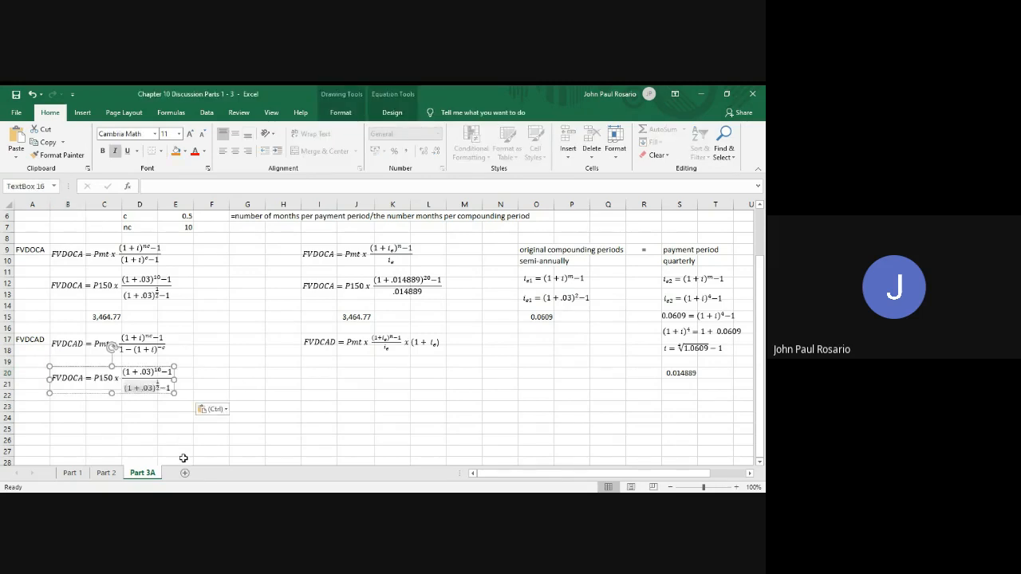
text(1-)
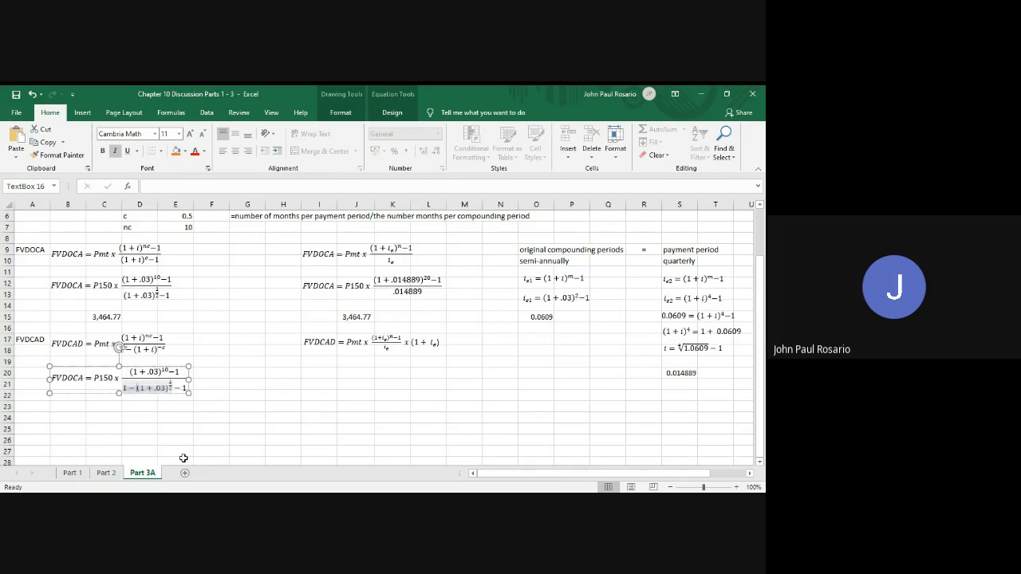
click(171, 388)
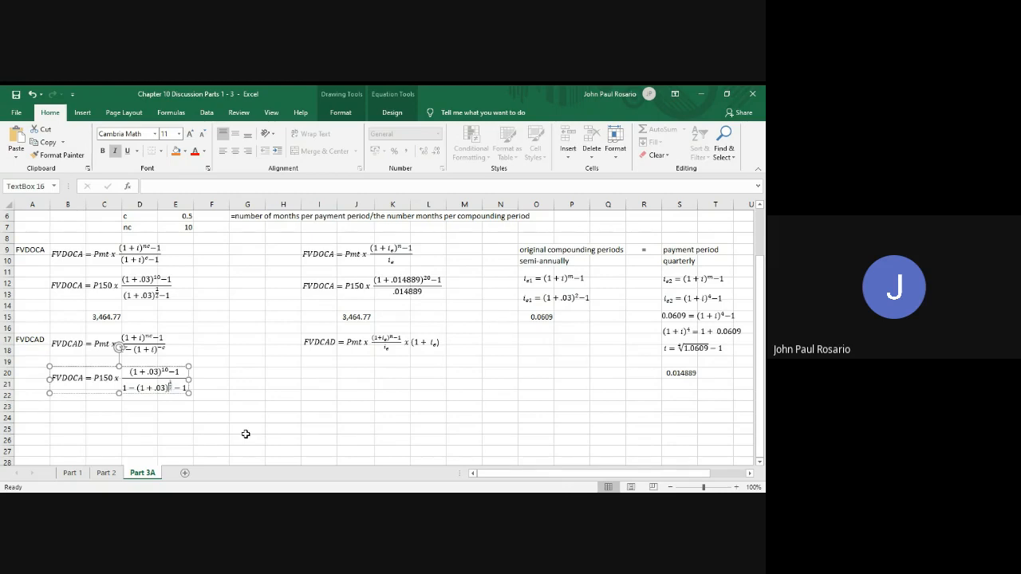
text(-)
key(BackSpace)
key(Up)
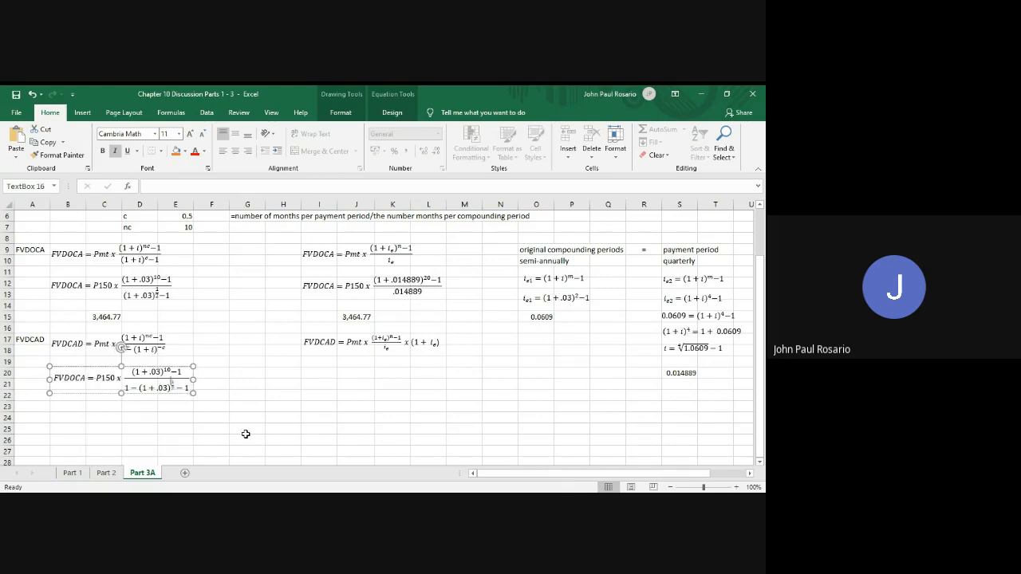
text(-)
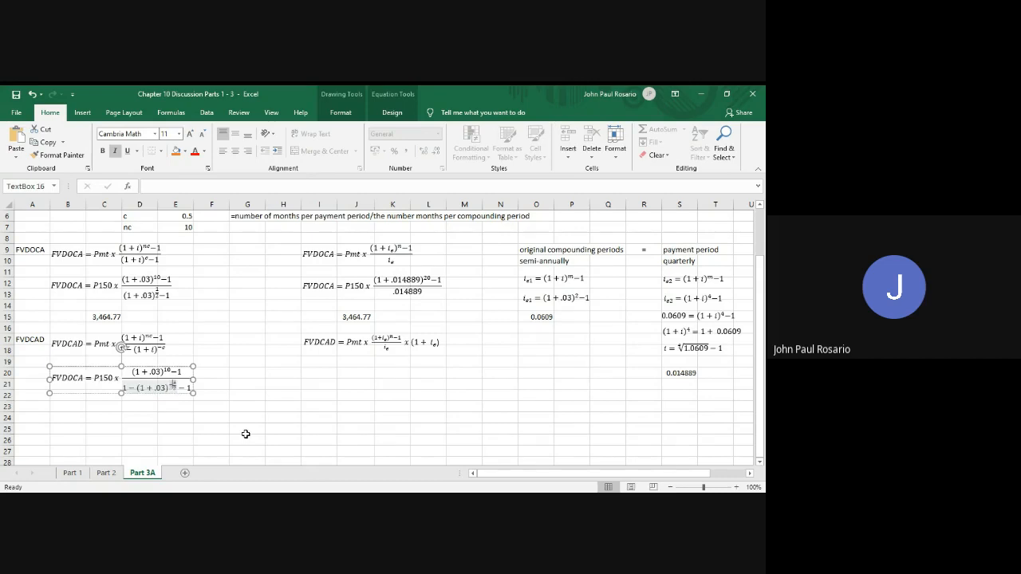
key(Right)
key(Right)
key(Delete)
key(Delete)
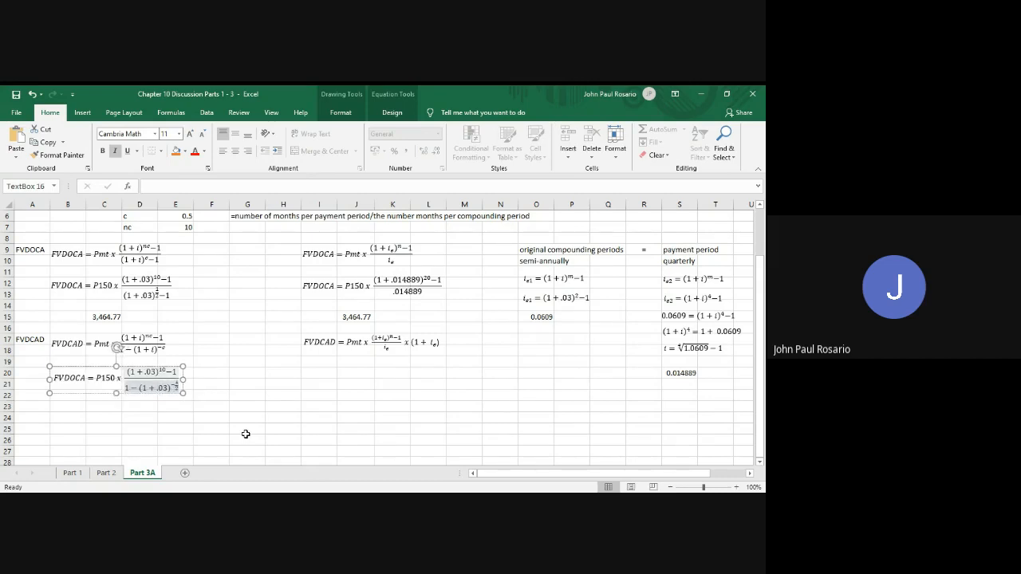
click(288, 404)
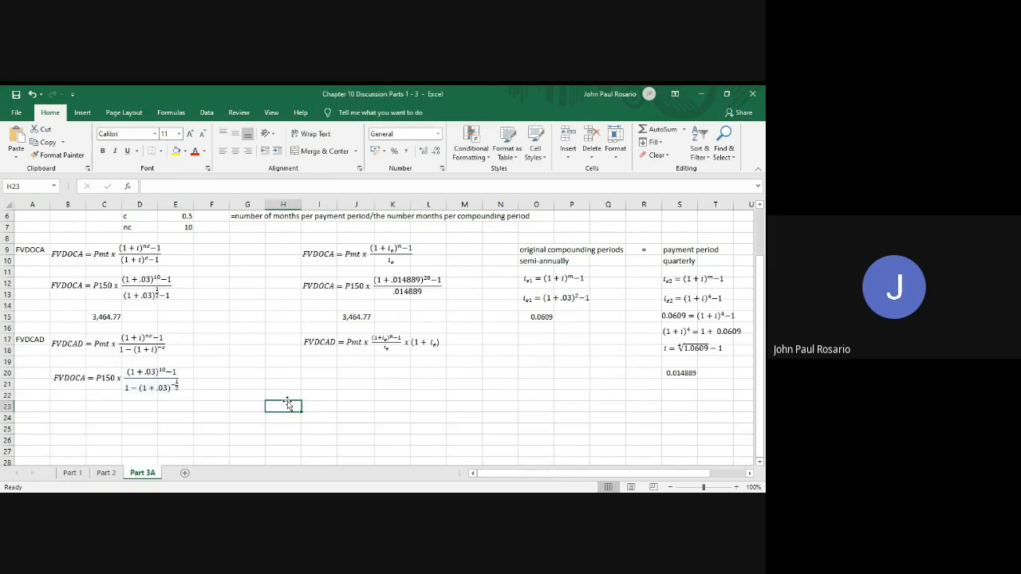
Enter 3516.35 in cell C24 as the FVDCAD result and format it in comma style
click(109, 407)
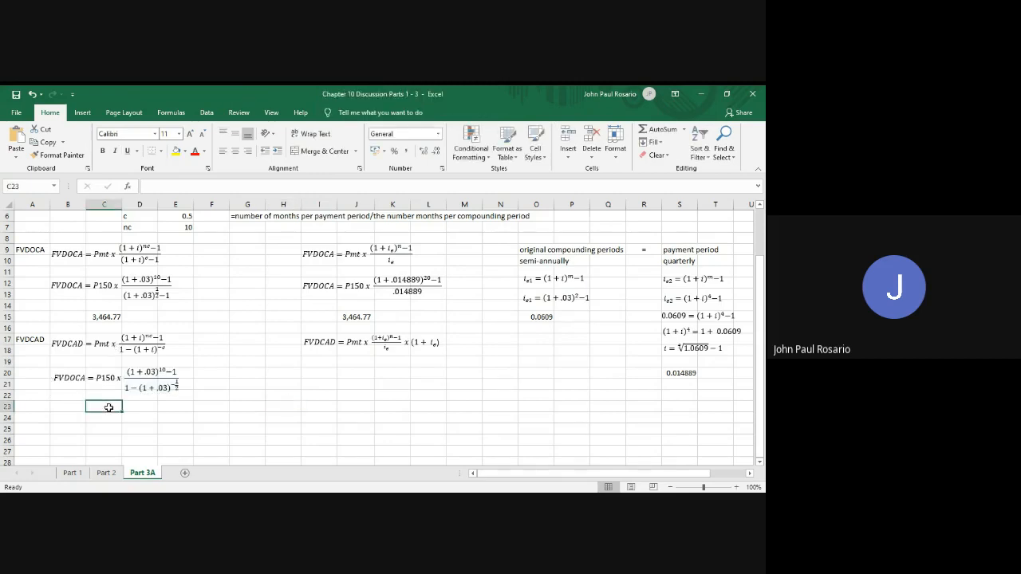
key(Down)
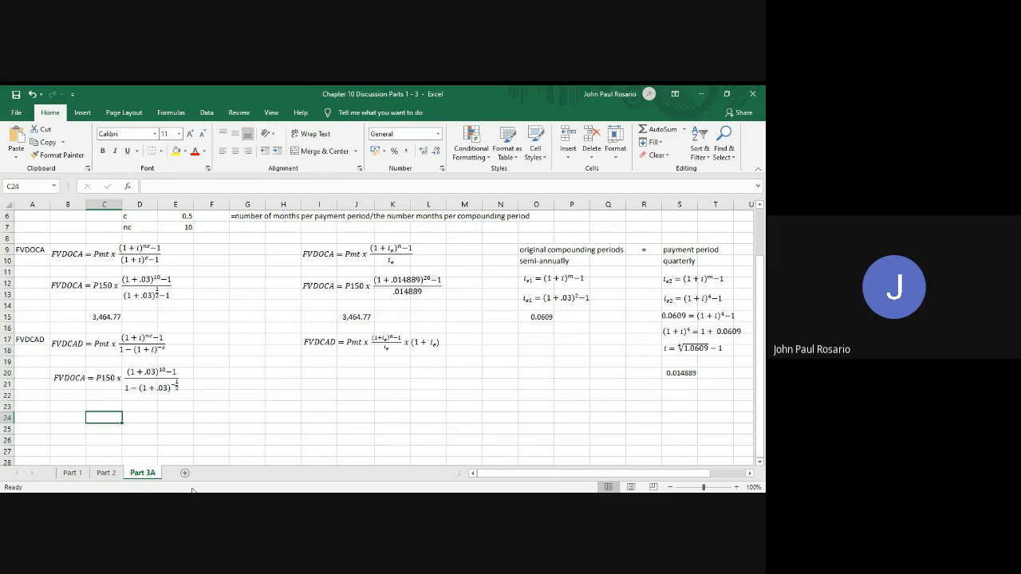
text(35)
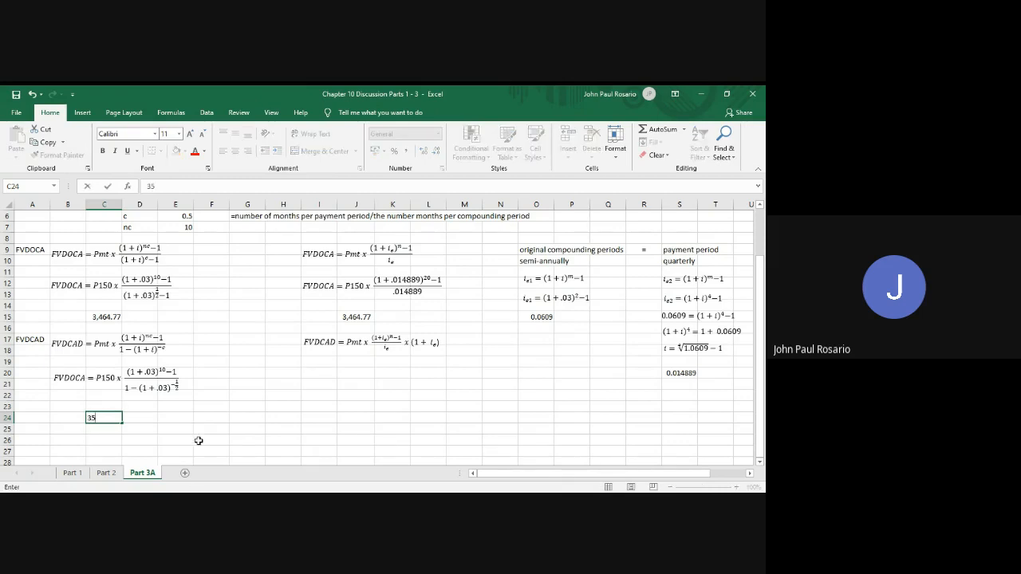
text(16.35)
key(Return)
key(Up)
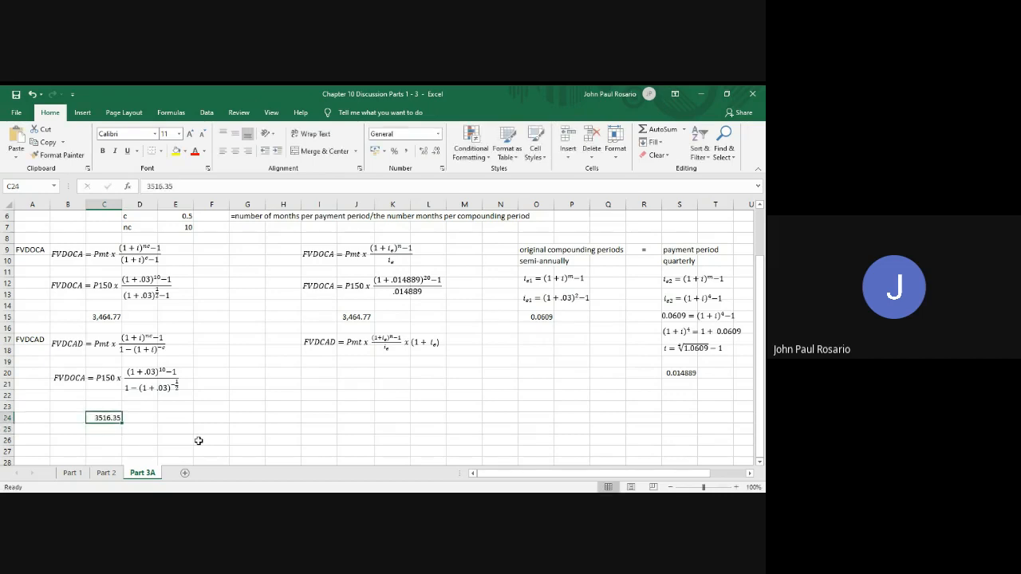
click(406, 153)
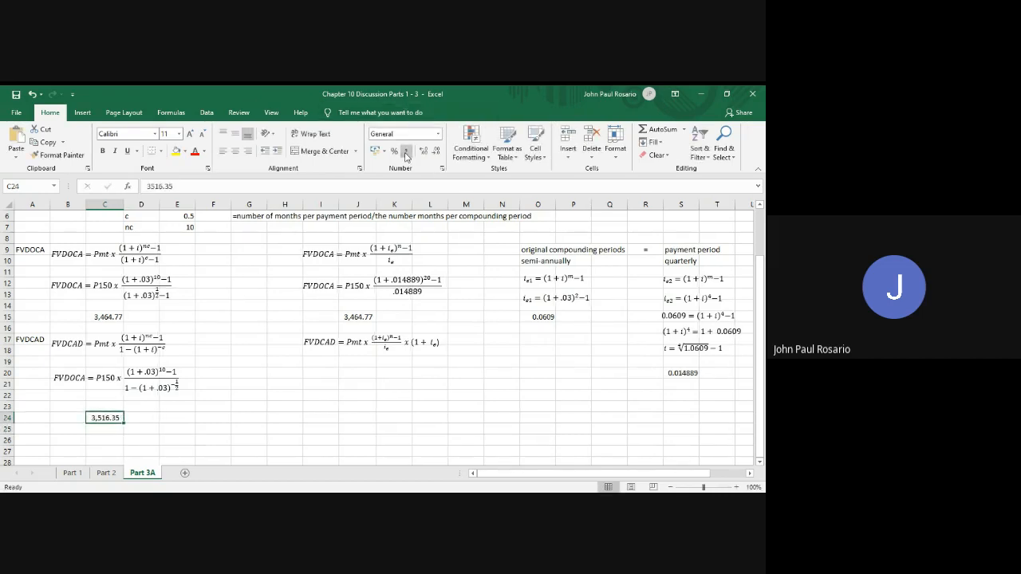
Copy the FVDOCA equation with .014889 and paste it at cell I20 below the FVDCAD formula that uses i_e
click(359, 292)
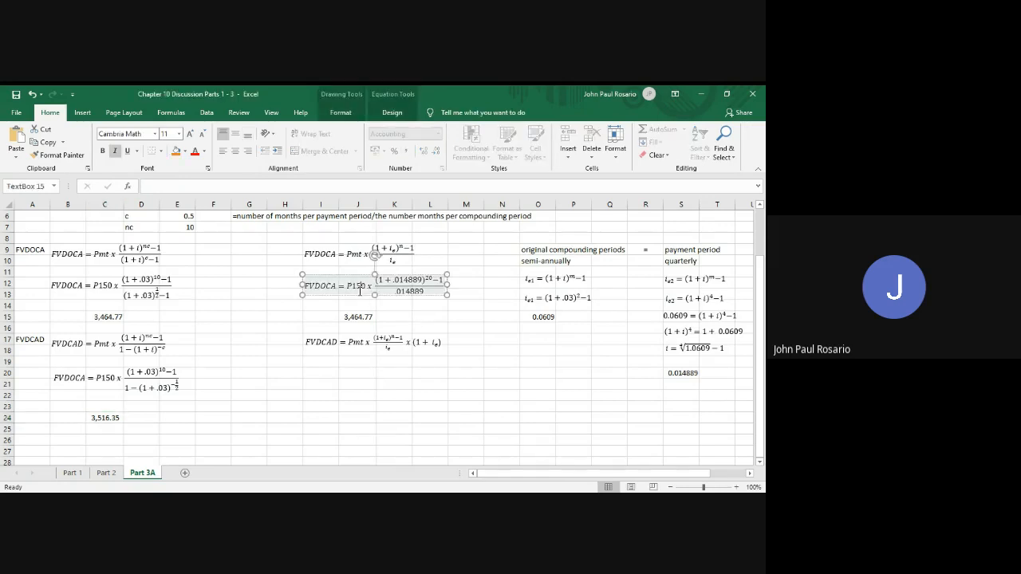
click(363, 298)
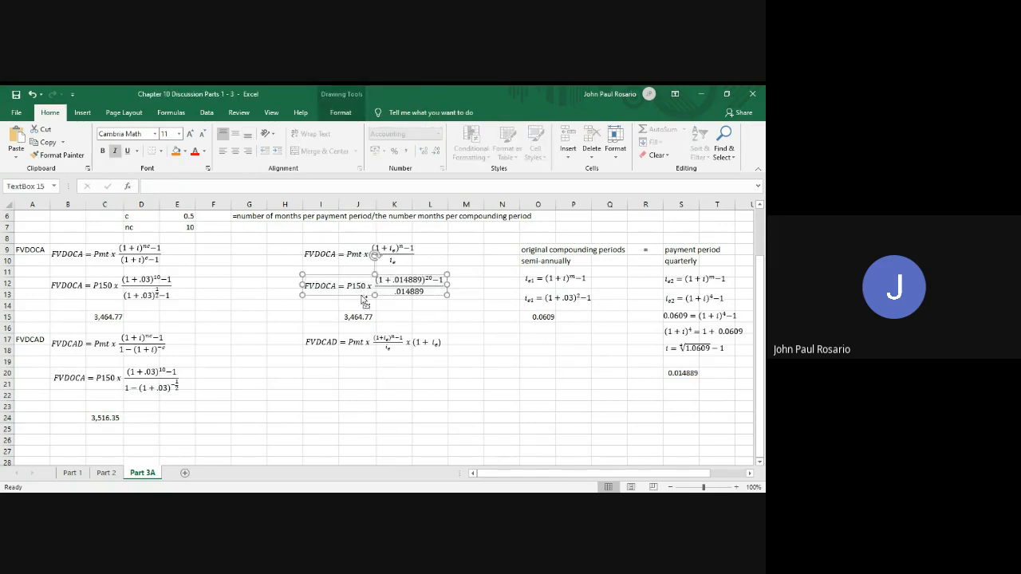
click(319, 375)
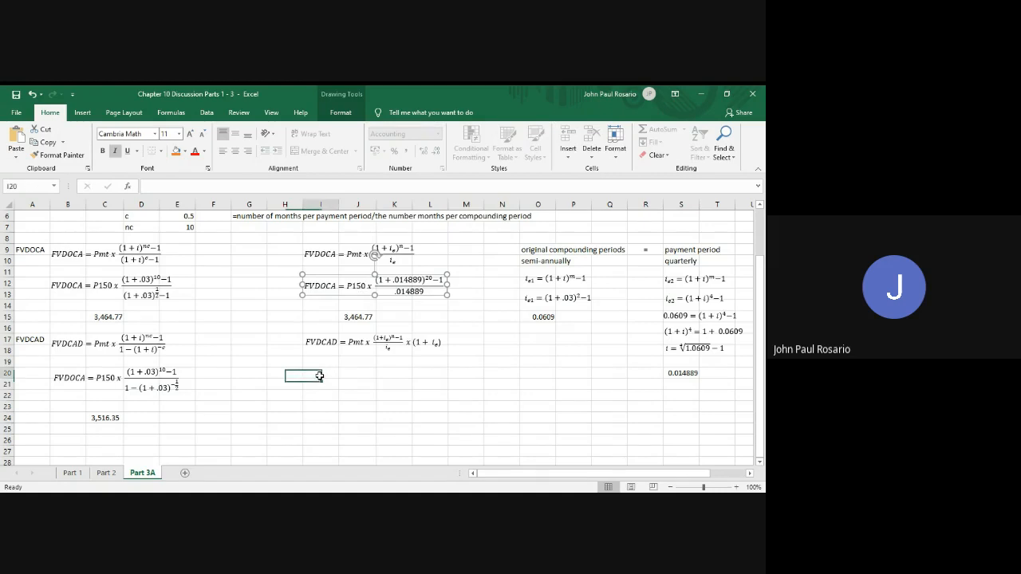
key(ctrl+v)
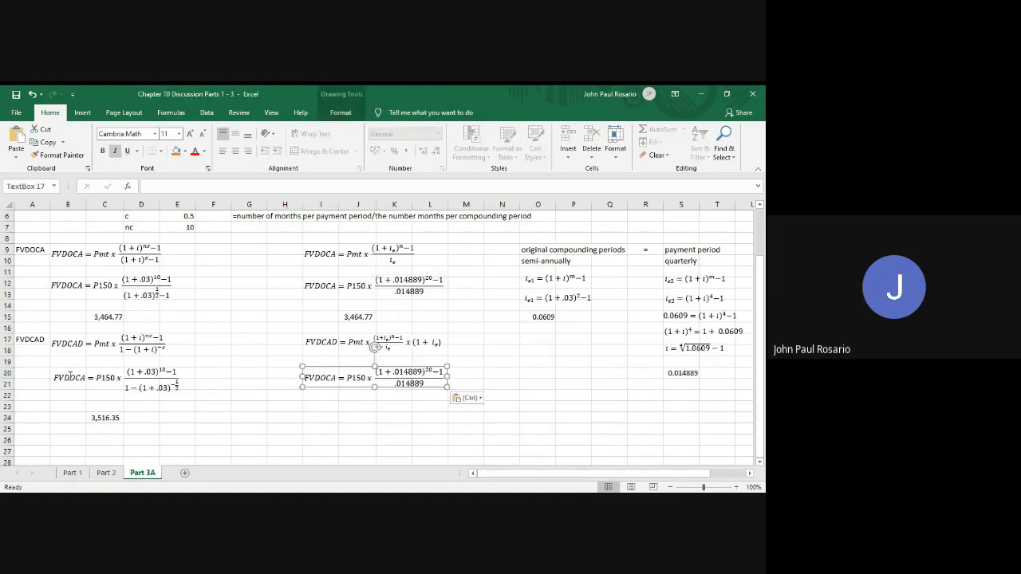
Change the left-hand side of the P150 equation with rate .03 at B20 from FVDOCA to FVDCAD
click(70, 377)
drag(70, 377, 79, 379)
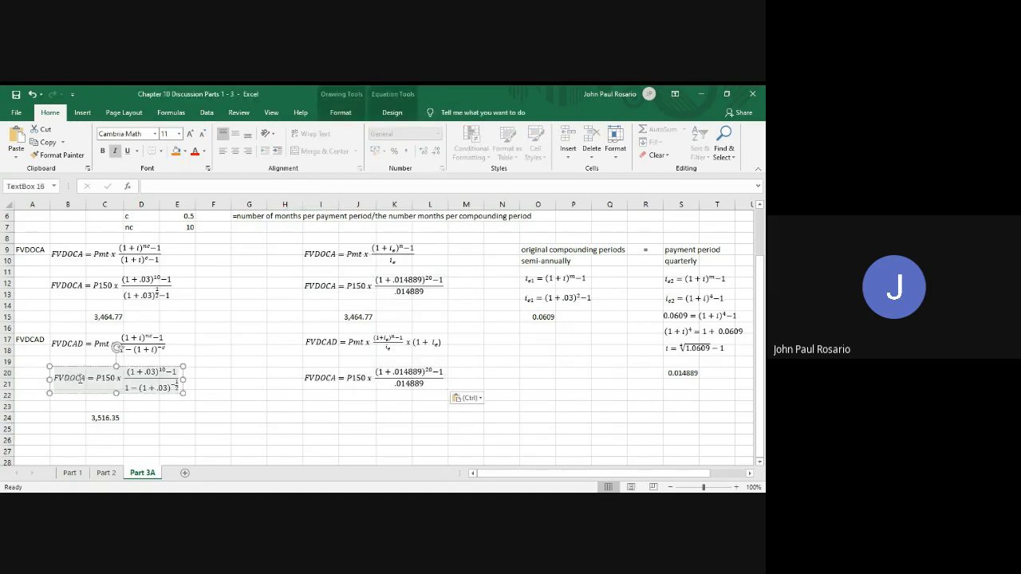
key(BackSpace)
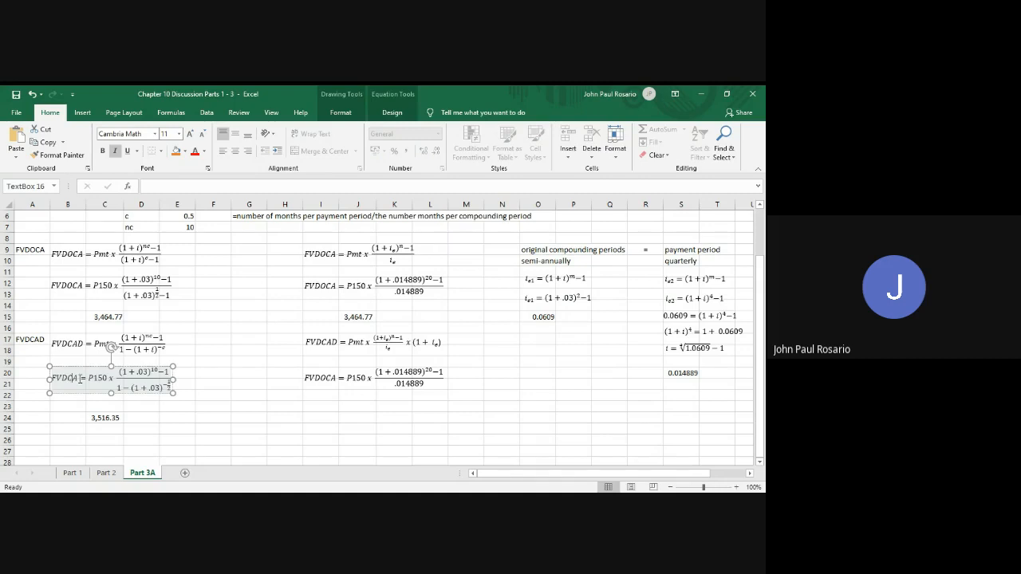
text(D)
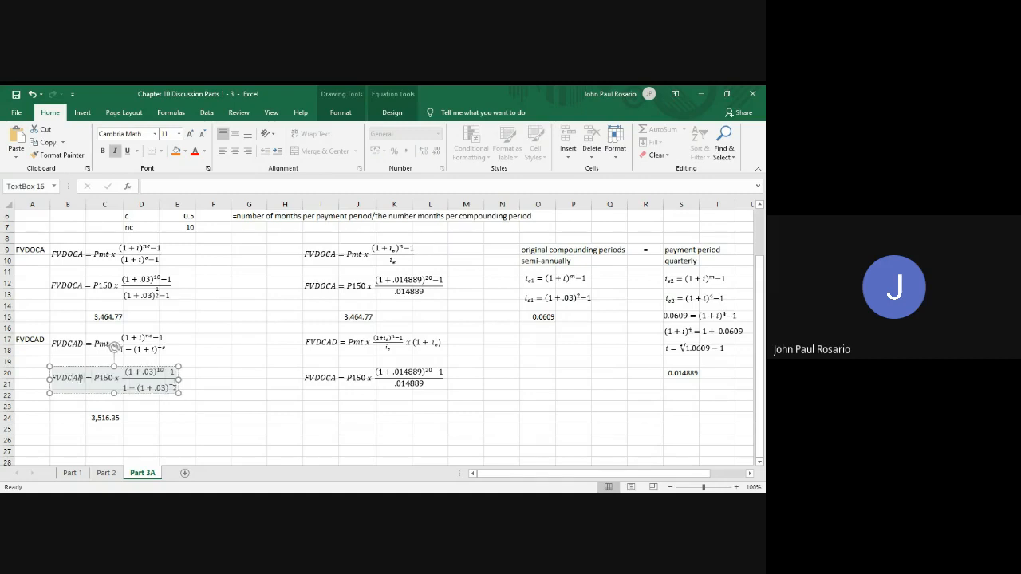
Rename the left-hand side of the .014889 equation at I20 to FVDCAD
click(320, 377)
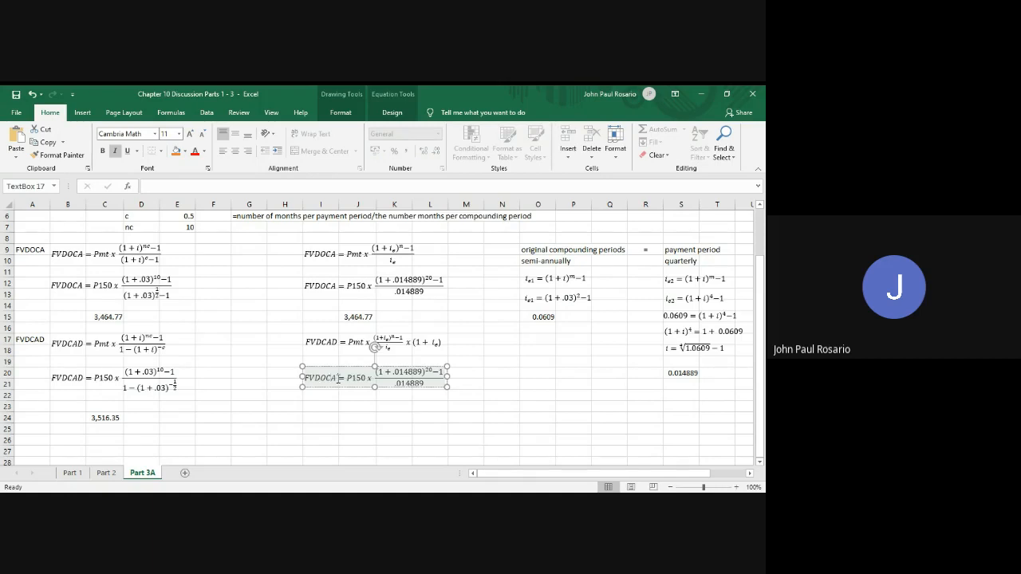
key(BackSpace)
key(BackSpace)
text(CAD)
key(Escape)
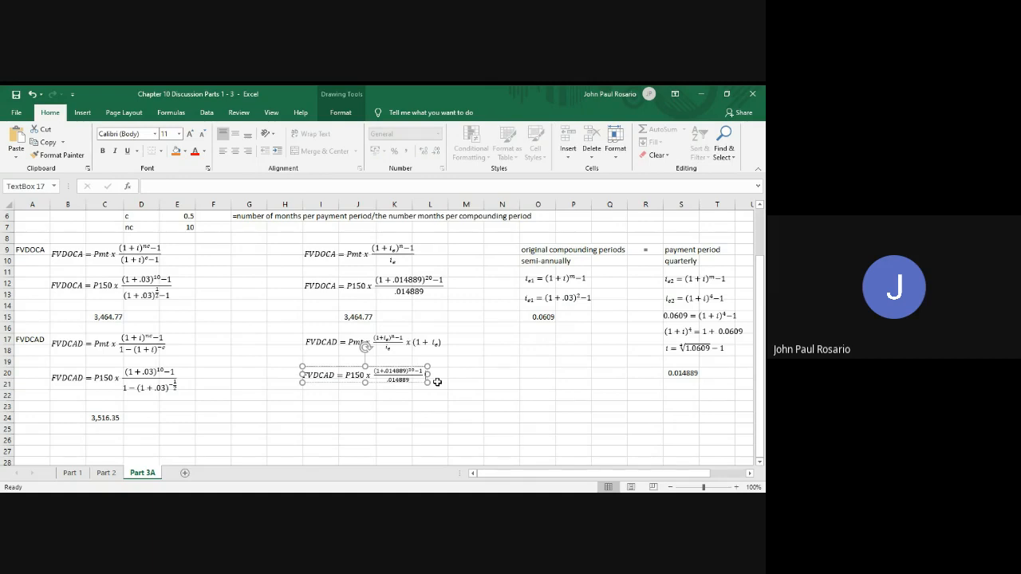
text(x)
key(BackSpace)
key(BackSpace)
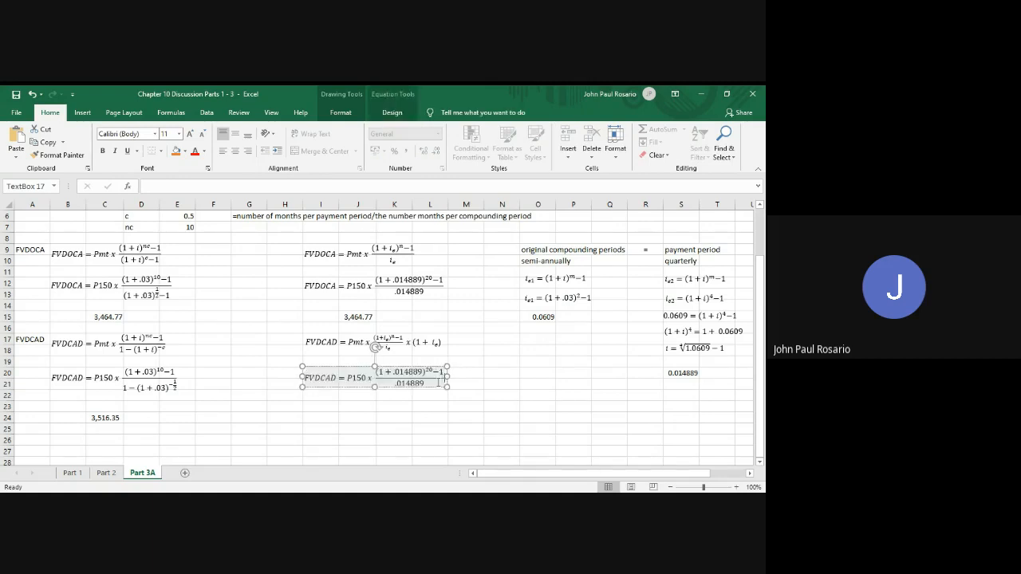
text(x)
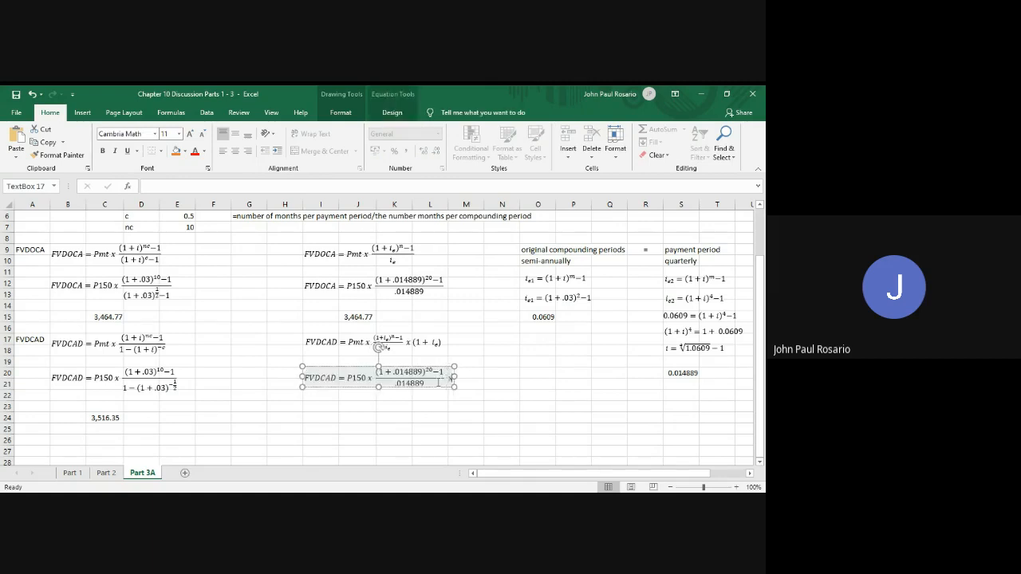
text( ()
key(BackSpace)
key(BackSpace)
key(BackSpace)
key(BackSpace)
key(BackSpace)
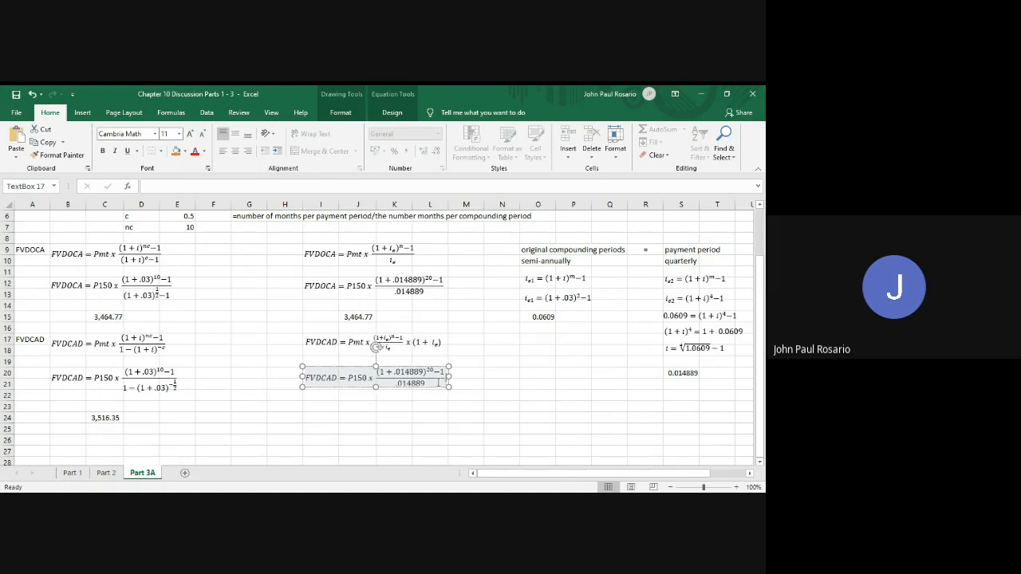
text(x)
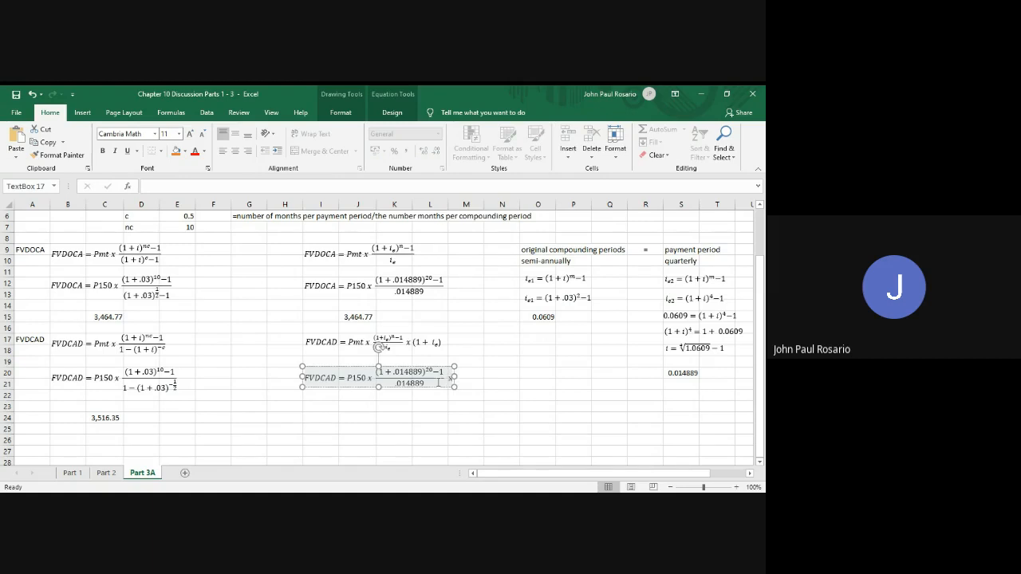
key(BackSpace)
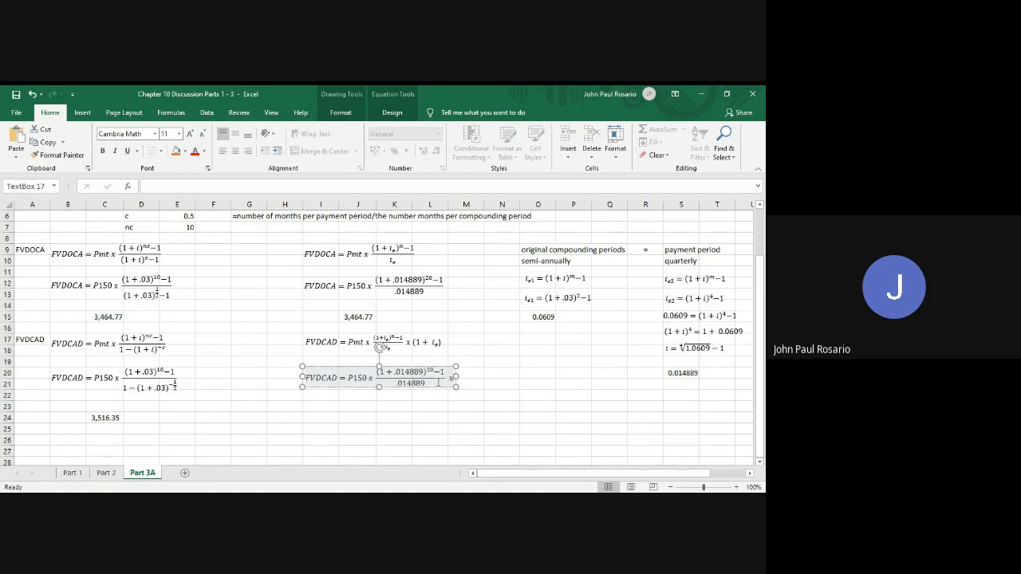
key(BackSpace)
key(BackSpace)
key(BackSpace)
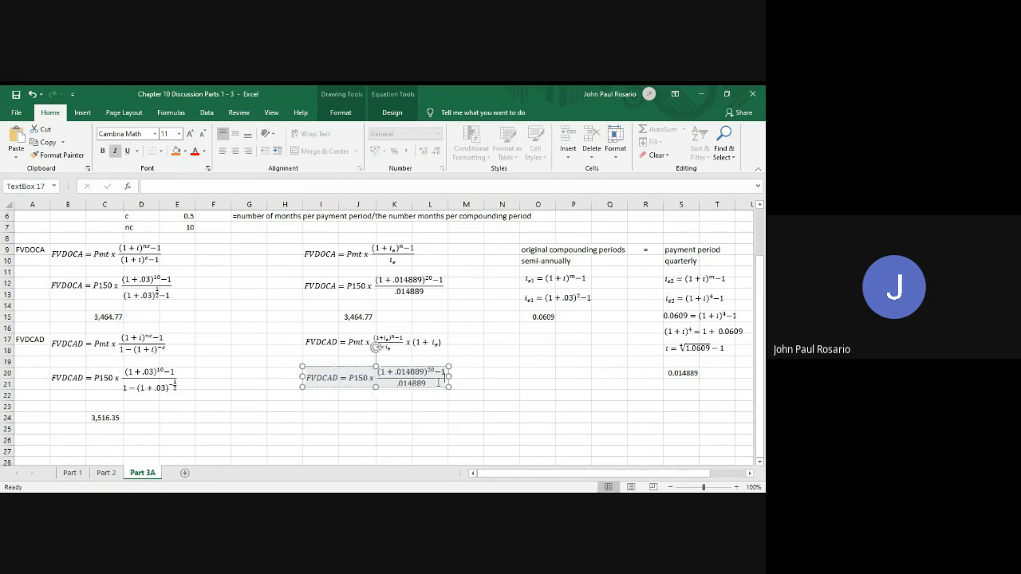
key(BackSpace)
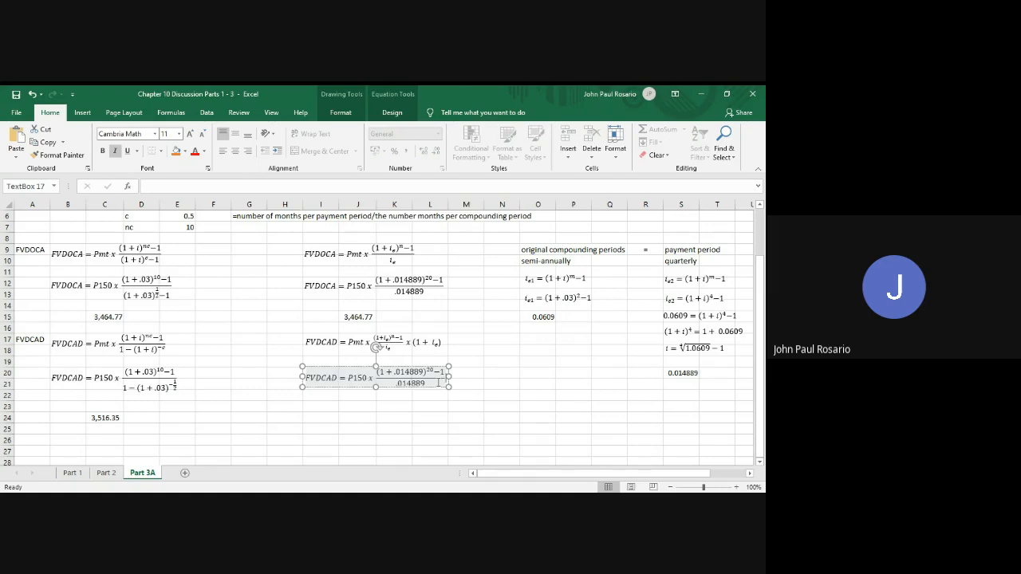
Append the factor x (1 + .014889) to the end of the FVDCAD equation at I20
text(x)
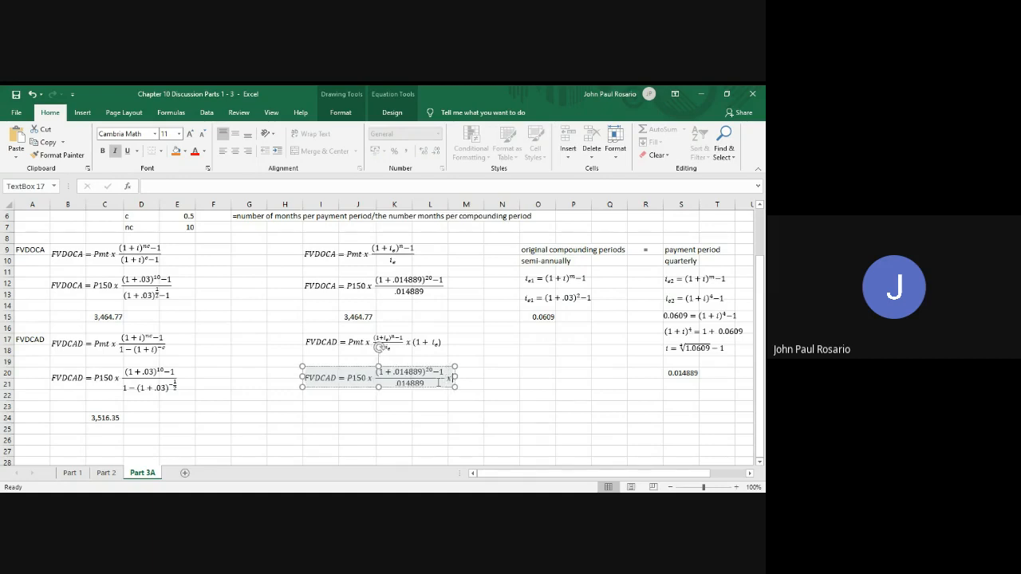
text( (1)
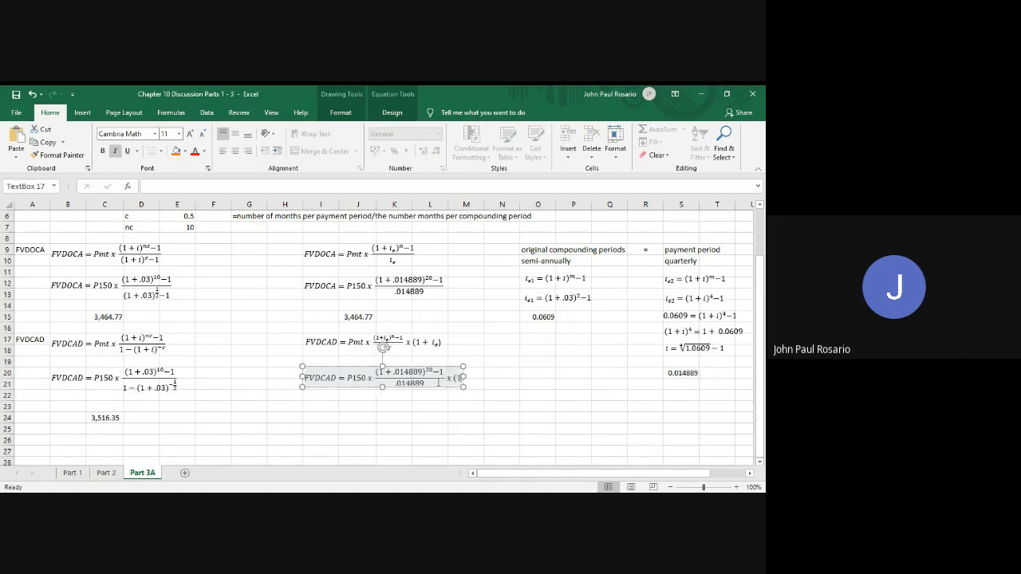
text( + )
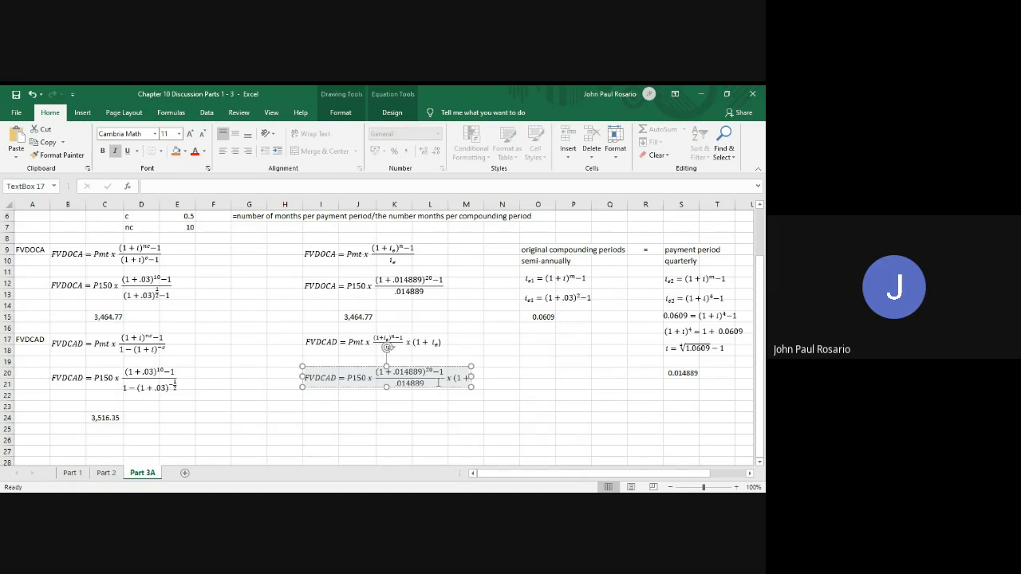
text(.01)
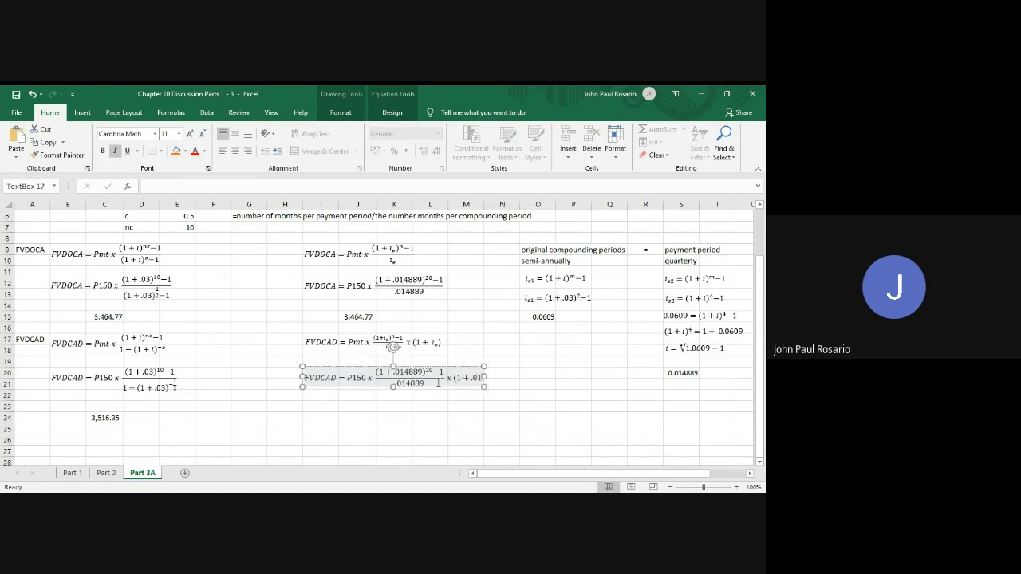
text(4889)
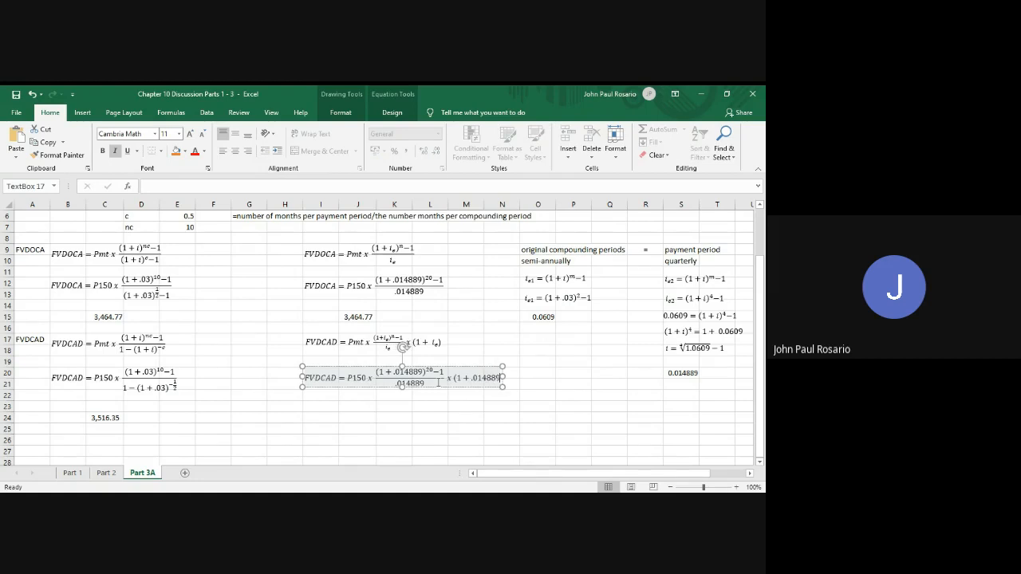
text())
Copy the FVDOCA result formula from cell J15 into cell J24 below the FVDCAD equation
click(348, 316)
key(ctrl+c)
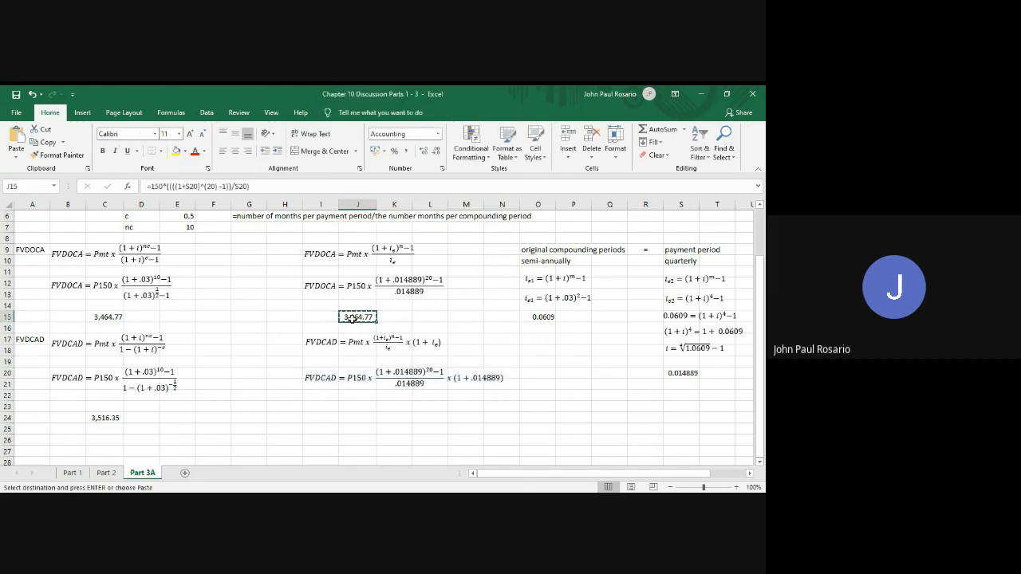
click(357, 418)
key(Return)
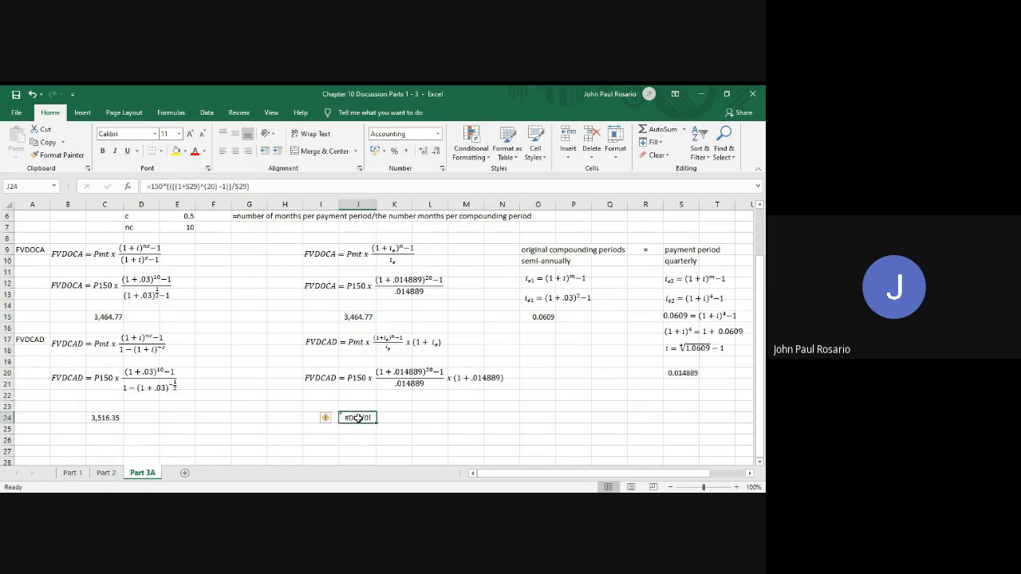
Point both rate references in the J24 formula to cell S20, the equivalent quarterly rate
double_click(357, 417)
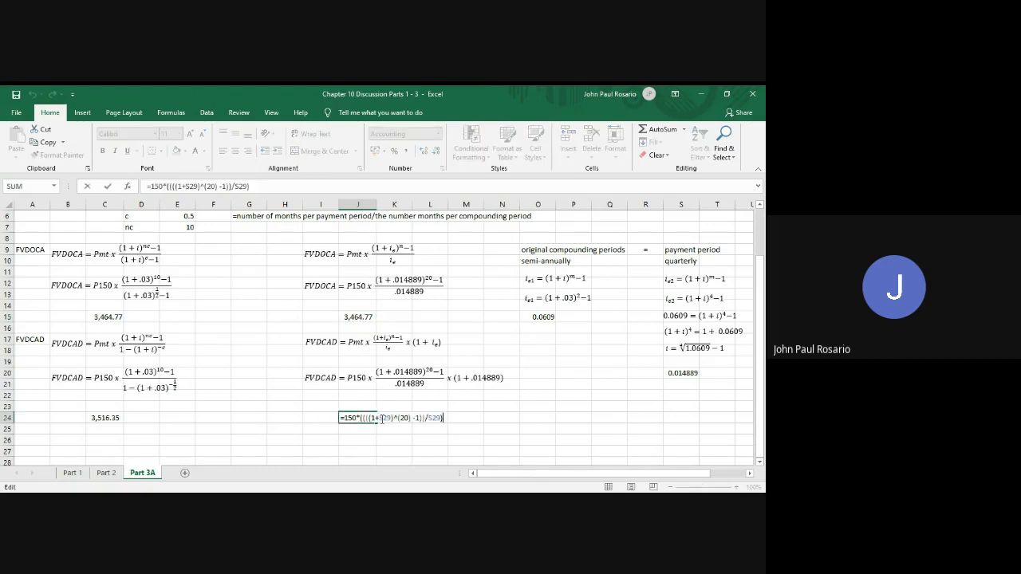
drag(379, 418, 389, 422)
click(685, 372)
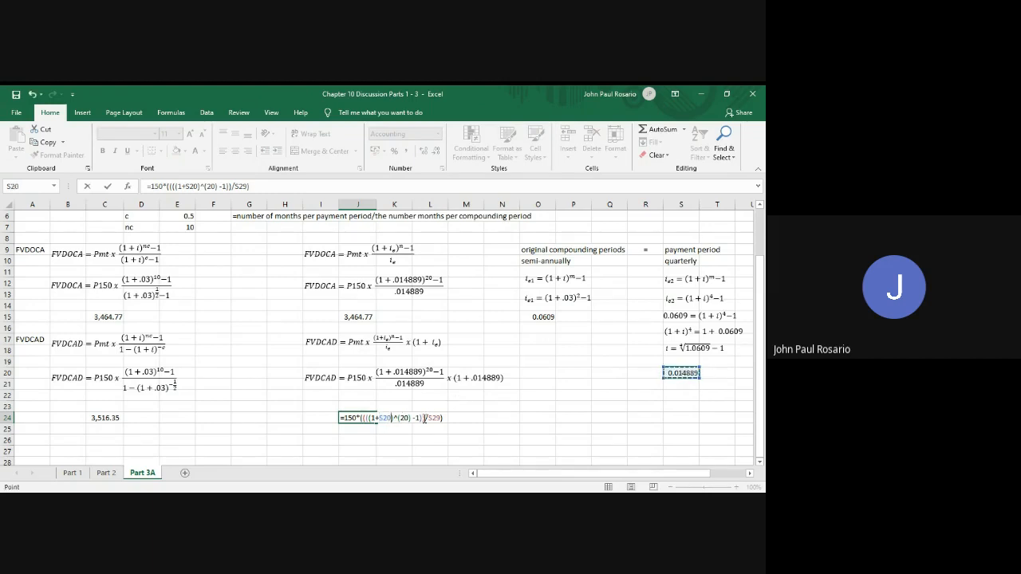
drag(427, 419, 442, 419)
click(672, 373)
key(Right)
key(Left)
Multiply the J24 formula by (1+S20) and enter it
click(443, 418)
text(*(1+)
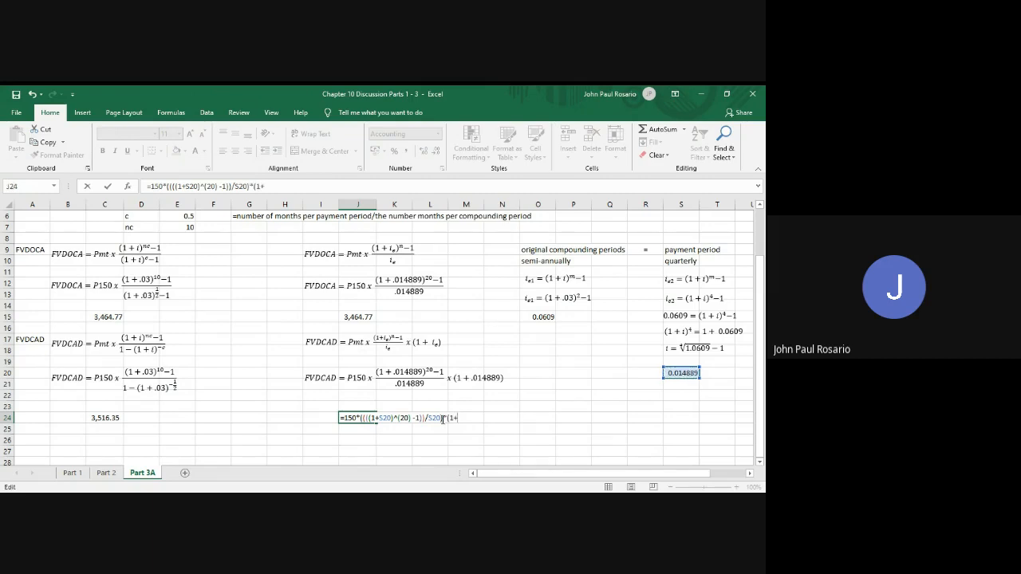
click(687, 373)
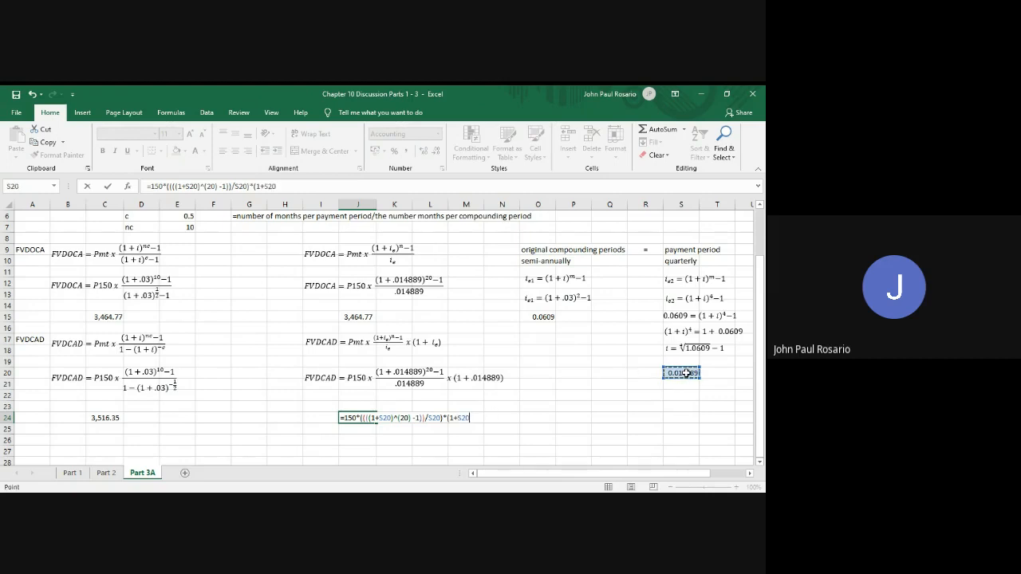
text())
key(Return)
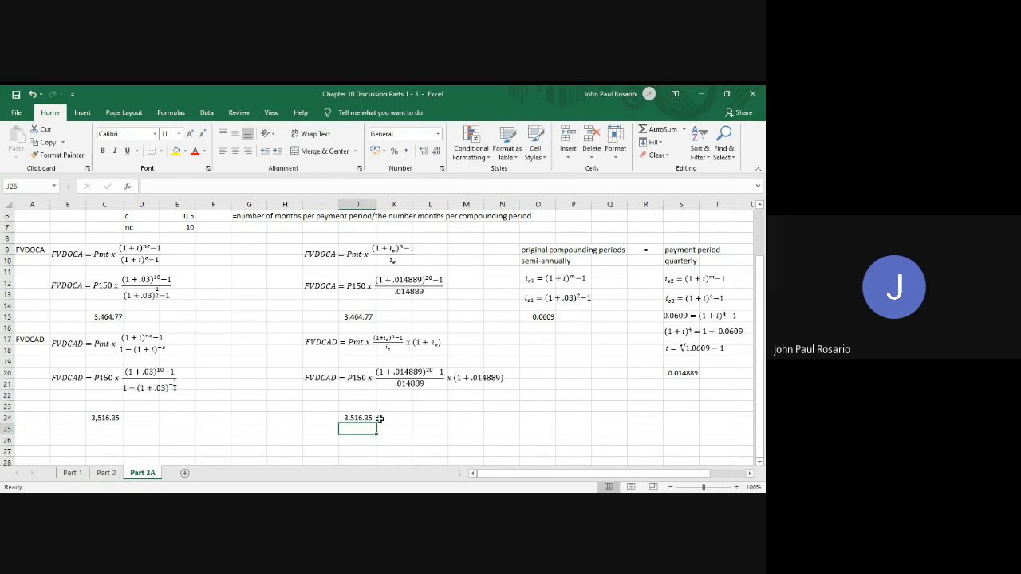
Copy rows 2 to 7 with the problem statement and given values, and paste them starting at cell A27
scroll(379, 418, up, 2)
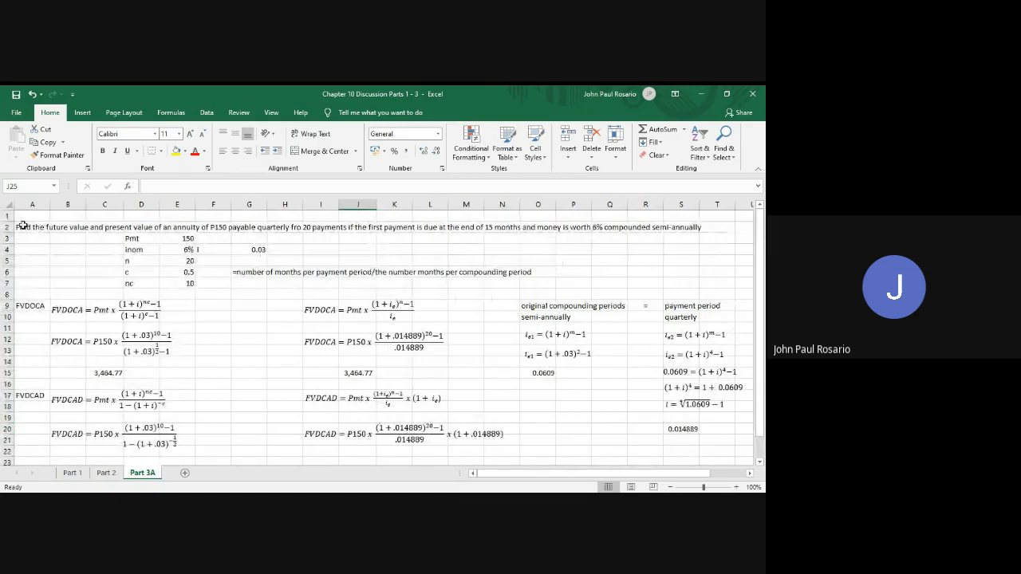
click(22, 226)
key(shift+Down)
key(shift+Down)
key(shift+Down)
key(shift+Down)
key(shift+Down)
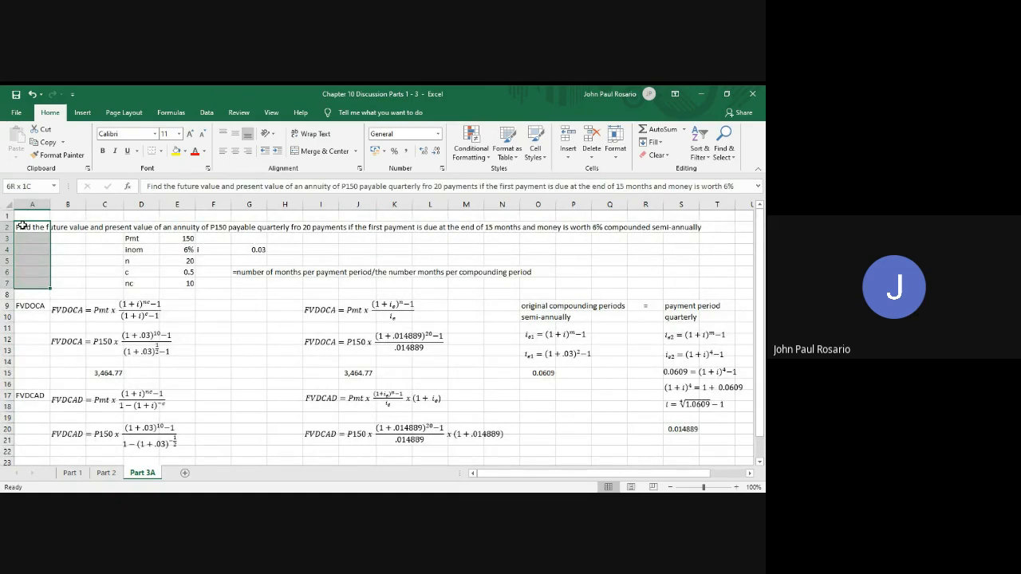
key(shift+space)
key(ctrl+c)
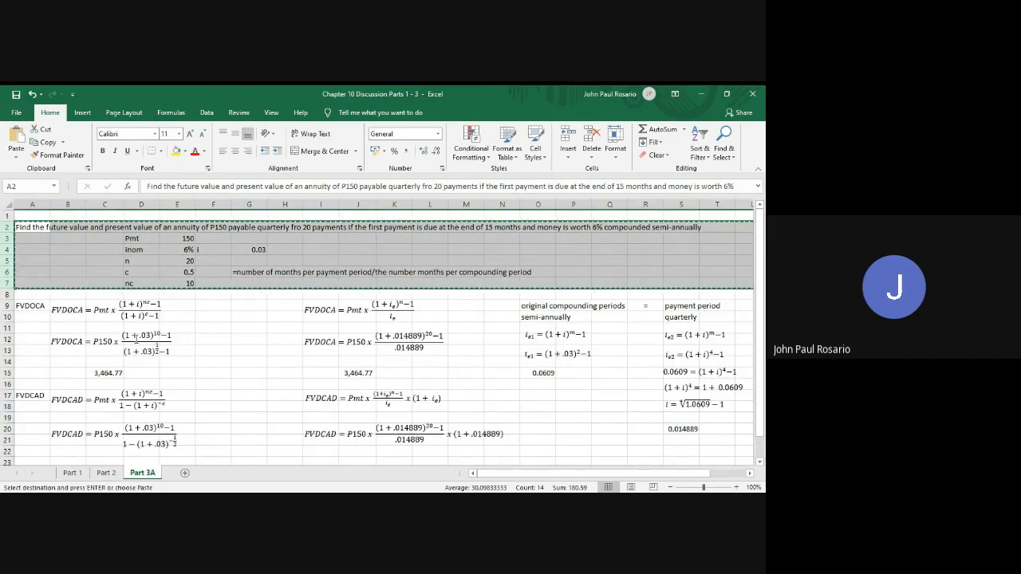
scroll(137, 337, down, 10)
scroll(136, 339, up, 7)
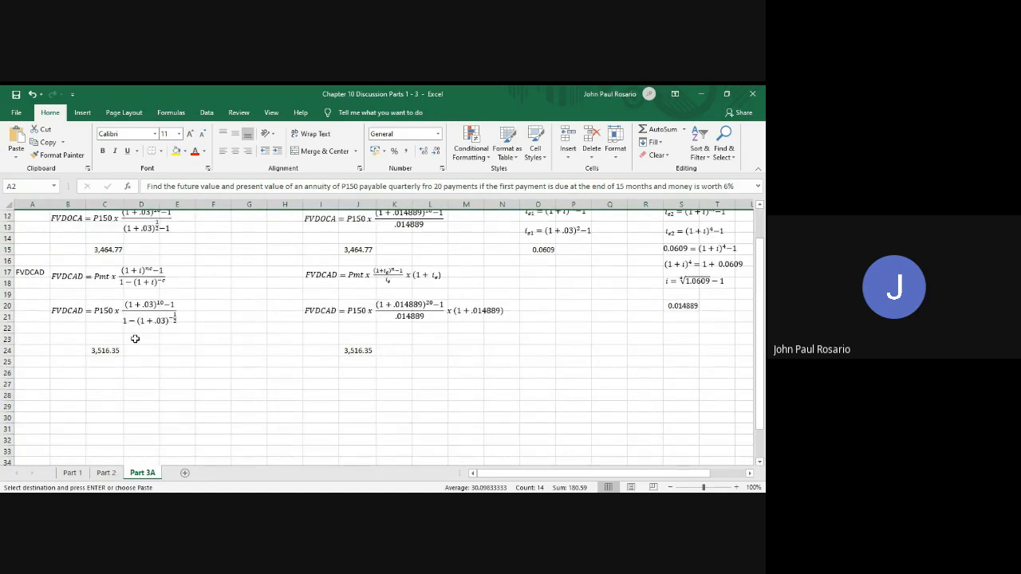
click(32, 384)
key(Return)
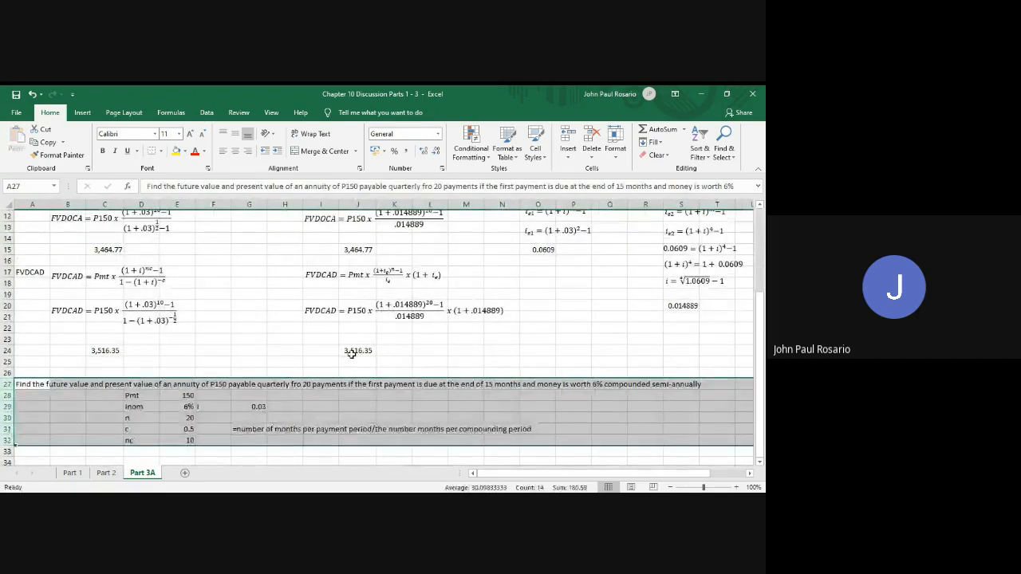
Enter the label PVDOCA in cell A34 below the copied given values
scroll(352, 354, up, 3)
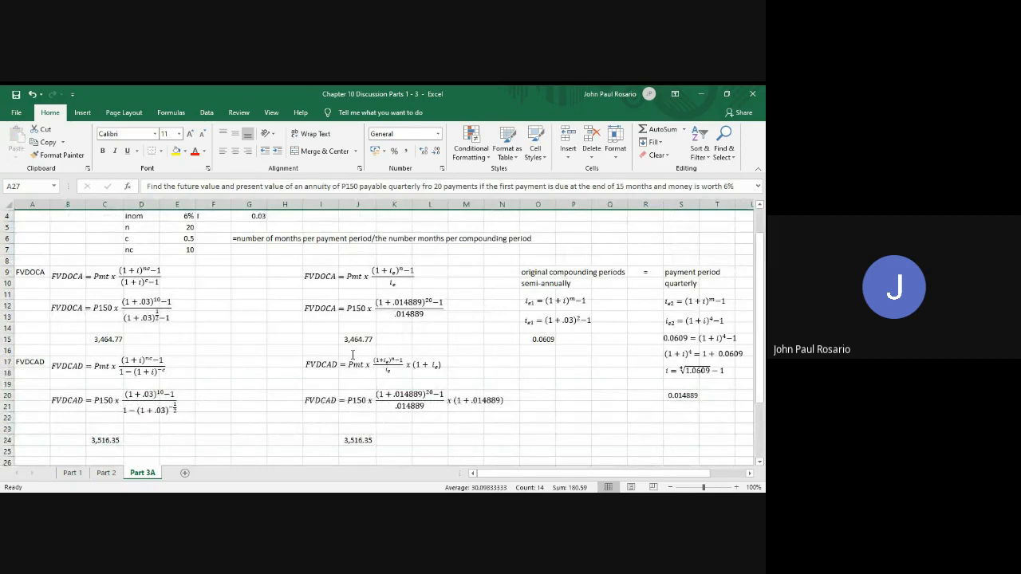
scroll(352, 354, up, 1)
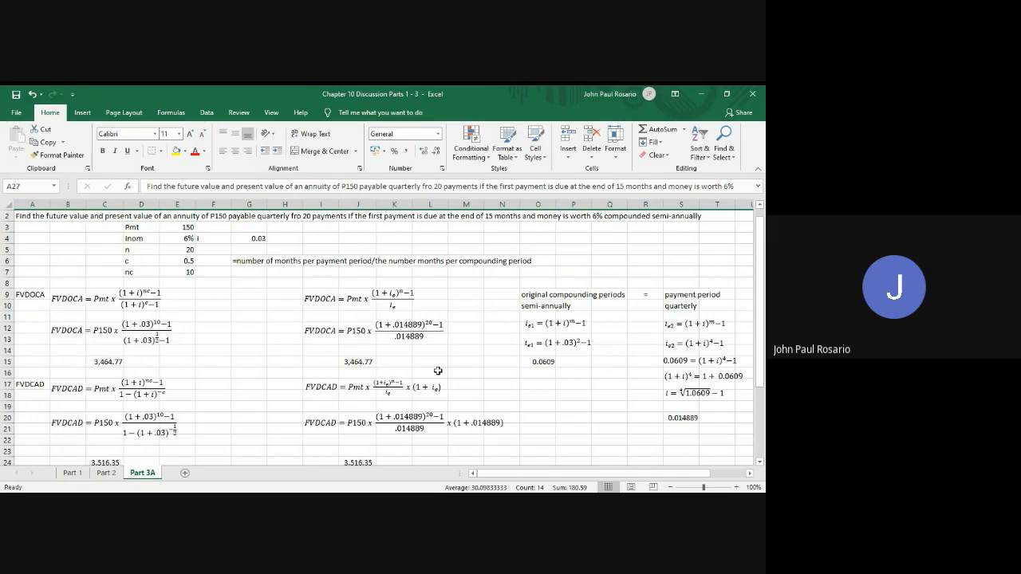
scroll(438, 371, down, 5)
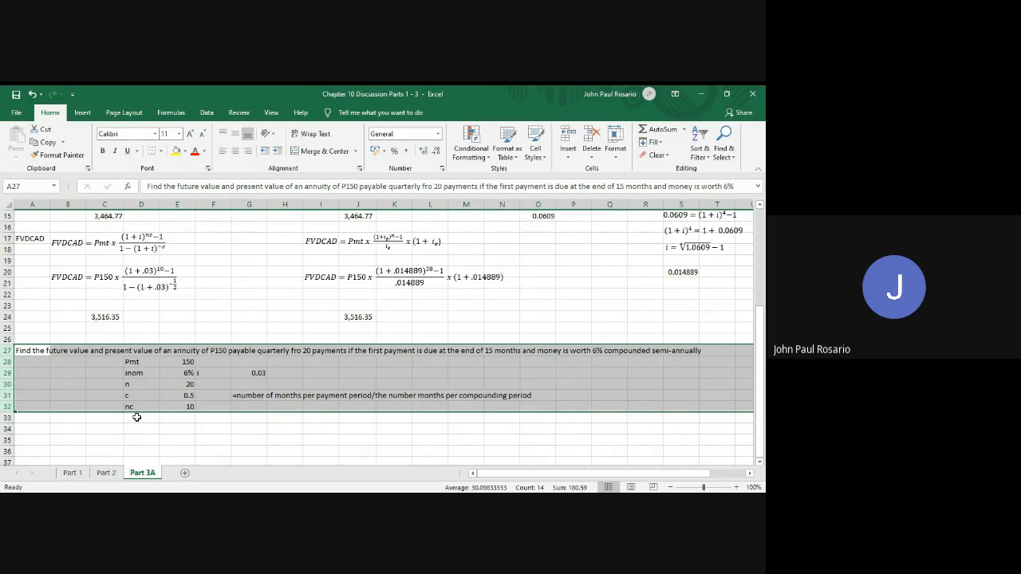
click(32, 430)
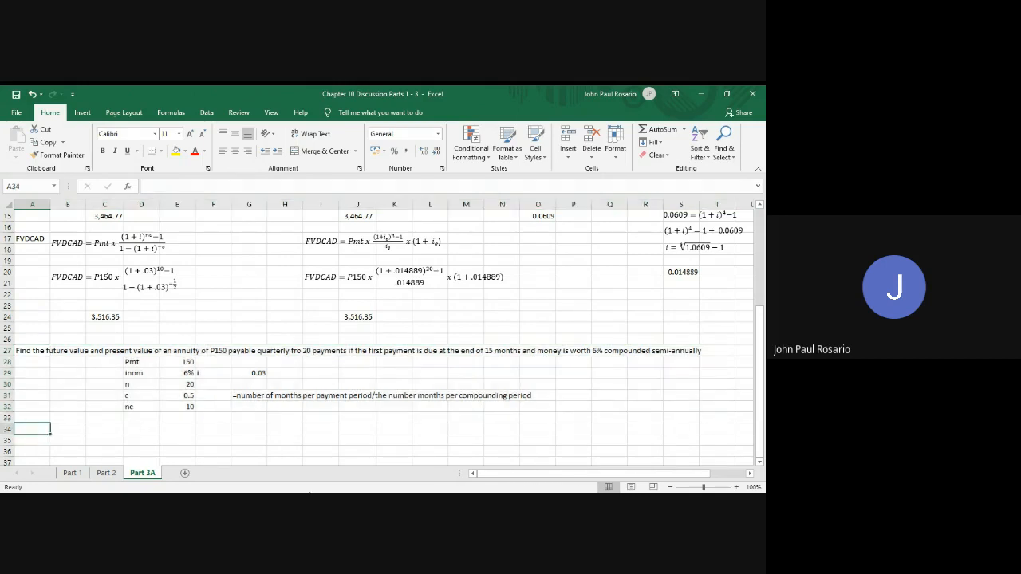
text(PV)
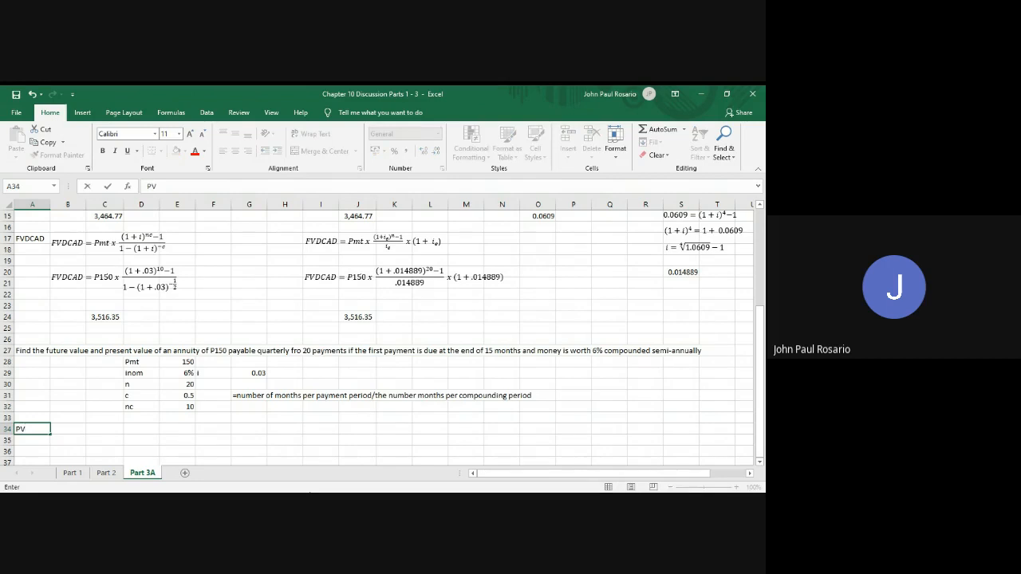
text(DOCA)
key(Tab)
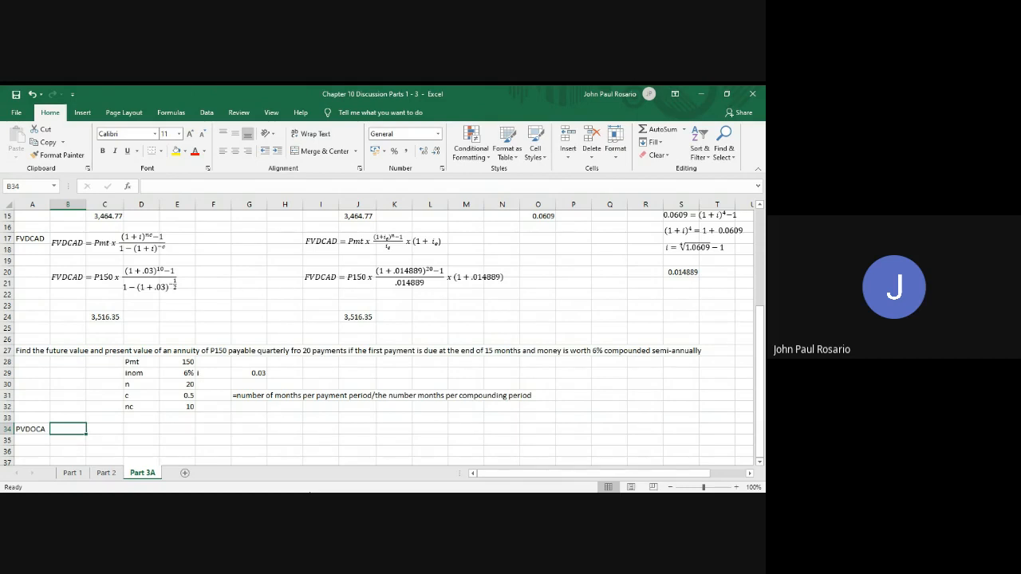
Insert a blank row above the PVDOCA label and enter the label d in cell D33 below nc
key(shift+space)
key(ctrl+shift+plus)
key(Right)
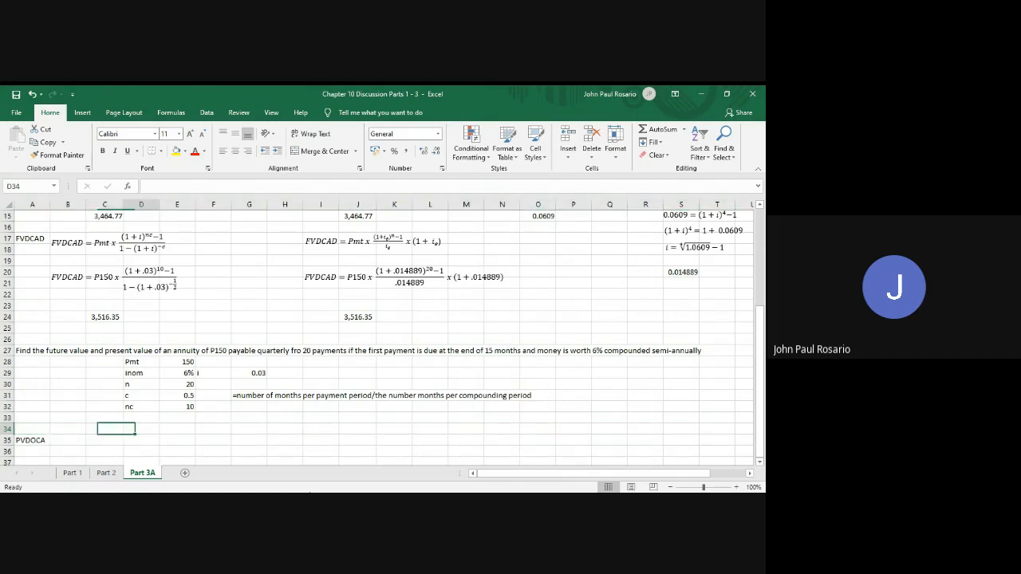
key(Right)
key(Up)
text(d)
key(Tab)
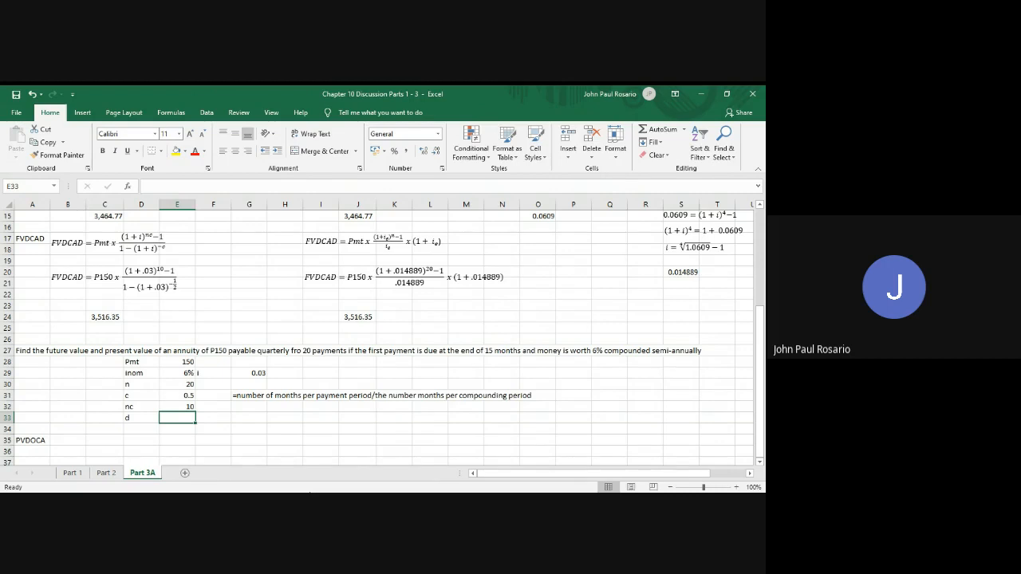
Enter the formula =15/3 in cell E33 as the value for d
double_click(177, 418)
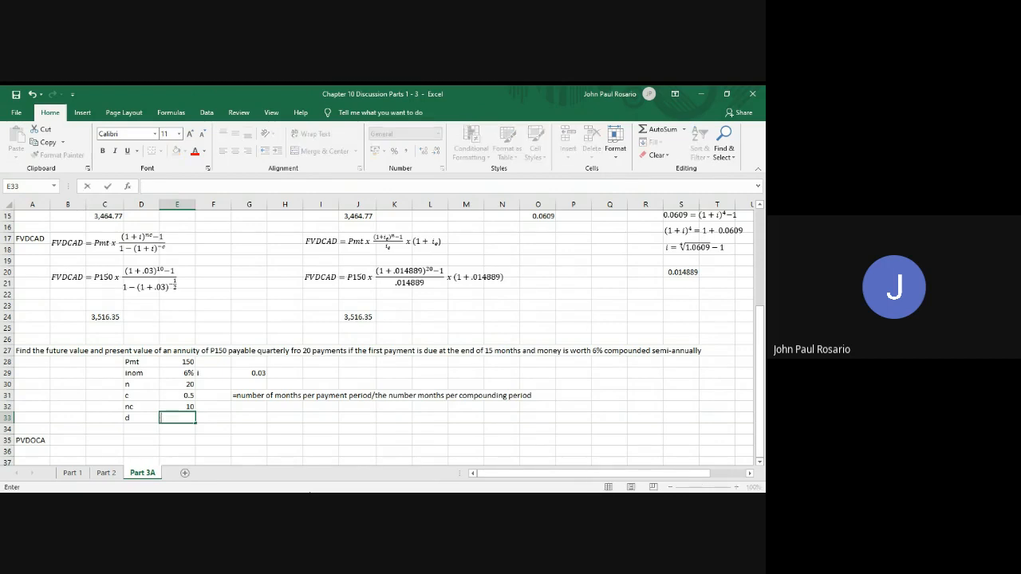
text(=)
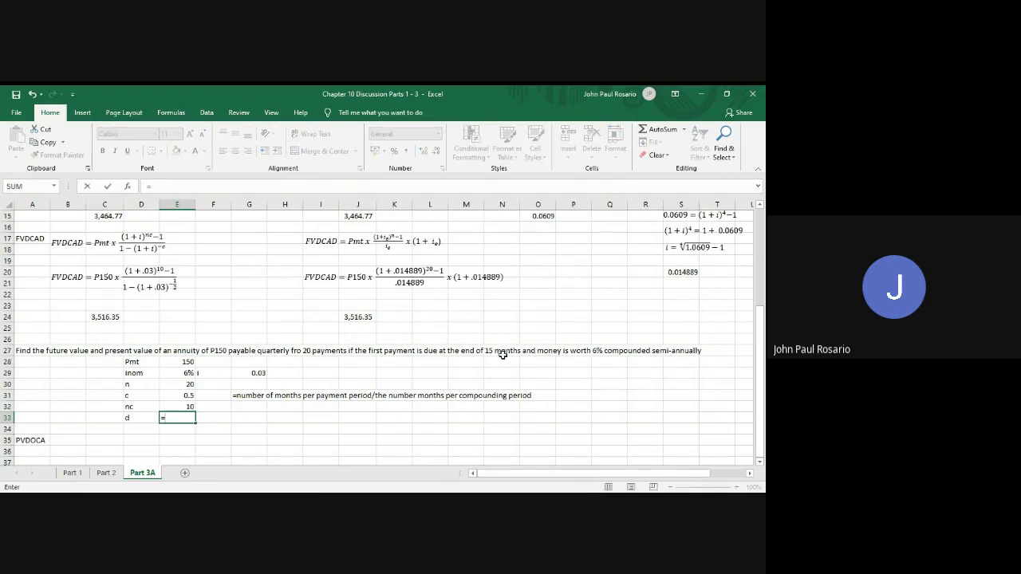
text(15)
text(/3)
key(Return)
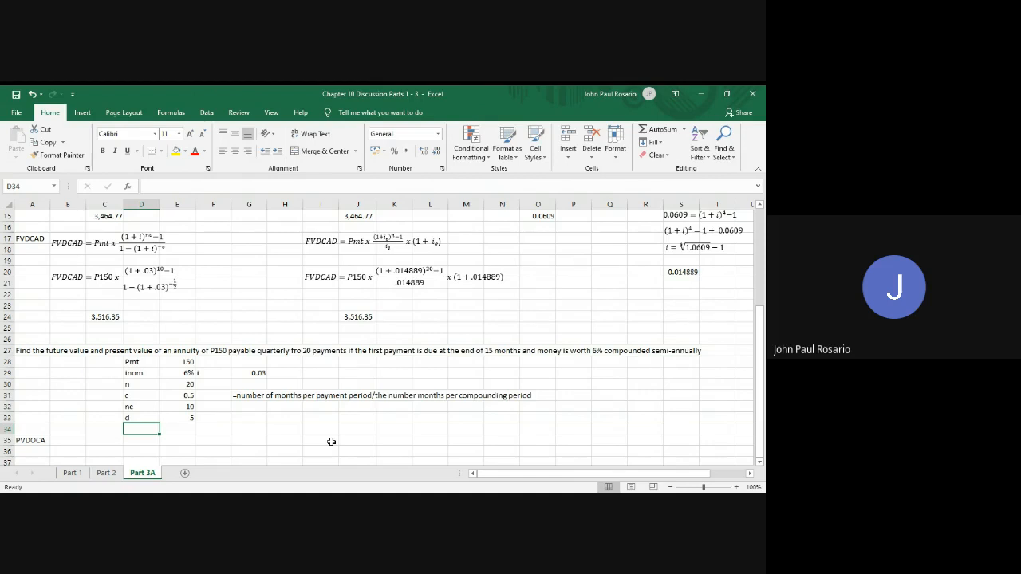
Extend the d formula in cell E33 to =15/3-1
key(Right)
key(Right)
key(Right)
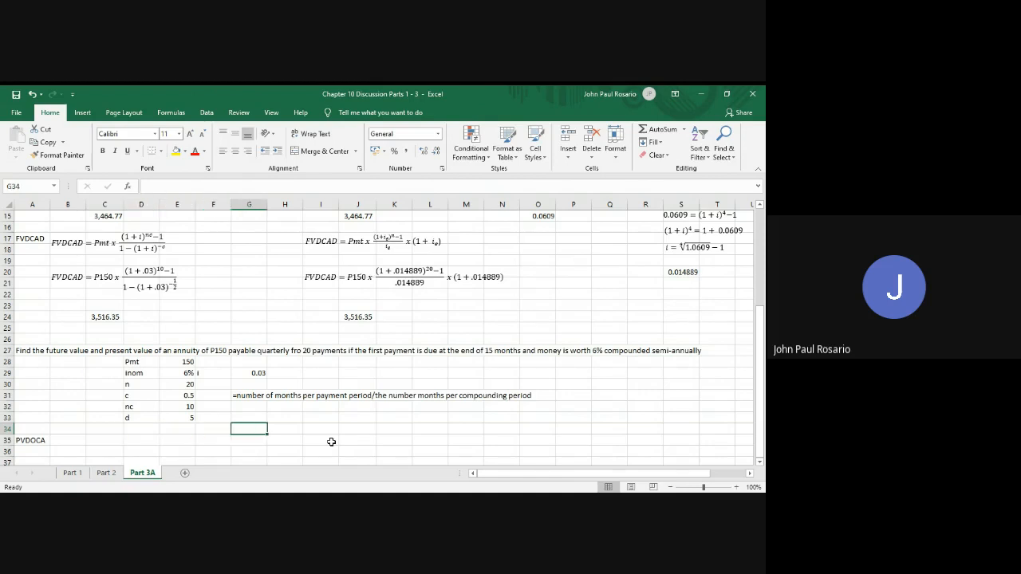
key(Left)
key(Left)
key(Up)
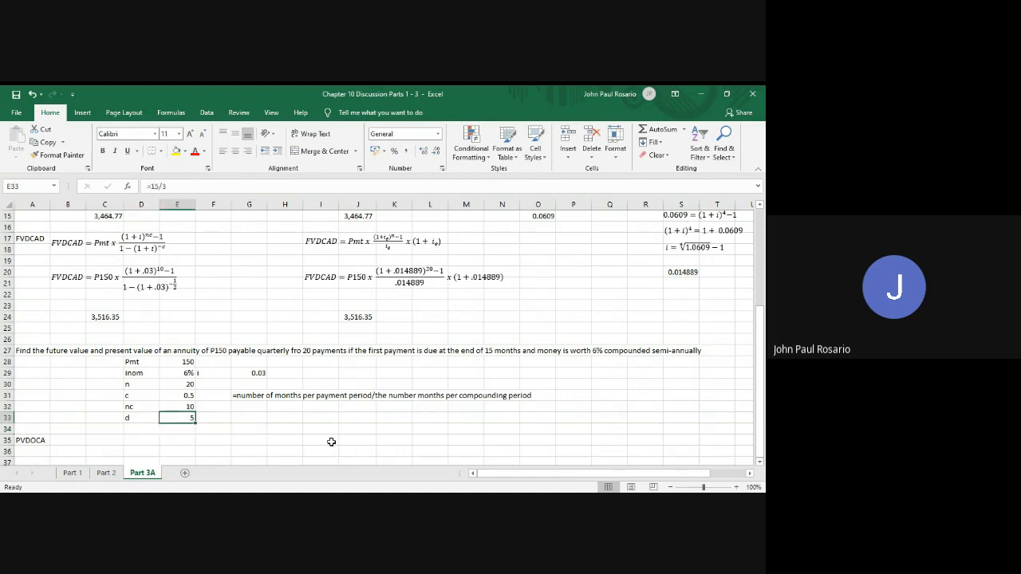
key(F2)
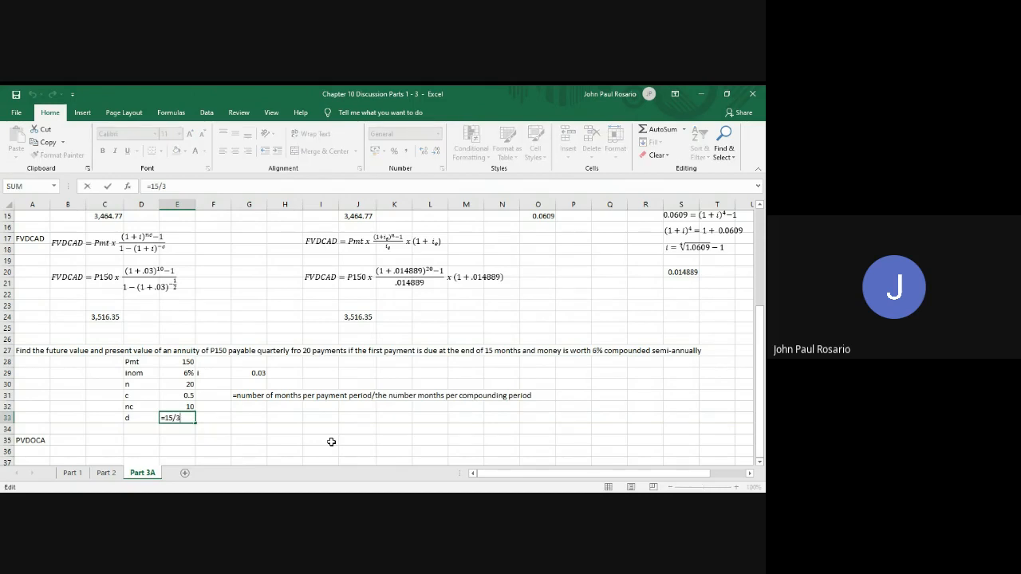
text(-1)
key(Return)
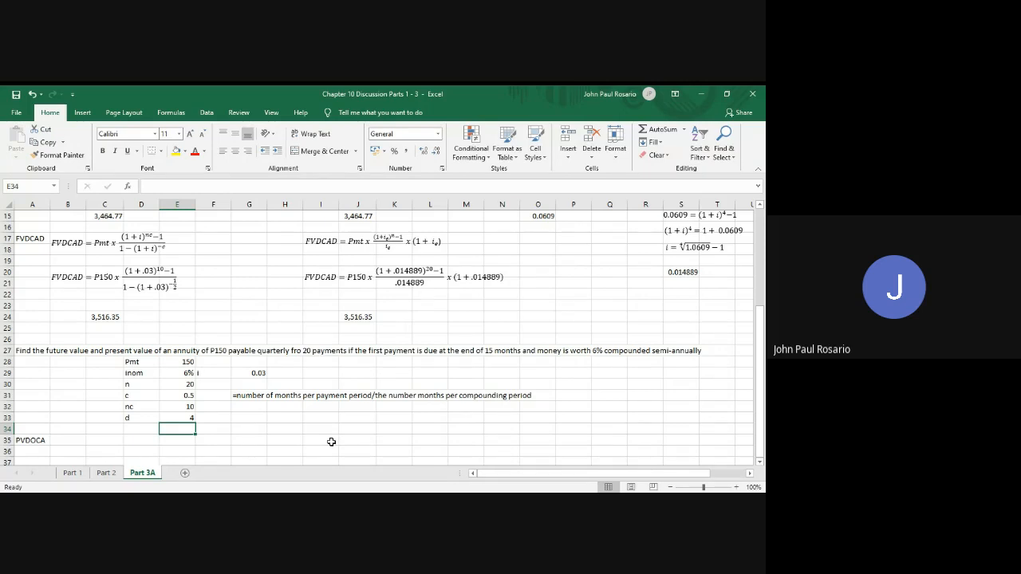
Enter the formula =15/3 in cell E34, directly below the value of d, as the alternative deferral value
text(5)
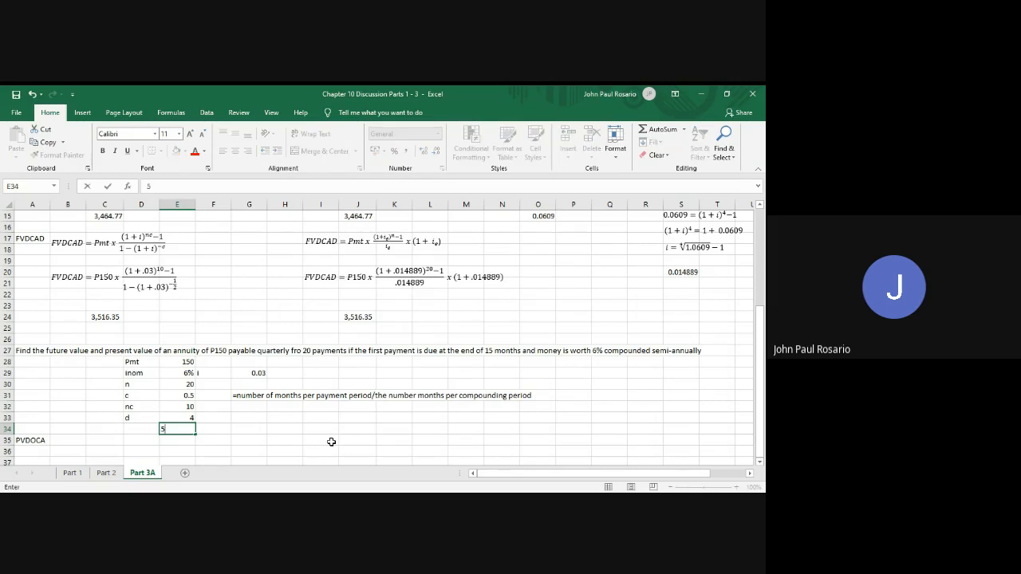
key(Return)
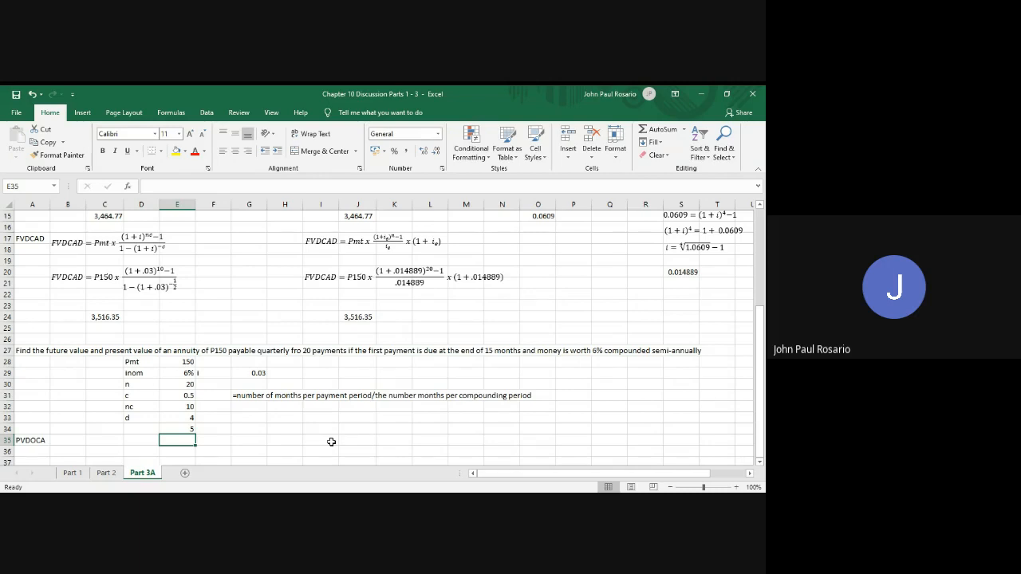
key(Up)
text(=15)
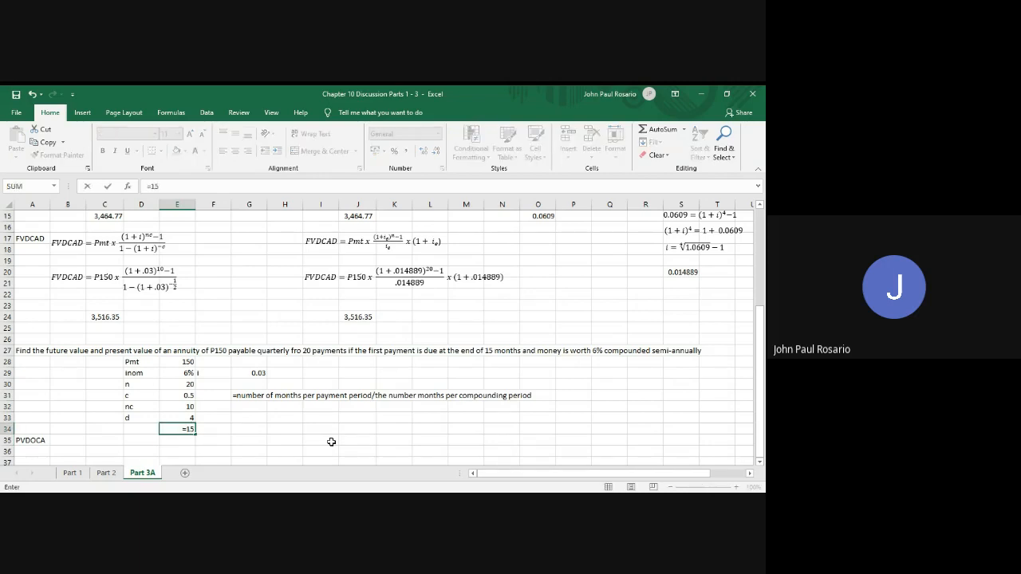
text(/3)
key(Return)
key(Up)
key(Up)
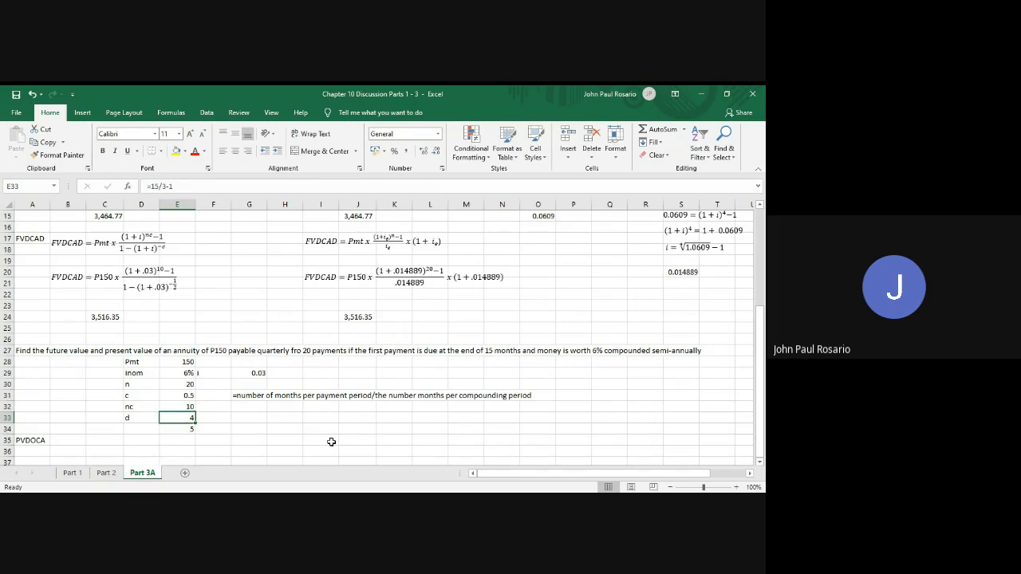
Insert a blank row at row 35, between the given values and the PVDOCA label
key(Down)
key(Down)
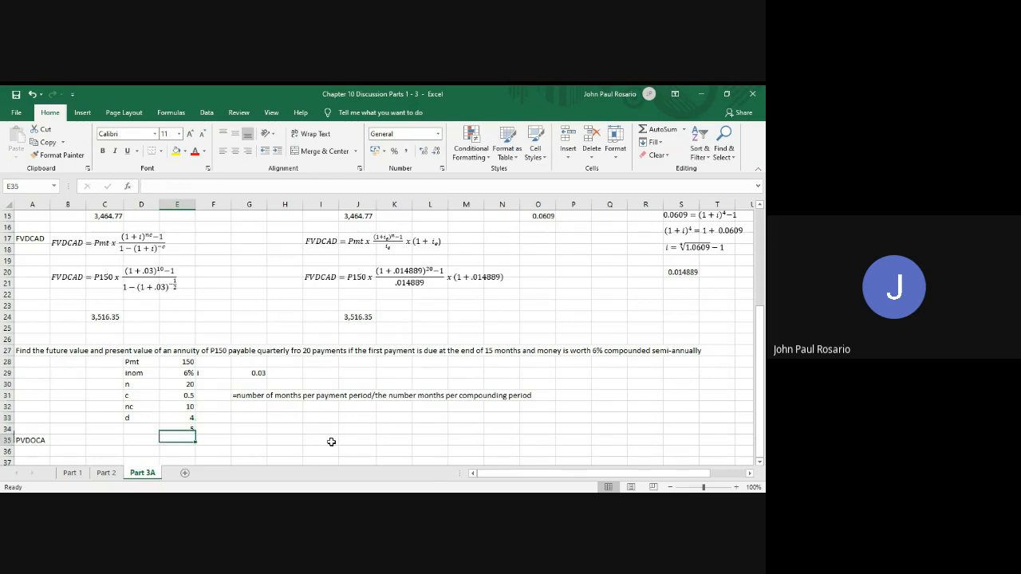
key(shift+space)
key(ctrl+shift+plus)
scroll(331, 442, down, 2)
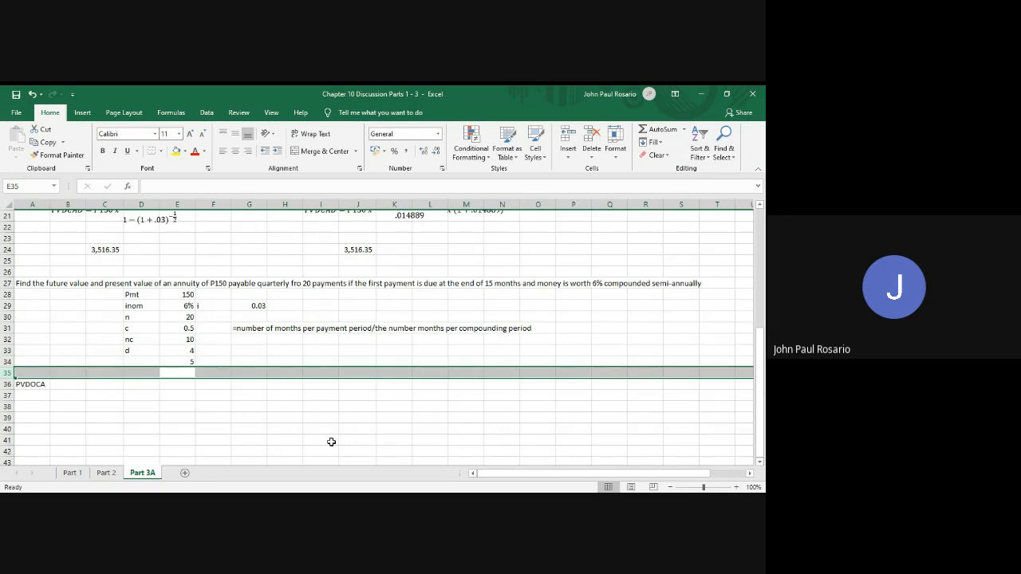
Insert a new equation box and place it at cell B36 beside the PVDOCA label
click(72, 386)
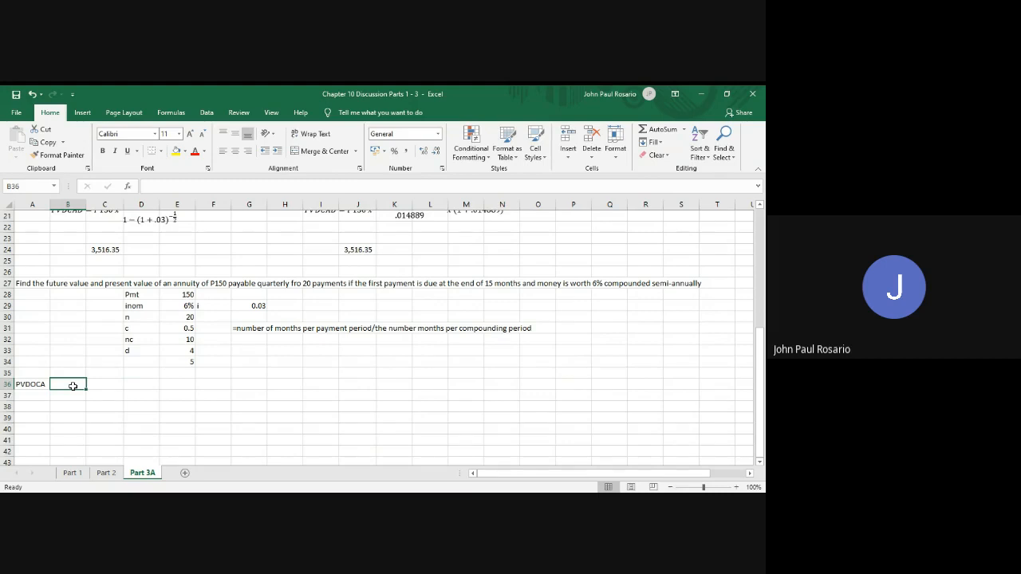
click(85, 117)
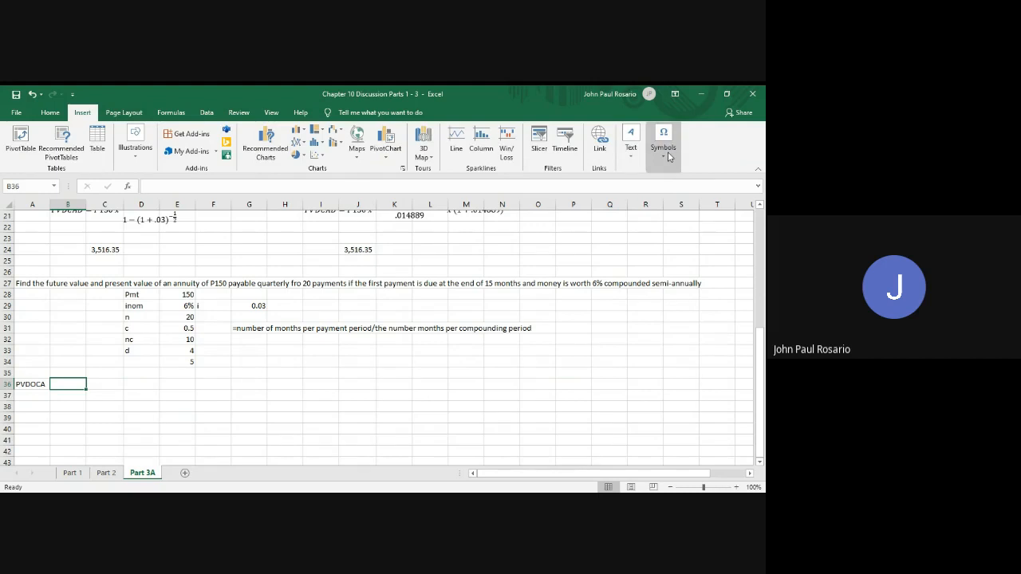
click(668, 151)
click(665, 190)
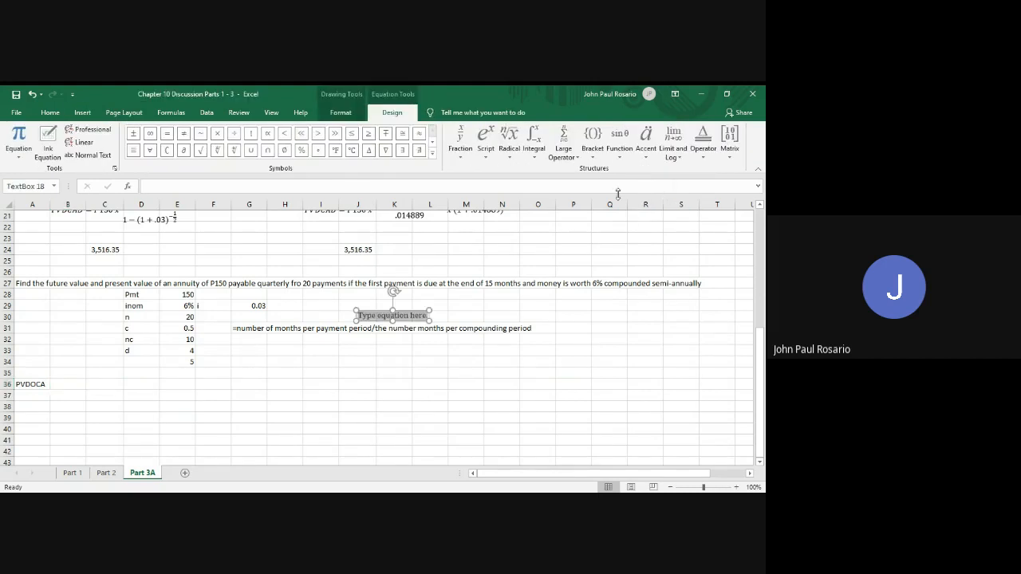
drag(400, 301, 111, 390)
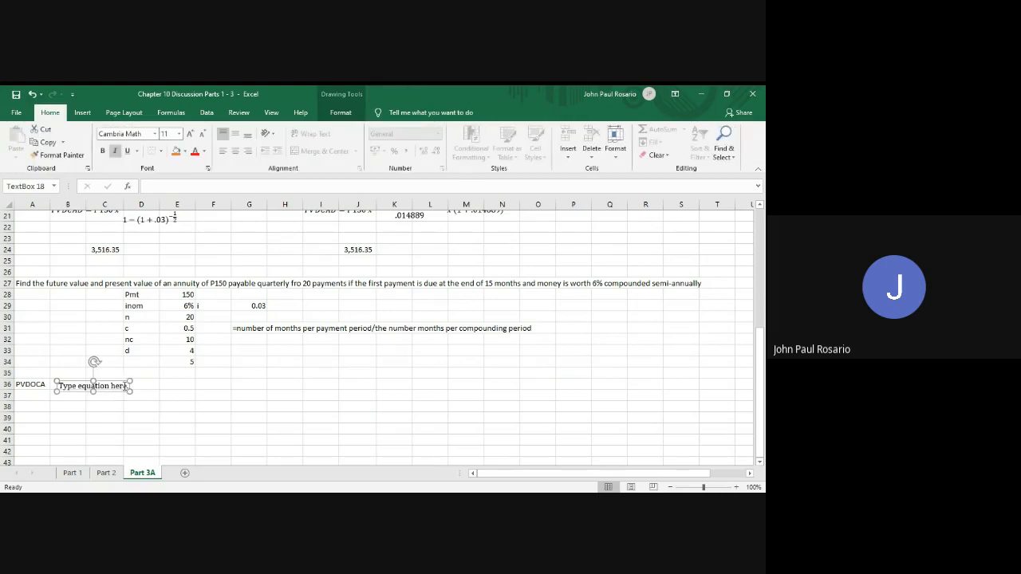
click(125, 387)
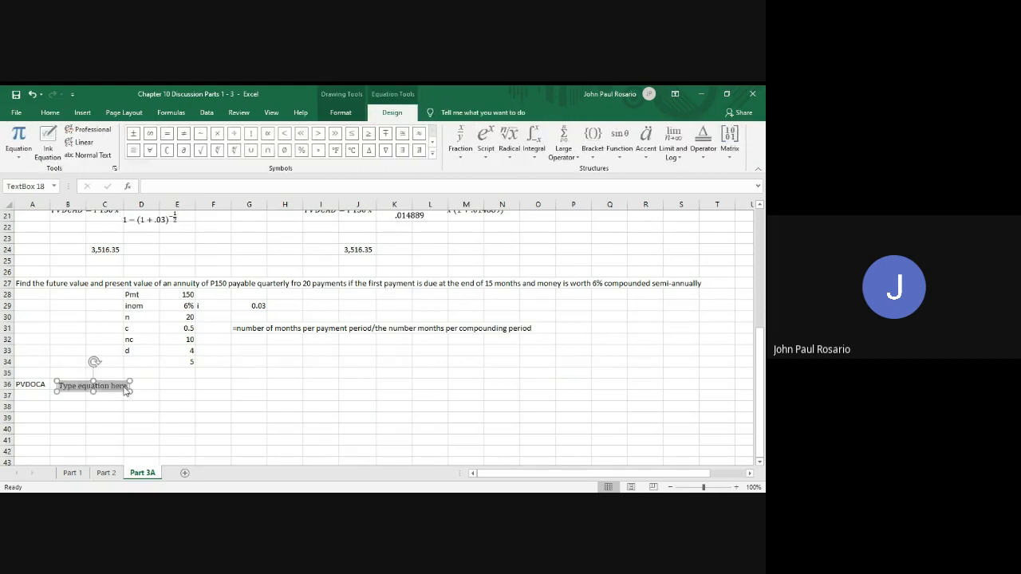
Begin the new equation with "PVDOCA ="
text(PV)
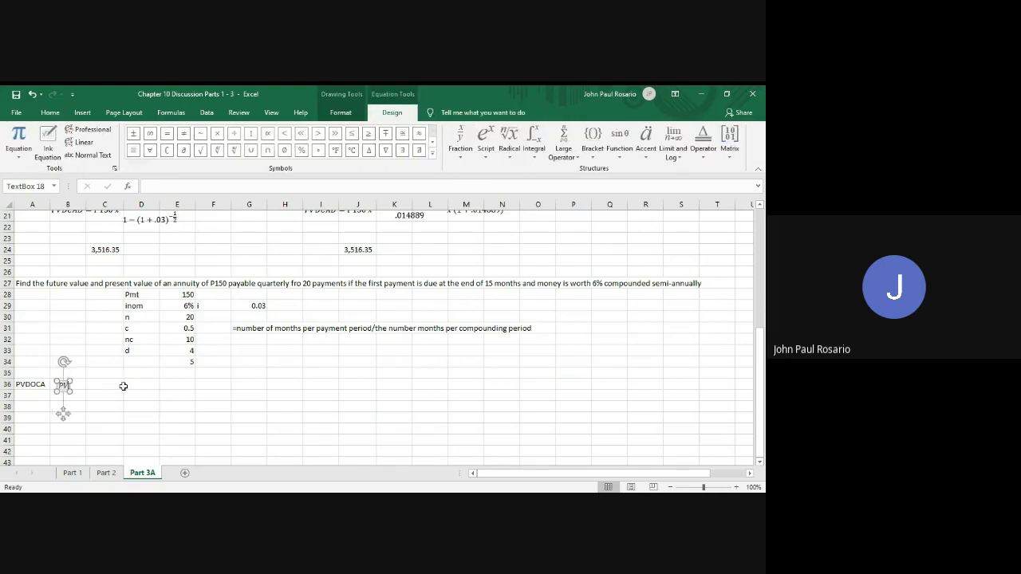
text(DOCA)
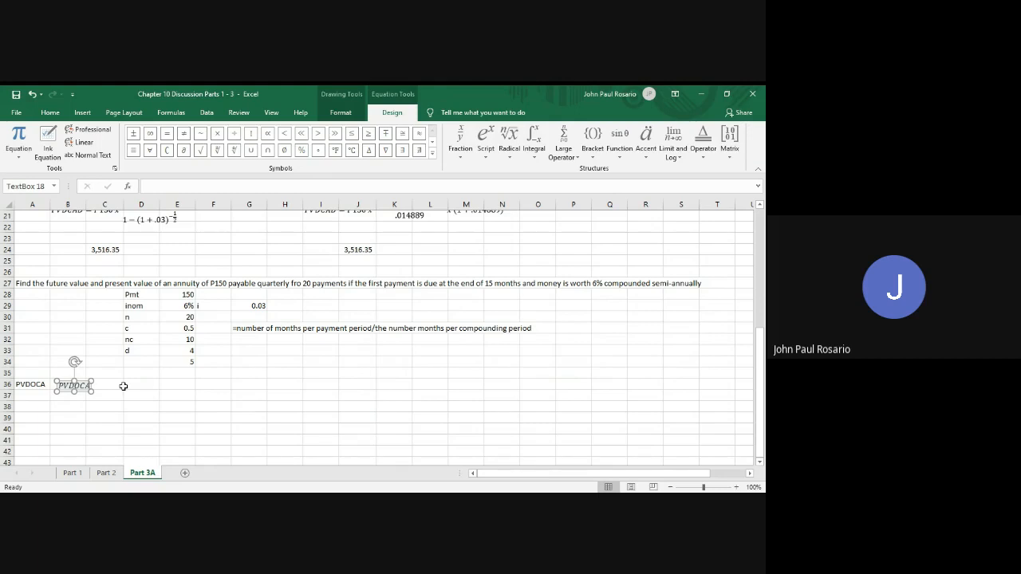
text(= Pmt)
key(BackSpace)
key(BackSpace)
key(BackSpace)
Add a stacked fraction with numerator Pmt to the PVDOCA equation and nest another stacked fraction in its denominator
click(463, 140)
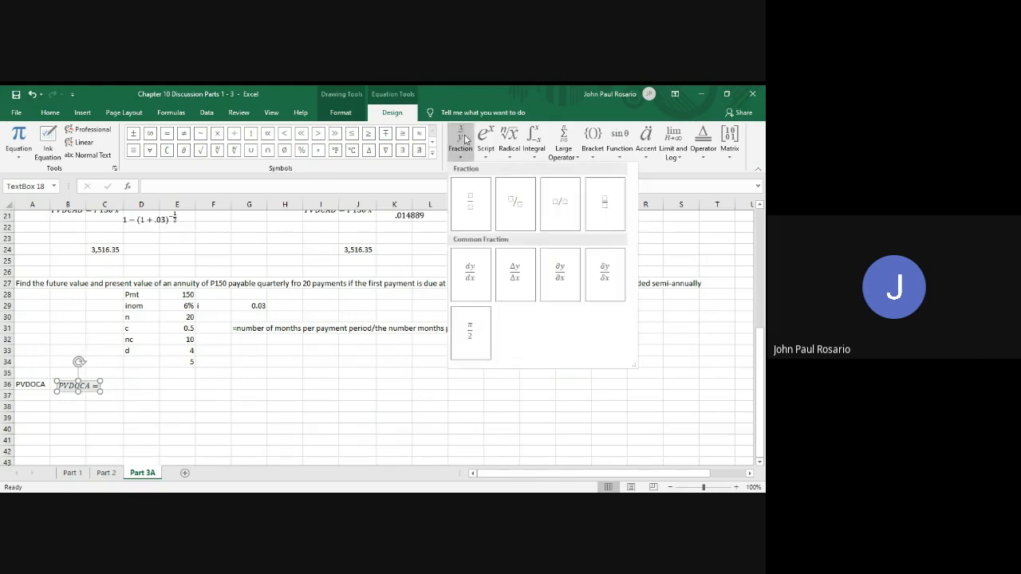
click(470, 192)
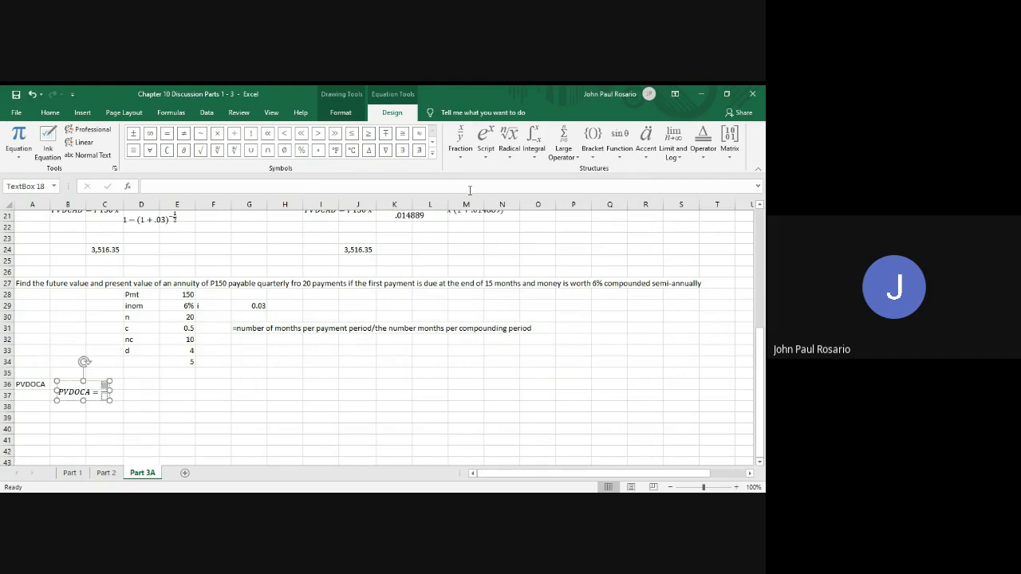
text(Pmt)
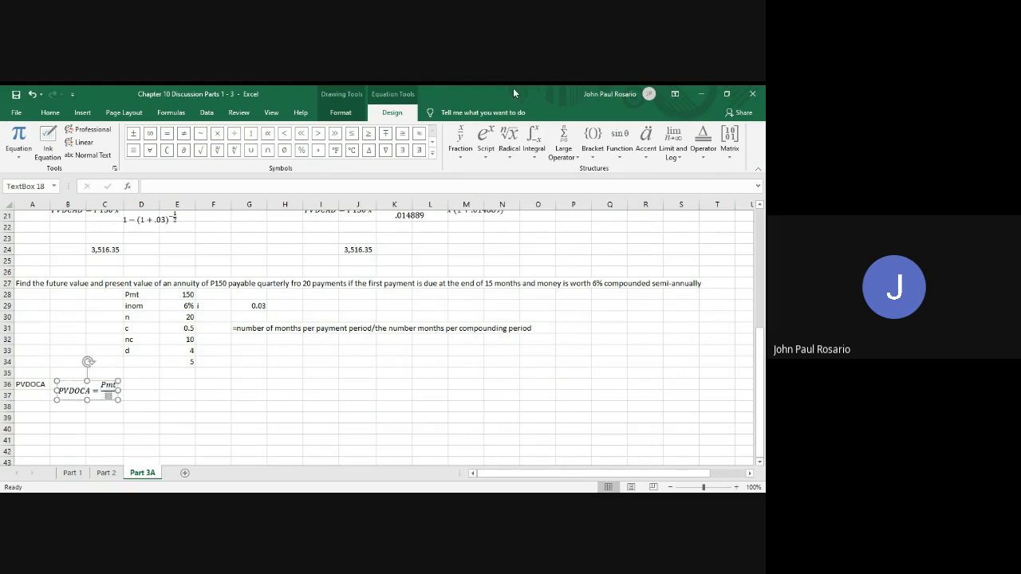
click(460, 140)
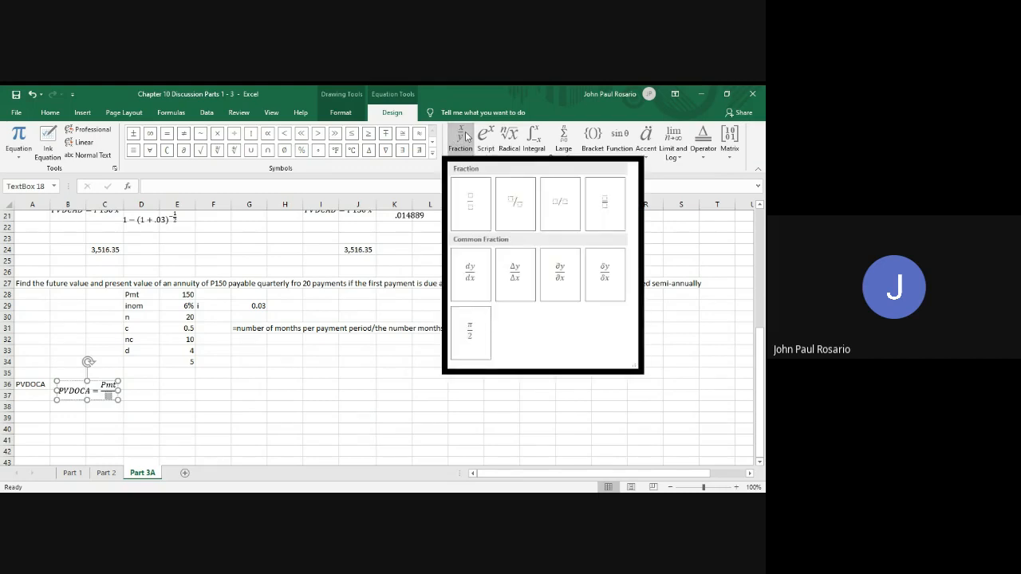
click(458, 199)
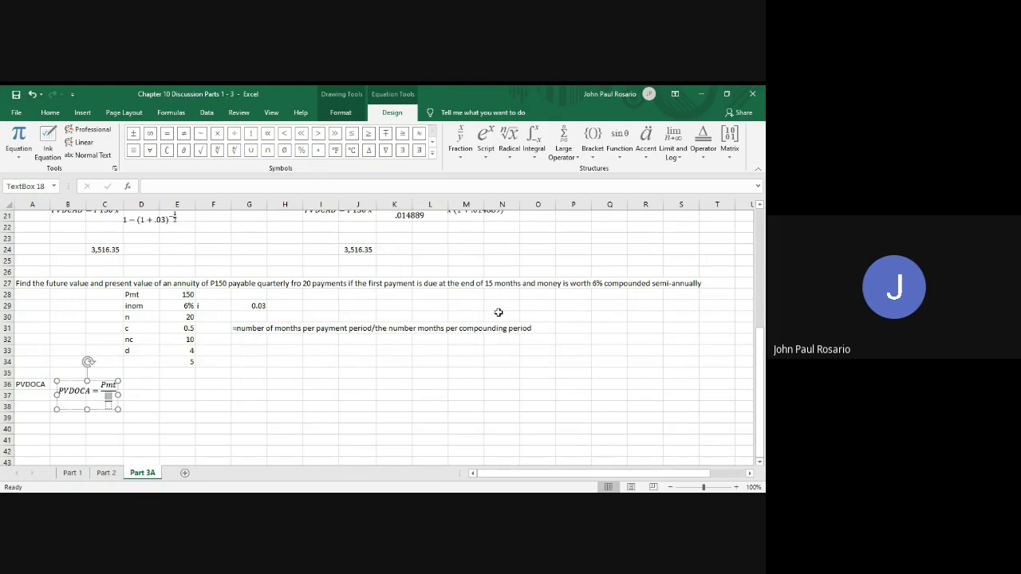
text((1 )
text(+ i)
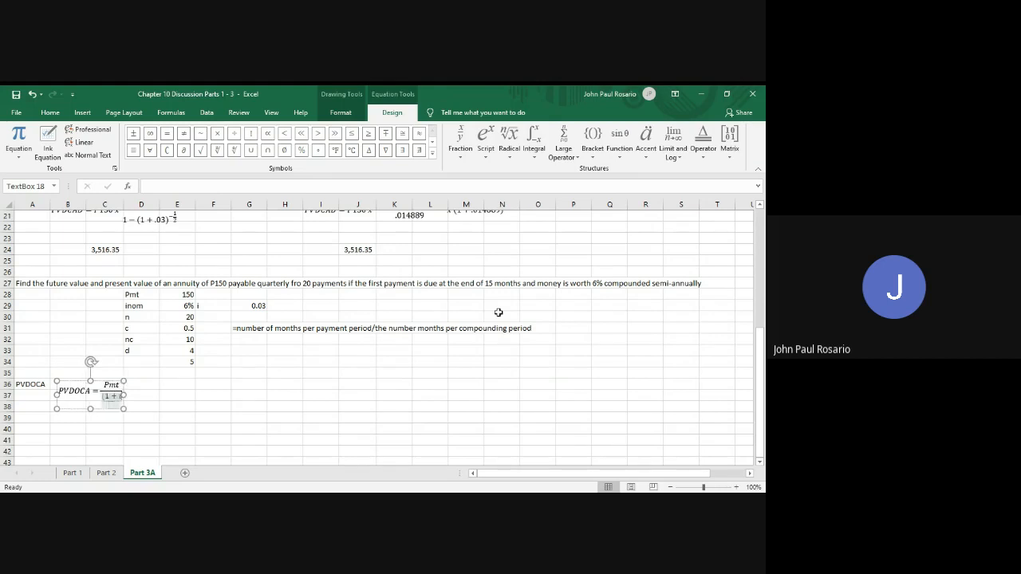
text())
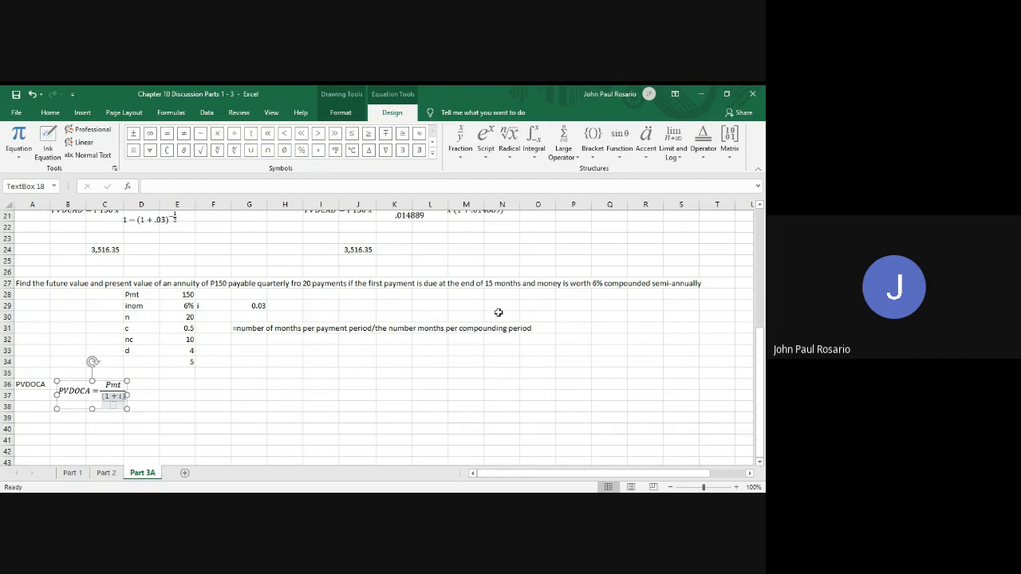
key(BackSpace)
key(BackSpace)
key(BackSpace)
key(BackSpace)
key(BackSpace)
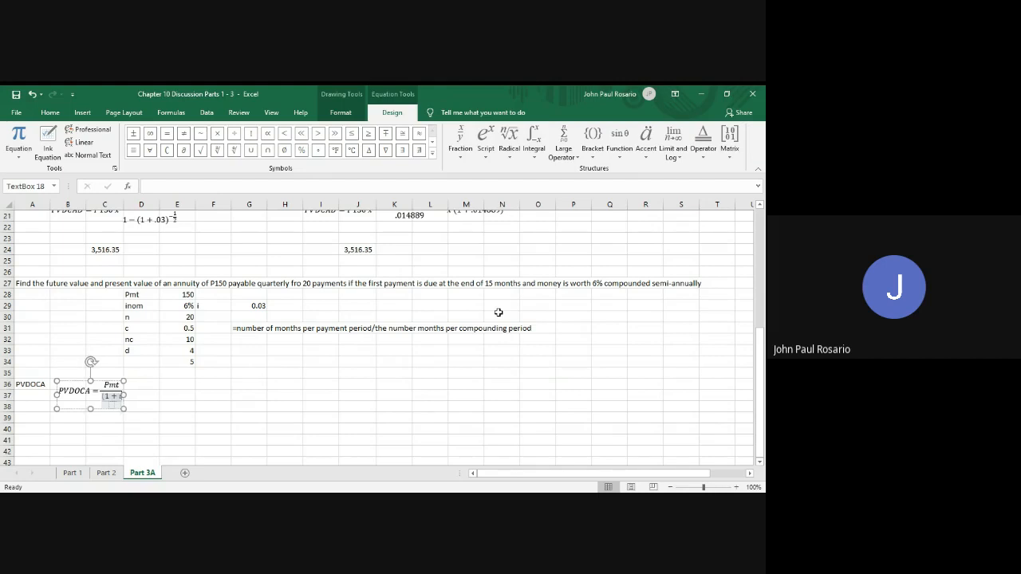
Fill the nested fraction's numerator in the PVDOCA equation with (1 + i)^c − 1, using a superscript for c
click(482, 141)
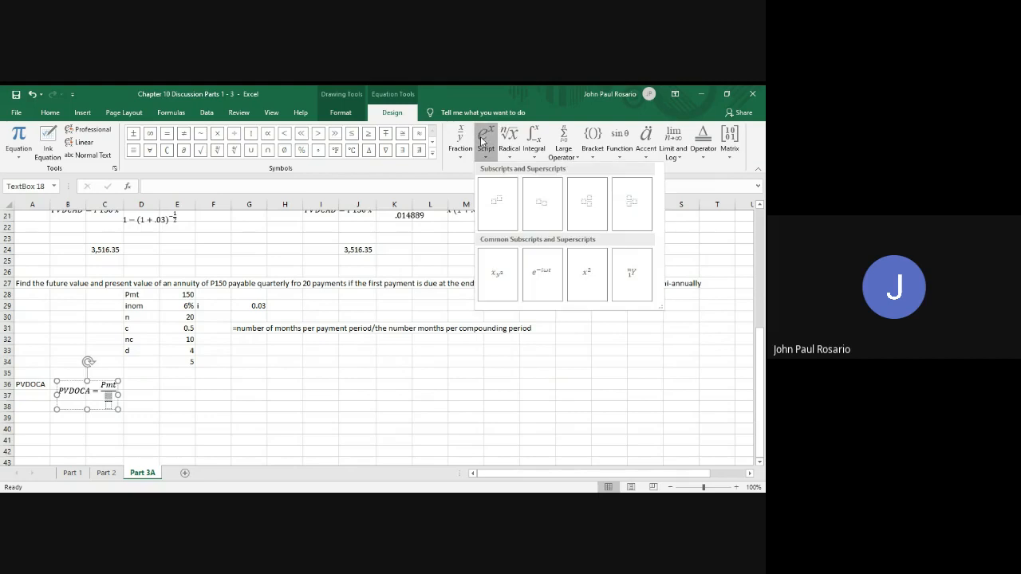
click(493, 207)
key(Left)
key(Left)
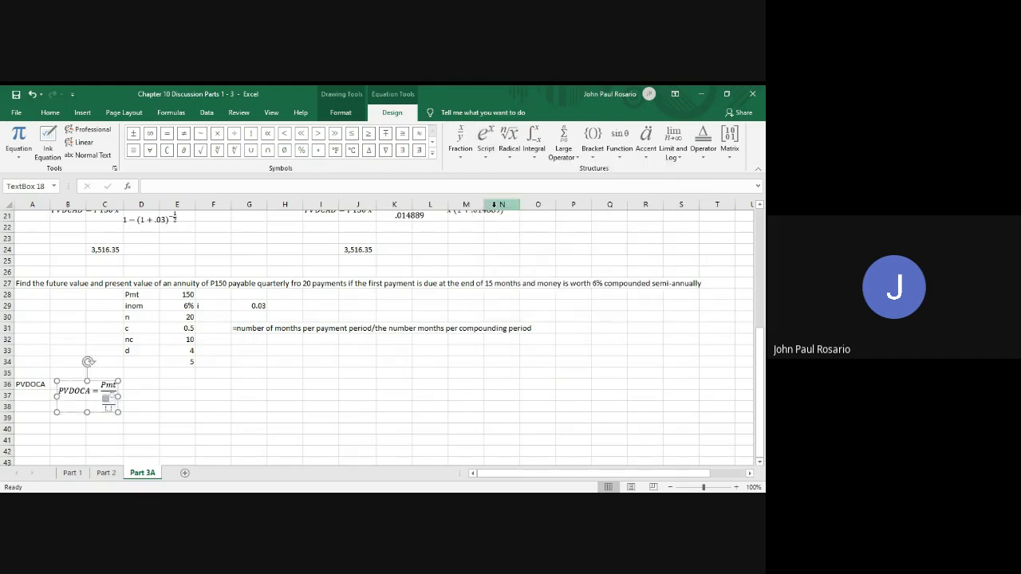
text((1 + i)
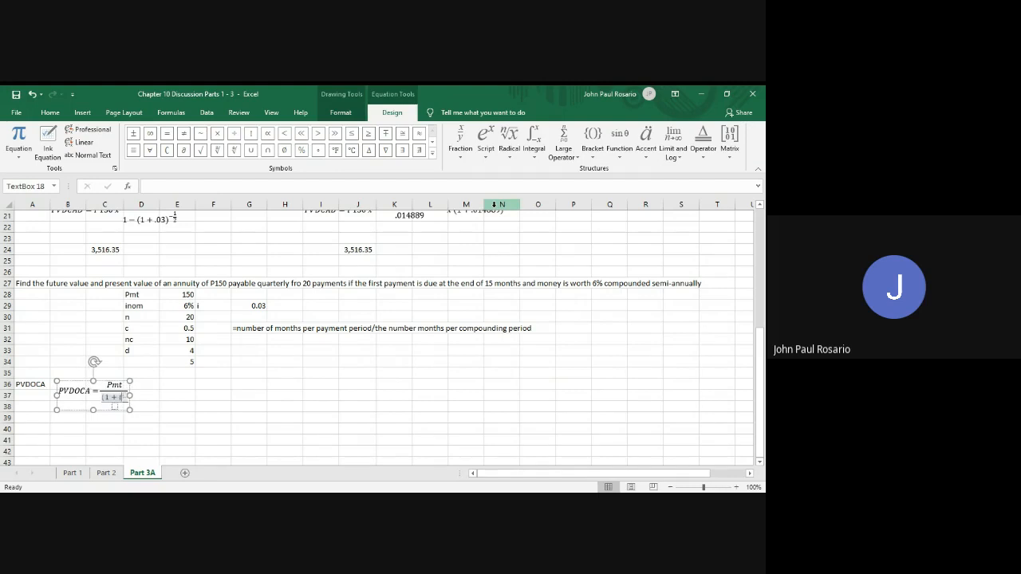
text()^)
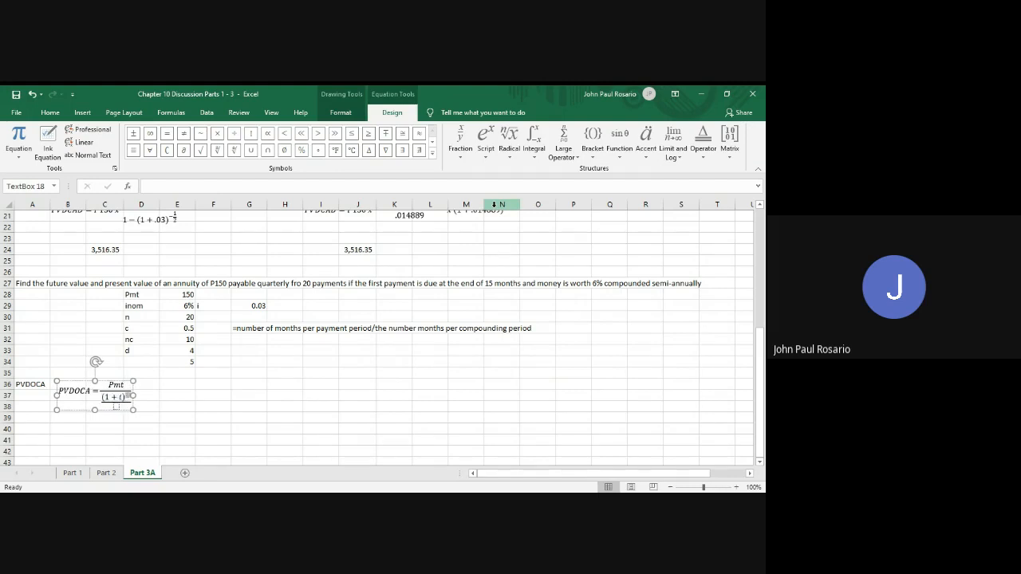
text(c)
key(Right)
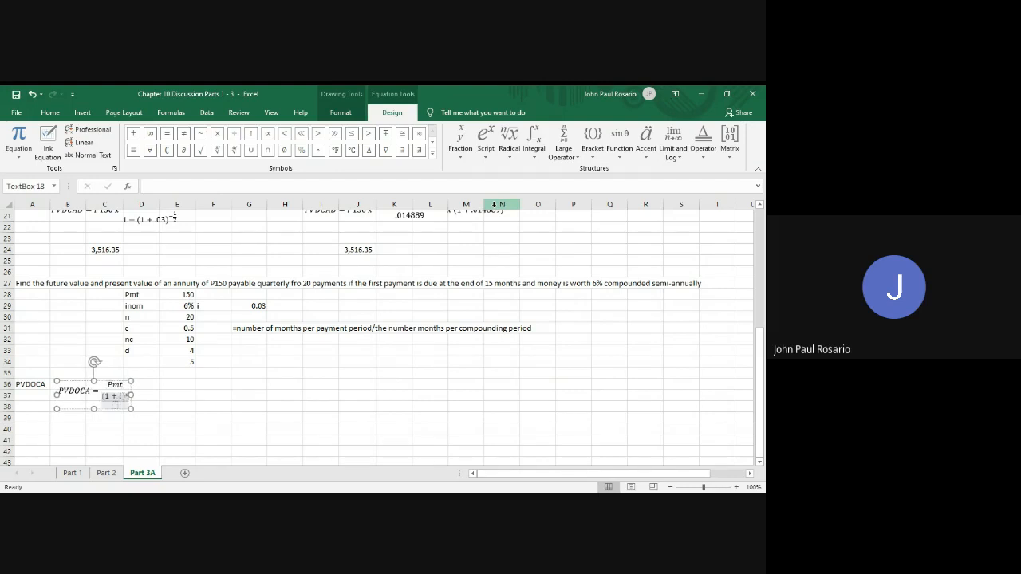
text(-1)
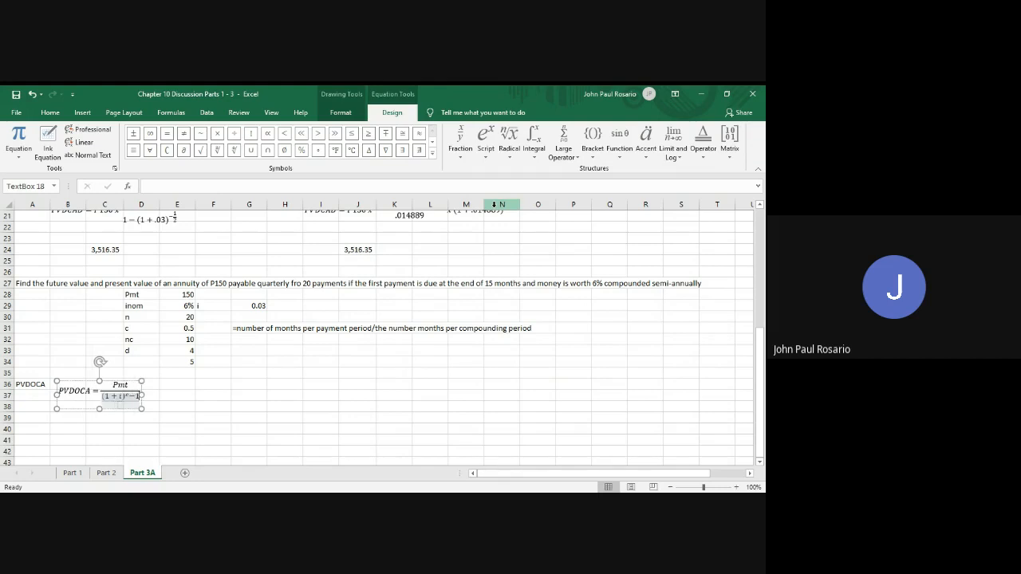
Enter i as the nested fraction's denominator and continue the equation after the main fraction with "x ("
key(Down)
text(i)
key(Right)
key(Right)
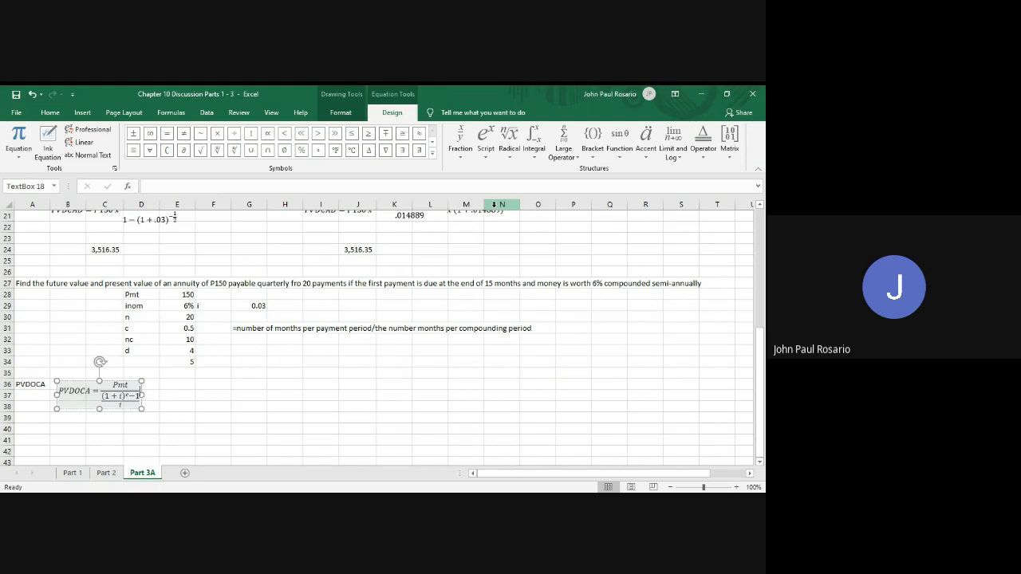
text(x )
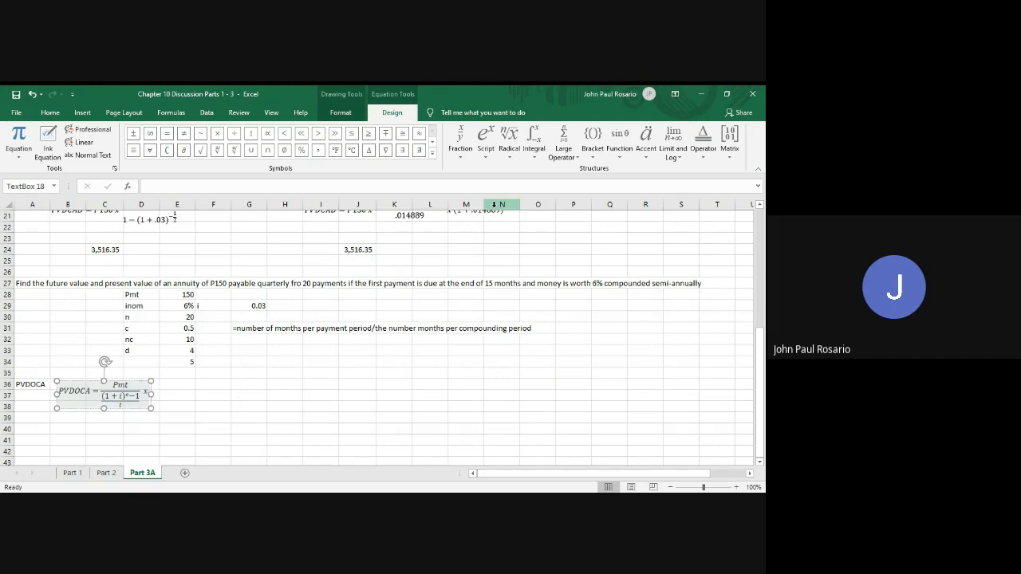
text(()
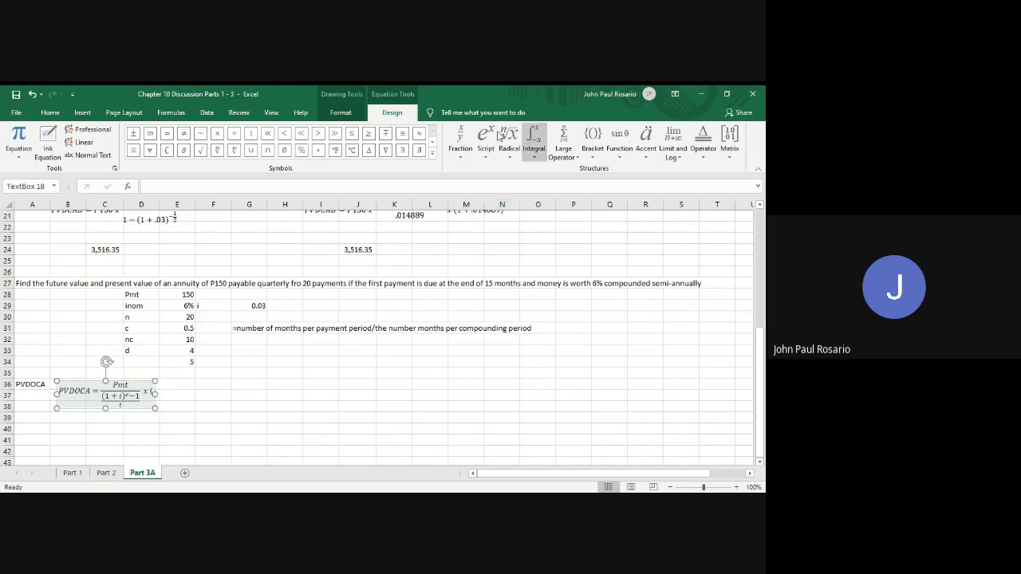
Add a stacked fraction after the open parenthesis with numerator 1 − (1 + i)^−c(d+n), using a superscript for the exponent
click(462, 142)
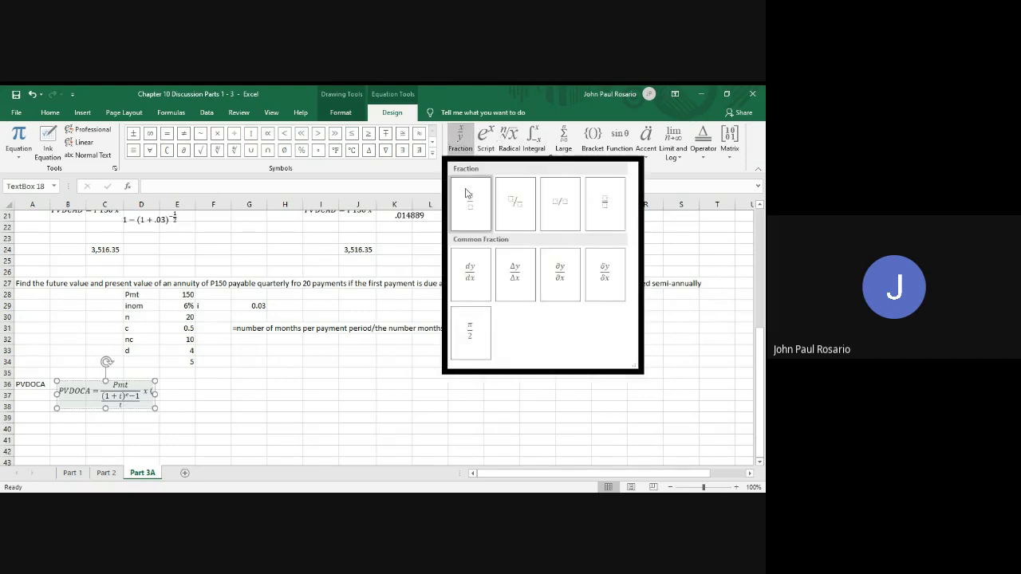
click(464, 194)
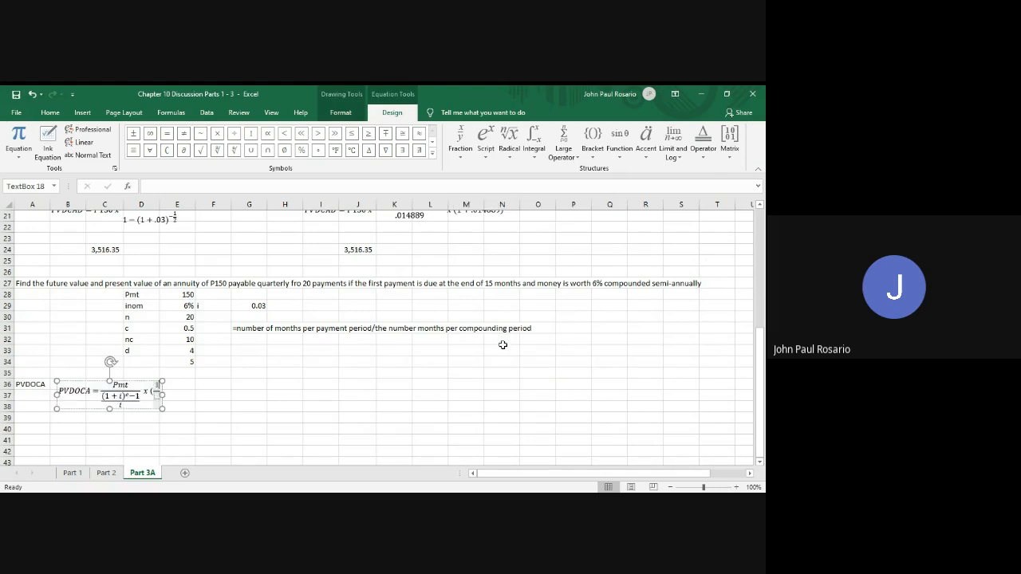
text(1 −)
click(487, 138)
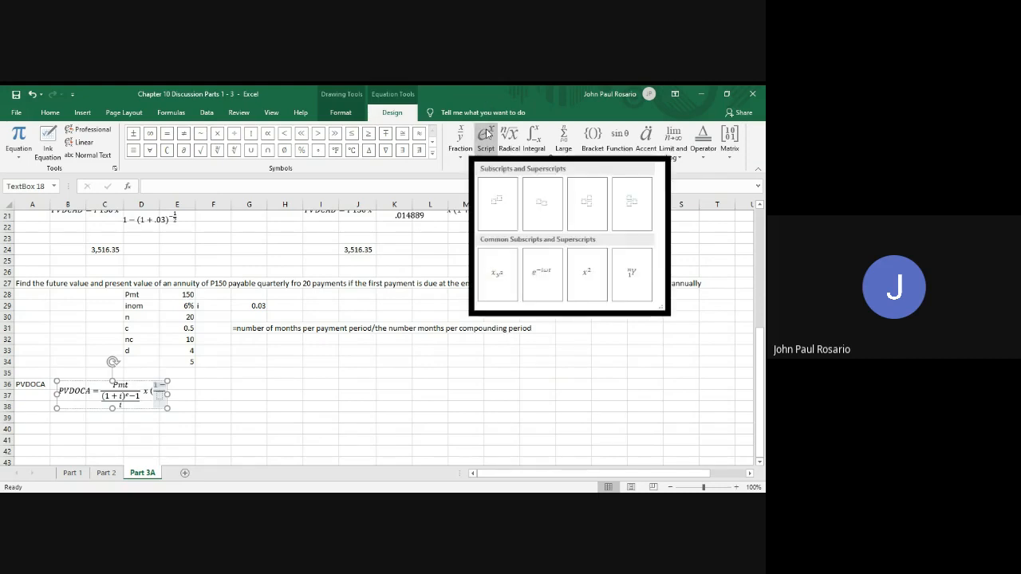
click(496, 203)
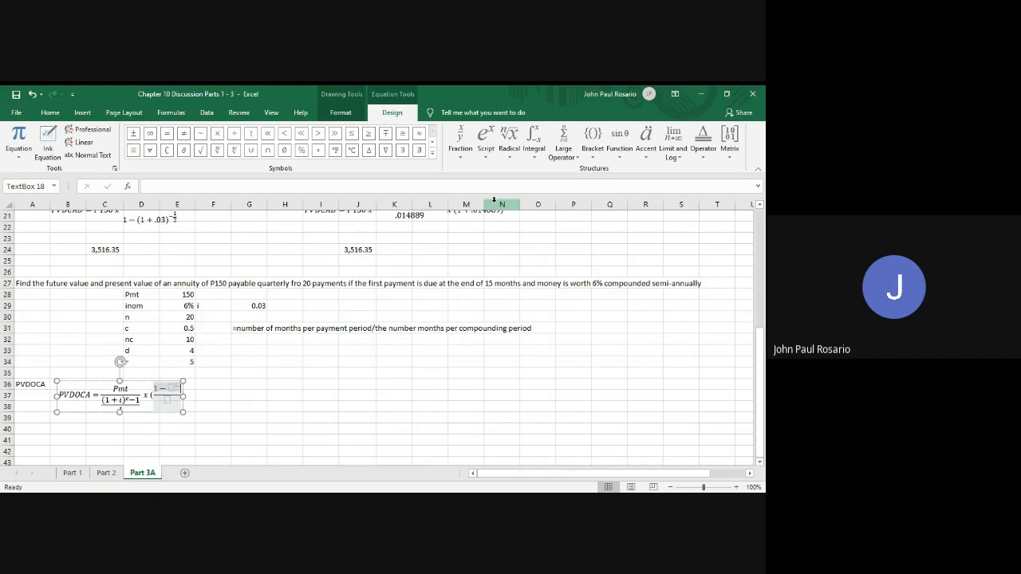
text((1 )
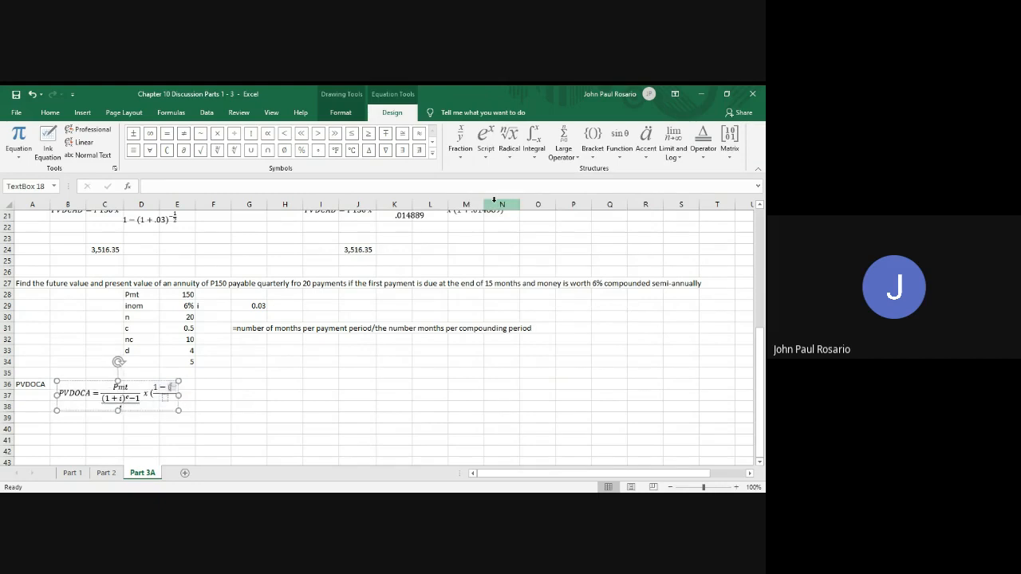
text(+ i)
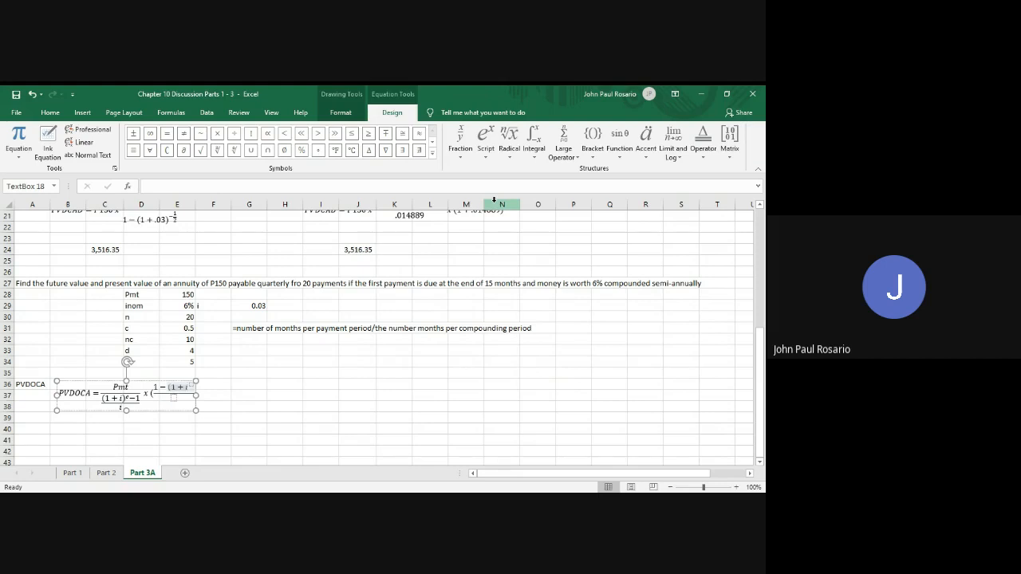
text())
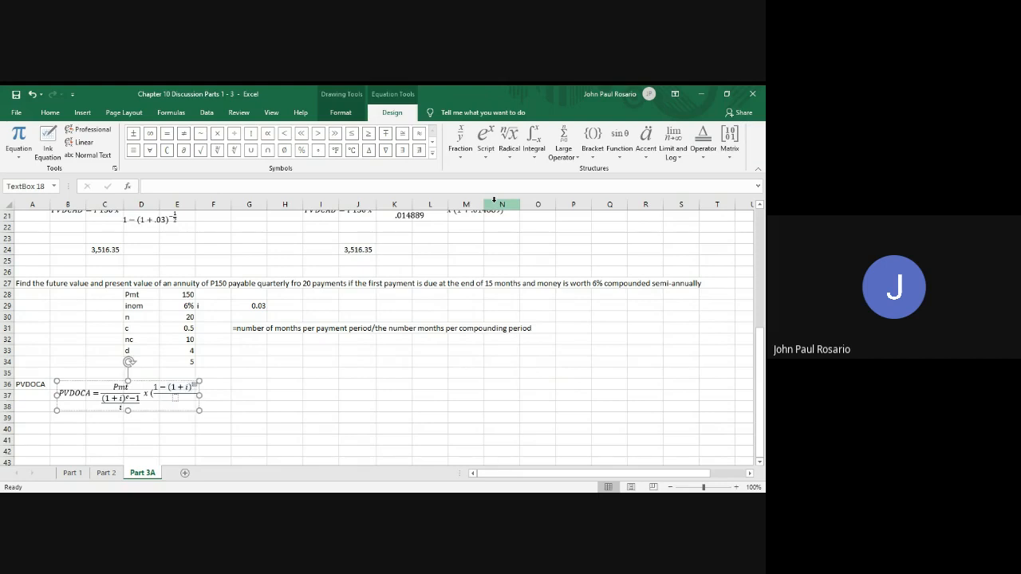
text(-)
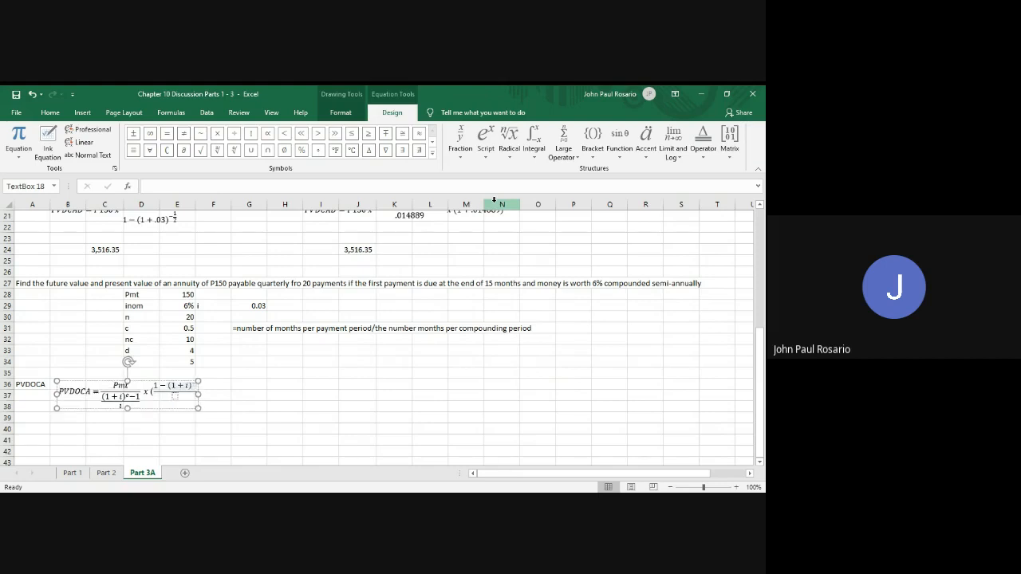
text(n)
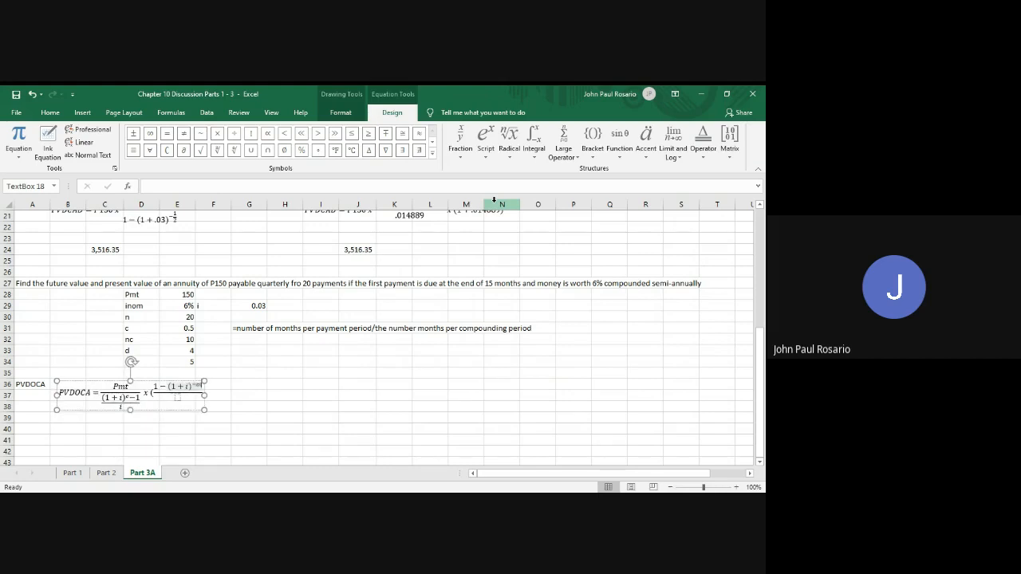
text(cd+n))
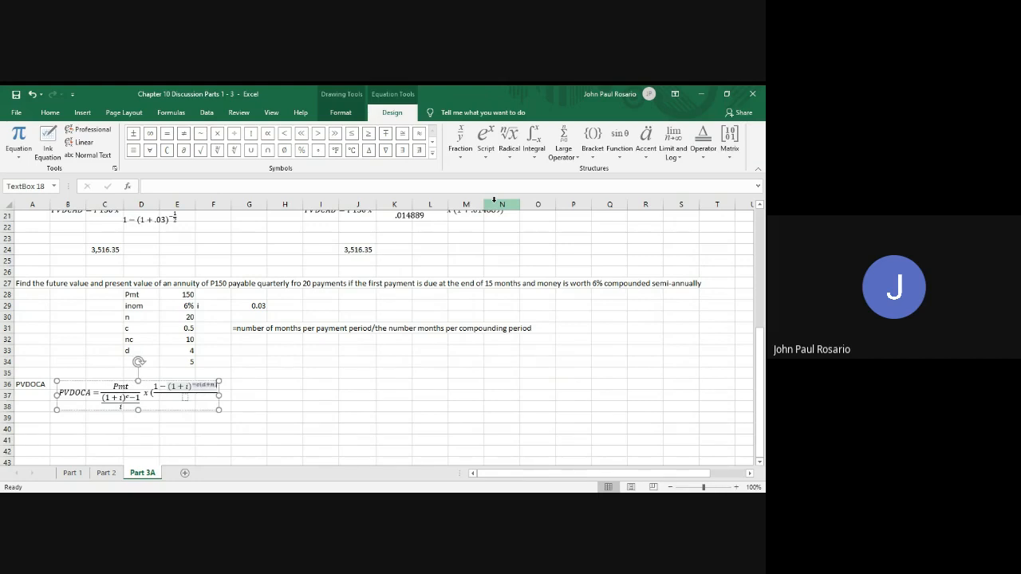
Enter i as the denominator of the fraction in the parenthesis and add a minus sign after it
key(Right)
key(Right)
text(i)
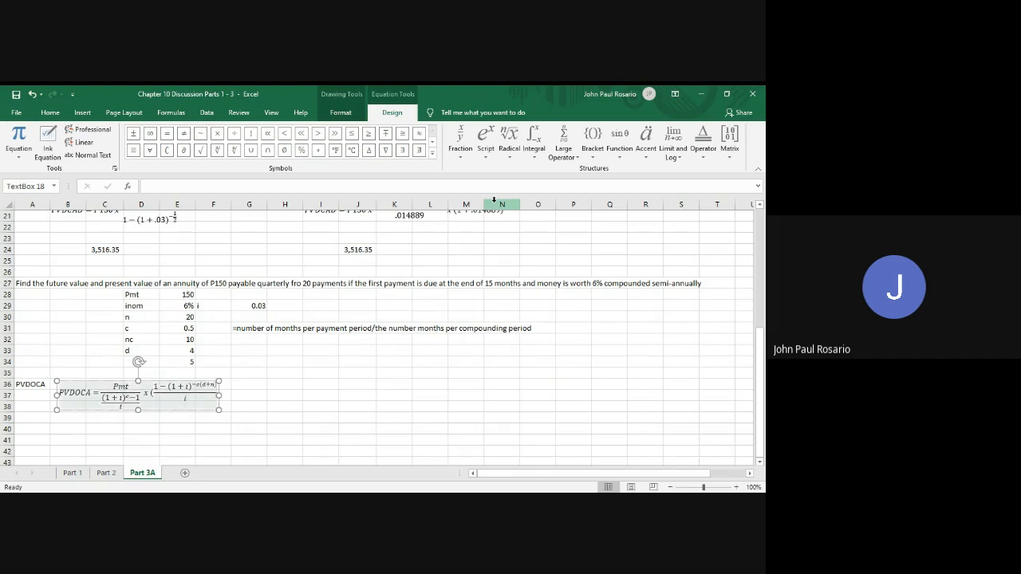
key(Right)
text(-)
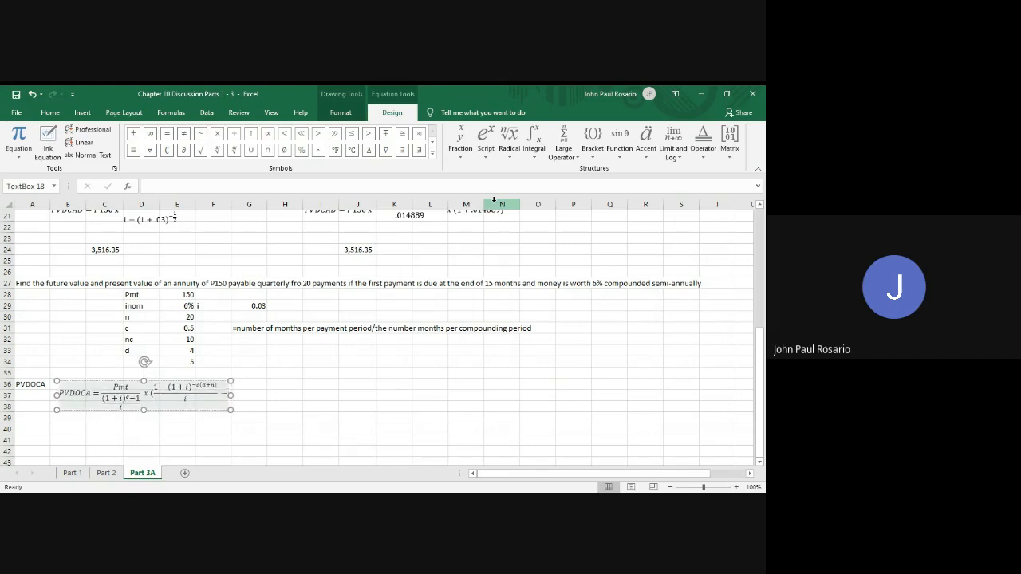
Duplicate the (1 − (1 + i)^−c(d+n)) / i fraction after the minus sign and close the parenthesis
click(459, 135)
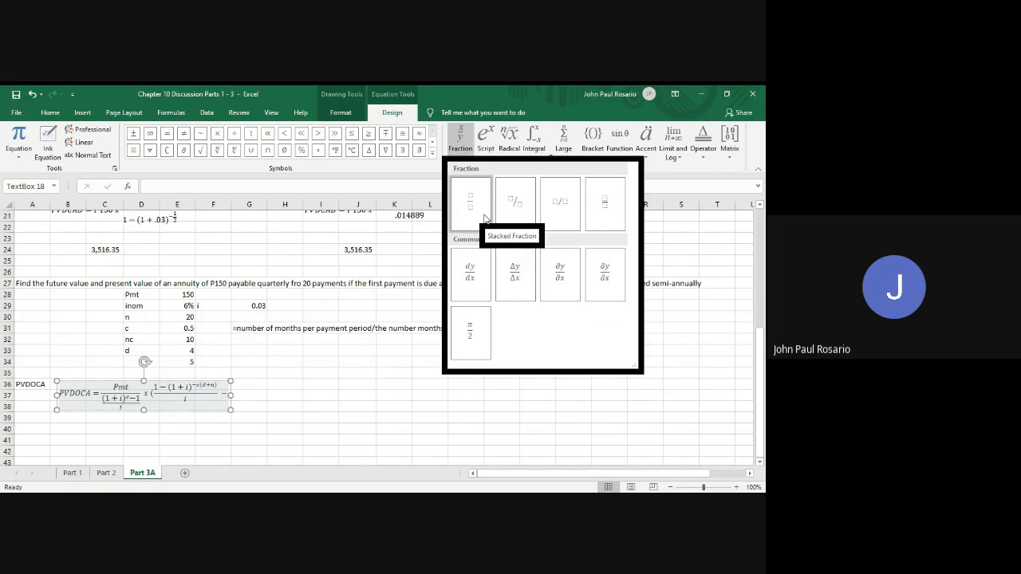
click(167, 391)
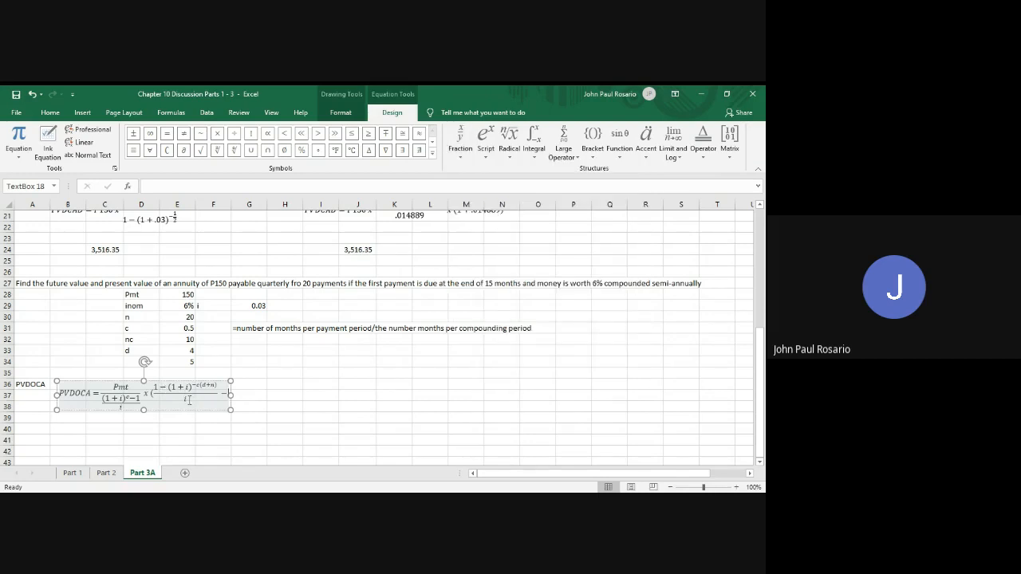
drag(167, 391, 160, 391)
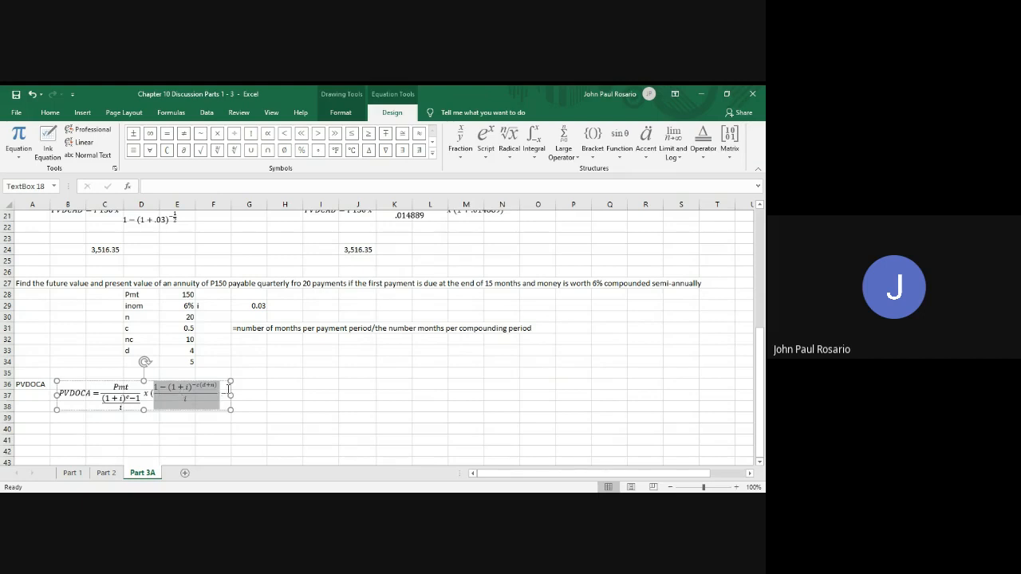
click(229, 392)
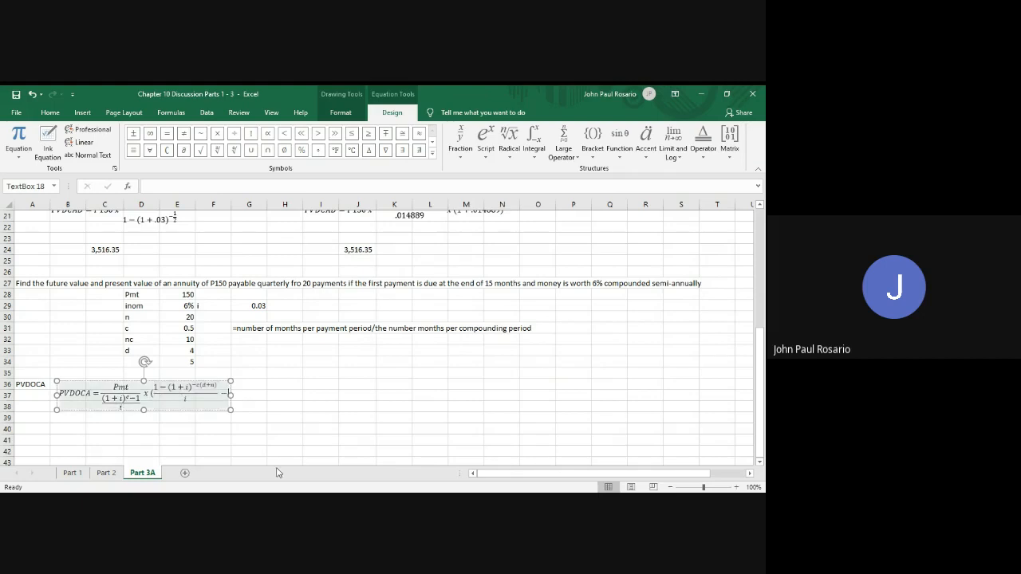
text((1−(1+i)^(−c(d+n)))/i)
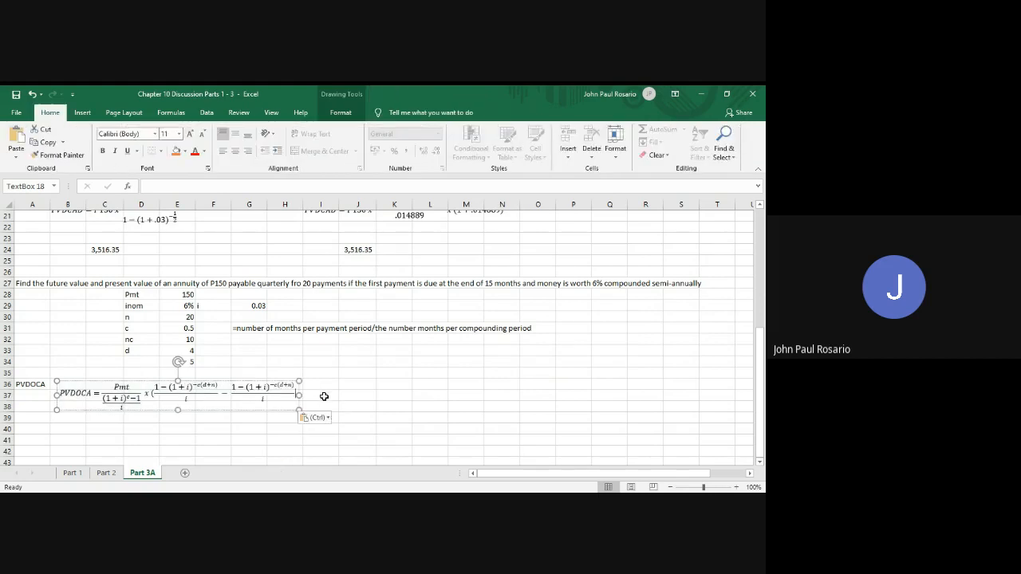
text())
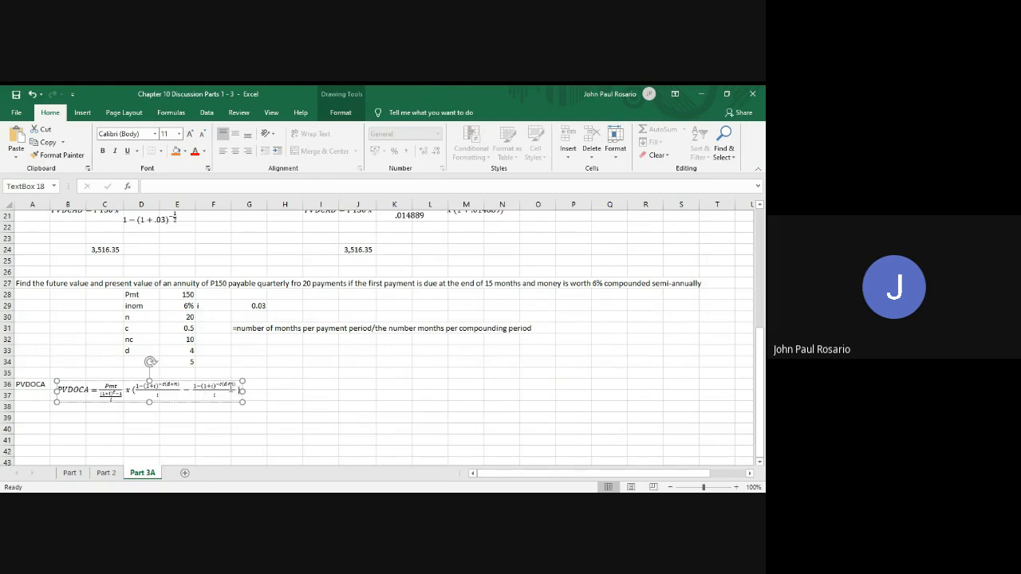
Change the exponent of the second fraction in the parenthesis to −c(d) and leave the equation box
click(232, 403)
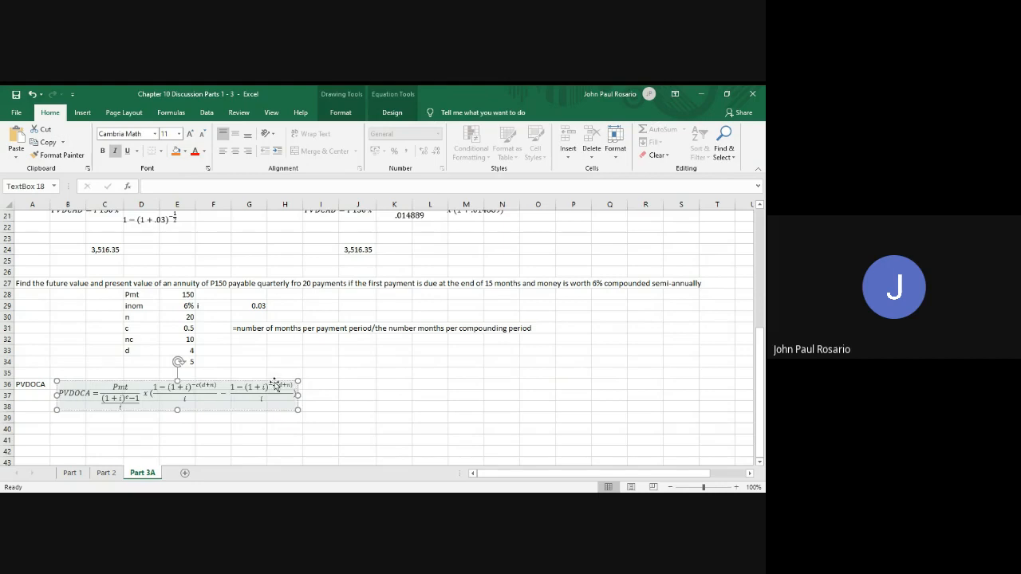
key(Escape)
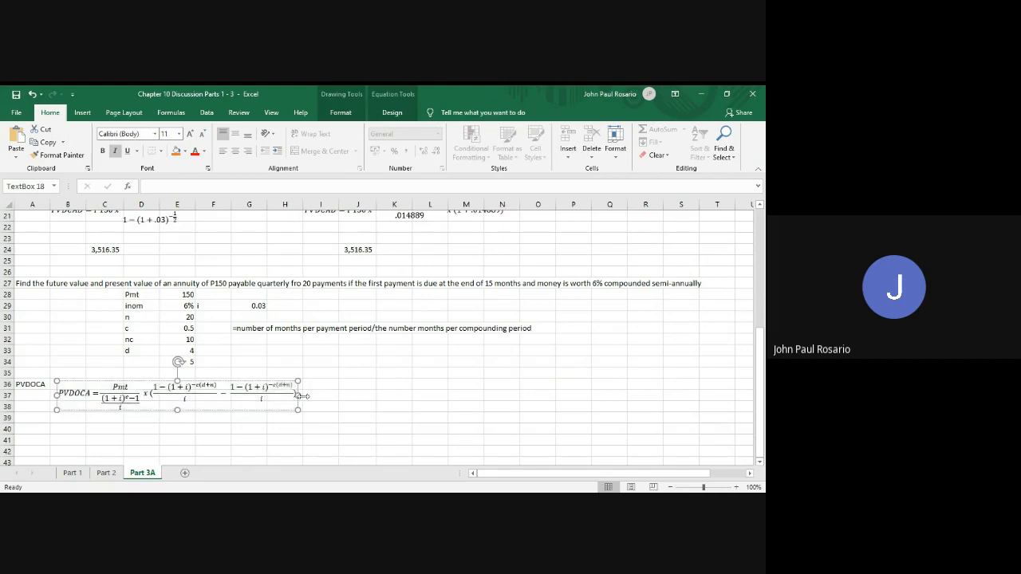
click(289, 427)
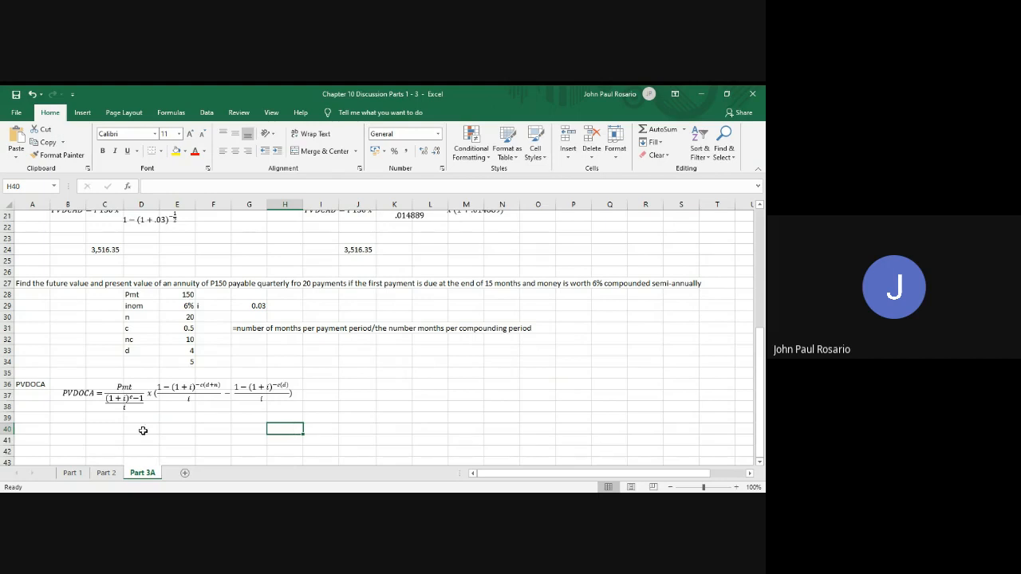
Copy the whole PVDOCA equation box and paste the duplicate at cell B40 below the original
click(73, 383)
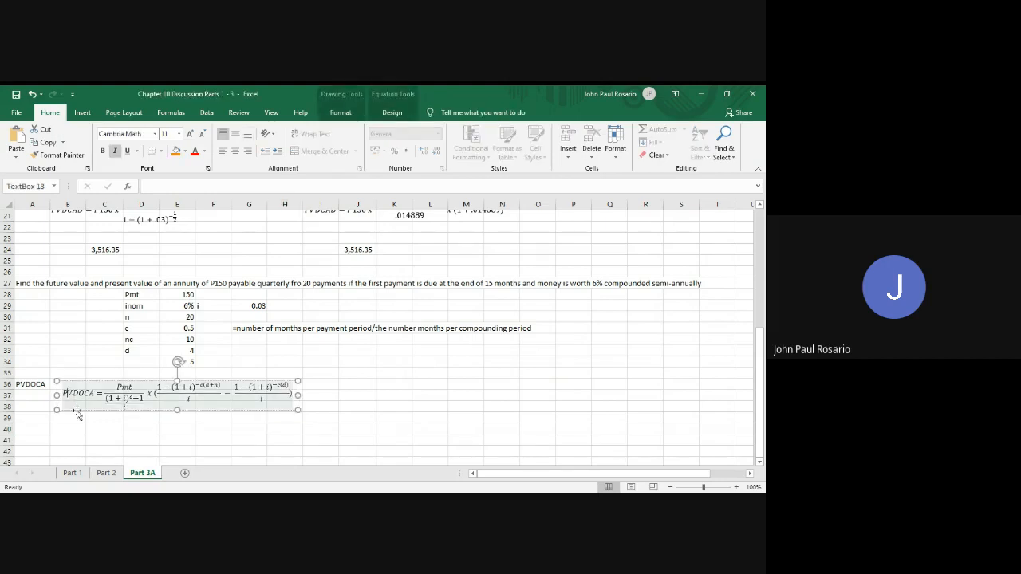
click(77, 412)
click(66, 427)
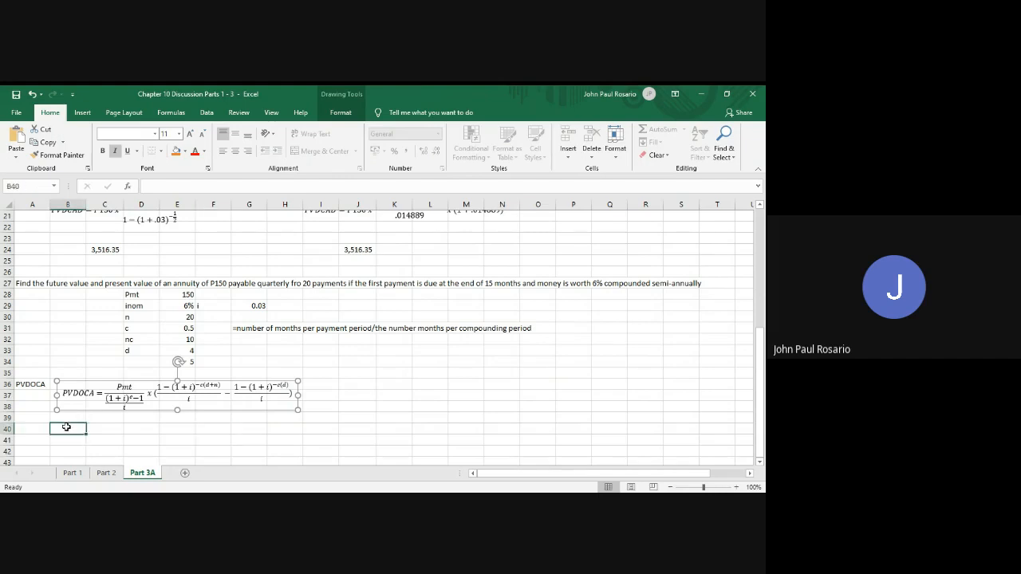
key(ctrl+v)
scroll(181, 445, down, 3)
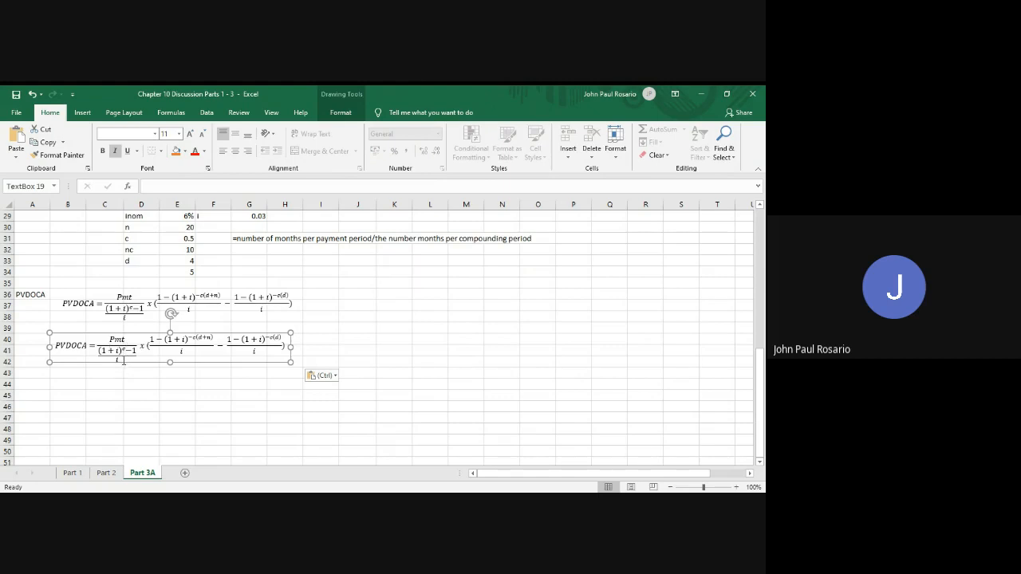
Insert Pmt x directly after the equals sign in the duplicated PVDOCA equation
drag(124, 361, 102, 355)
key(ctrl+c)
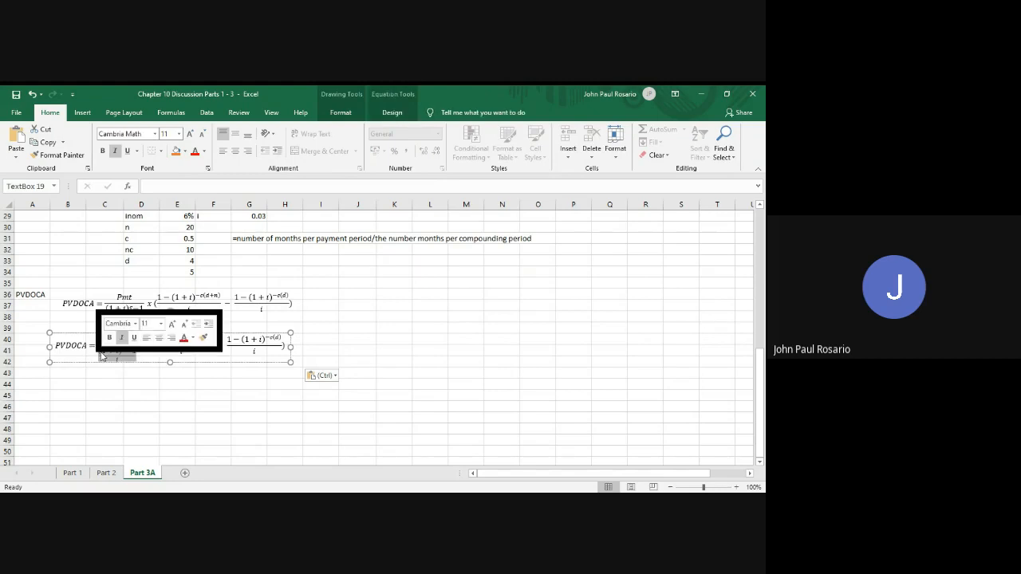
click(97, 347)
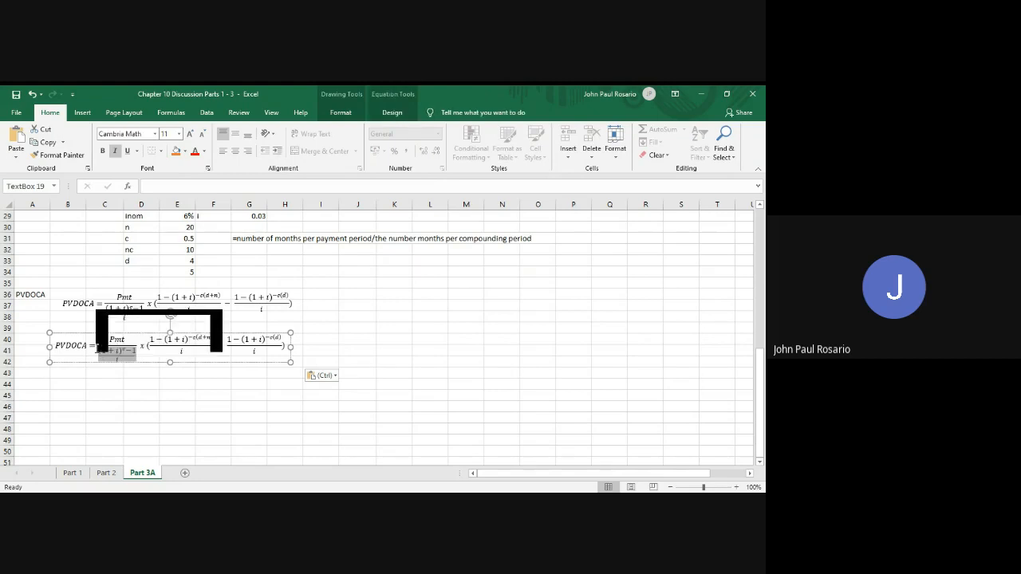
text(Pmt)
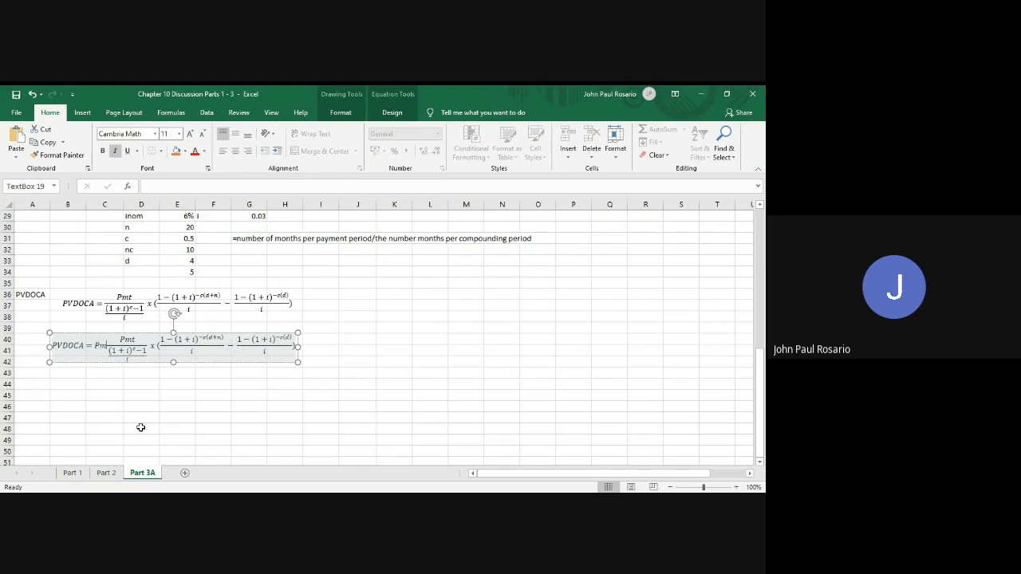
text( x)
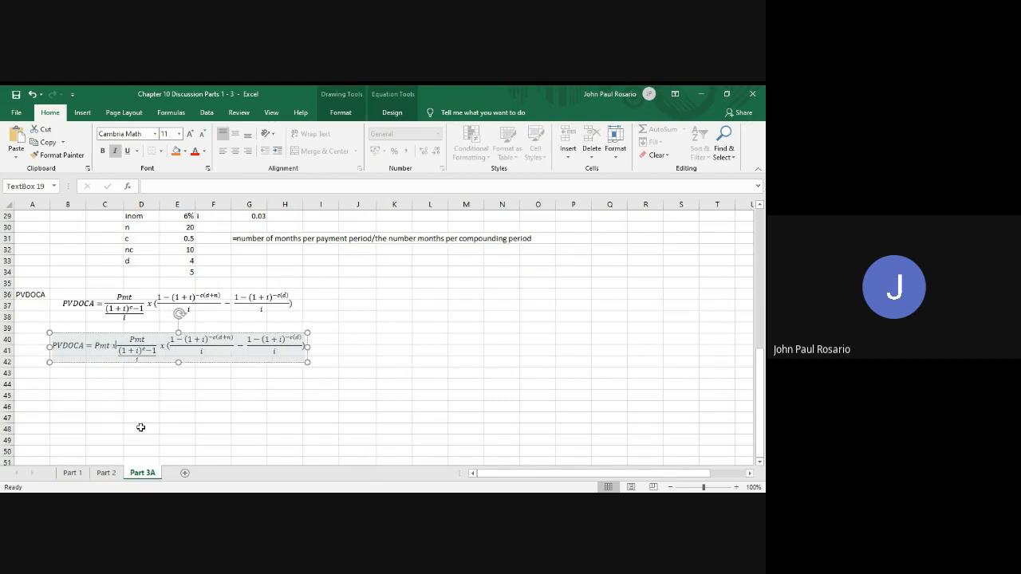
Add a stacked fraction after Pmt x in the duplicated equation and enter i as its numerator
click(392, 112)
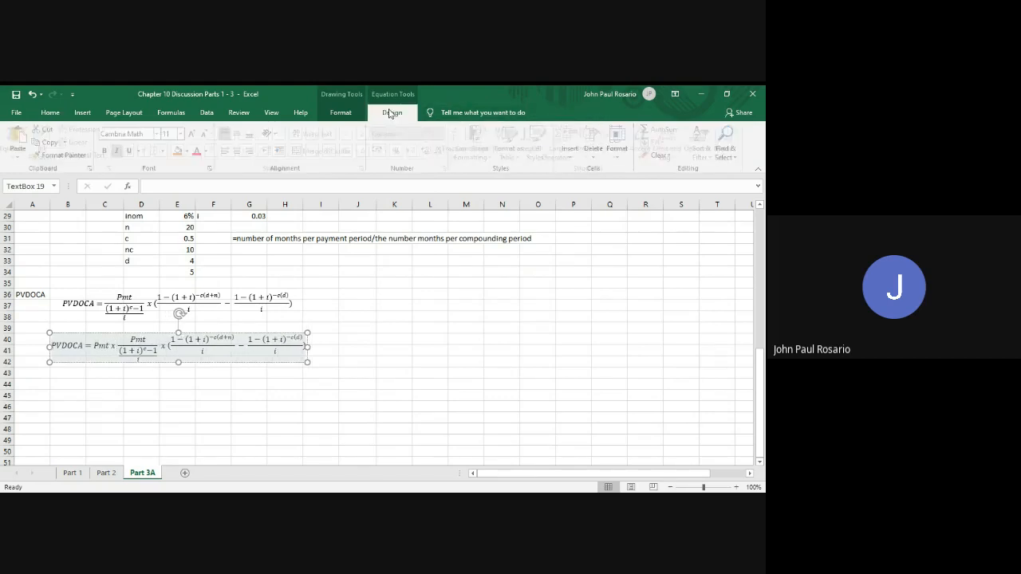
click(461, 139)
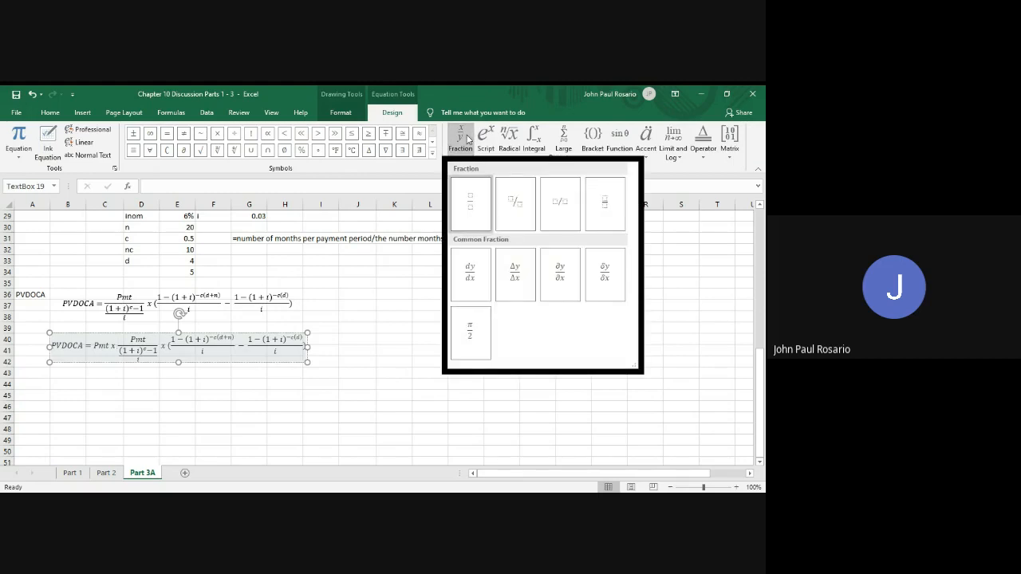
key(Escape)
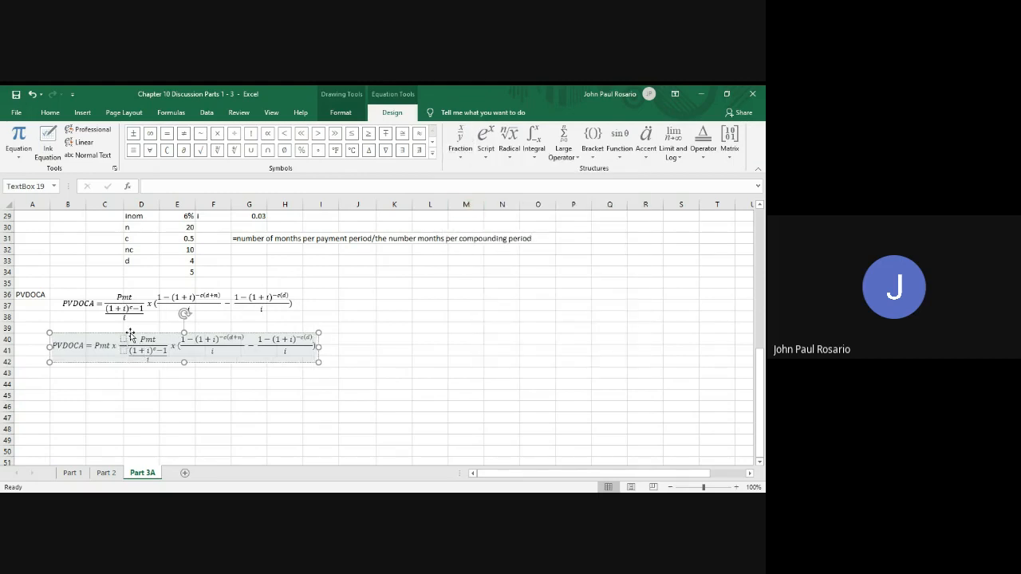
click(130, 333)
text(i)
key(Down)
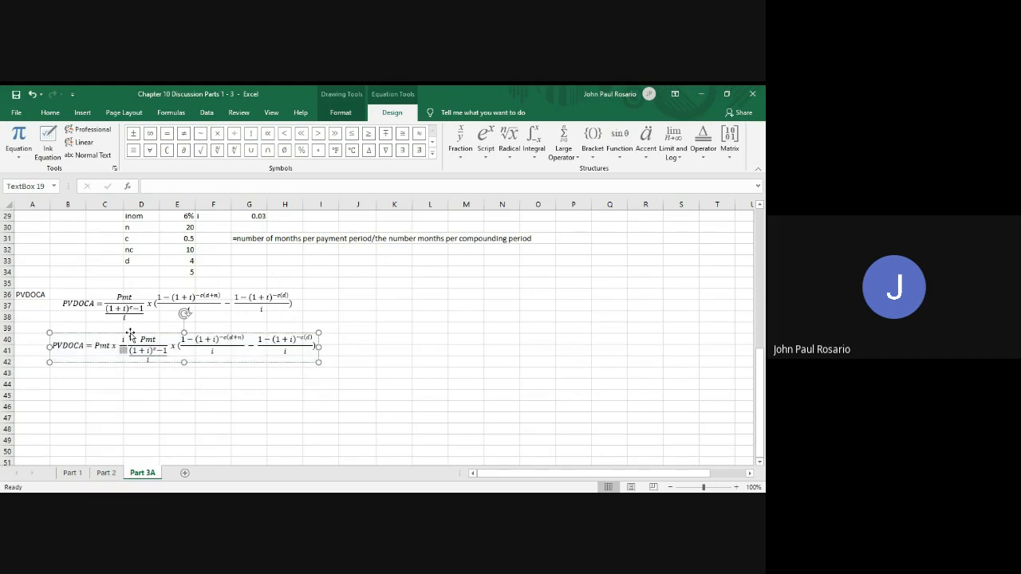
Copy (1 + i)^c − 1 from the old Pmt fraction into the new fraction's denominator
drag(168, 352, 129, 351)
click(122, 351)
key(ctrl+v)
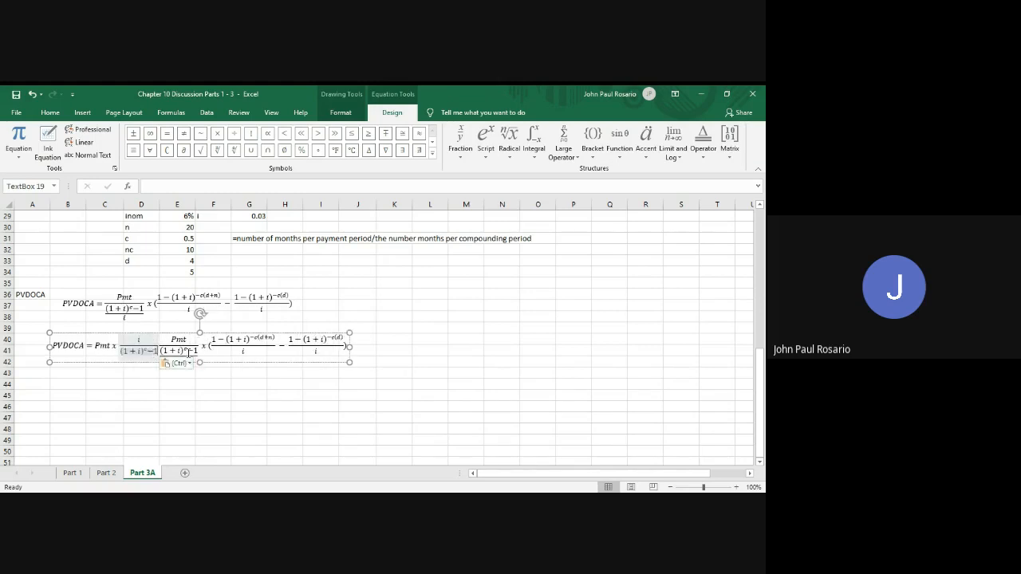
Delete the old compound fraction with Pmt as numerator from the duplicated equation
click(209, 358)
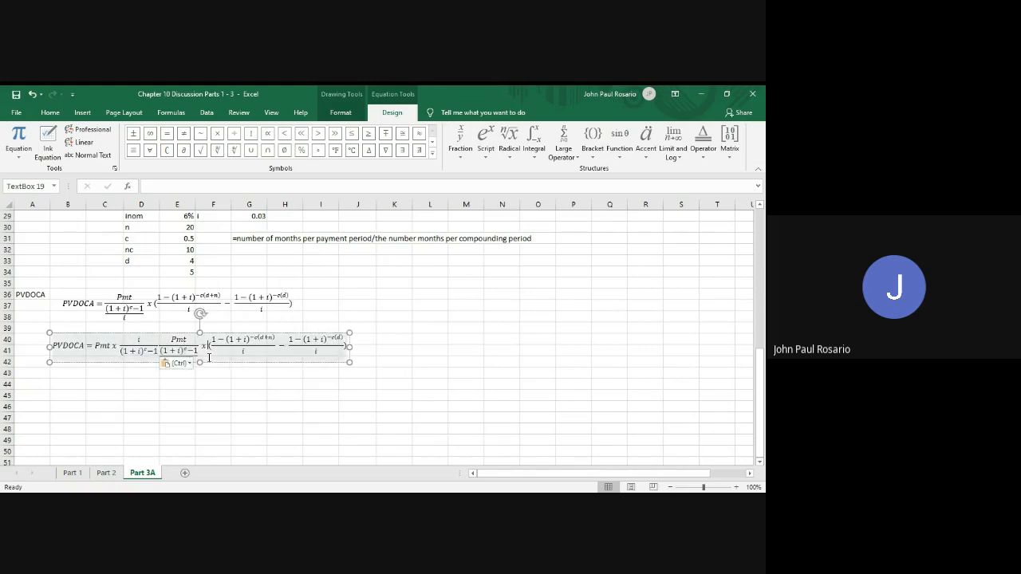
click(198, 355)
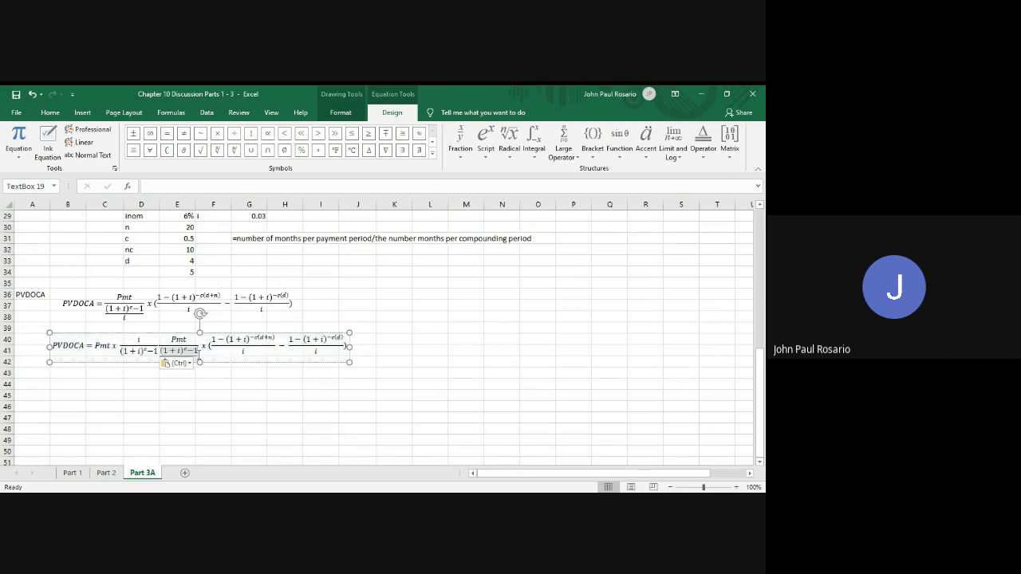
key(Escape)
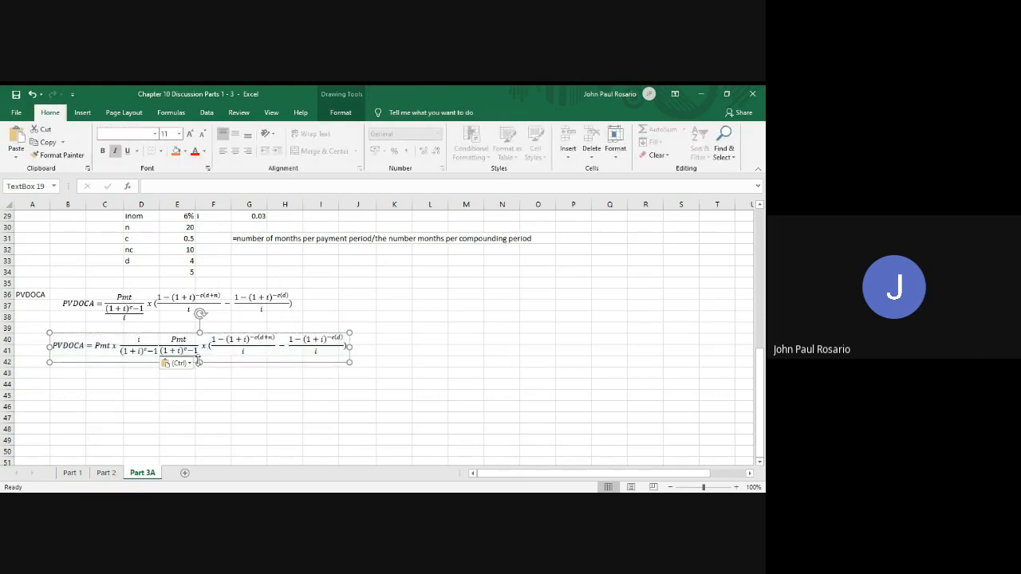
click(199, 357)
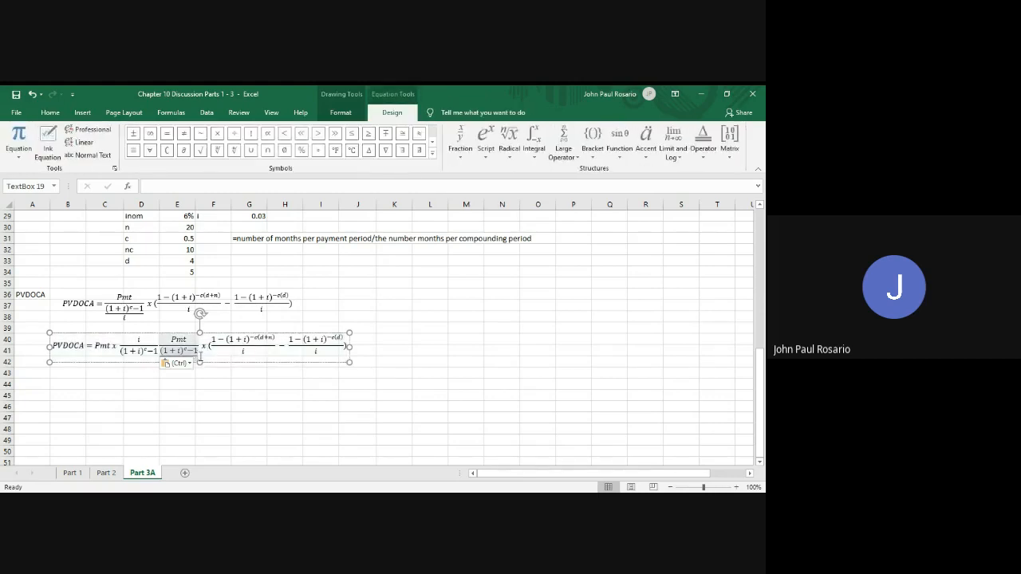
drag(200, 357, 201, 361)
key(Delete)
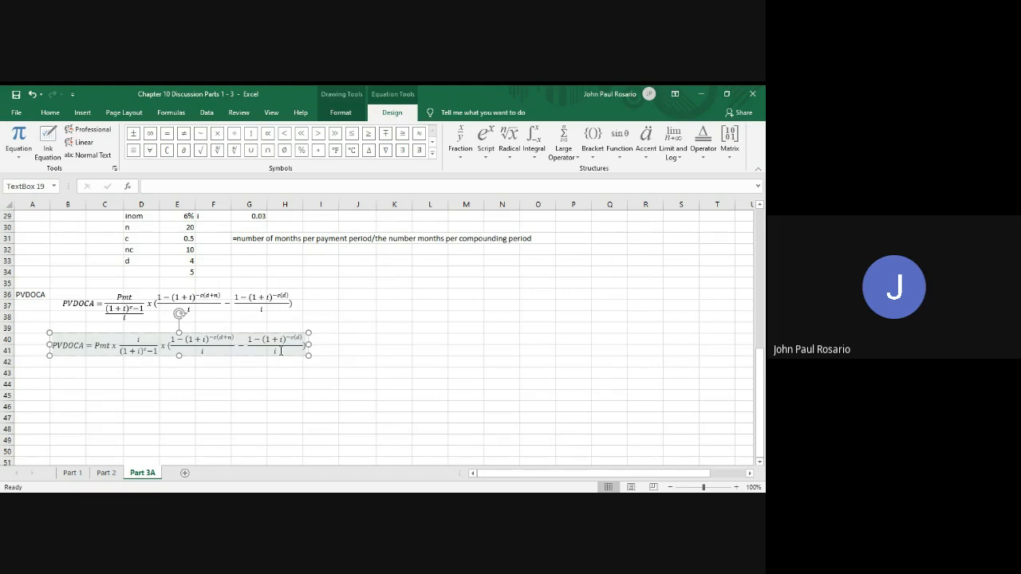
Extend the first bracketed fraction's numerator with − [1 − (1 + i)^−c(d)], copying the term from the second fraction
drag(250, 340, 290, 340)
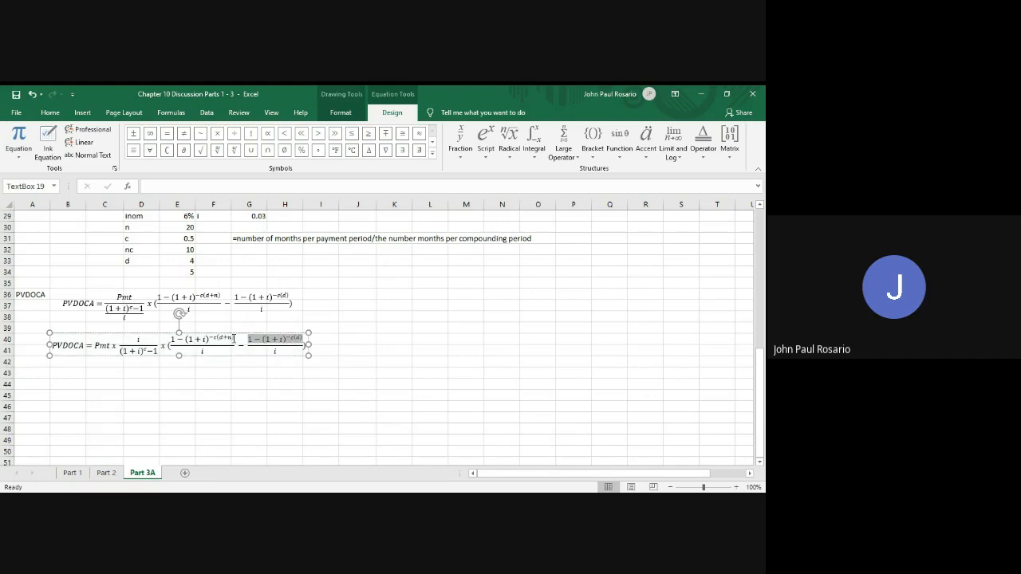
click(234, 339)
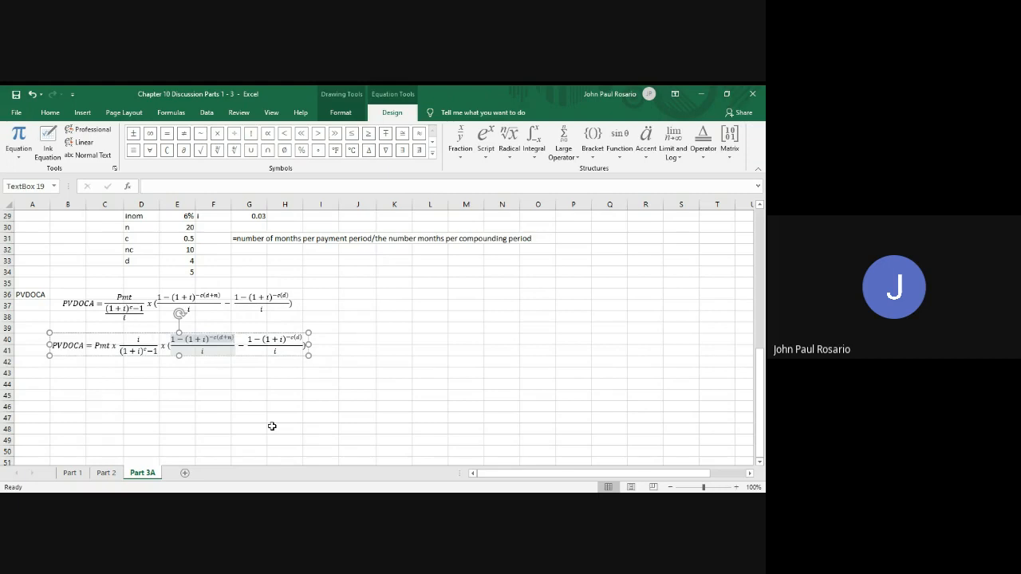
text(-)
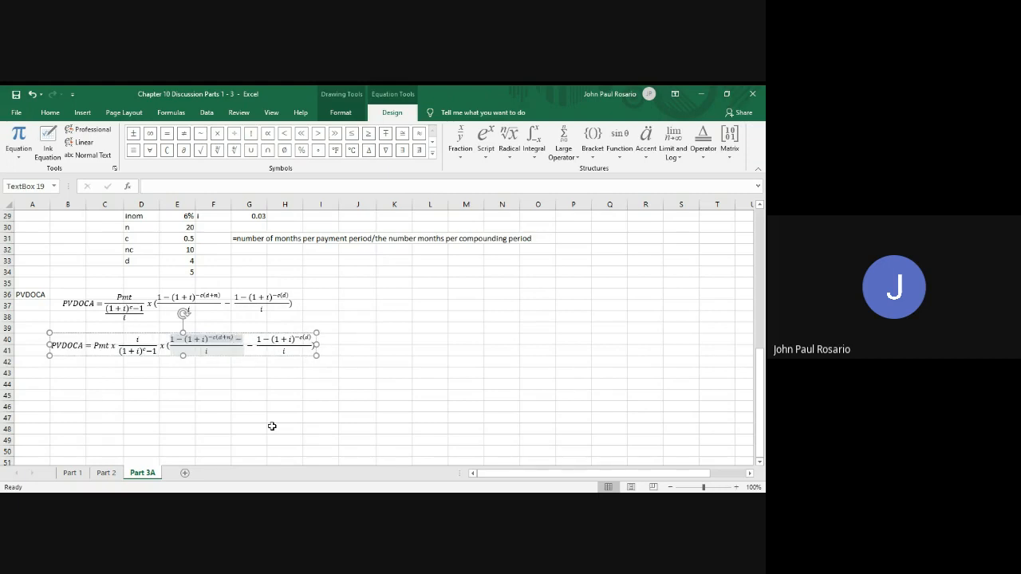
text([1 − (1 + i)^−c(d))
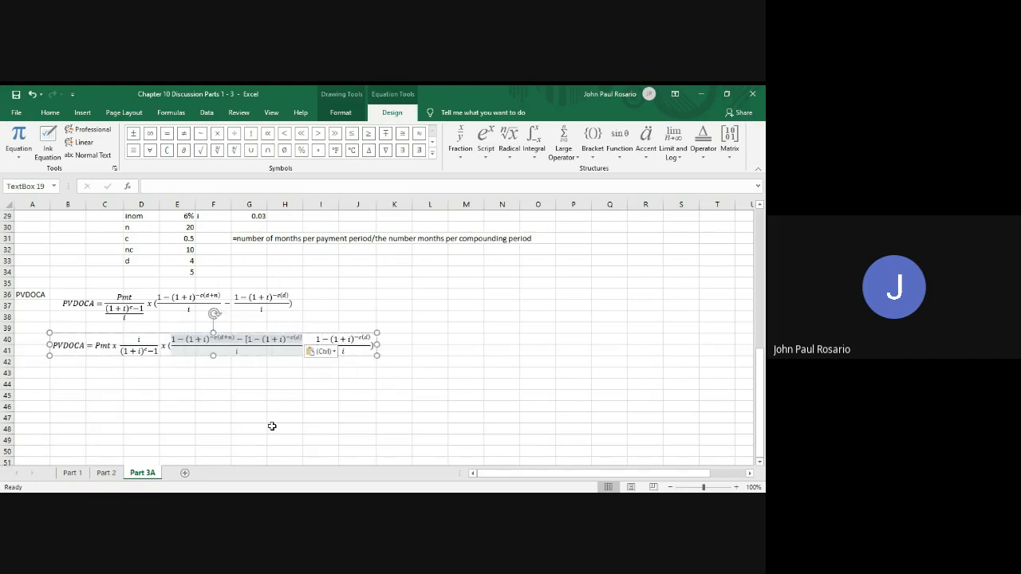
text(])
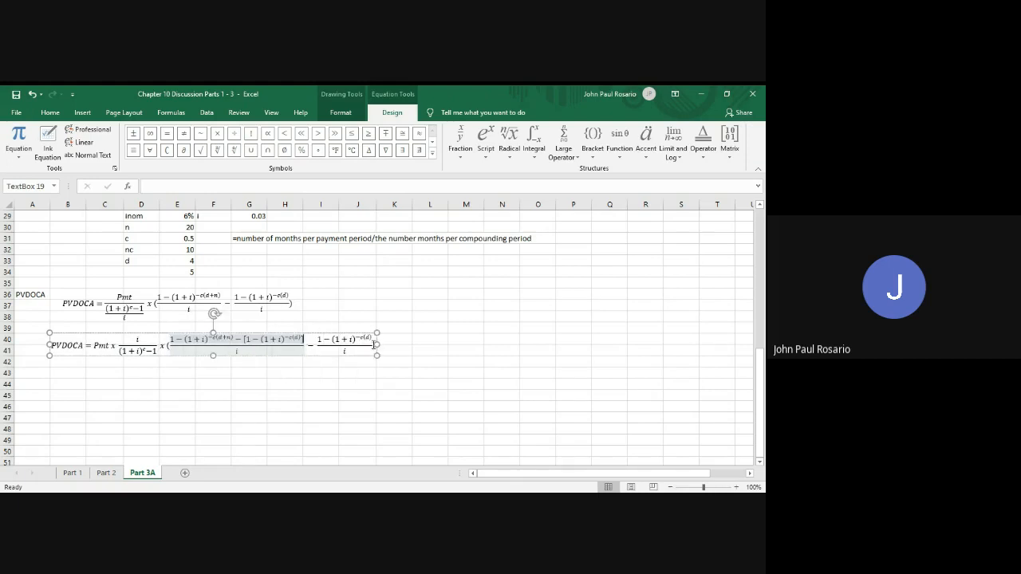
key(Escape)
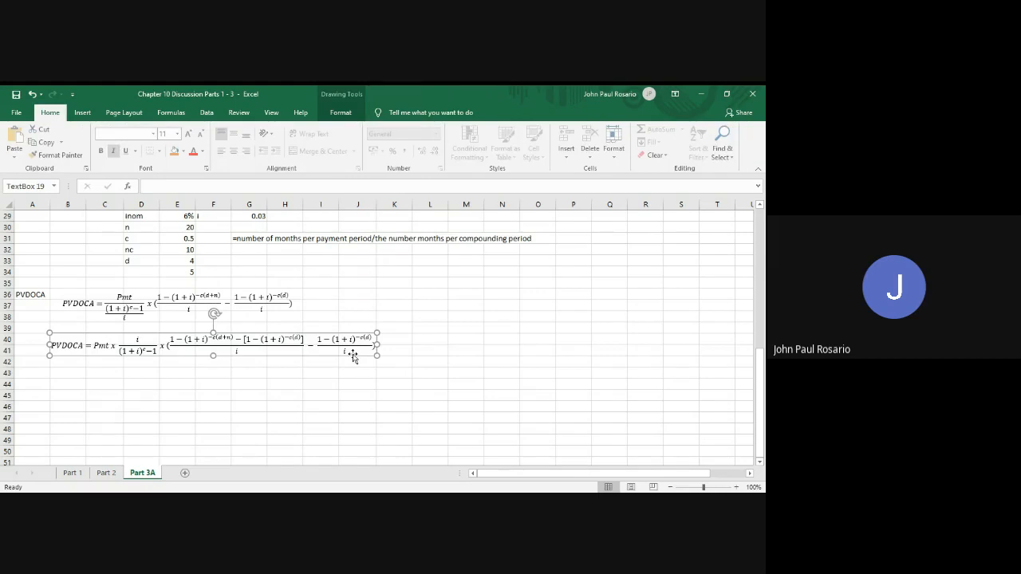
Delete the leftover minus sign and second fraction from the duplicated equation, and close the expression with a curly brace
drag(353, 357, 312, 348)
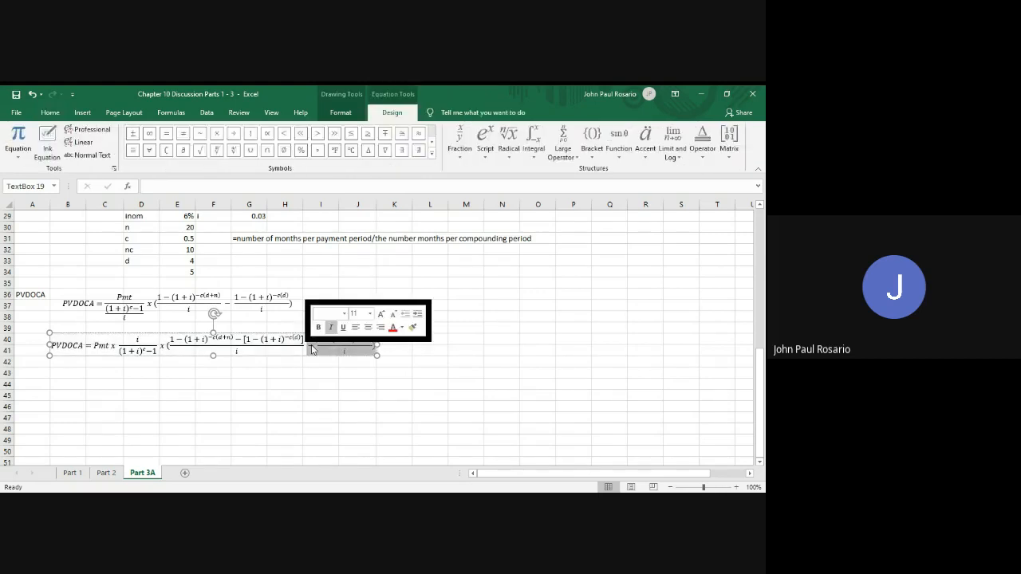
key(Delete)
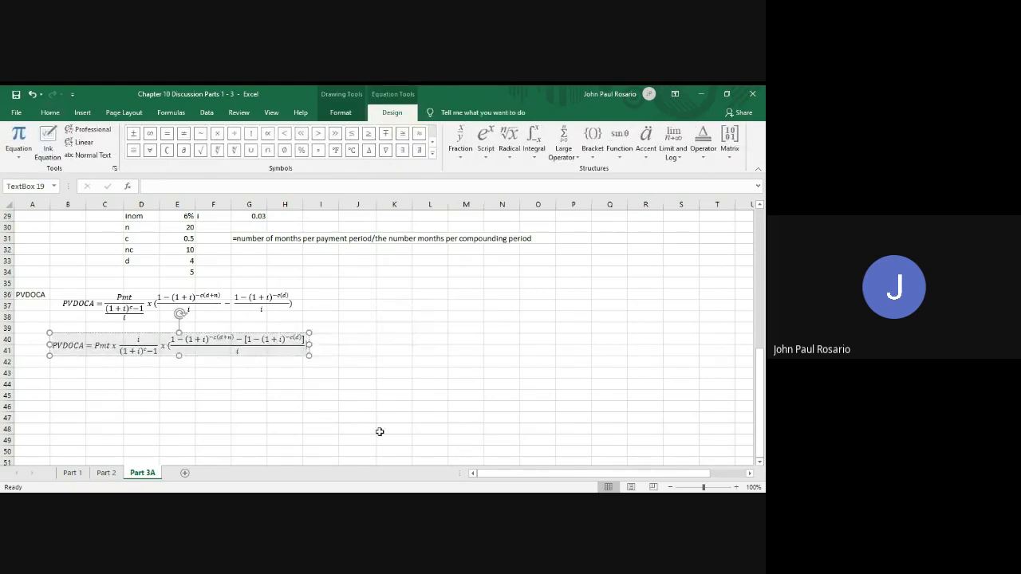
text())
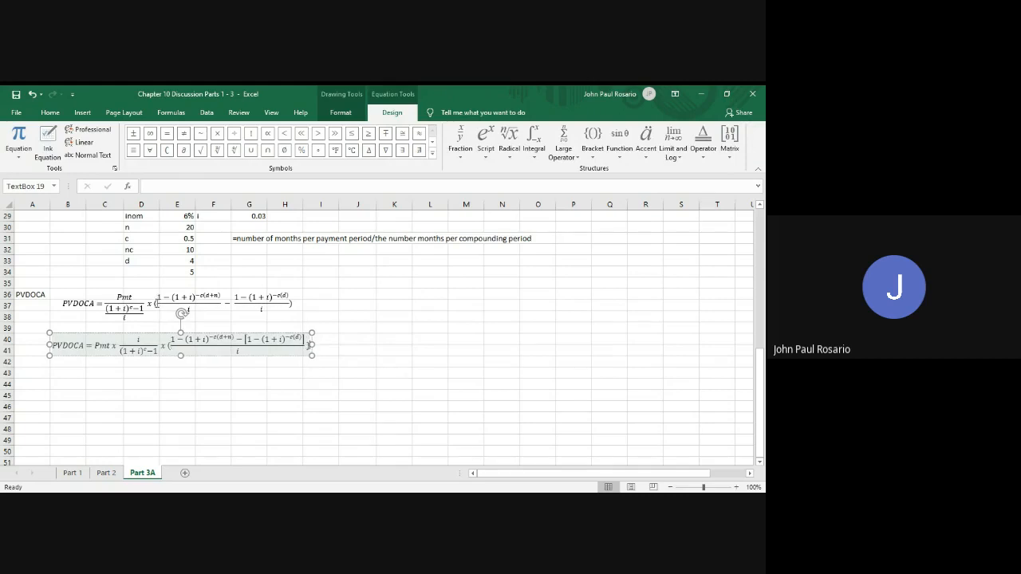
Replace the outer parentheses around the two fractions in the original PVDOCA equation with square brackets
click(157, 303)
text([)
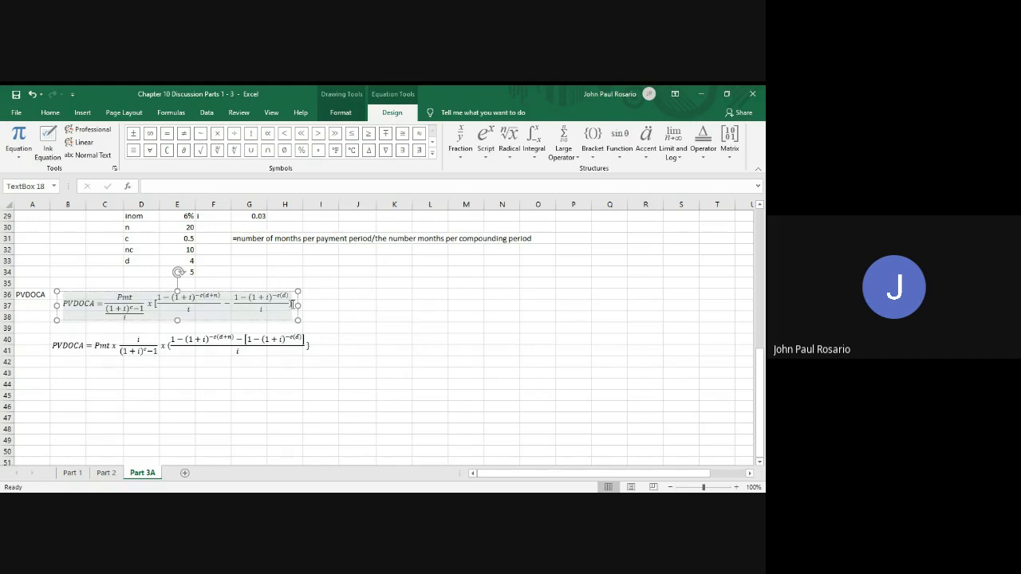
key(BackSpace)
text(])
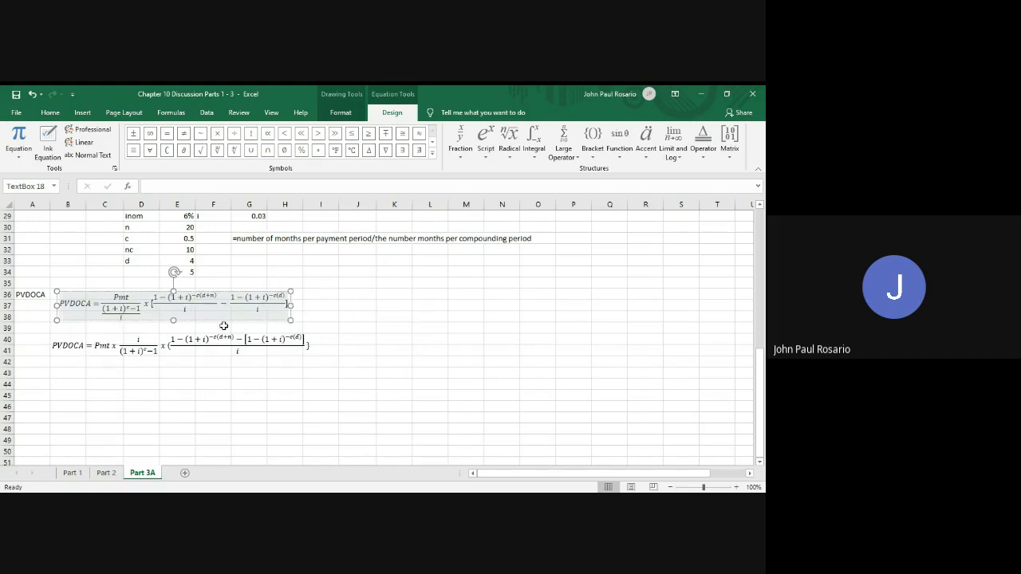
Replace the opening parenthesis before the combined fraction in the second equation with a curly brace and leave the equation box
click(168, 345)
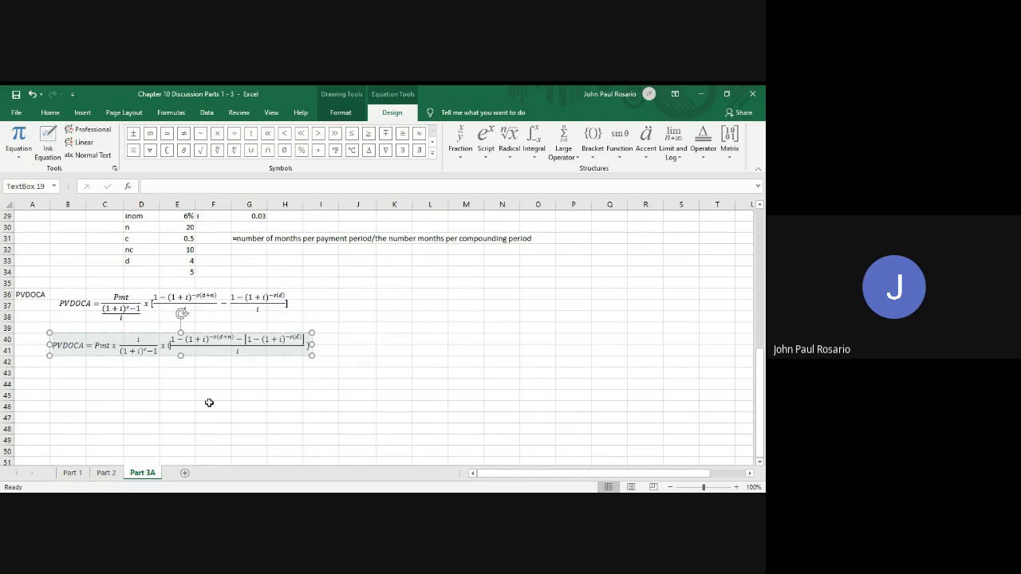
text([)
click(239, 384)
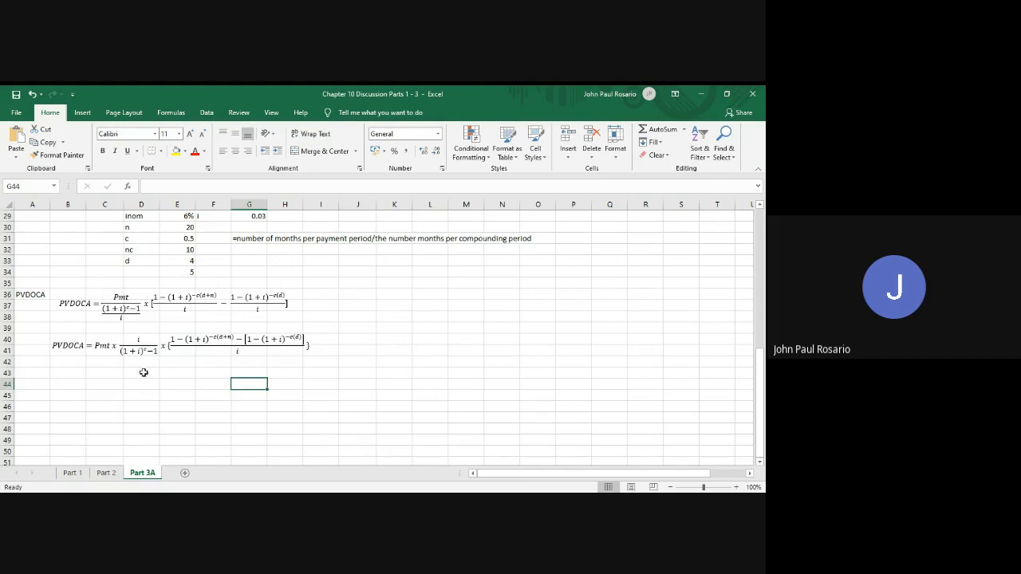
Copy the second PVDOCA equation box and paste the duplicate at cell B43
click(136, 349)
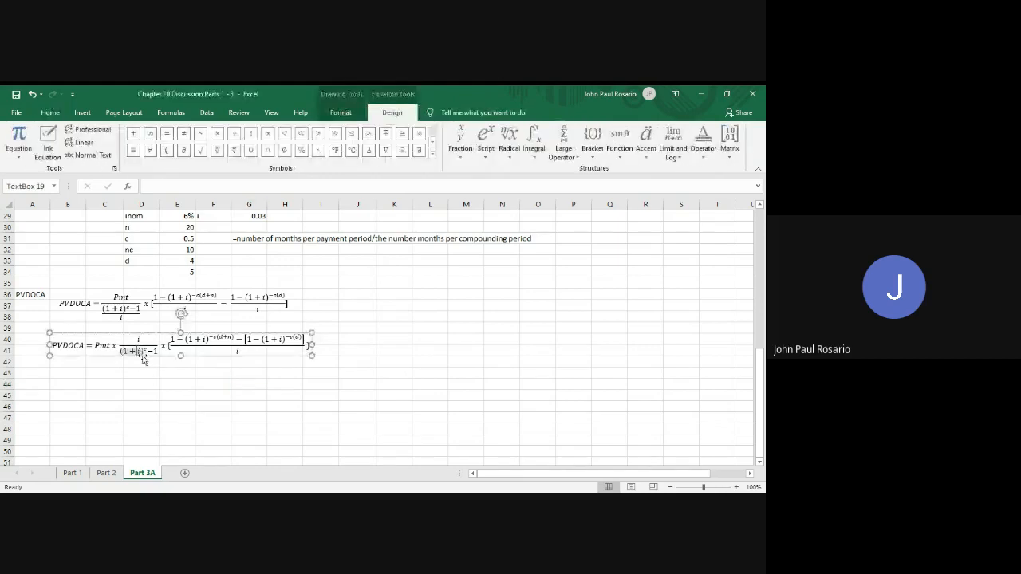
key(Escape)
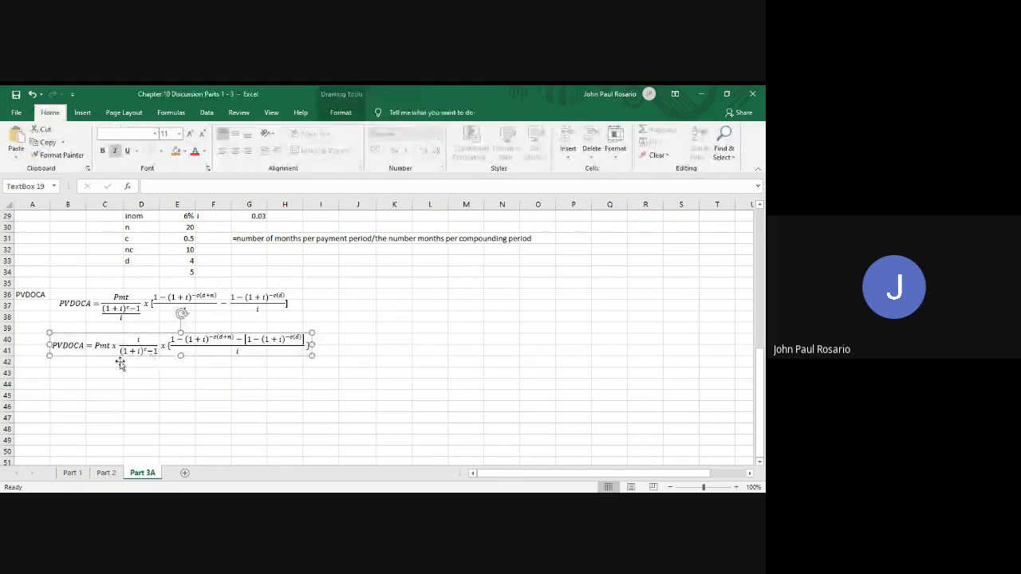
click(70, 374)
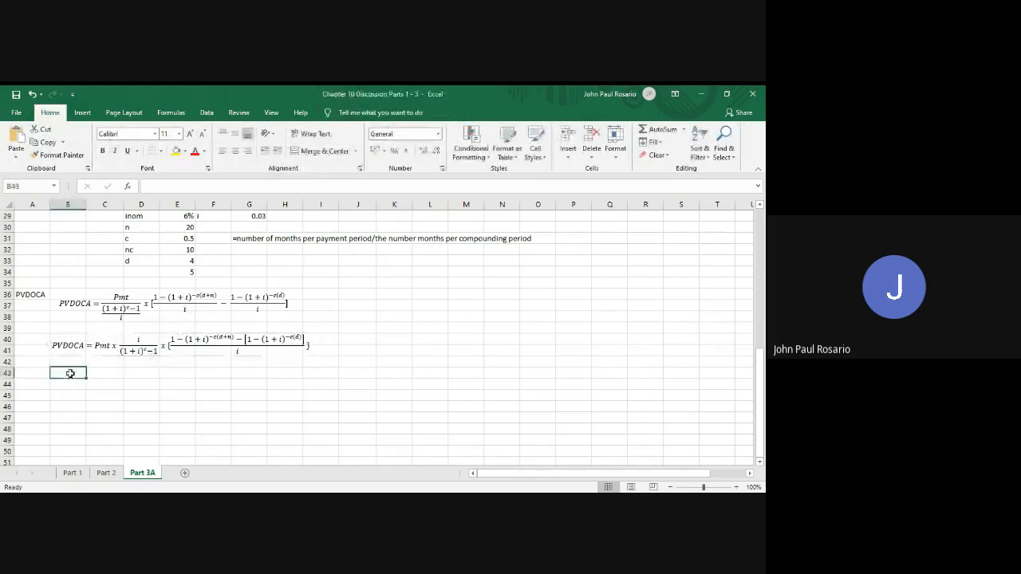
key(ctrl+v)
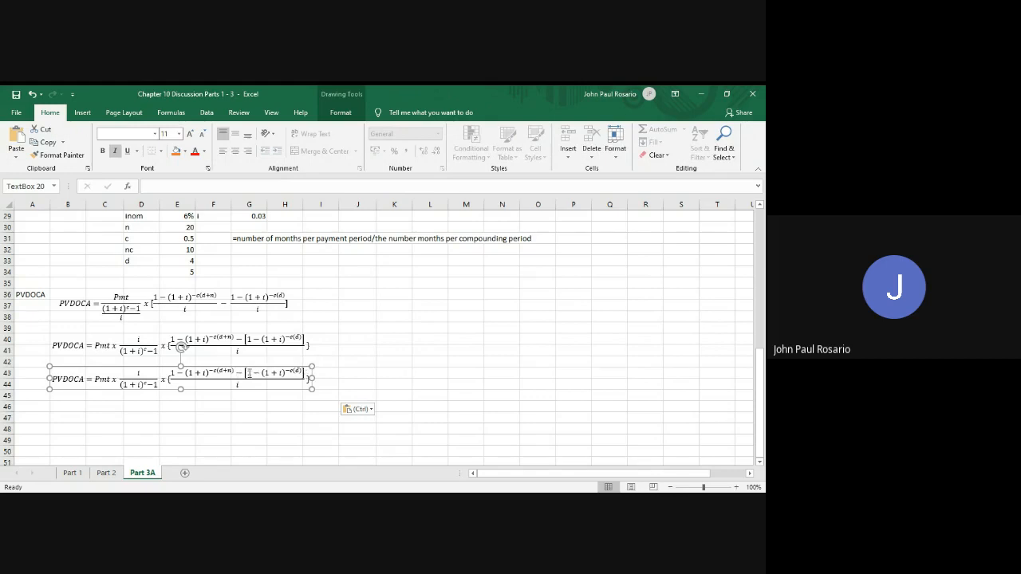
double_click(249, 375)
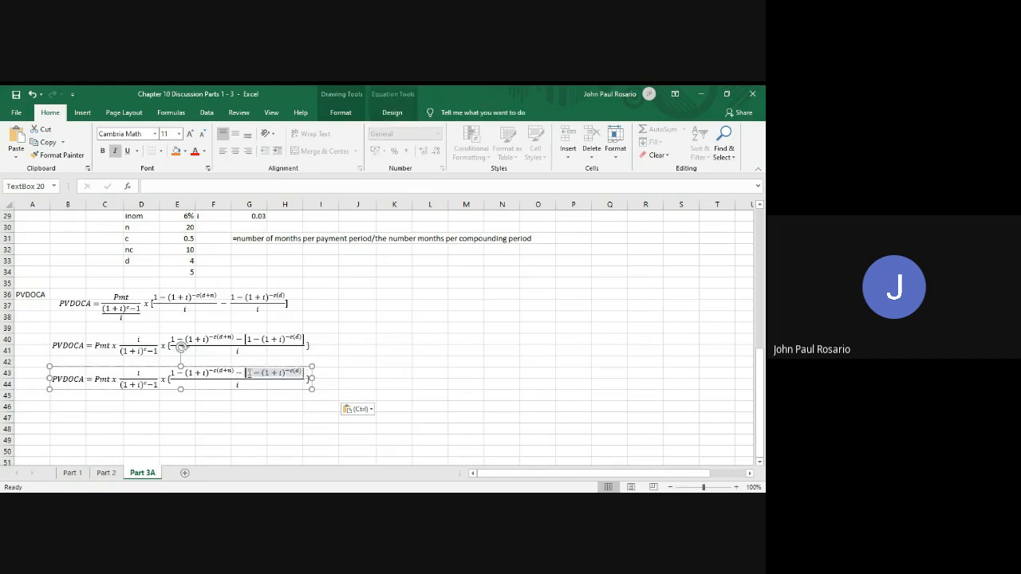
double_click(249, 374)
click(245, 374)
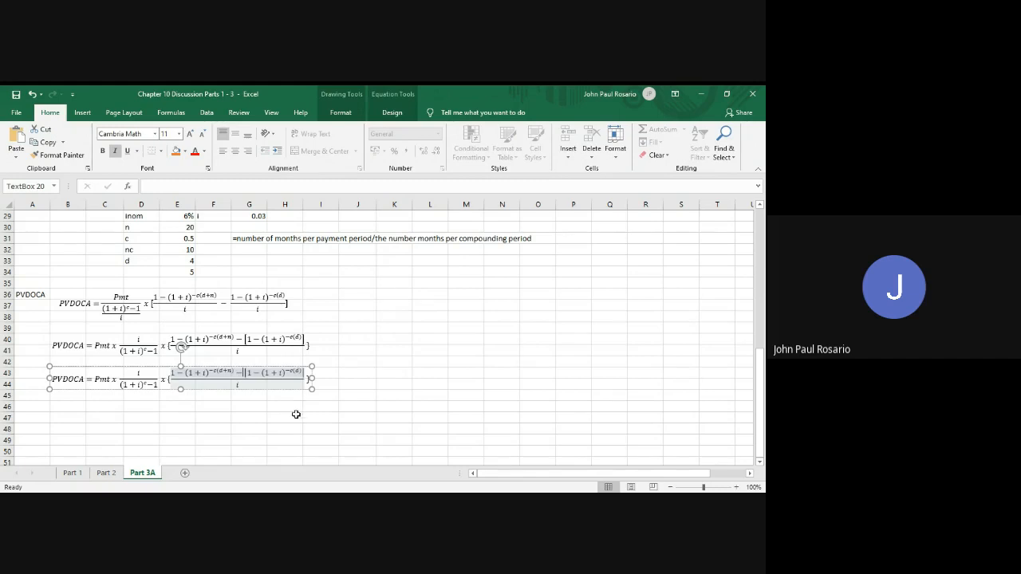
click(295, 416)
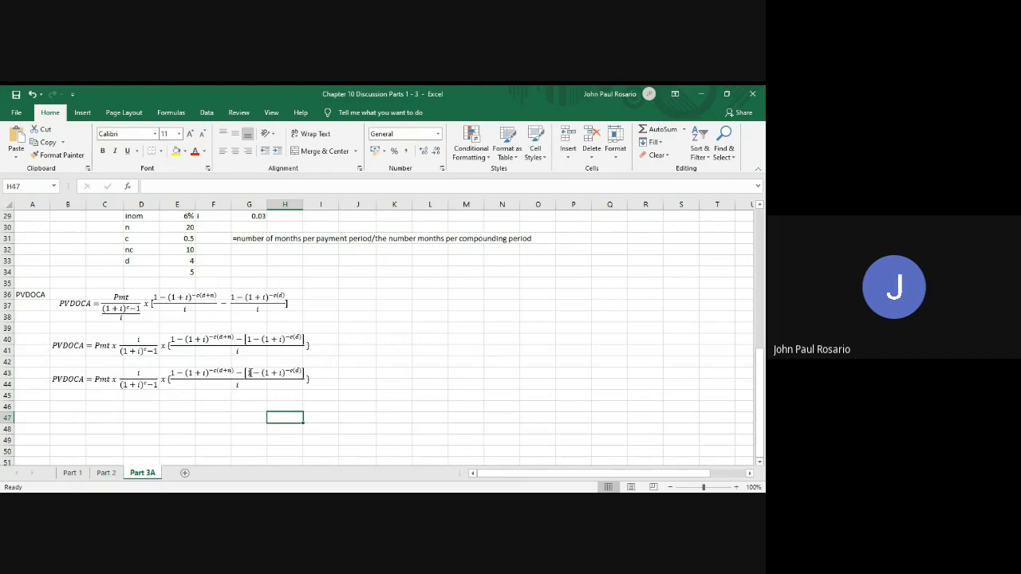
In the third PVDOCA equation, copy 1 − (1+i)^−c(d) out in front of its square brackets and delete the bracketed original
drag(247, 373, 297, 375)
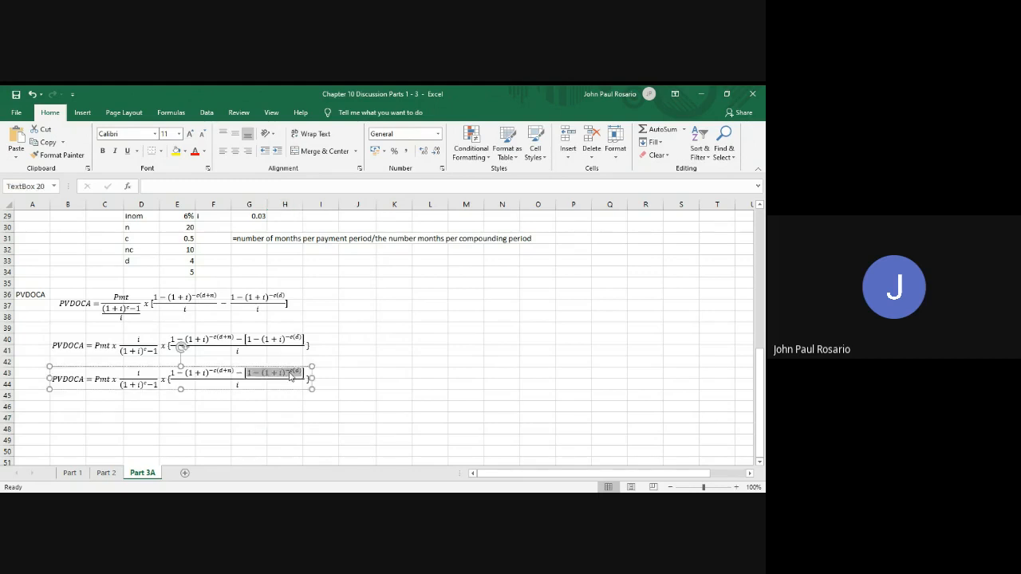
click(244, 372)
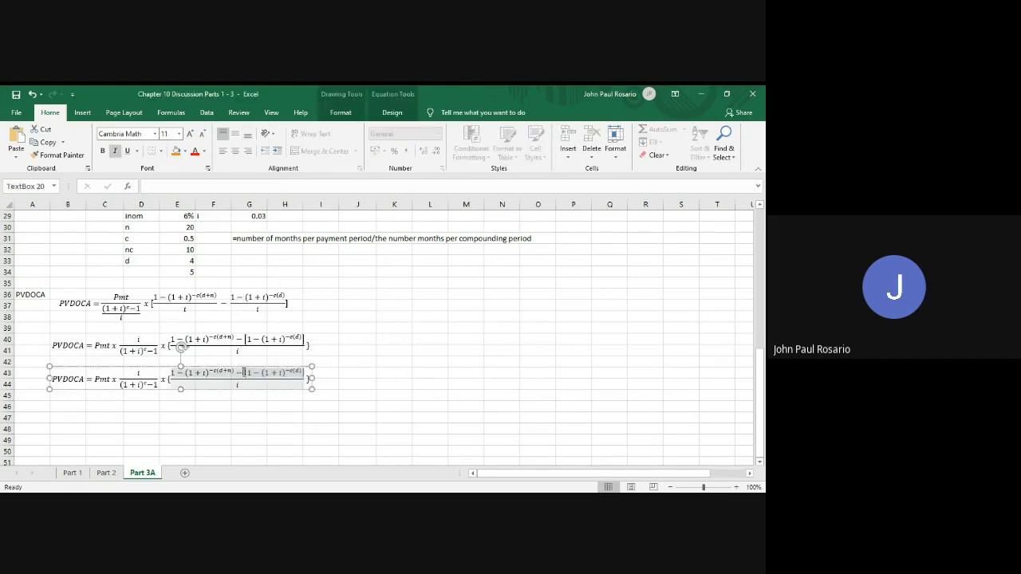
text(1−(1+i)^(−c(d)))
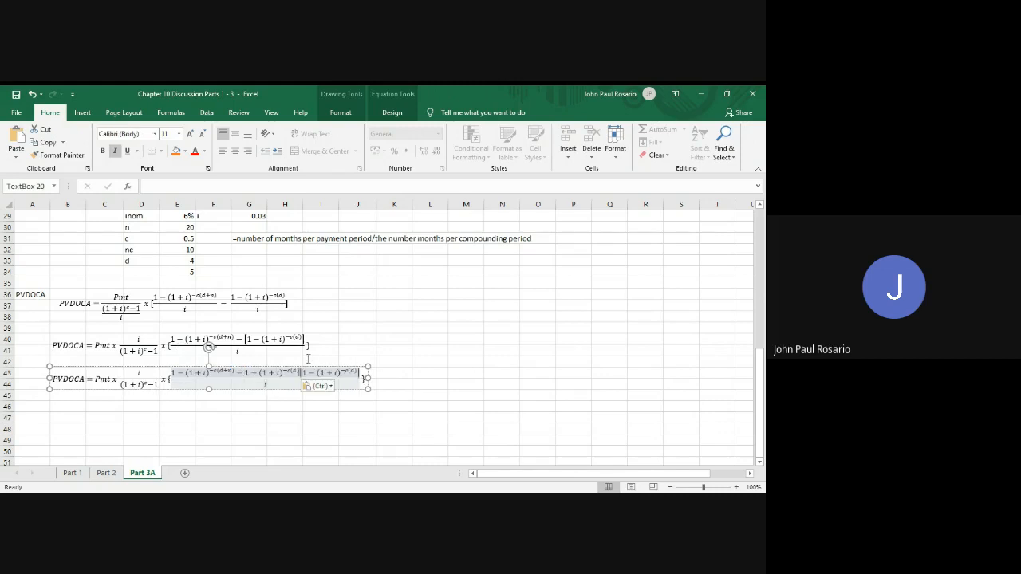
click(359, 372)
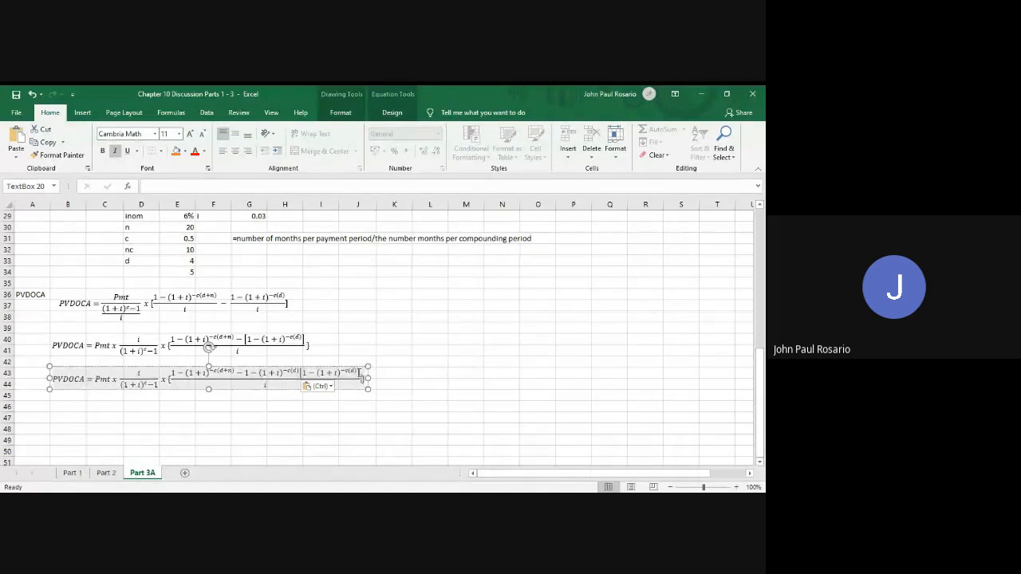
double_click(359, 373)
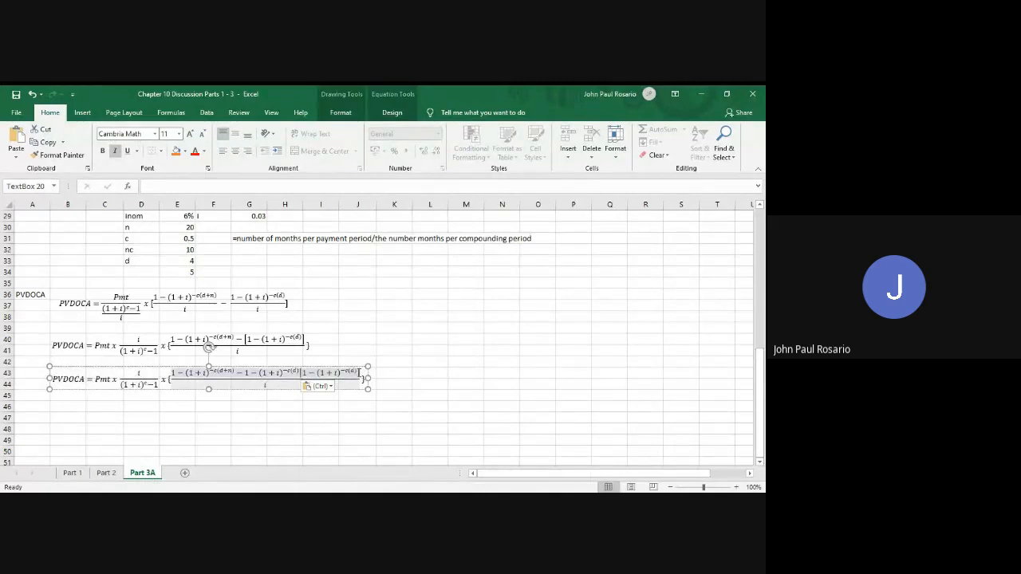
key(ctrl+z)
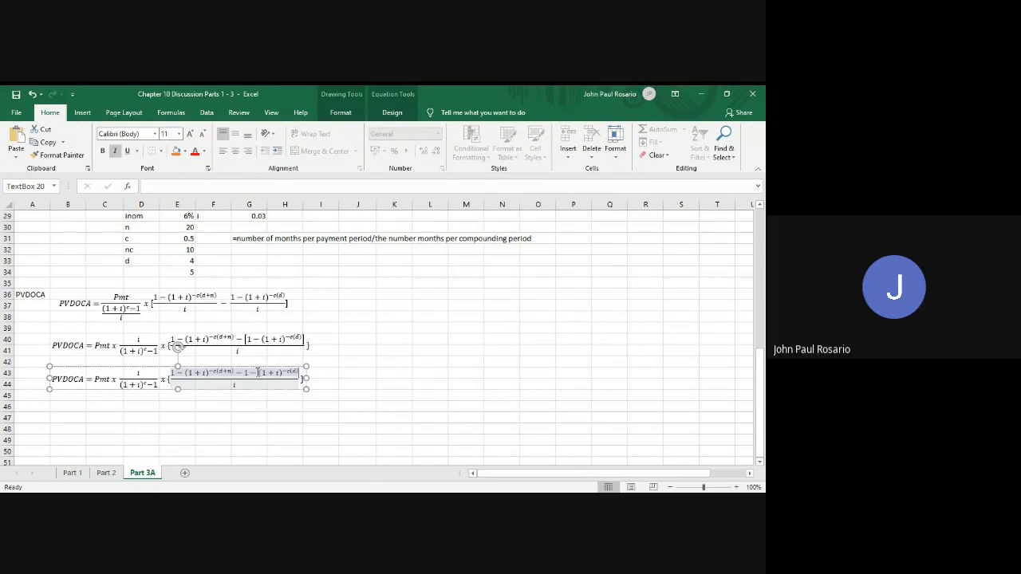
Change the minus sign before the final (1+i)^−c(d) term in the third equation to a plus and leave the equation box
key(BackSpace)
key(BackSpace)
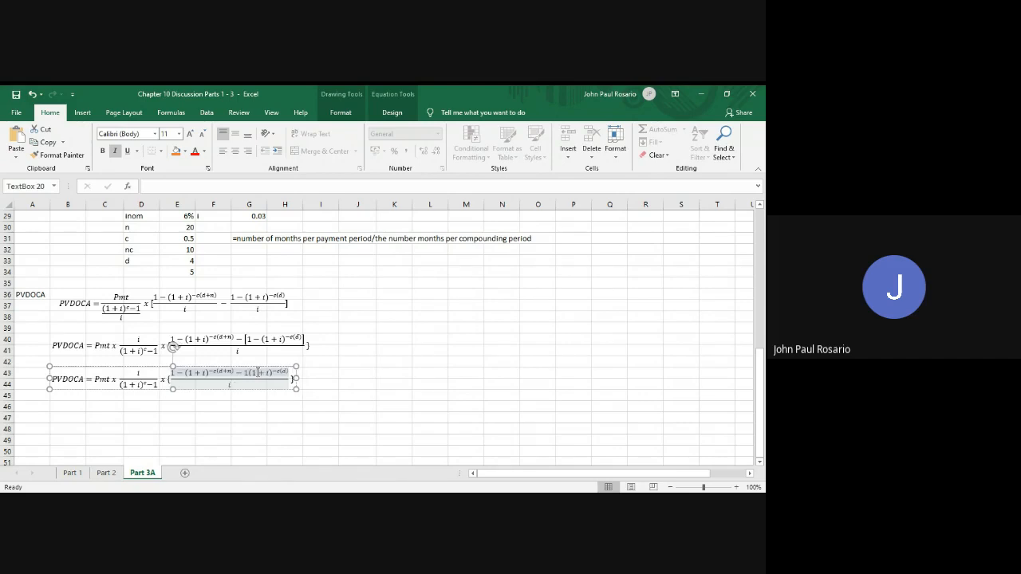
text(+)
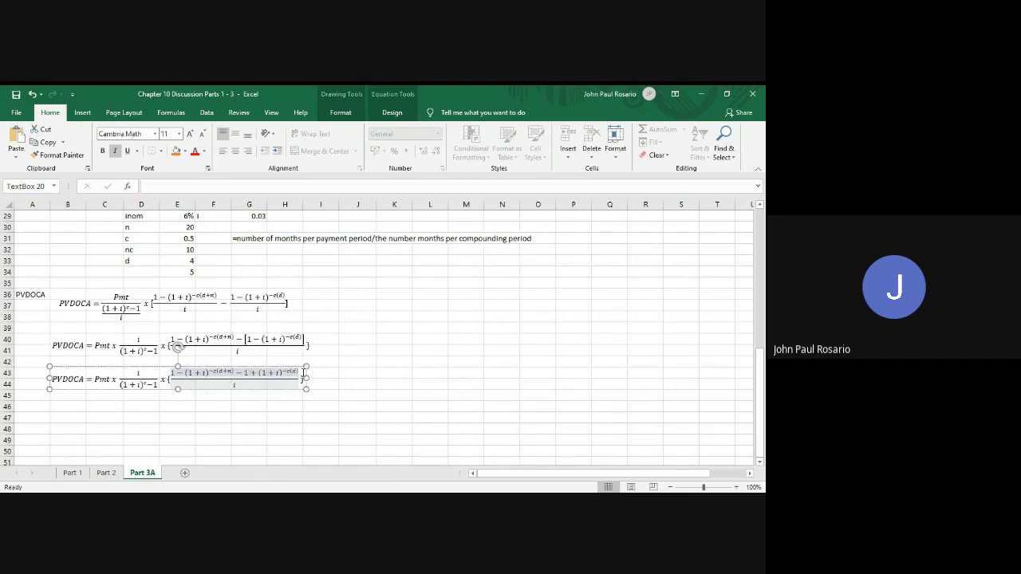
click(241, 438)
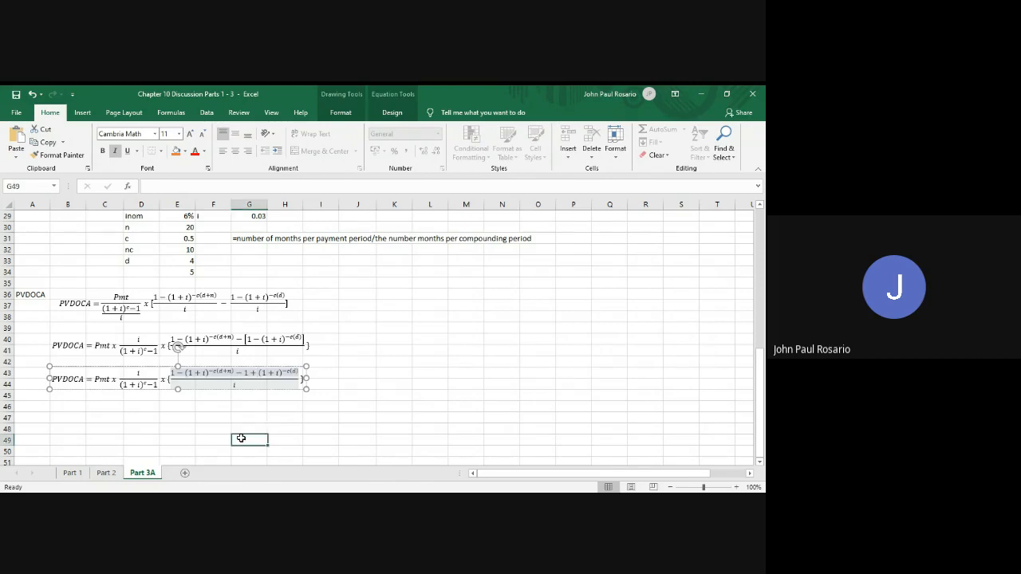
Copy the third PVDOCA equation box and paste the duplicate at cell B46
click(204, 392)
click(199, 390)
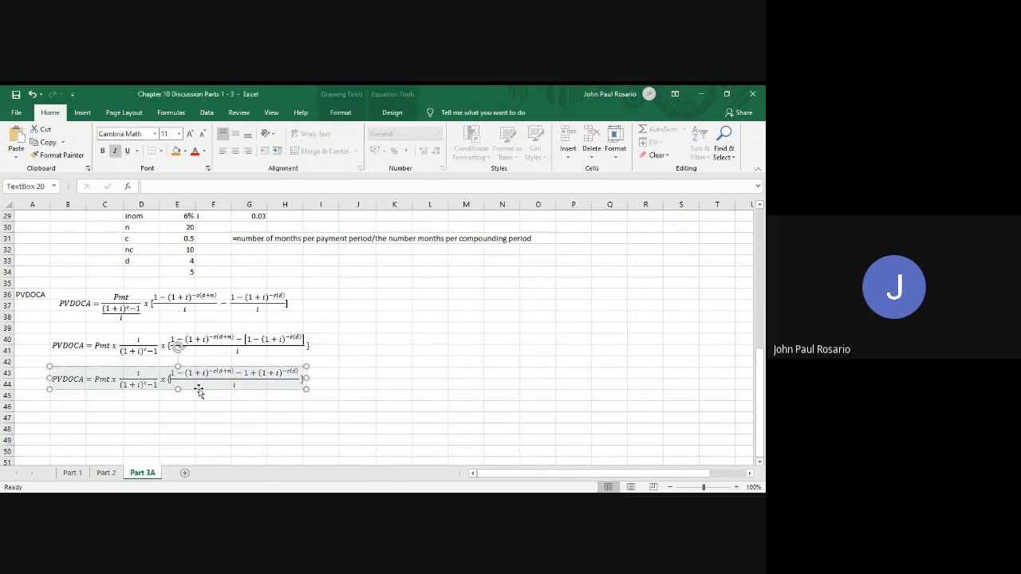
click(199, 389)
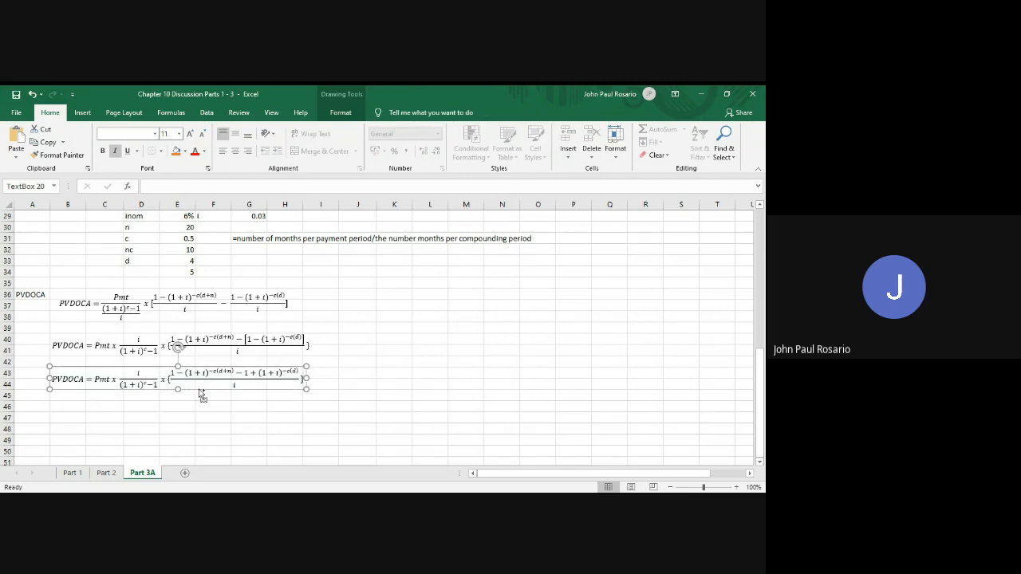
click(66, 409)
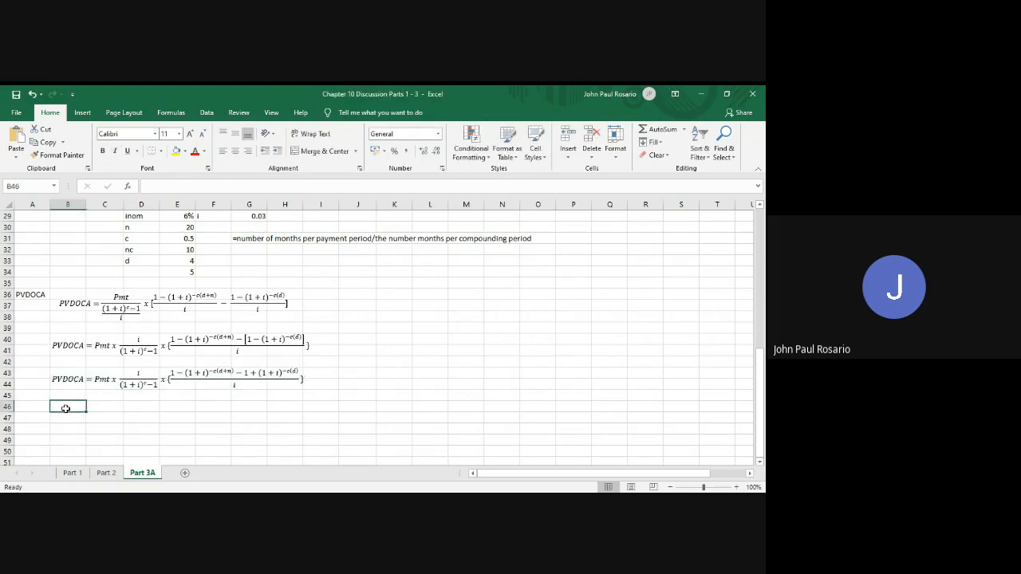
key(ctrl+v)
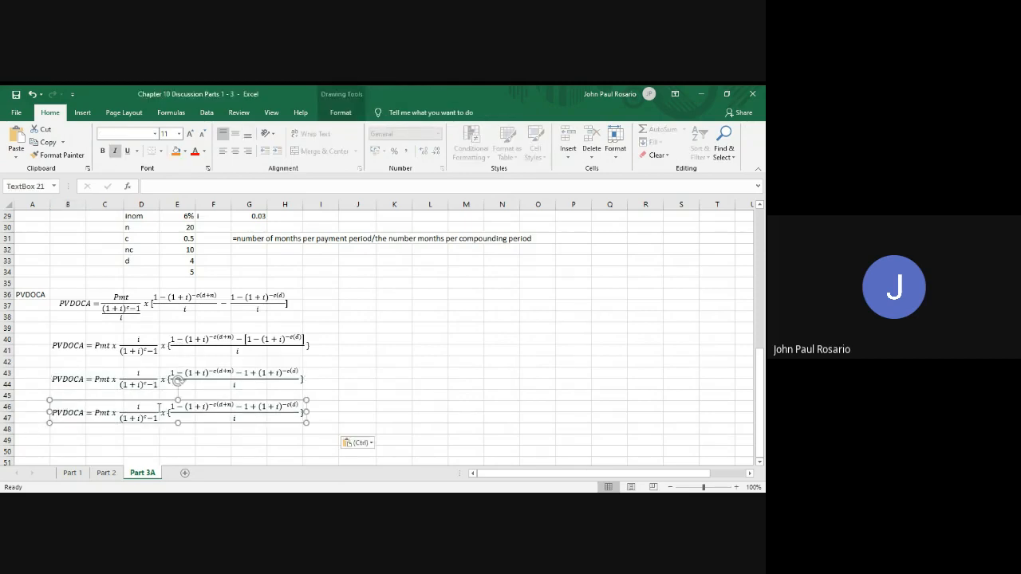
In the fourth equation, replace the numerator i with a copy of the second fraction's numerator, and delete the multiplication sign and second fraction
scroll(255, 424, down, 1)
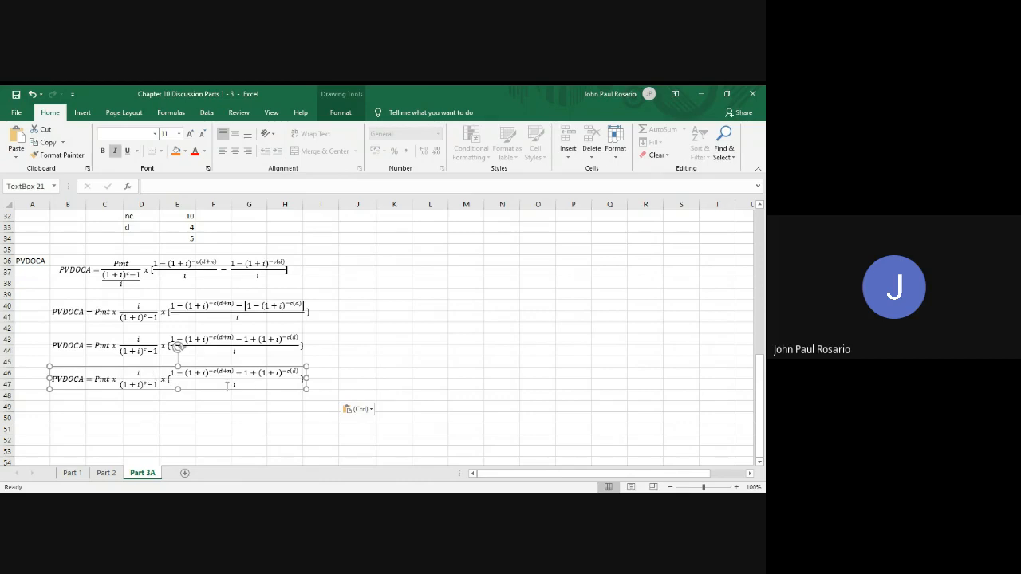
drag(173, 373, 301, 372)
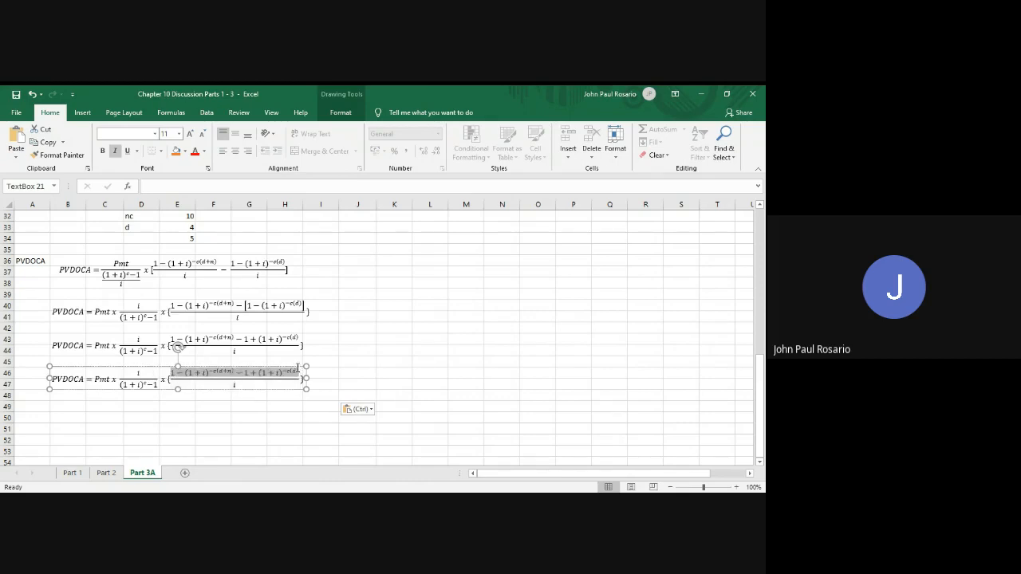
click(141, 373)
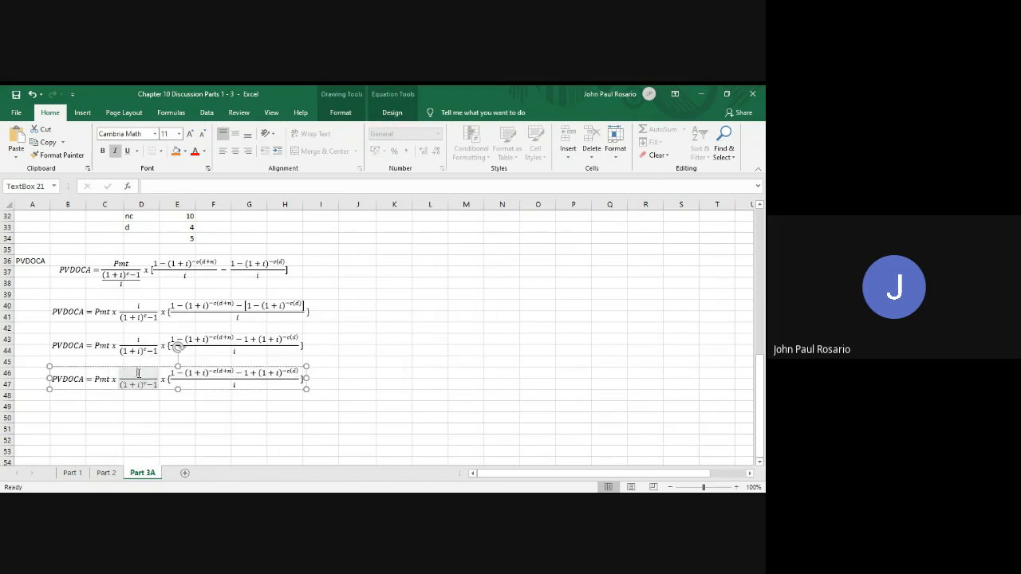
text(1 − (1 + i)^−c(d+n) − 1 + (1 + i)^−c(d))
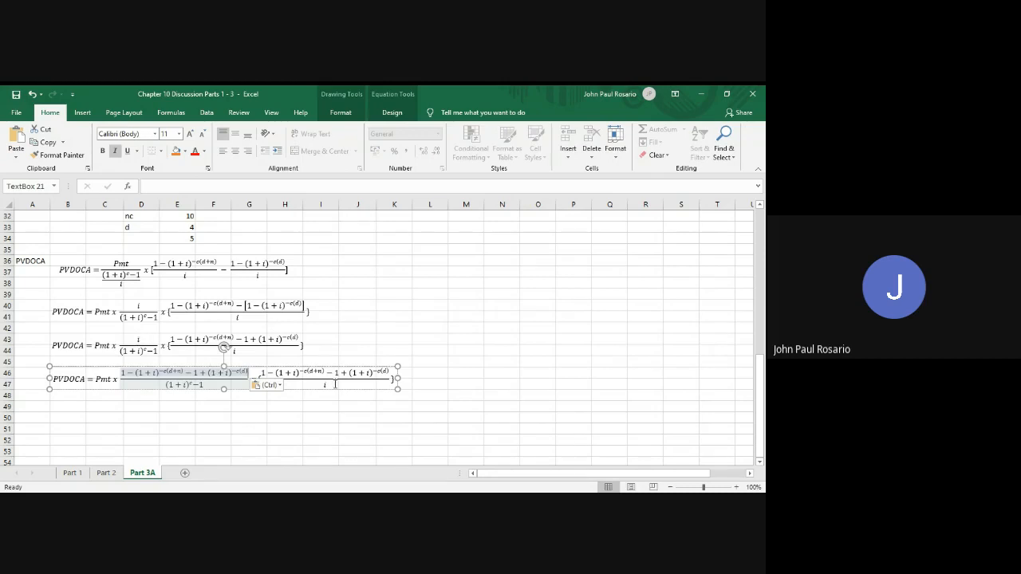
drag(335, 384, 256, 380)
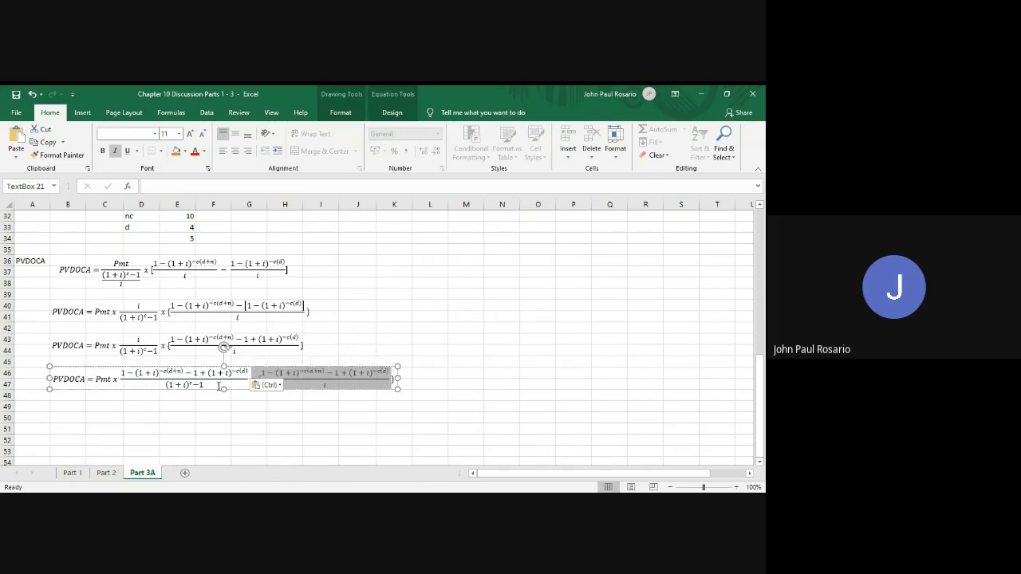
key(Delete)
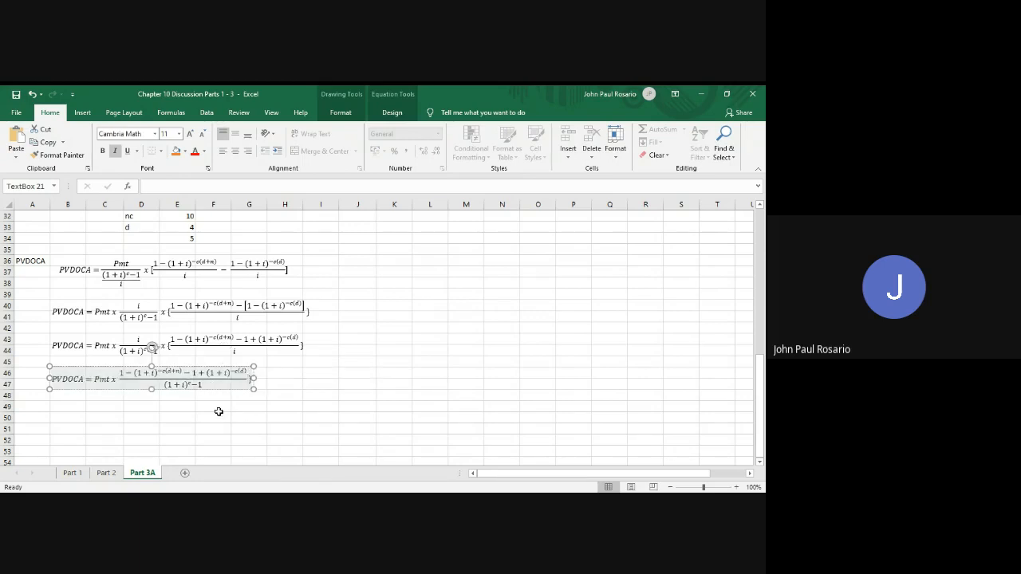
click(218, 411)
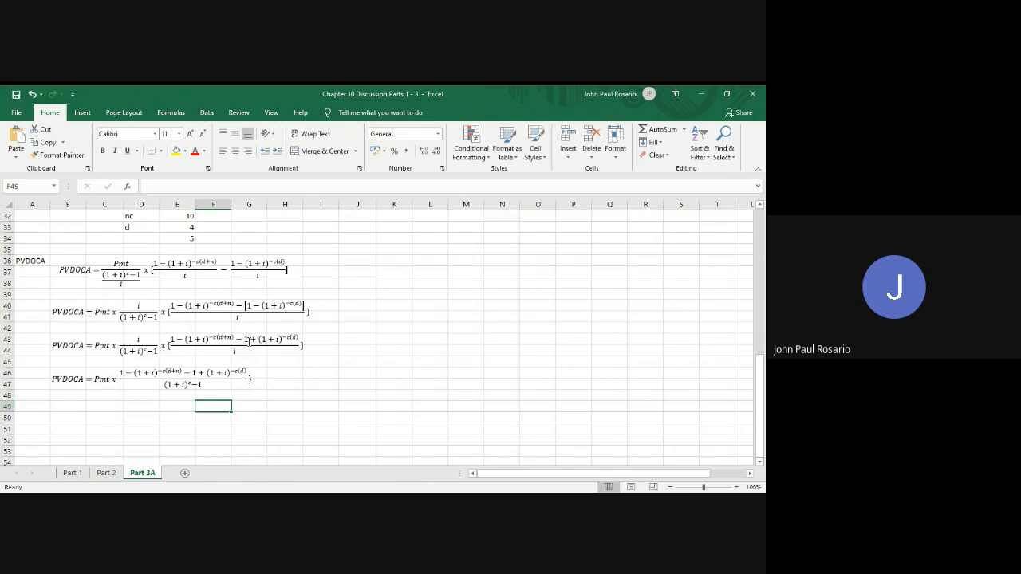
Remove both standalone ones from the fourth equation's numerator and move (1+i)^−c(d) to the front, ahead of −(1+i)^−c(d+n)
click(196, 373)
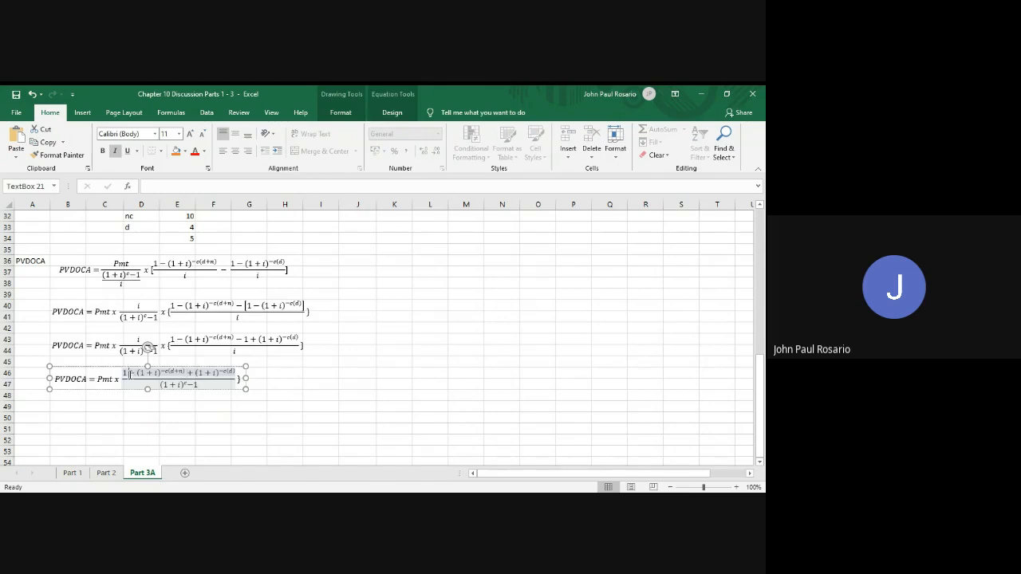
key(BackSpace)
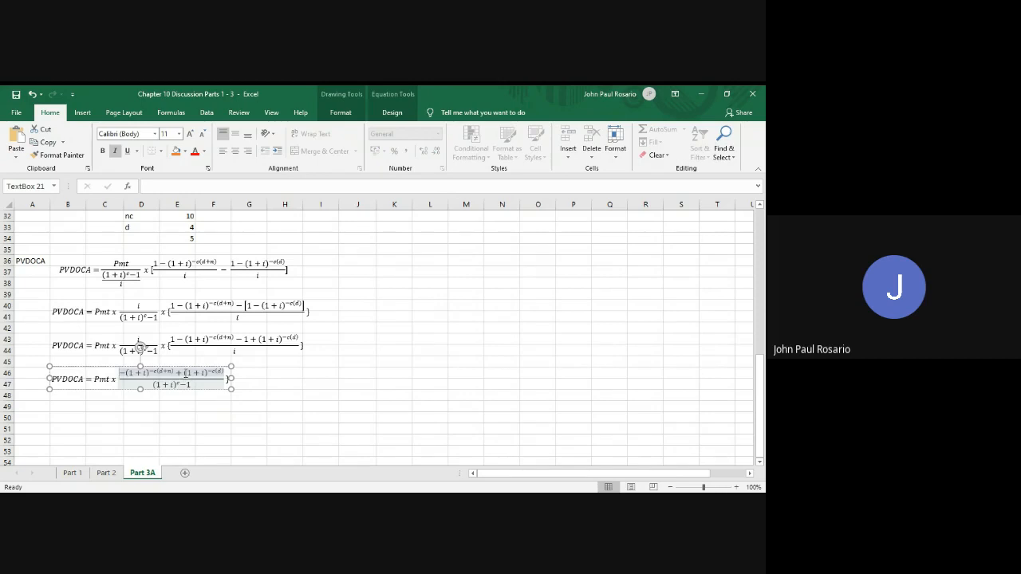
drag(184, 373, 225, 378)
key(ctrl+c)
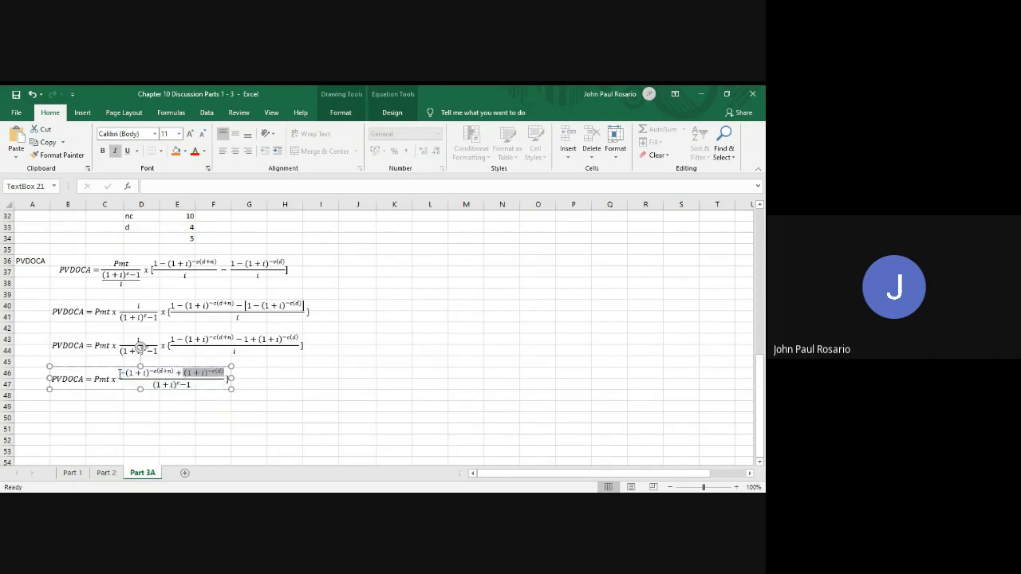
shift+click(119, 373)
key(ctrl+v)
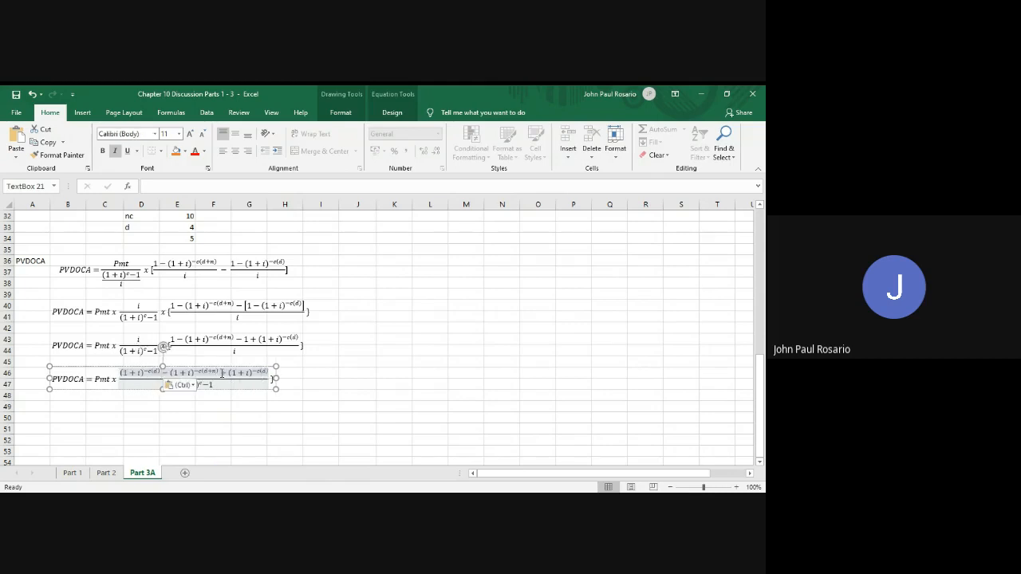
drag(221, 373, 269, 373)
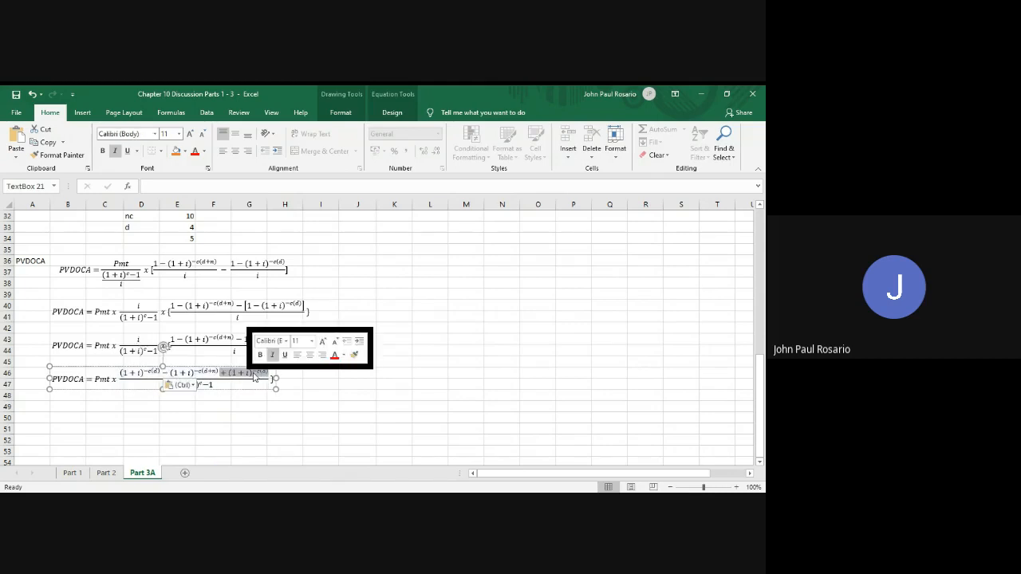
key(Delete)
click(190, 428)
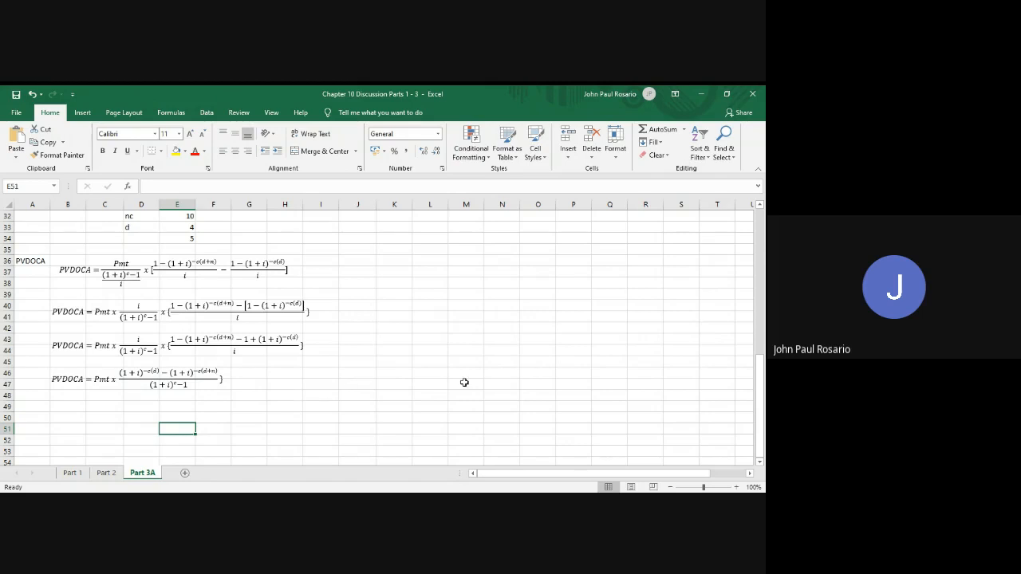
Copy the PVOCA formula box that uses the equivalent rate i_e from the Part 2 sheet and paste it at cell K36 of Part 3A
click(107, 473)
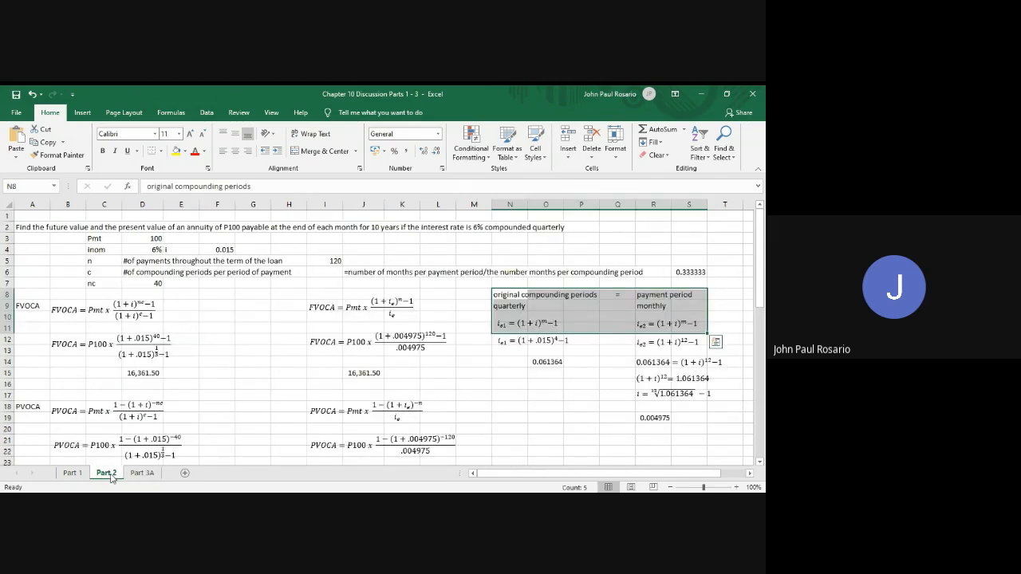
scroll(352, 414, down, 2)
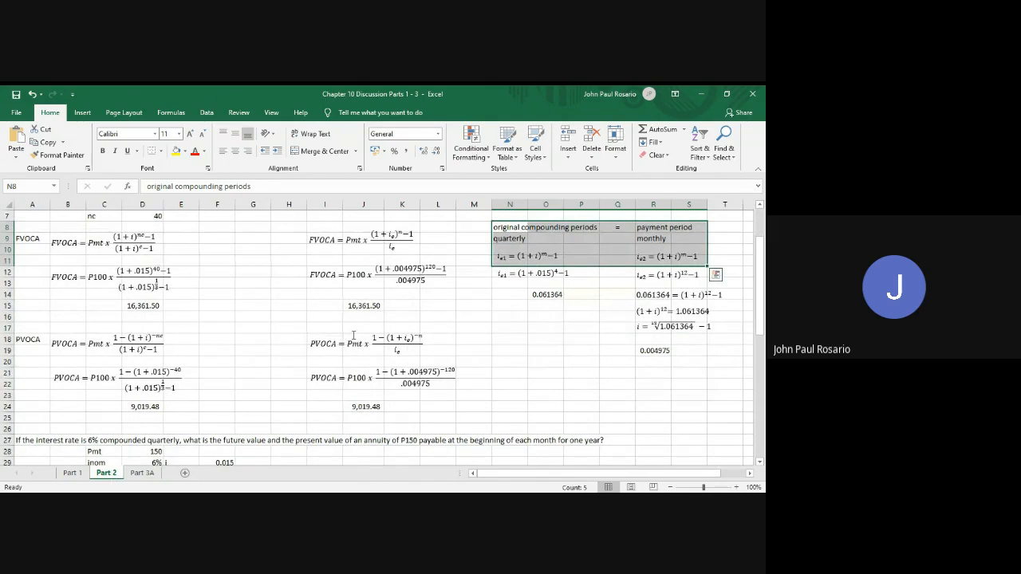
click(360, 349)
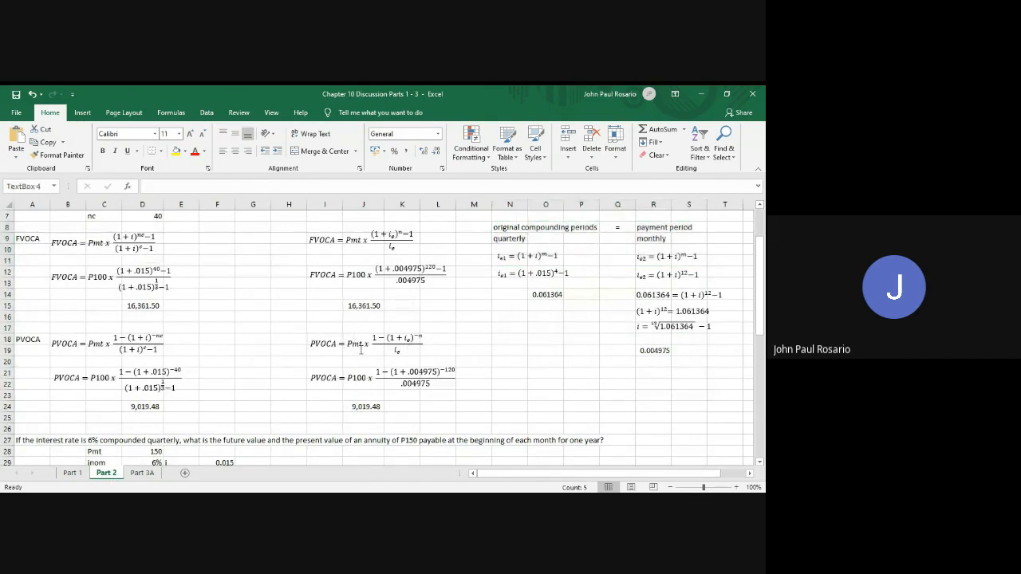
click(360, 355)
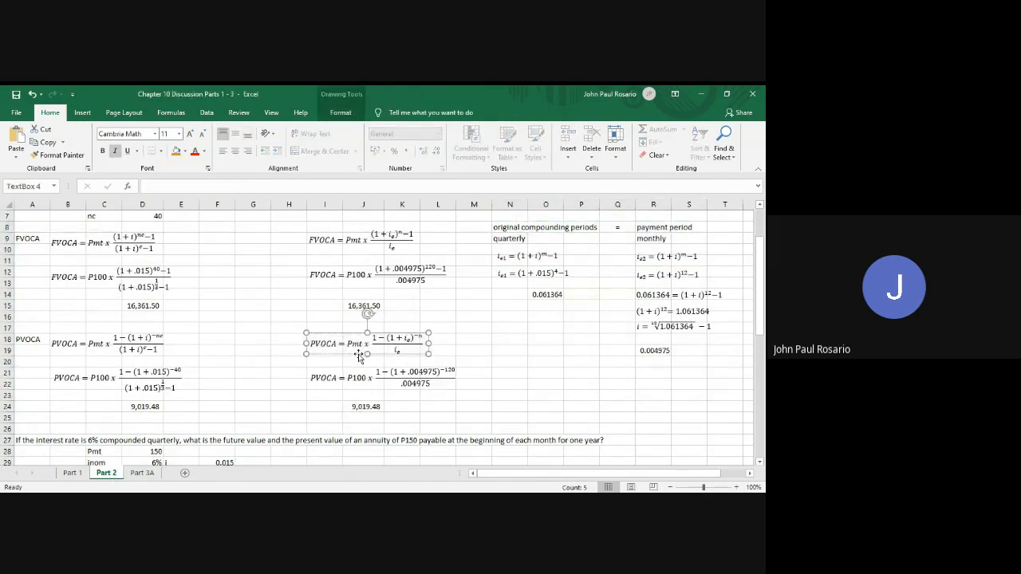
click(142, 473)
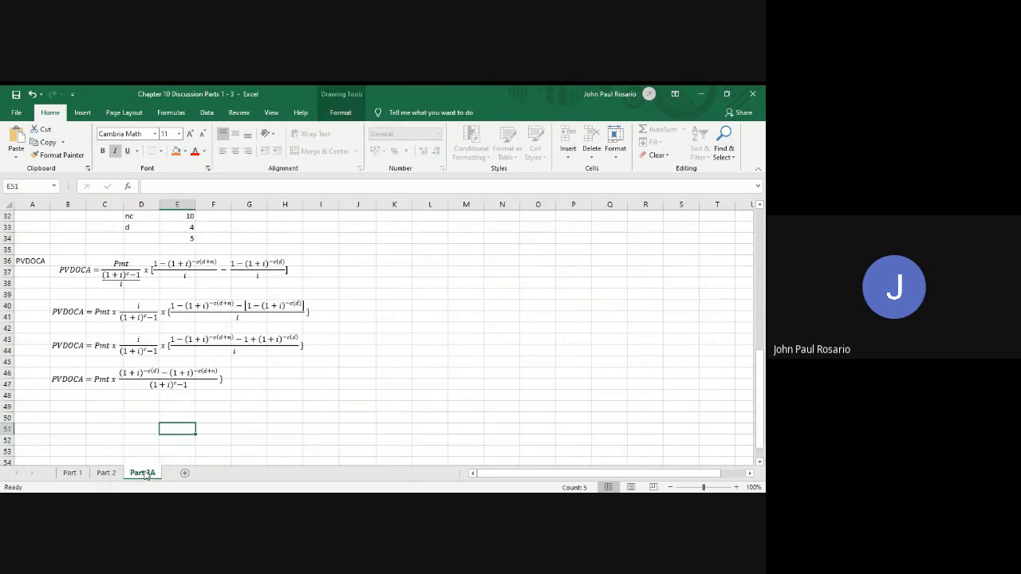
click(391, 261)
key(ctrl+v)
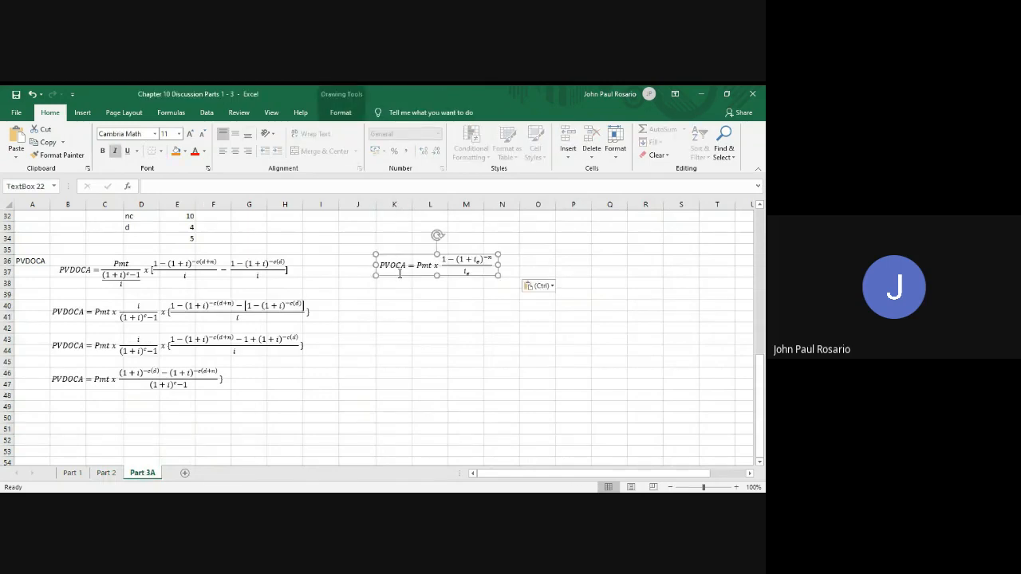
Change the equivalent-rate formula's label at K36 from PVOCA to PVDOCA and add a multiplication sign x after the fraction
click(391, 267)
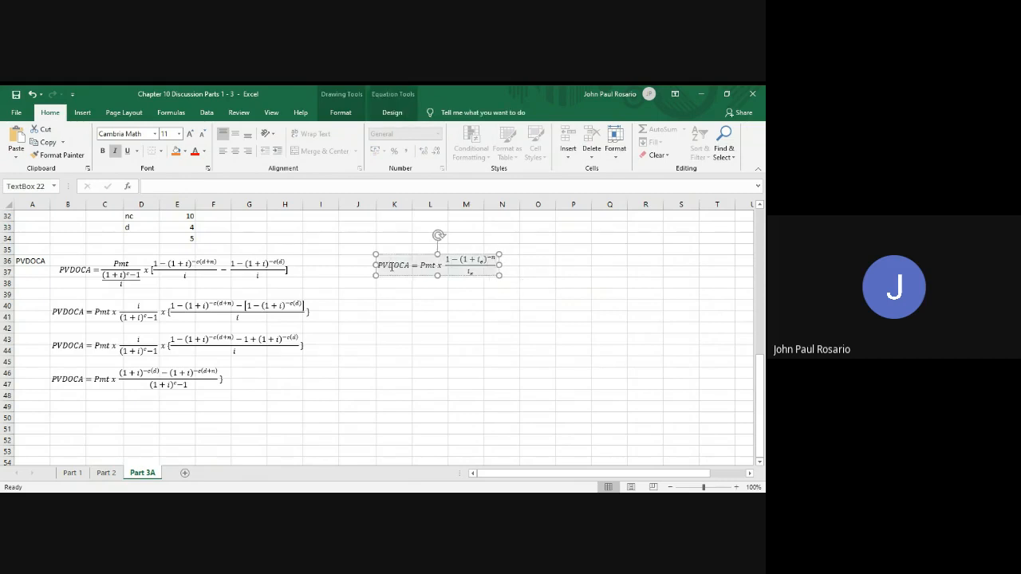
click(497, 265)
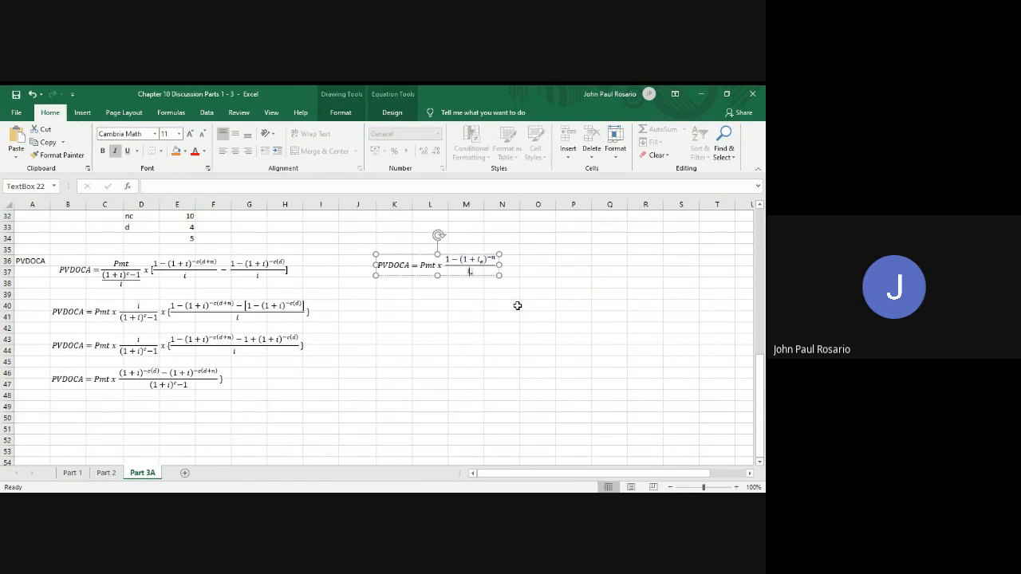
key(Right)
text(x)
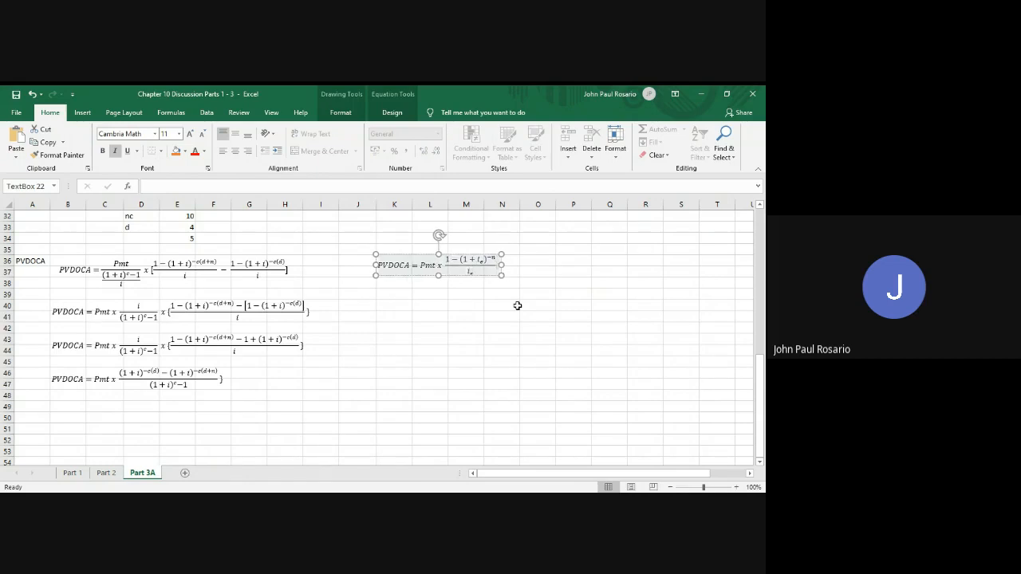
text({)
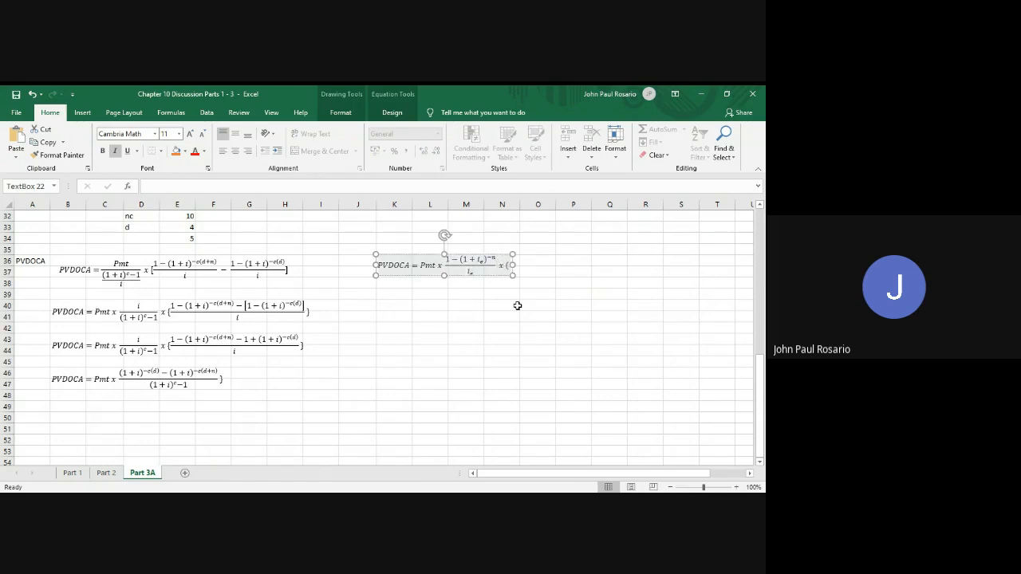
text(1+i))
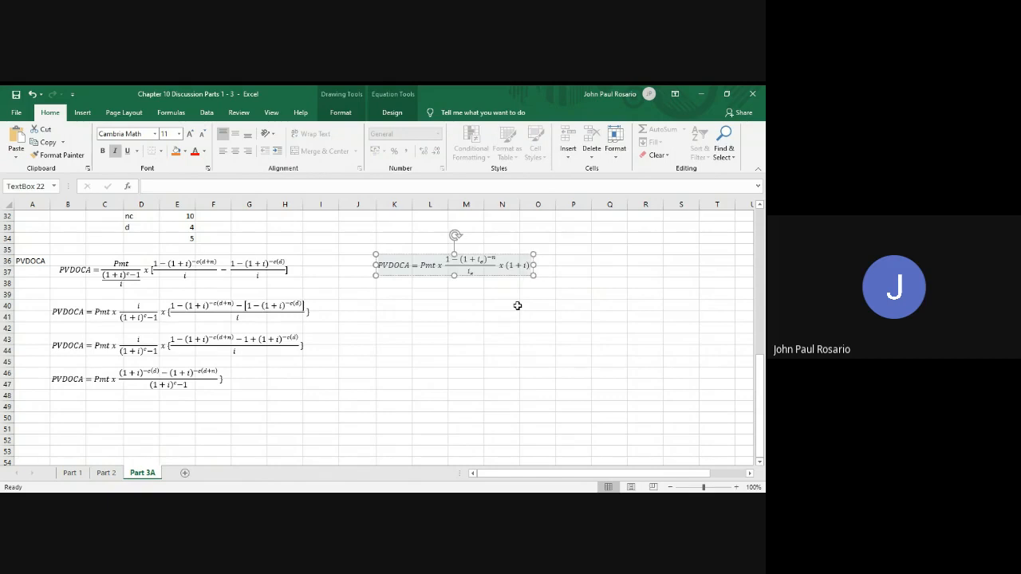
key(BackSpace)
key(BackSpace)
key(BackSpace)
key(BackSpace)
key(BackSpace)
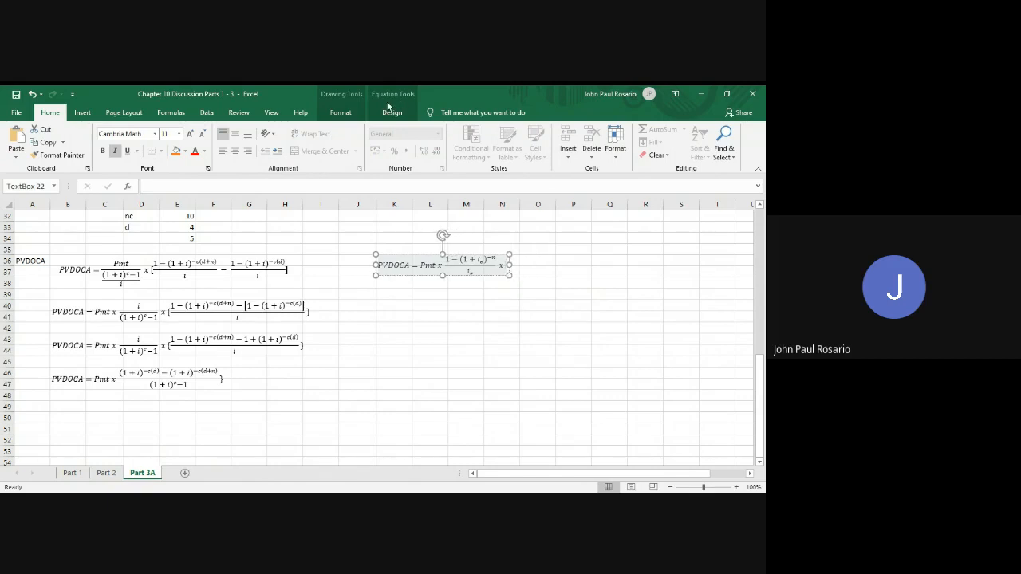
Append the superscript term (1+i)^−d after the multiplication sign in the equivalent-rate PVDOCA formula and leave the equation box
click(391, 111)
click(488, 135)
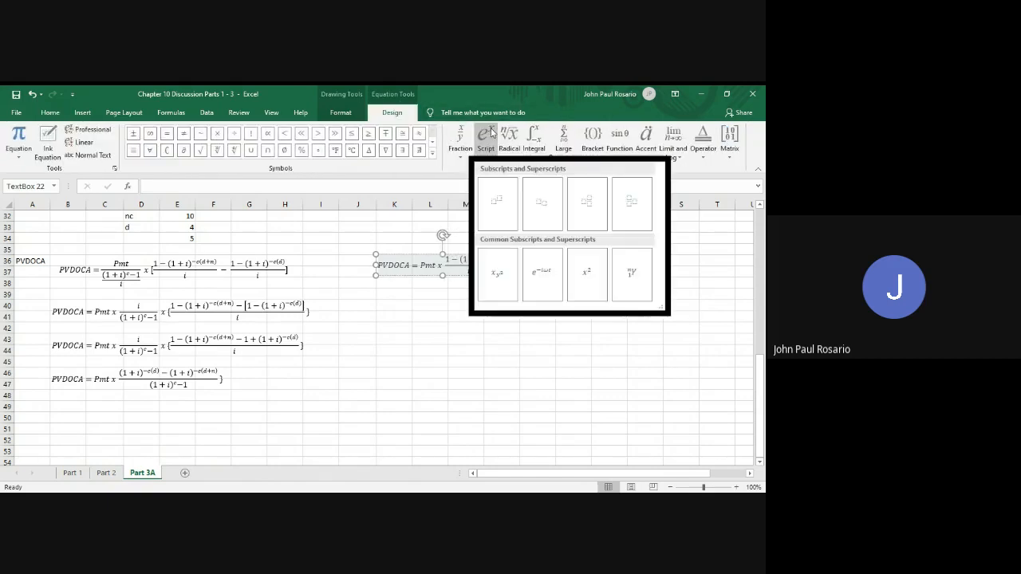
click(497, 204)
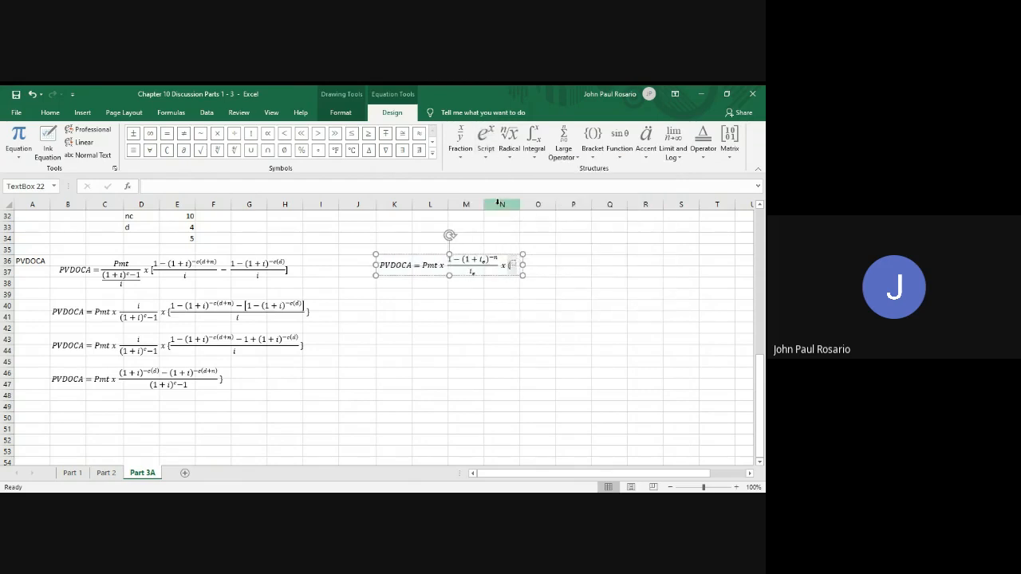
text((1 + i))
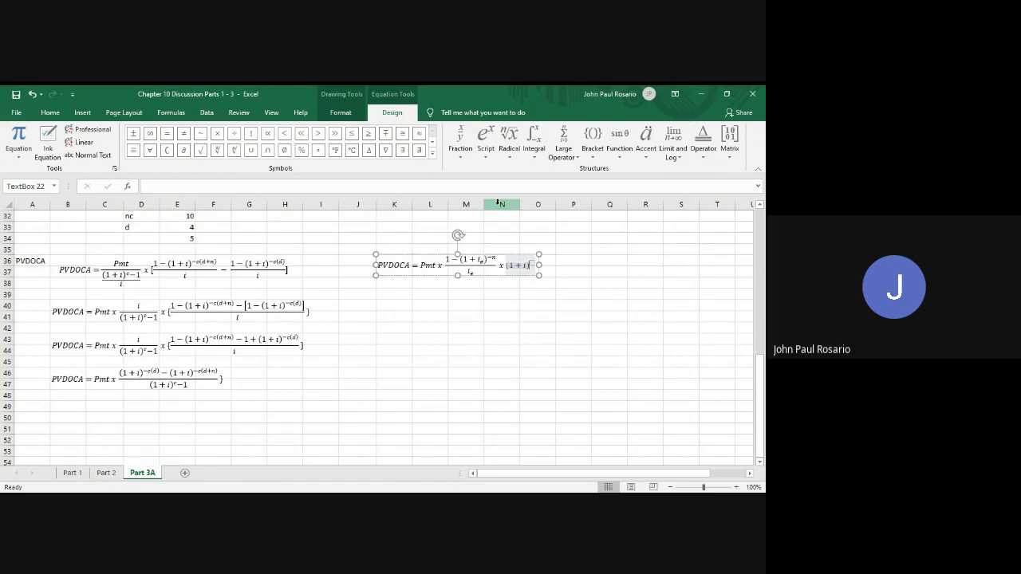
key(Right)
text(-d)
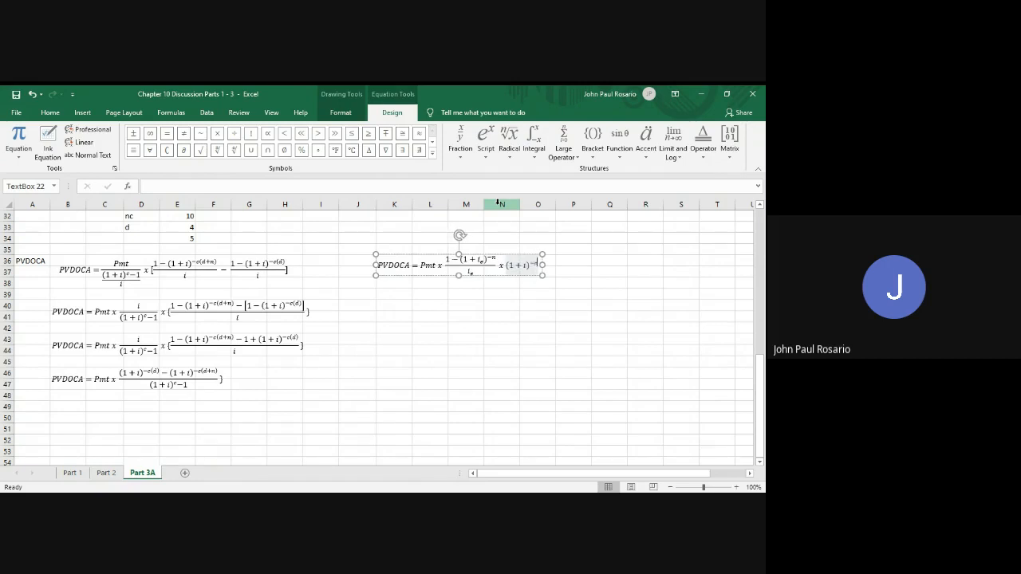
click(479, 313)
click(518, 329)
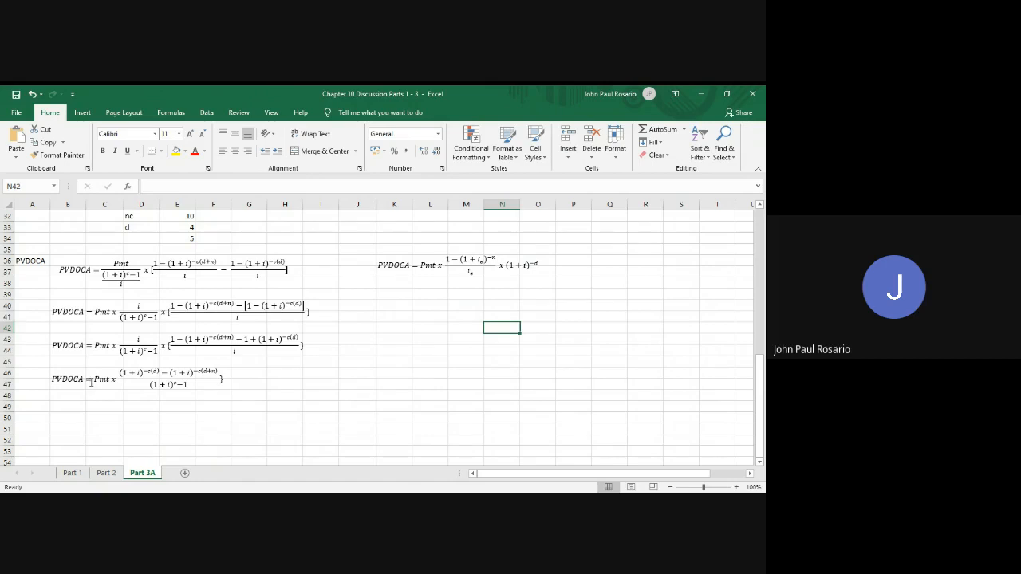
Copy the fourth PVDOCA equation box and paste the duplicate at cell B49
click(91, 382)
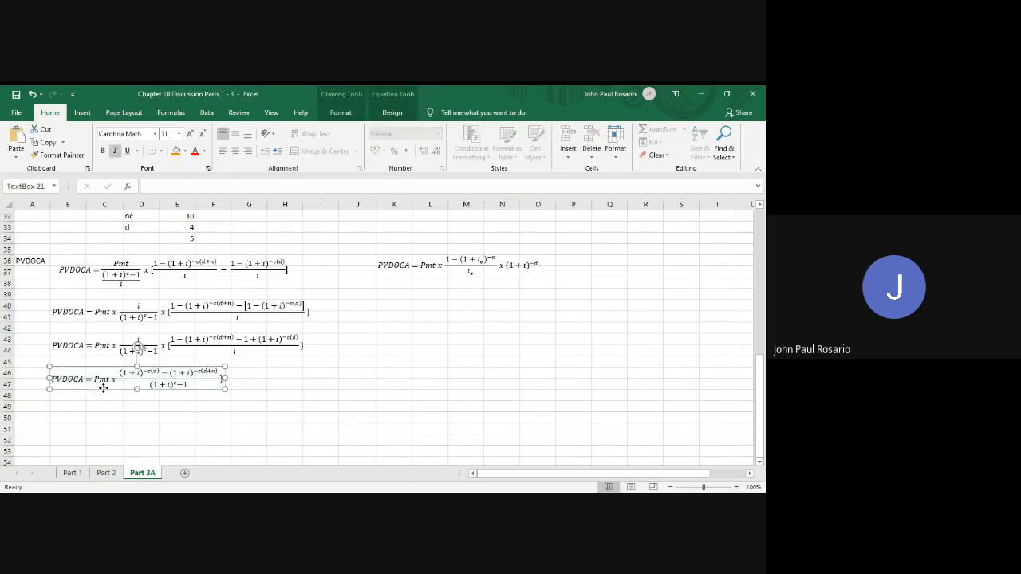
click(103, 389)
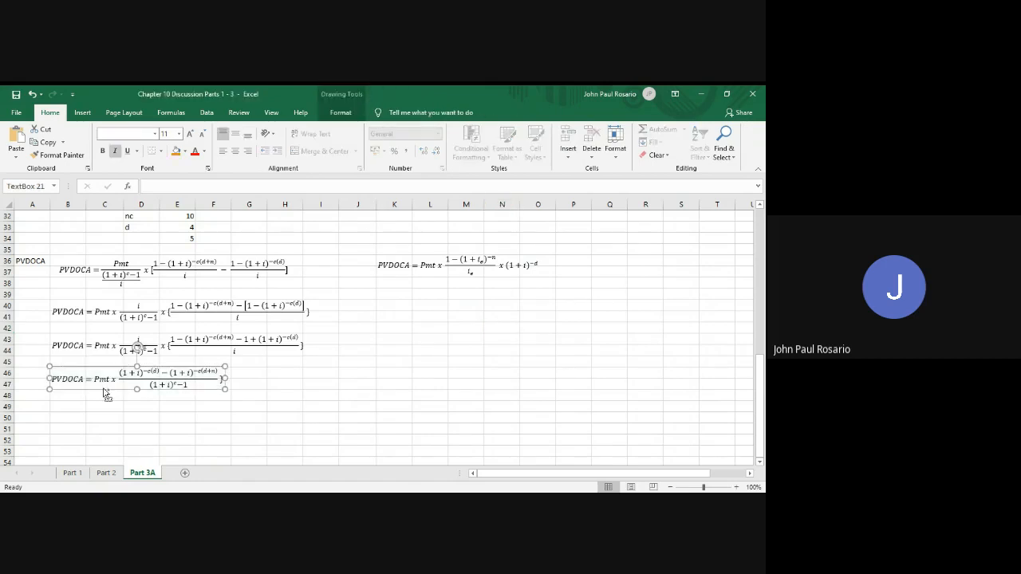
key(ctrl+c)
click(66, 410)
key(ctrl+v)
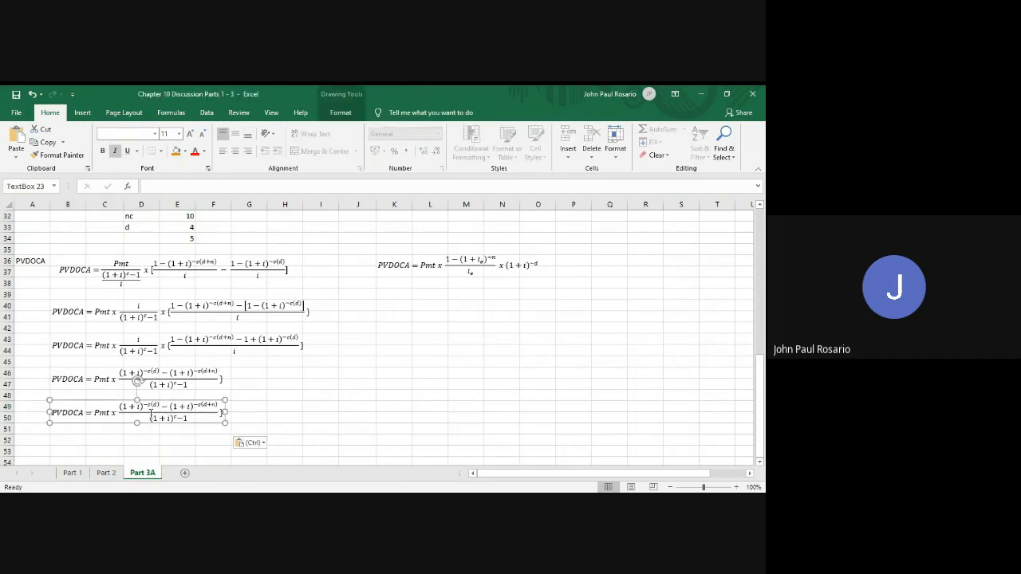
In the fifth equation, replace i with .03 in the numerator's first term
scroll(213, 393, up, 1)
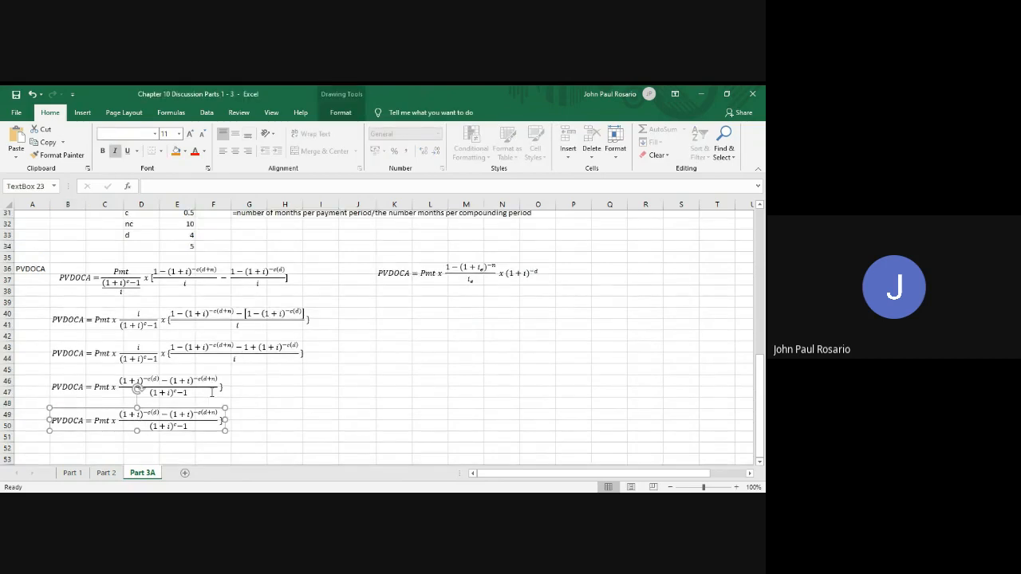
scroll(212, 393, up, 1)
scroll(139, 390, down, 2)
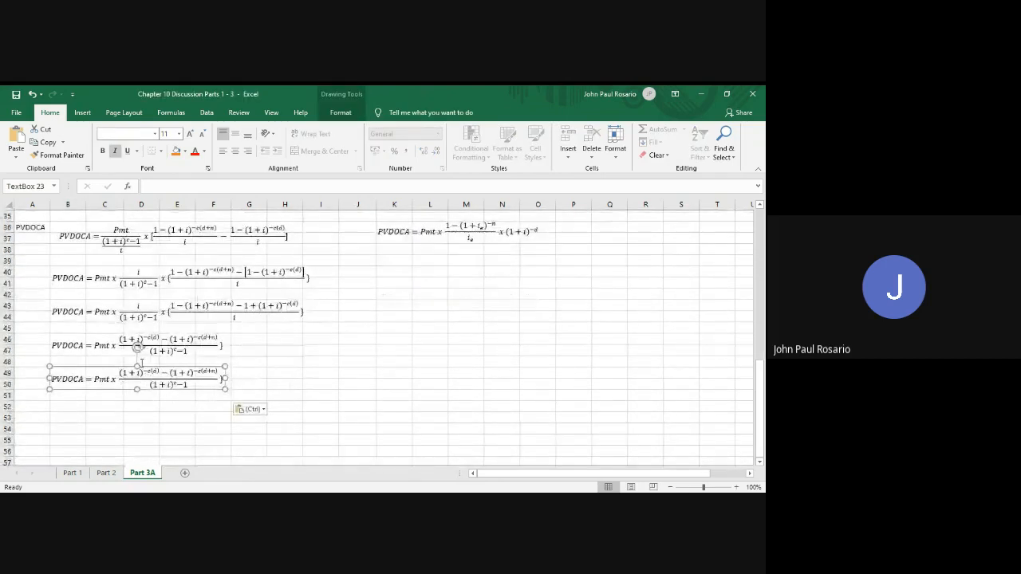
click(142, 373)
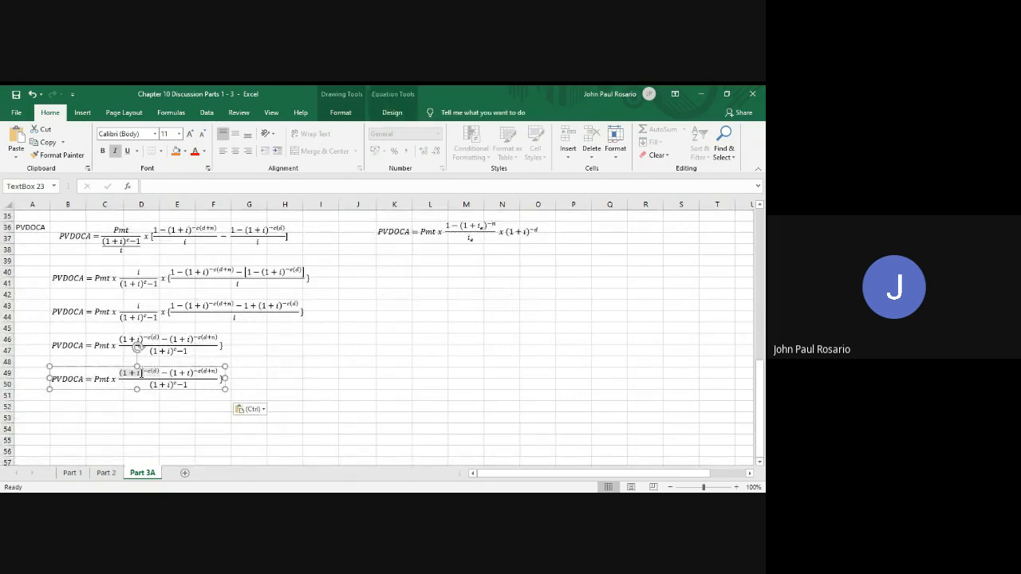
key(Left)
key(BackSpace)
text(.03)
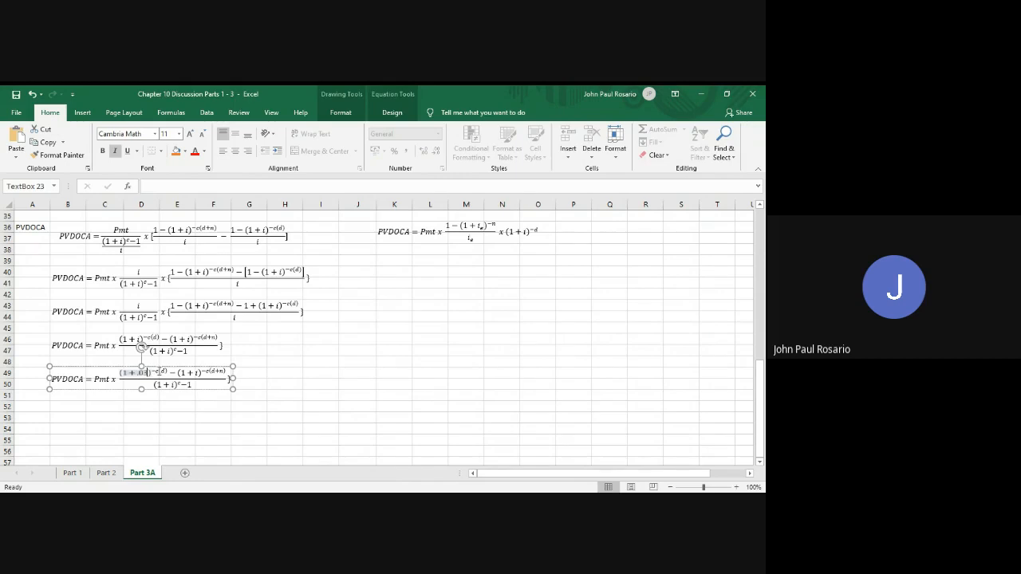
In the first numerator term's exponent of the fifth equation, replace c with the stacked fraction 1/2 and d with 4
click(159, 371)
scroll(159, 371, up, 2)
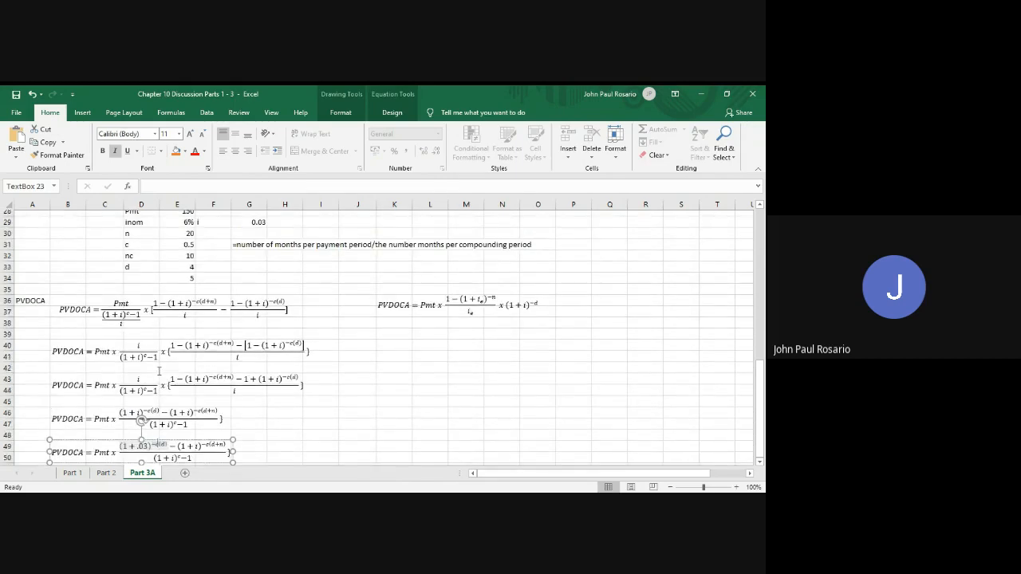
scroll(159, 371, down, 1)
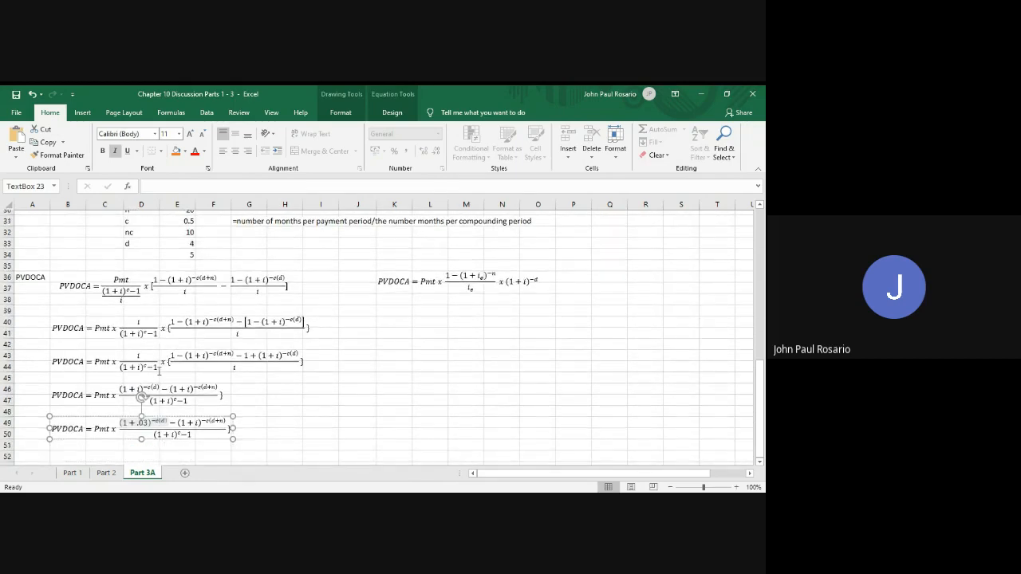
scroll(159, 371, down, 1)
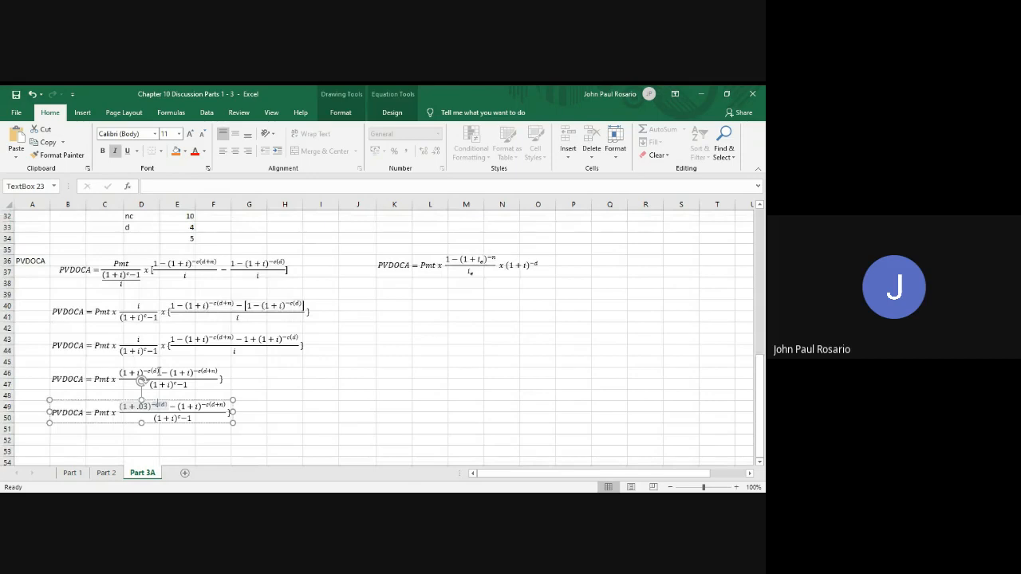
click(392, 112)
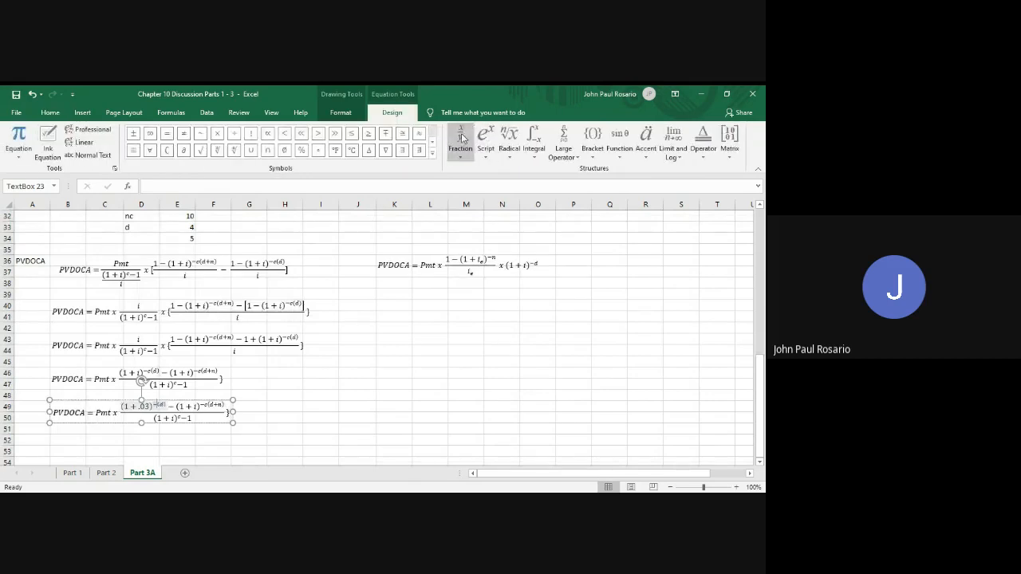
click(461, 137)
click(464, 201)
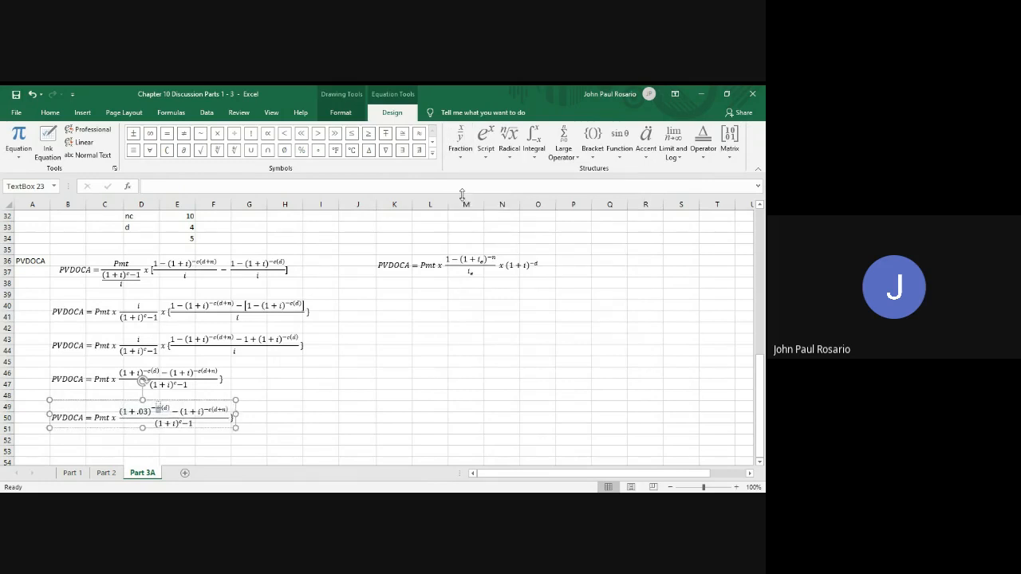
text(1)
key(Down)
text(2)
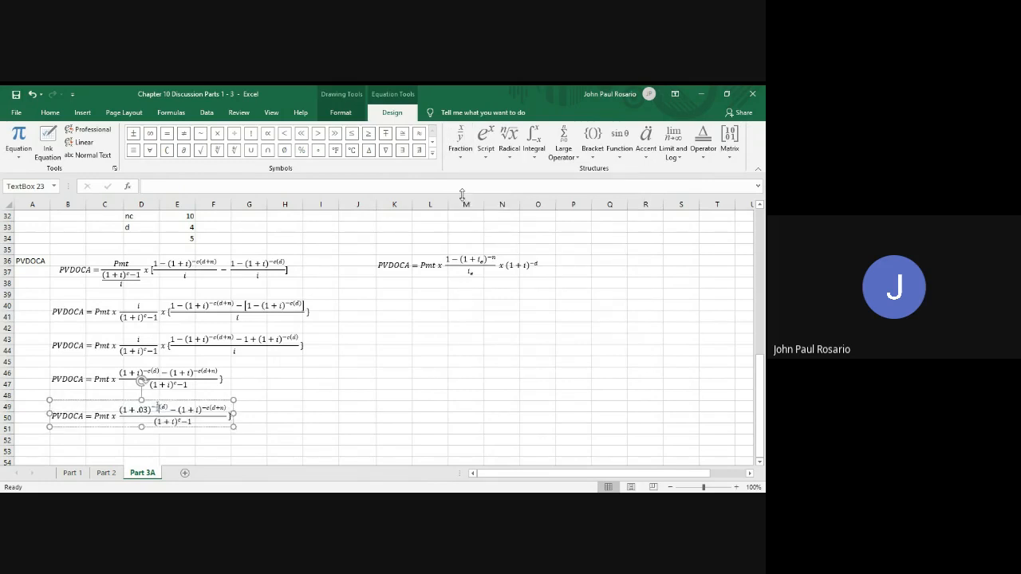
key(Right)
key(Right)
key(Delete)
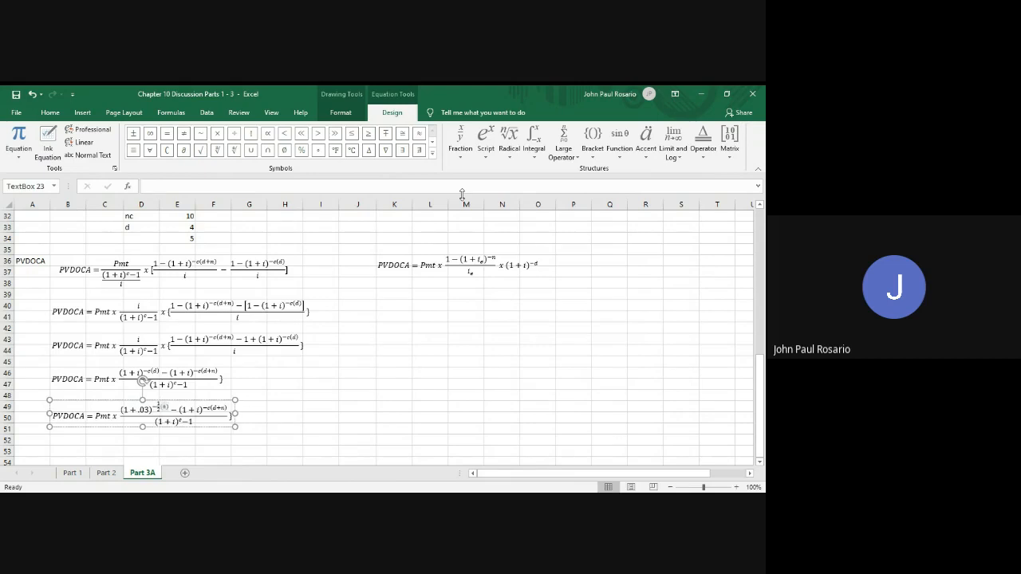
Replace i with .03 in the second numerator term of the fifth equation
key(Right)
key(Right)
key(Right)
key(Right)
key(Right)
key(Right)
key(Delete)
text(.03)
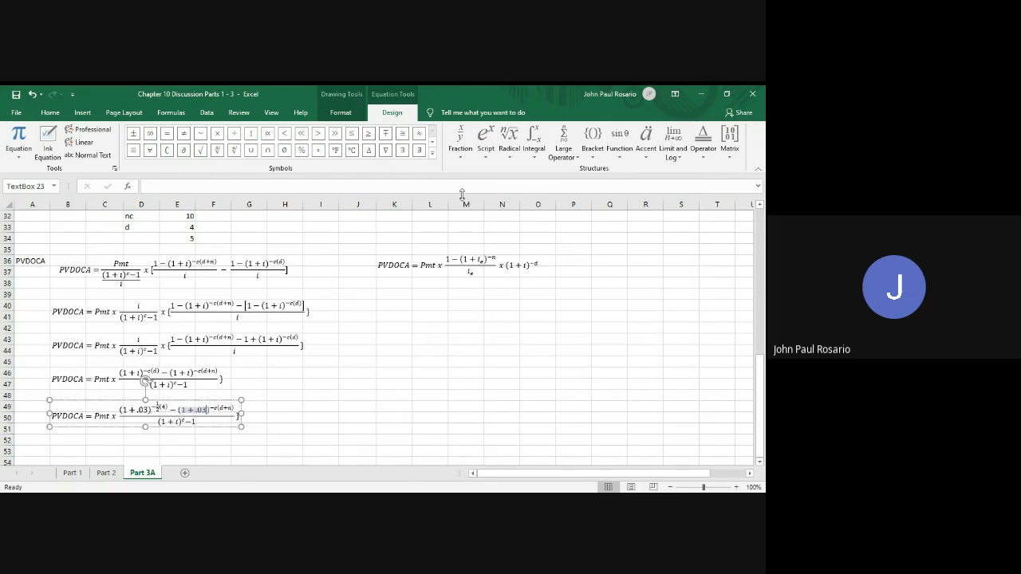
Replace c with the stacked fraction 1/2 in the second numerator term's exponent of the fifth equation
key(Right)
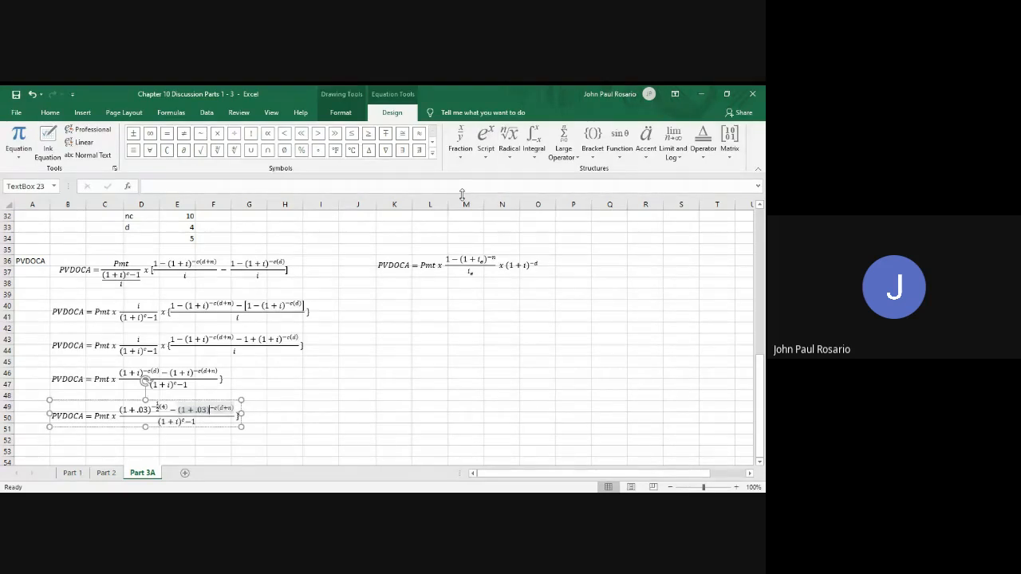
key(Right)
key(Right)
key(Delete)
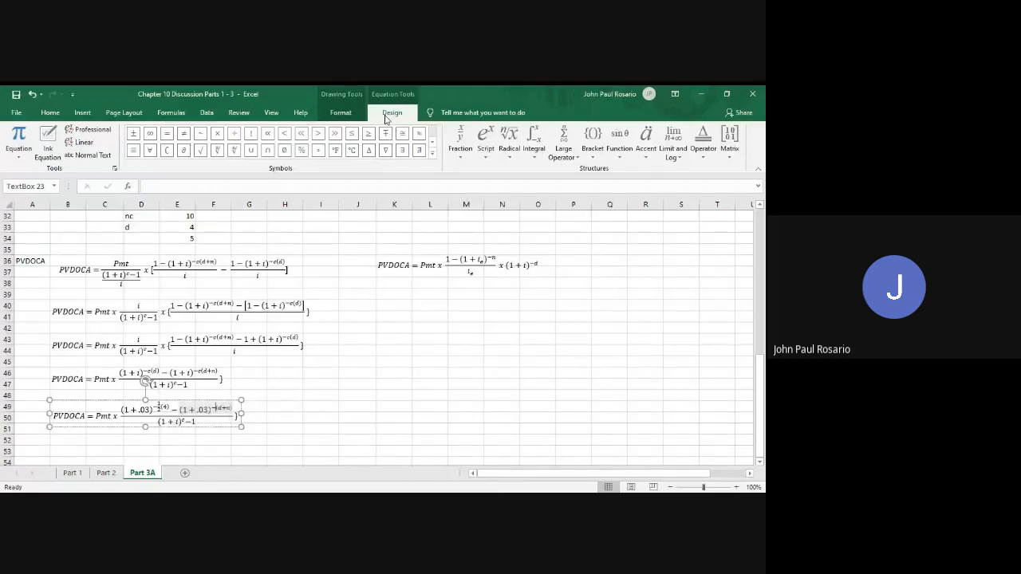
click(466, 151)
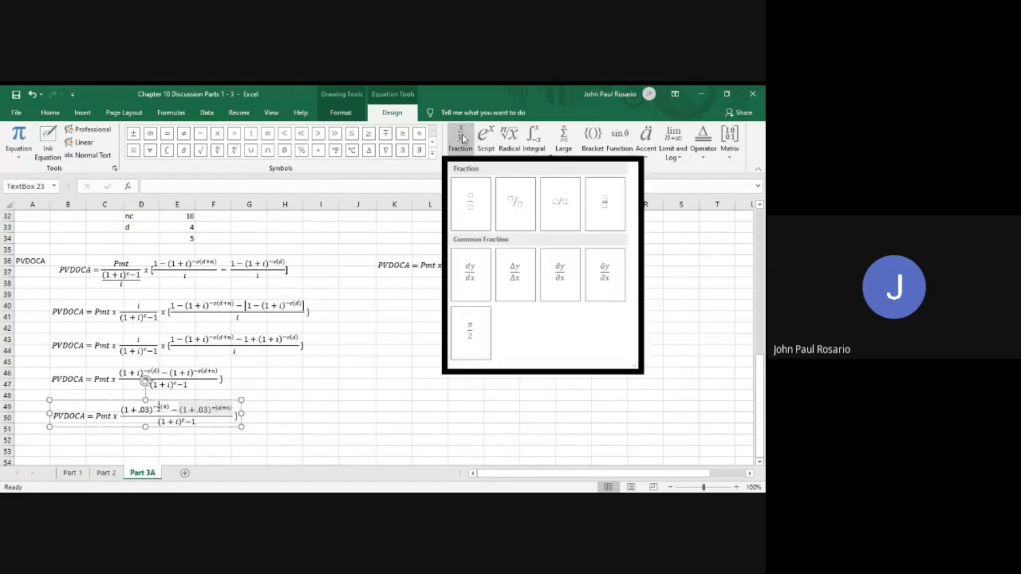
click(471, 192)
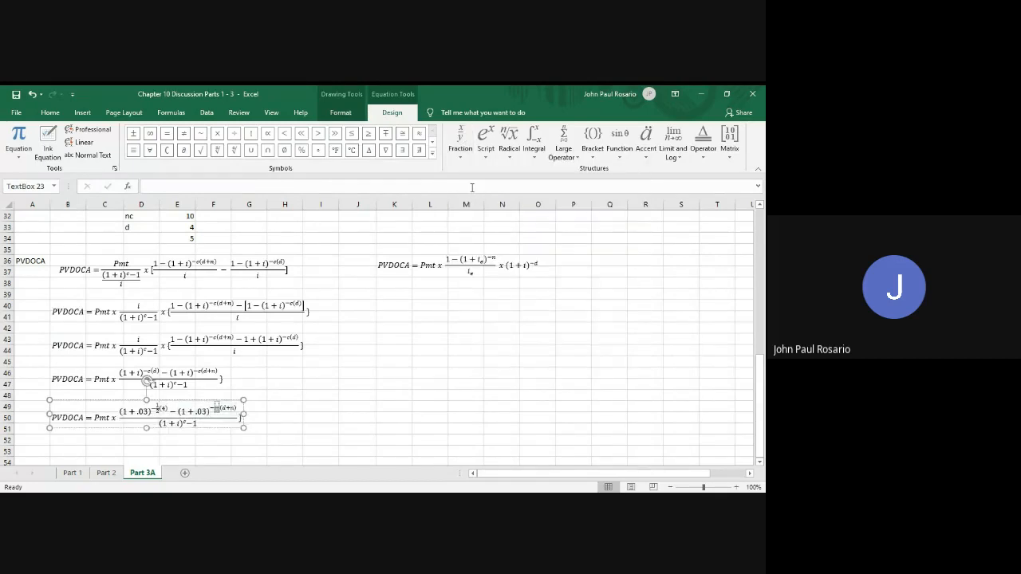
key(Up)
text(1)
key(Down)
text(2)
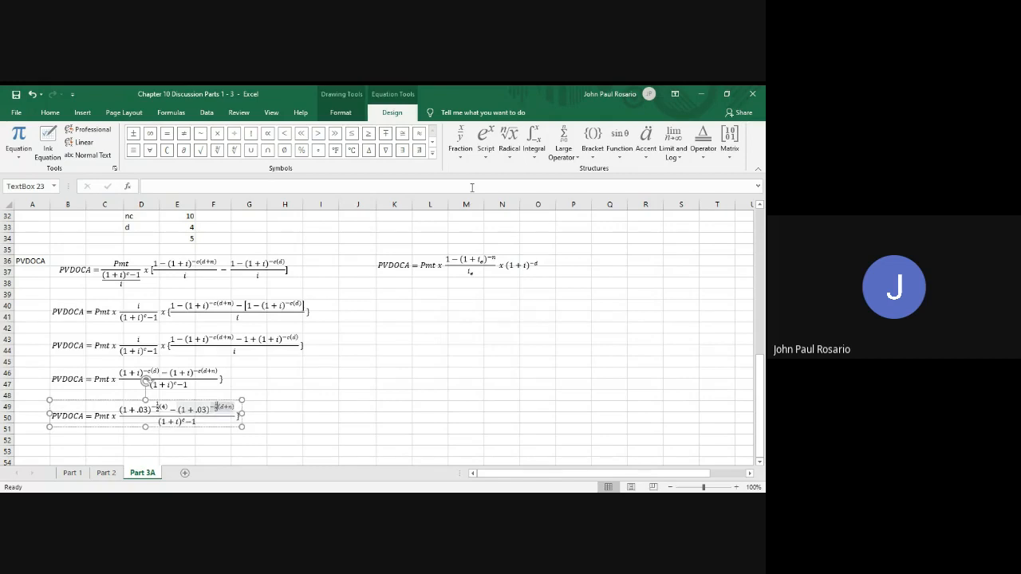
Replace d+n with 4+20 in the second numerator term's exponent of the fifth equation
key(Right)
key(Right)
key(BackSpace)
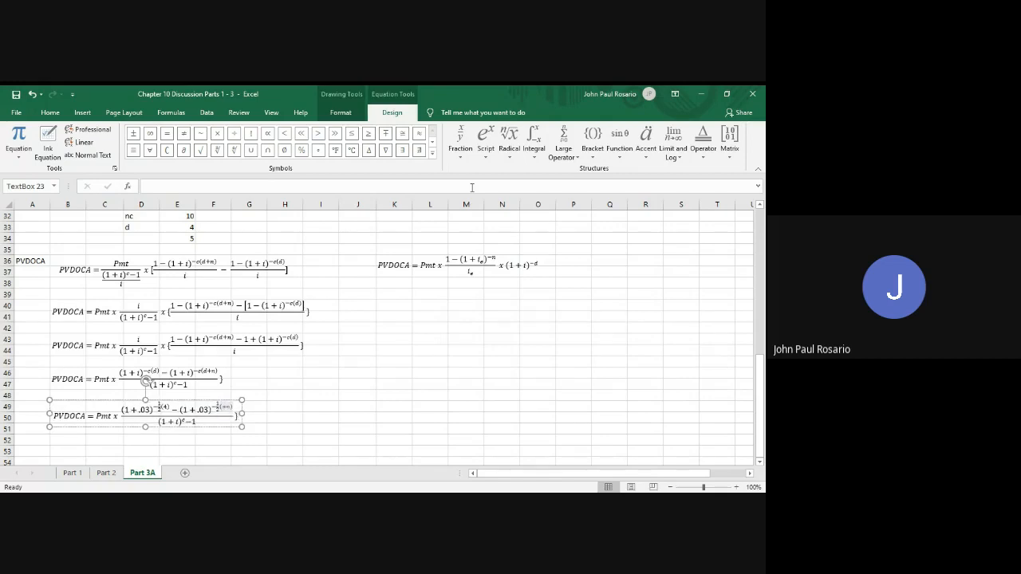
text(4)
key(Right)
key(Right)
key(BackSpace)
text(20)
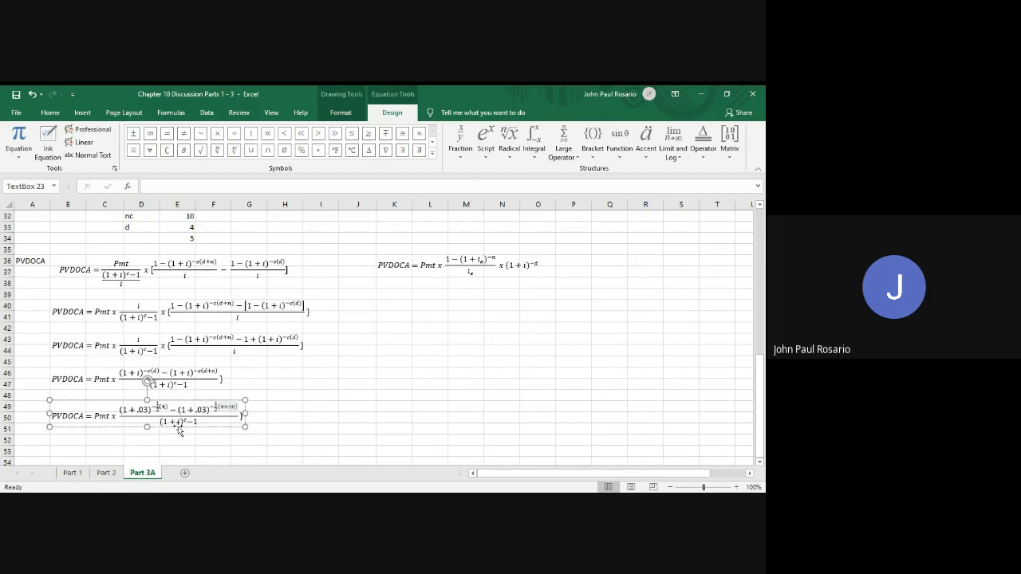
In the fifth equation's denominator, replace i with .03 and the exponent c with the stacked fraction 1/2
drag(182, 423, 160, 422)
text(1 + .03)
key(BackSpace)
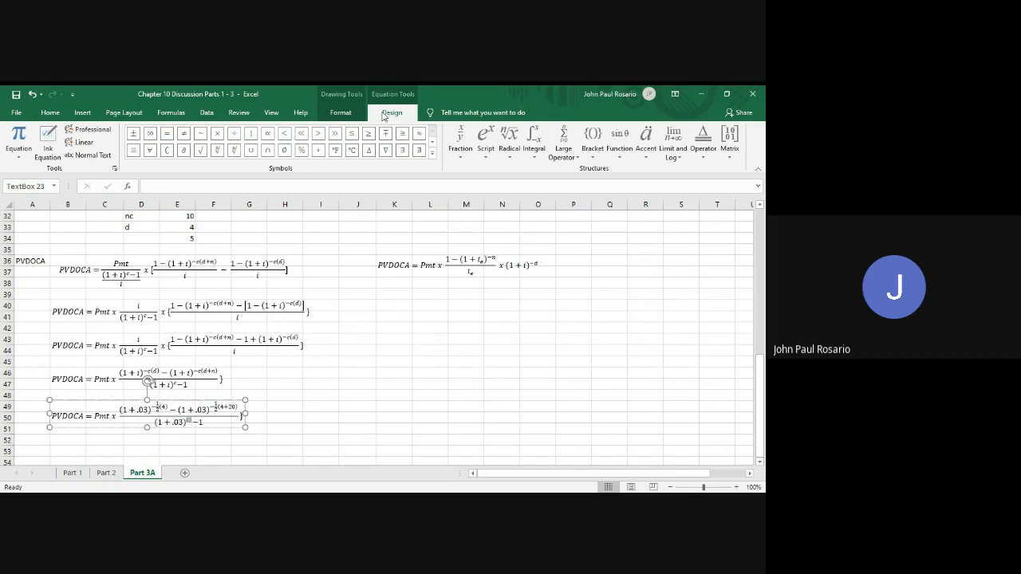
click(467, 140)
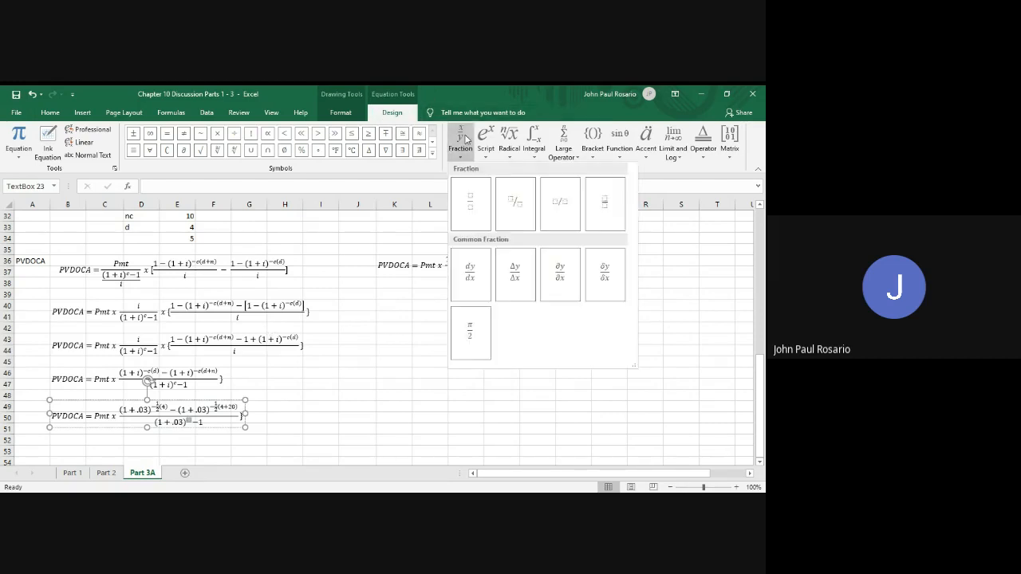
click(469, 199)
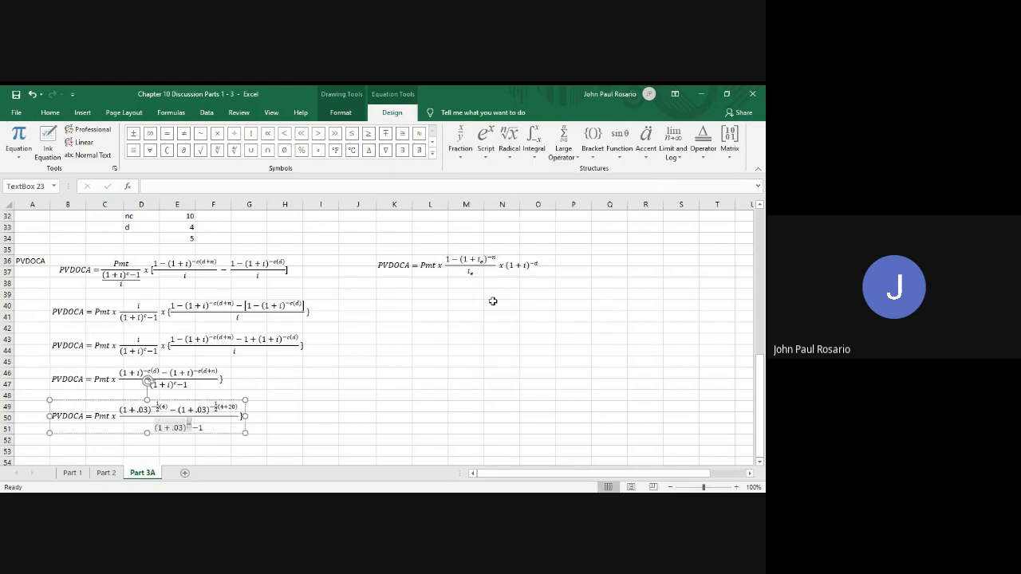
text(1)
key(Down)
text(2)
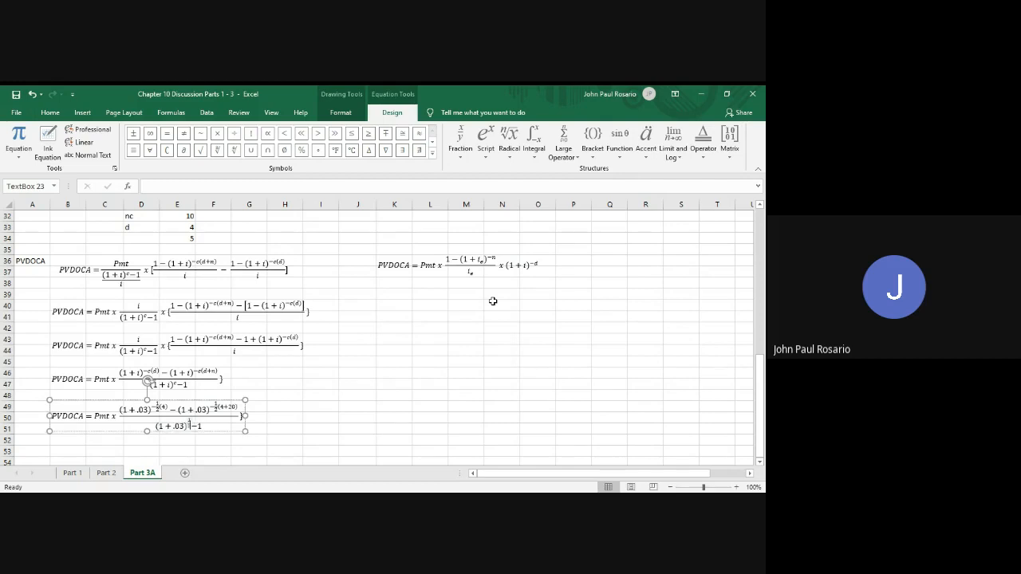
click(316, 429)
Replace Pmt with P150 in the fifth PVDOCA equation
scroll(316, 427, down, 2)
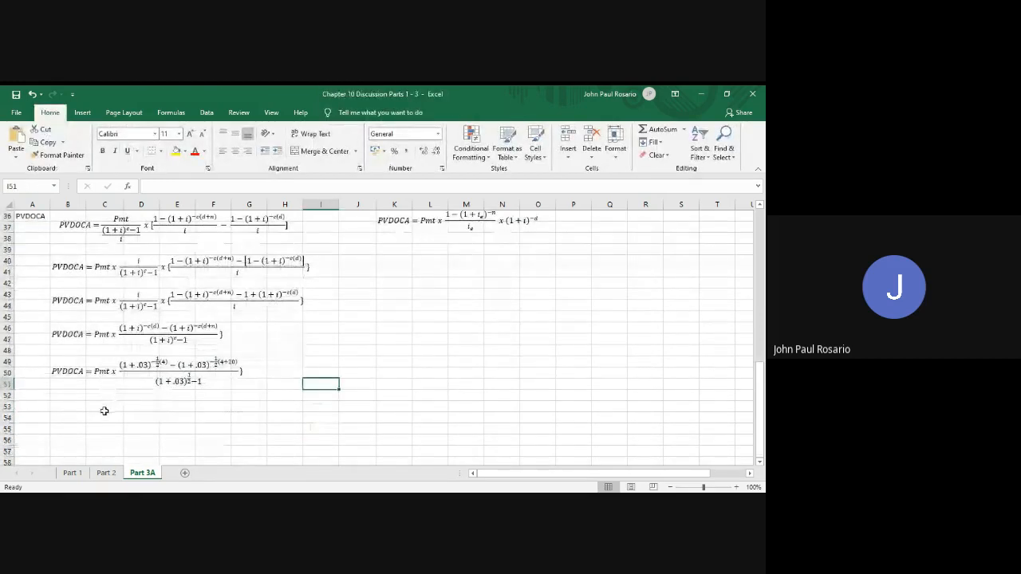
click(139, 408)
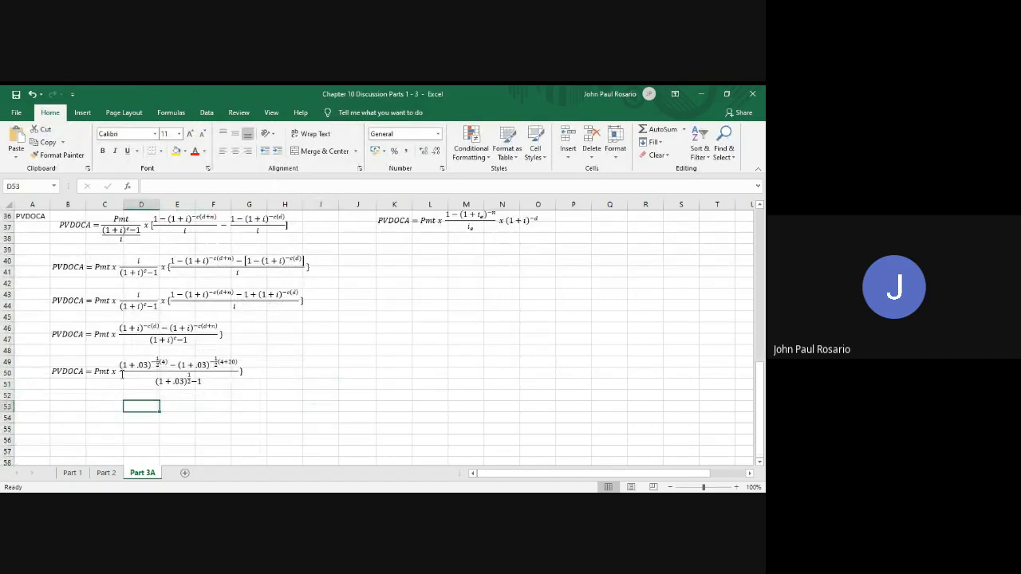
click(105, 377)
scroll(301, 338, up, 3)
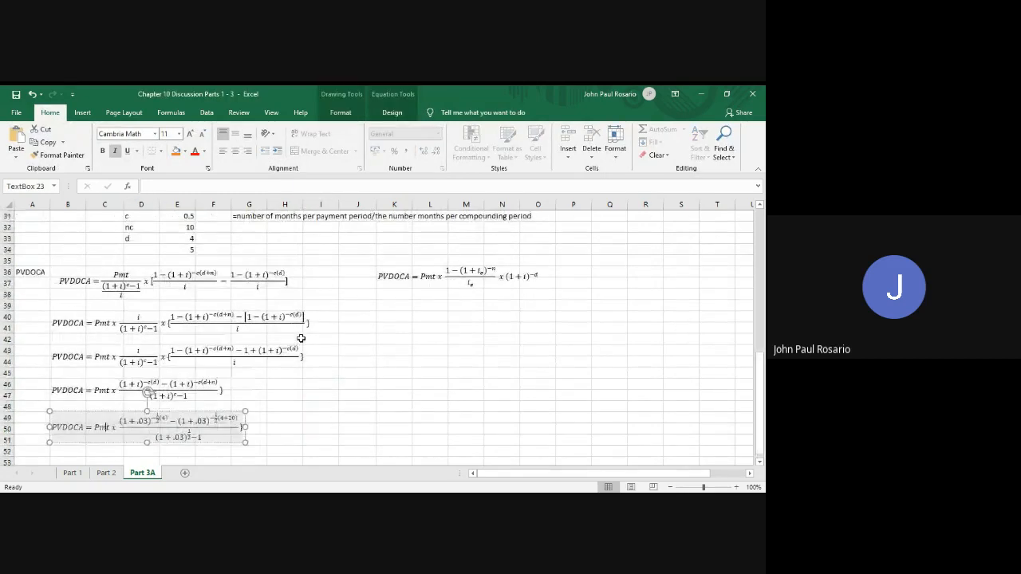
scroll(301, 338, down, 3)
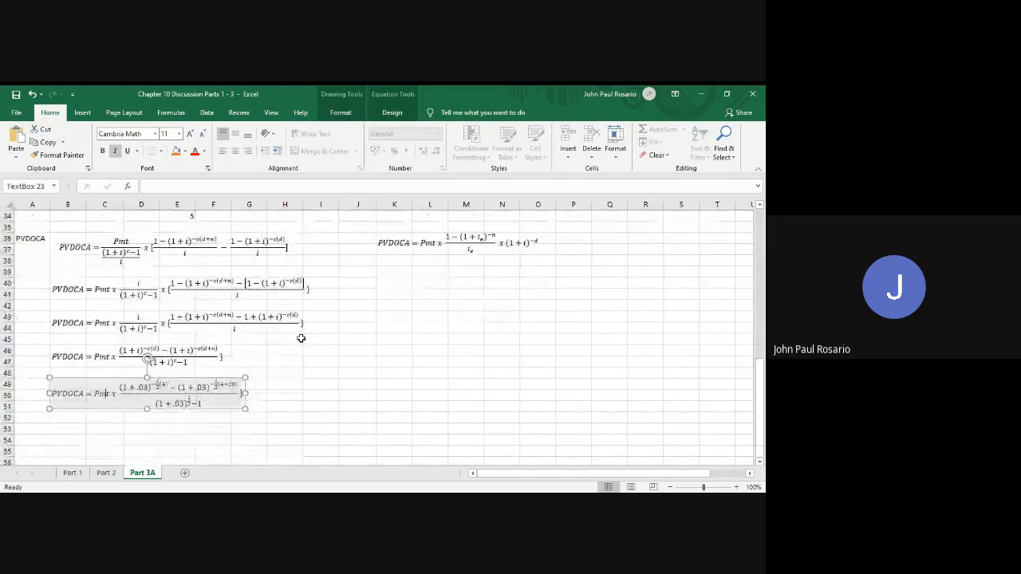
key(BackSpace)
key(BackSpace)
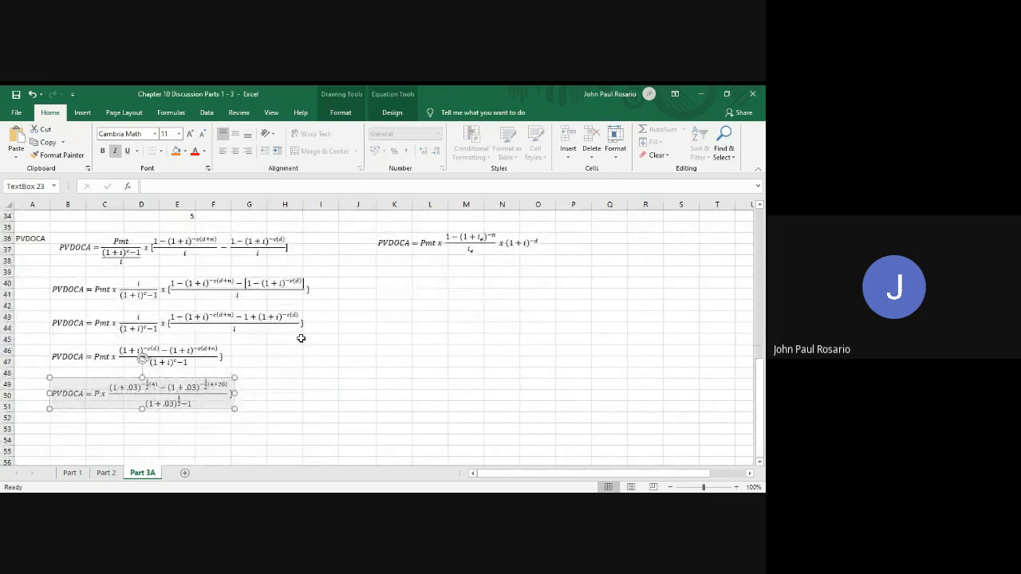
text(150)
click(112, 432)
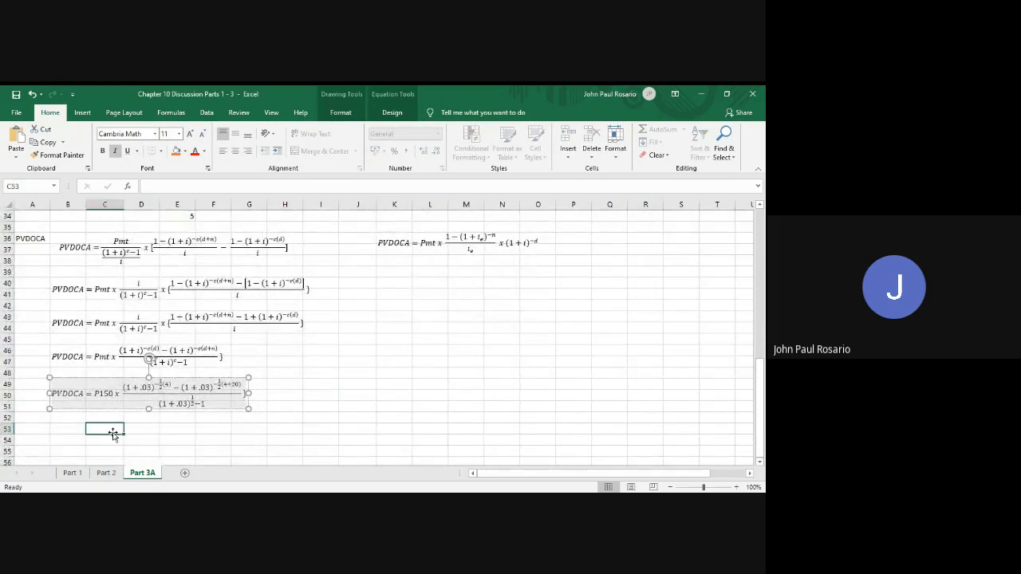
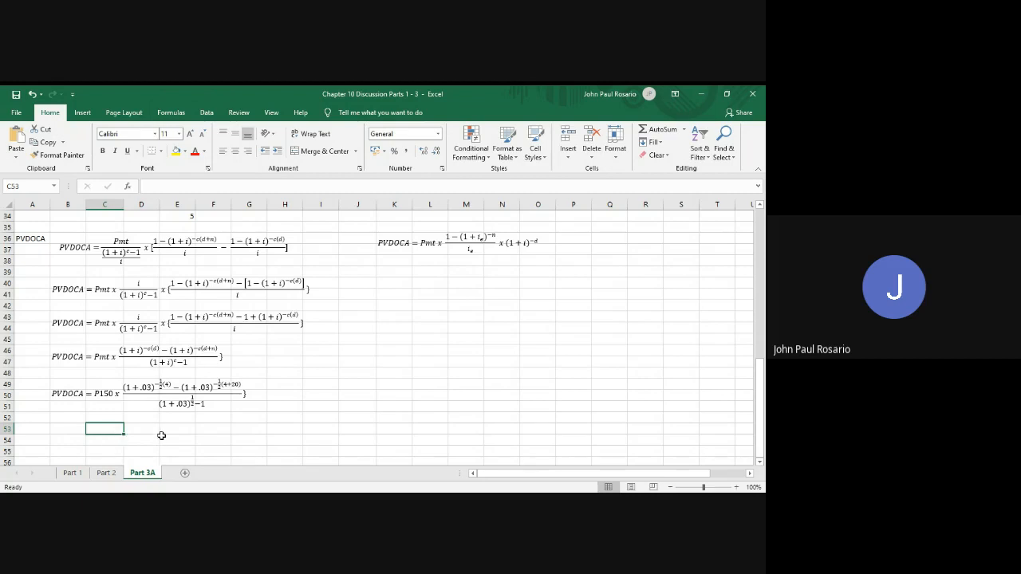
Enter 2,430.12 in cell C53 as the result of the fifth PVDOCA equation
text(2)
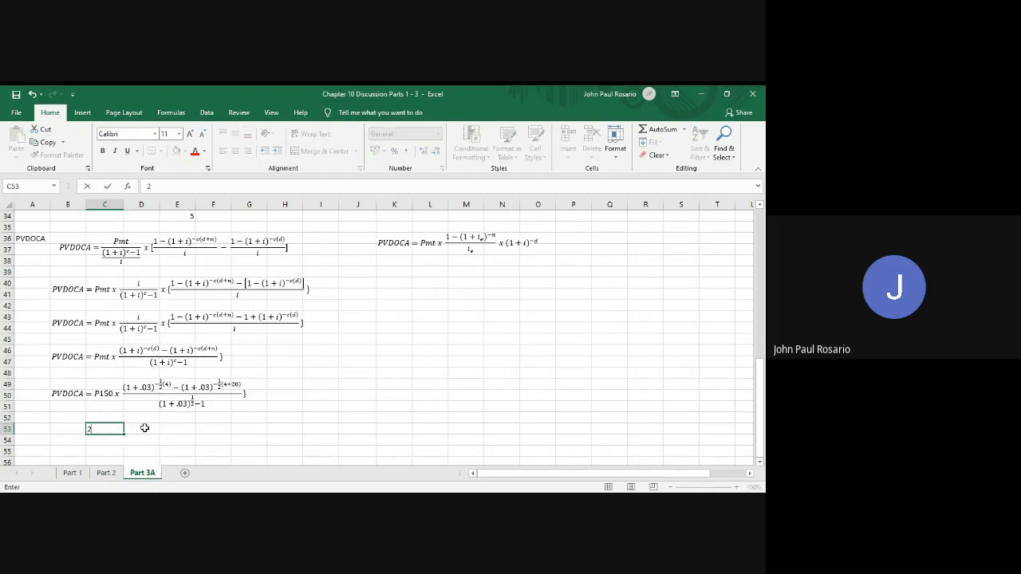
text(,430.12)
click(197, 440)
Duplicate the equivalent-rate PVDOCA equation and place the copy directly beneath it, around row 40
scroll(198, 439, up, 1)
scroll(199, 439, down, 2)
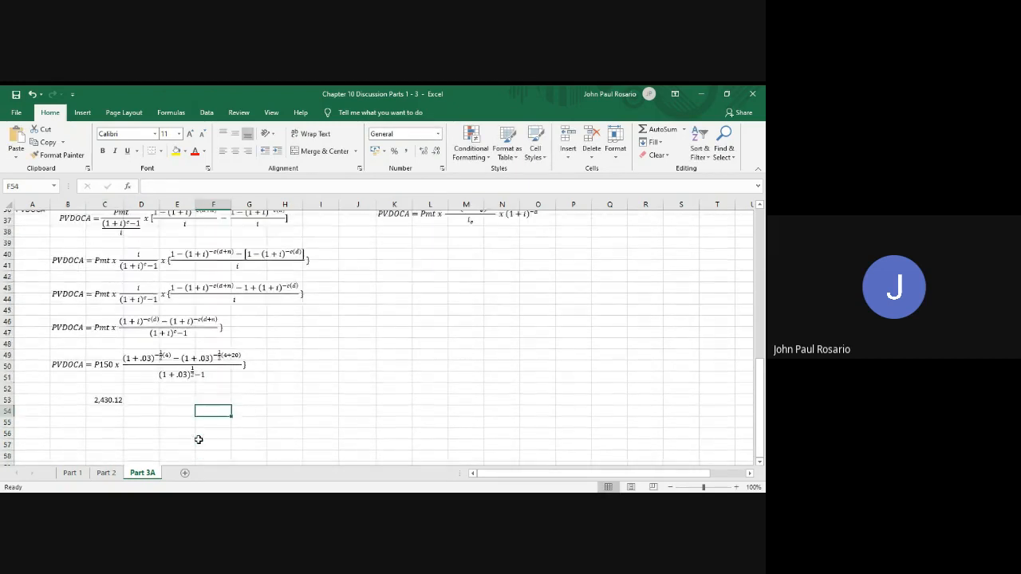
scroll(199, 439, up, 1)
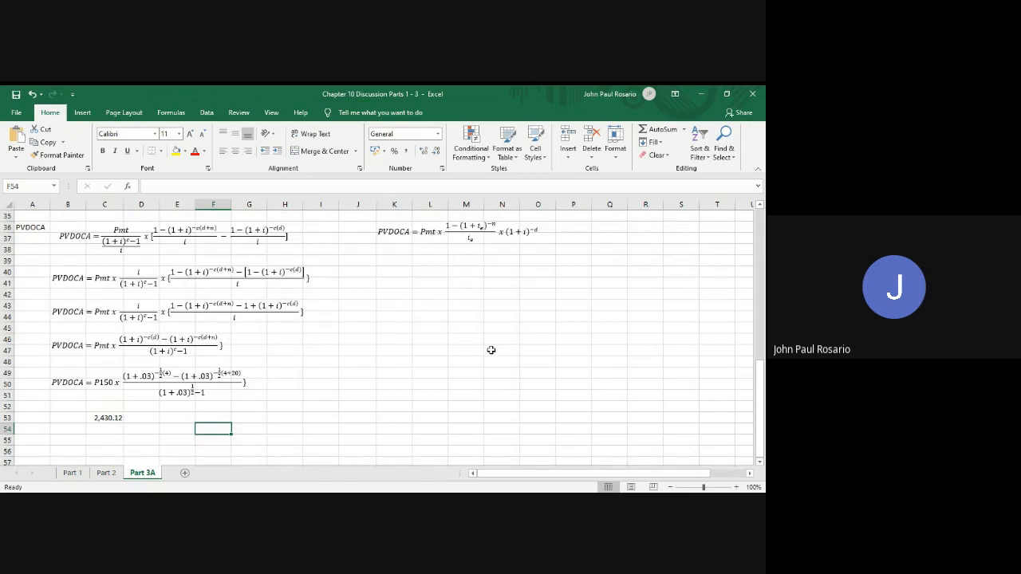
scroll(495, 341, up, 1)
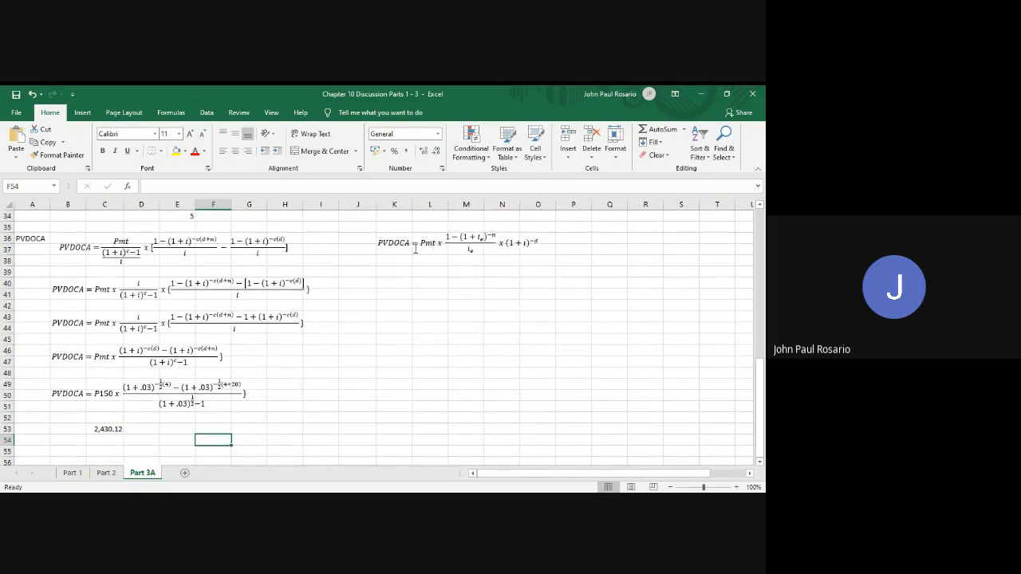
scroll(415, 249, up, 5)
scroll(415, 246, down, 4)
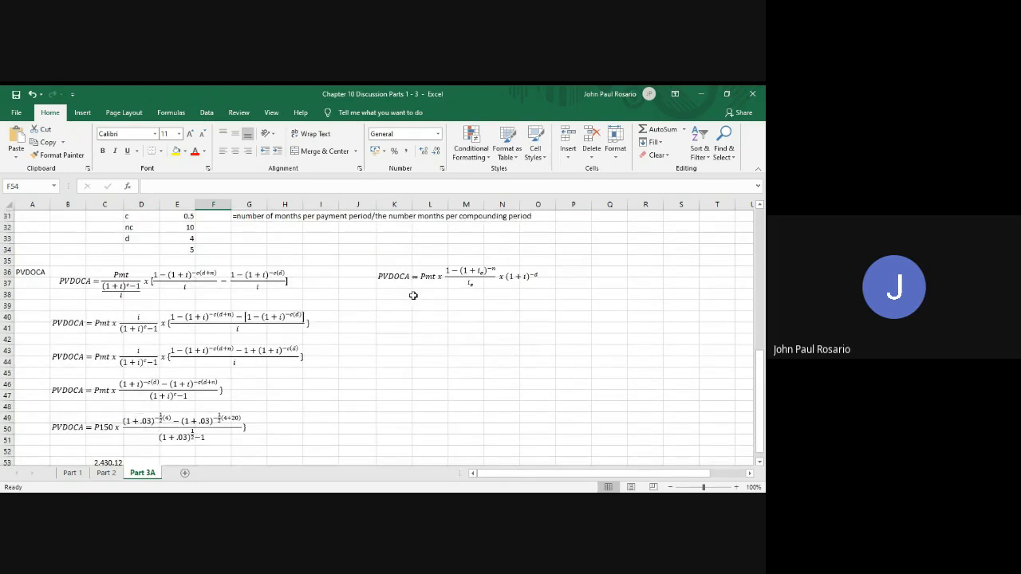
click(420, 286)
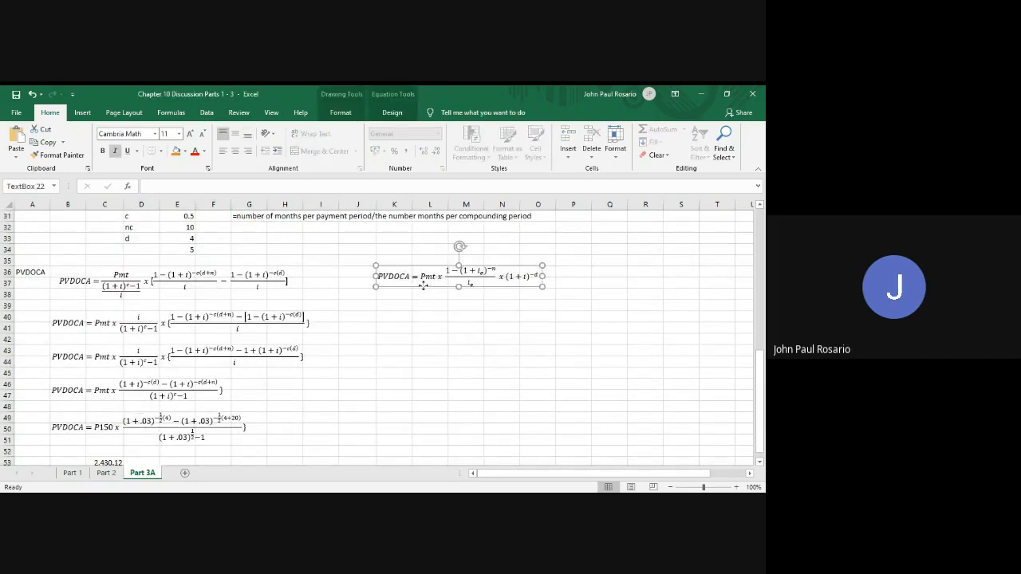
click(423, 285)
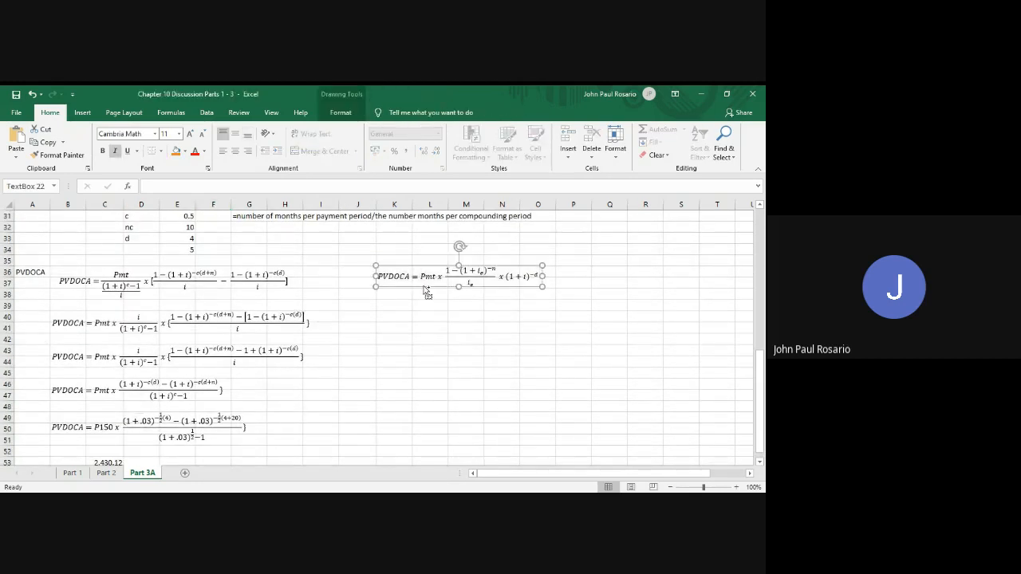
click(395, 316)
key(ctrl+v)
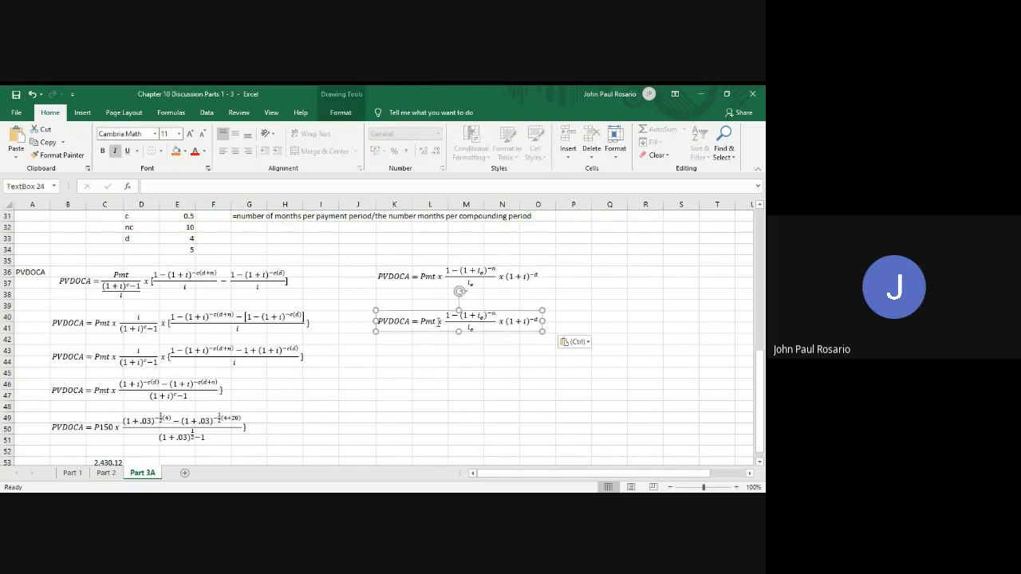
Replace Pmt with P150 in the copied equivalent-rate equation
click(438, 321)
key(BackSpace)
key(BackSpace)
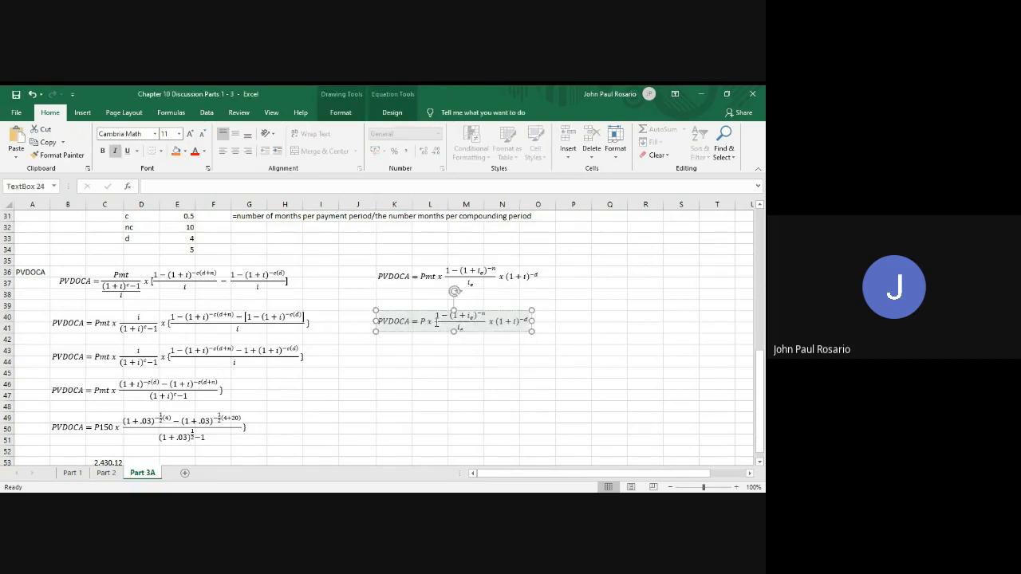
text(150)
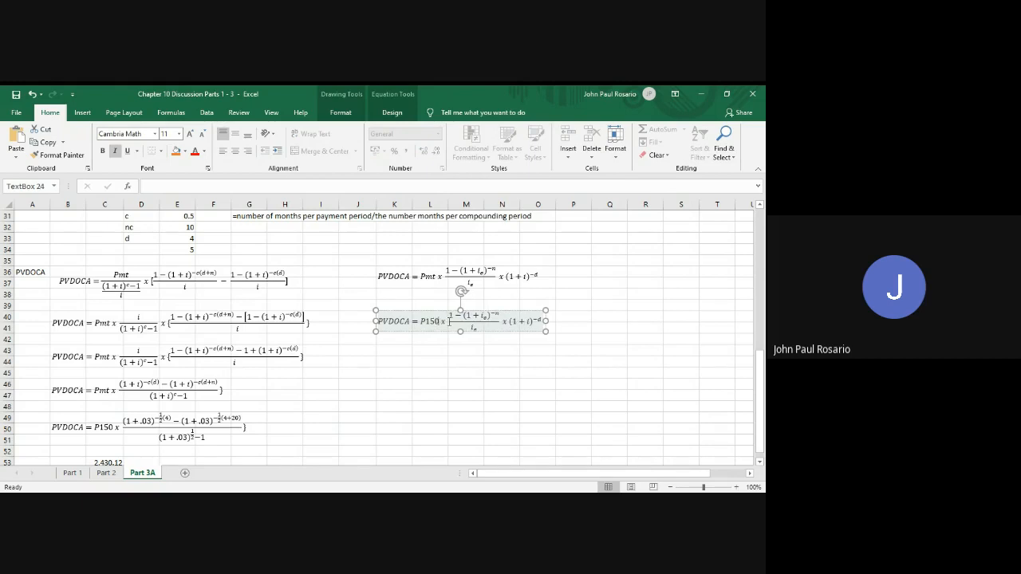
Copy the equivalent-rate derivation block in O9:T21 and paste it at cell Q36 beside the PVDOCA equations
scroll(544, 321, up, 8)
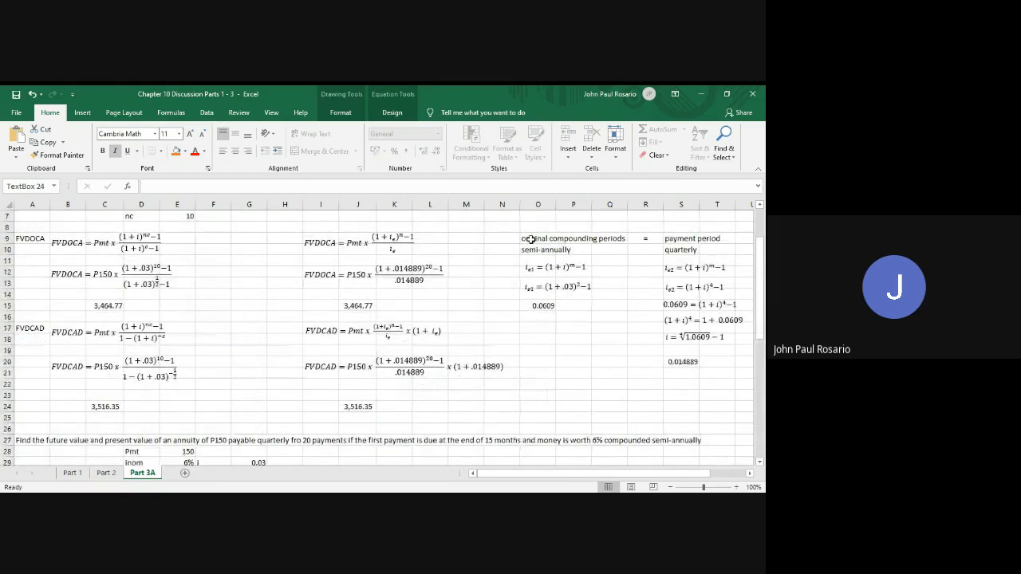
drag(532, 239, 730, 374)
key(ctrl+c)
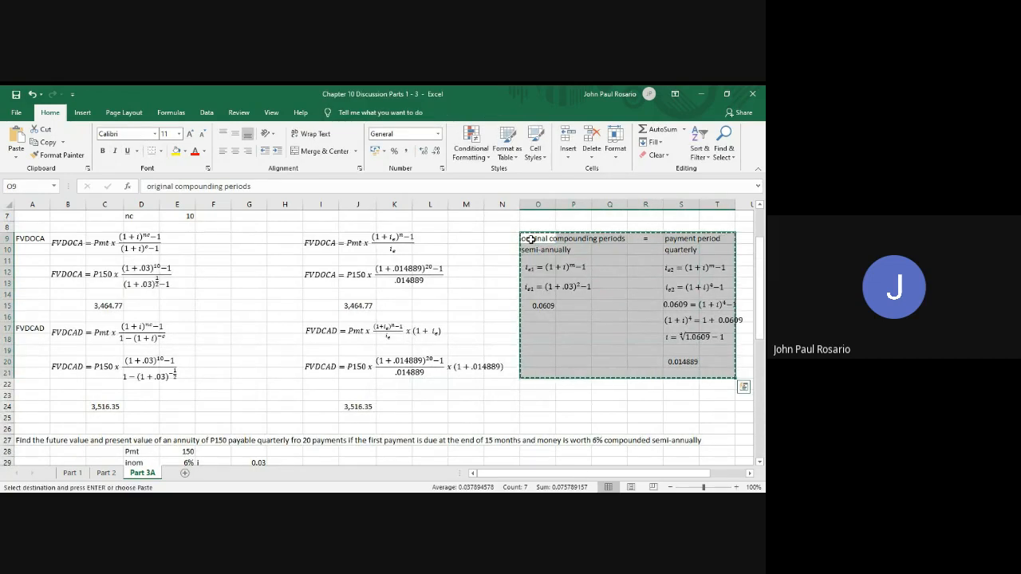
scroll(531, 237, down, 13)
scroll(527, 382, up, 5)
scroll(526, 384, down, 1)
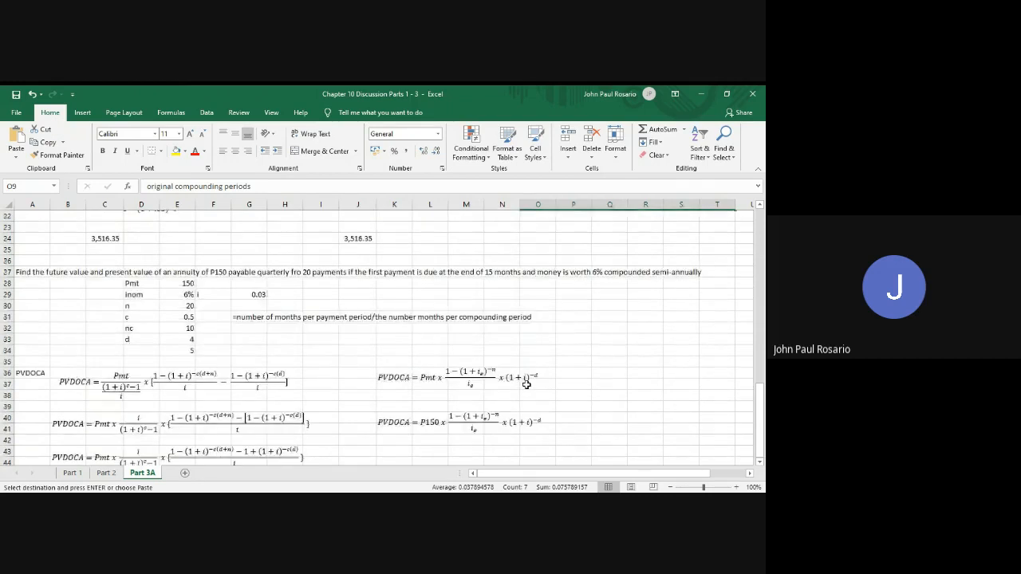
click(602, 373)
key(ctrl+v)
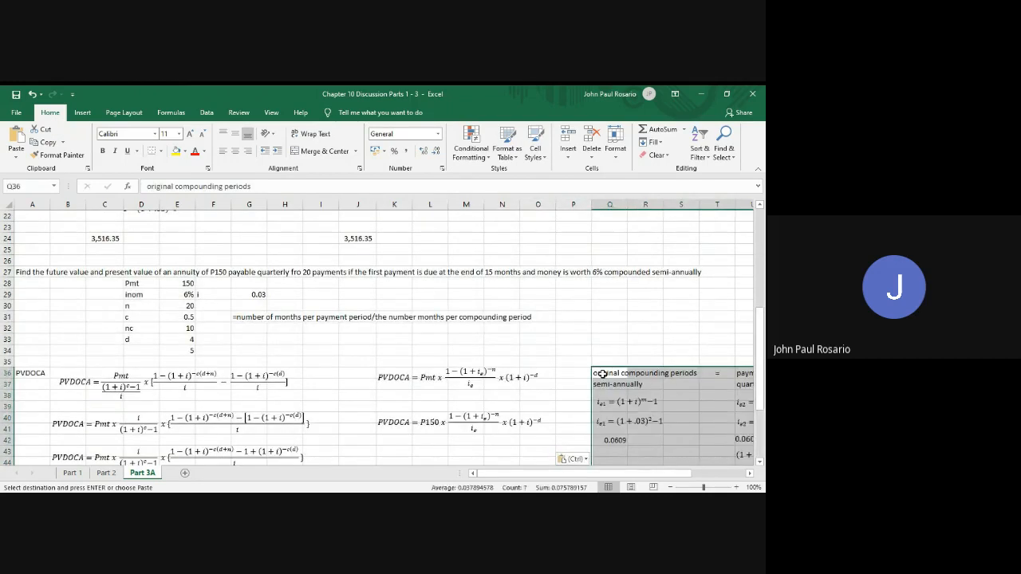
Replace the equivalent rate in the copied equation's numerator with .014889
scroll(603, 374, down, 3)
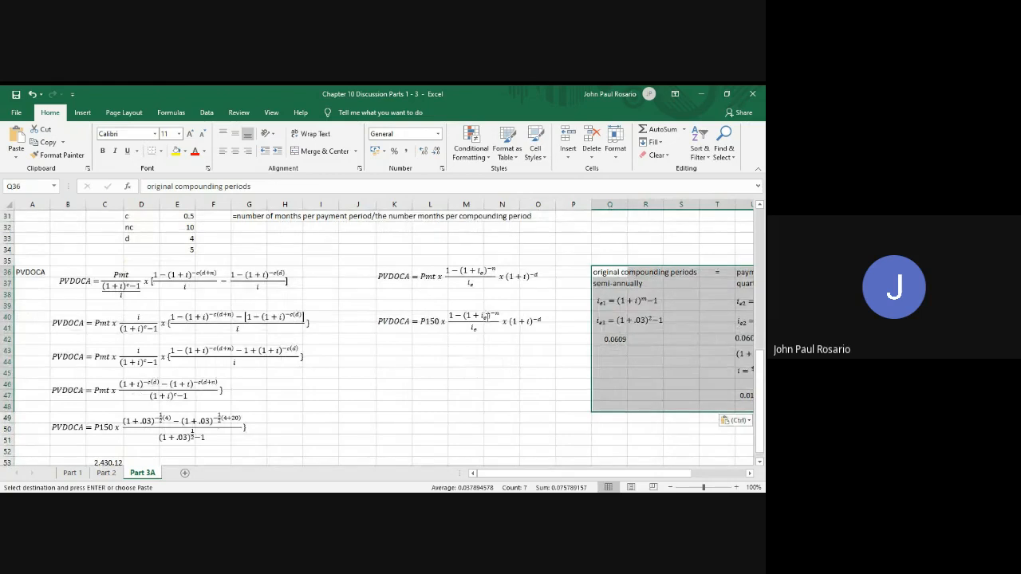
click(485, 316)
scroll(534, 401, right, 1)
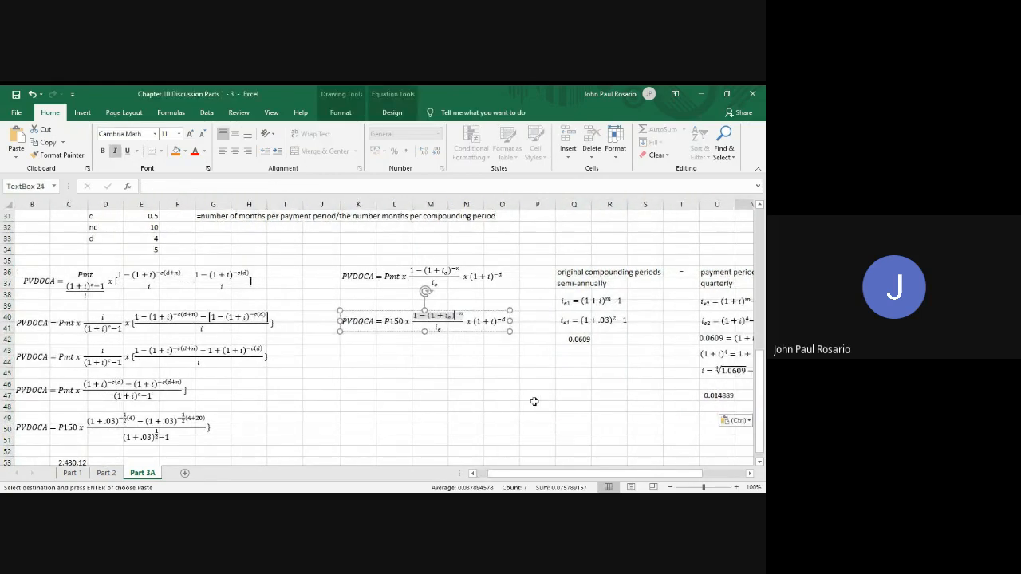
key(BackSpace)
key(BackSpace)
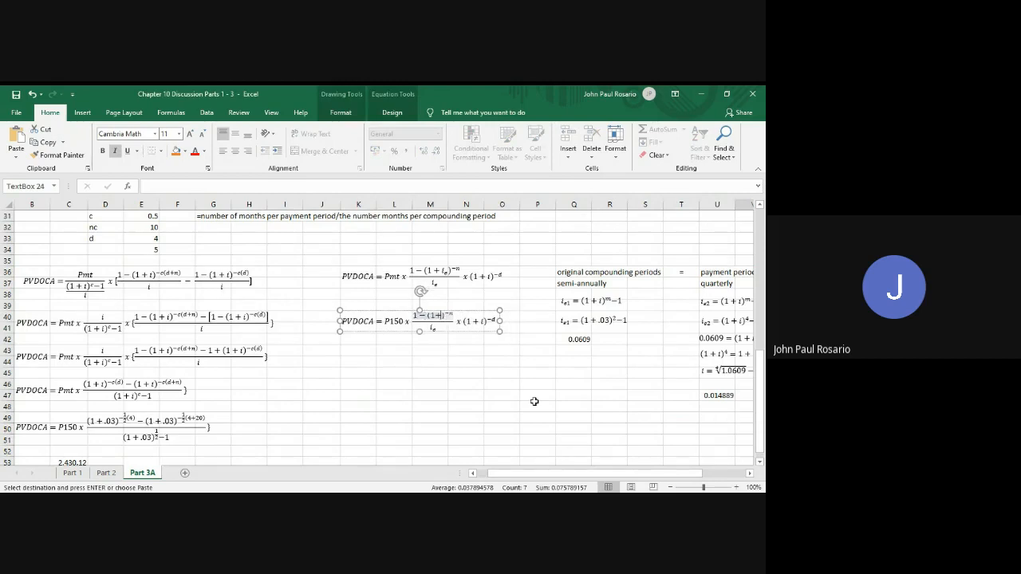
text(.01)
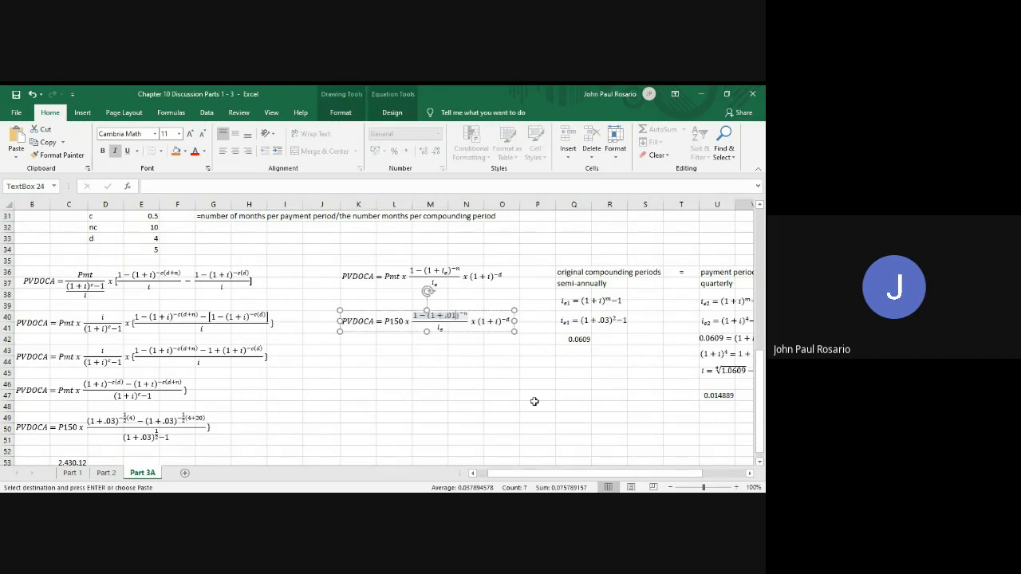
text(48)
text(89)
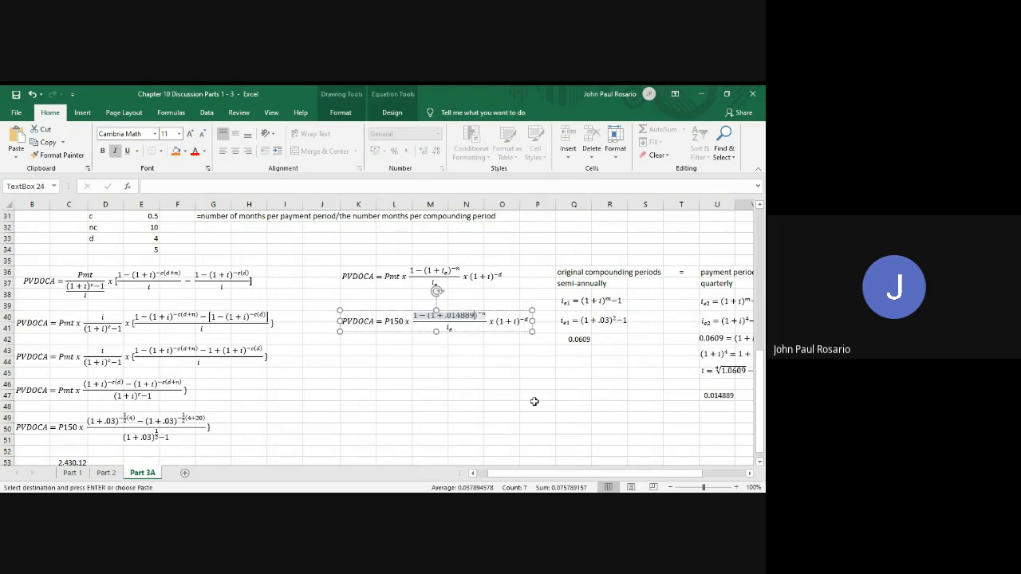
Replace the copied equation's denominator with .014889 and the n in its numerator exponent with 20
double_click(454, 330)
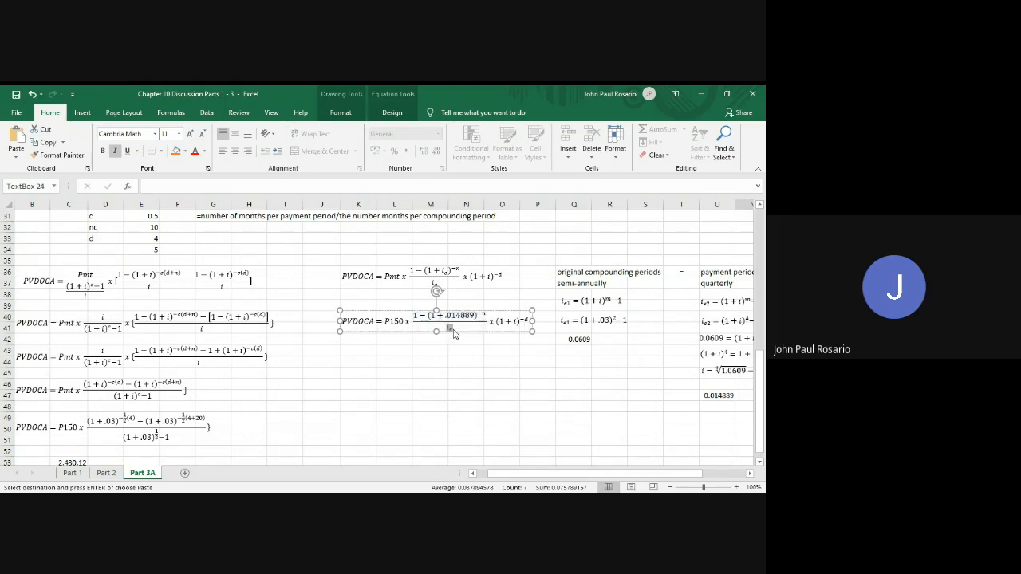
text(.01)
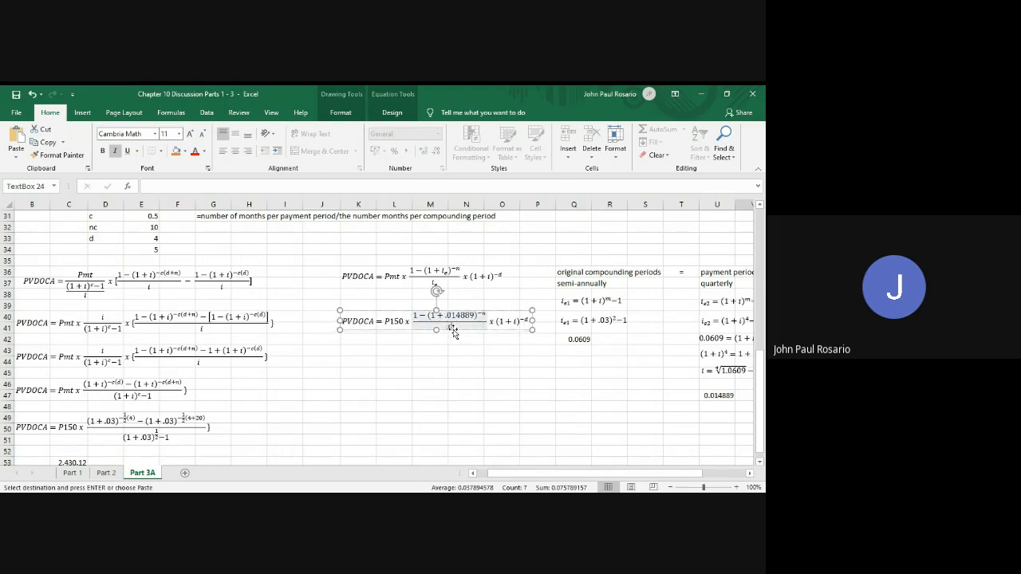
text(4889)
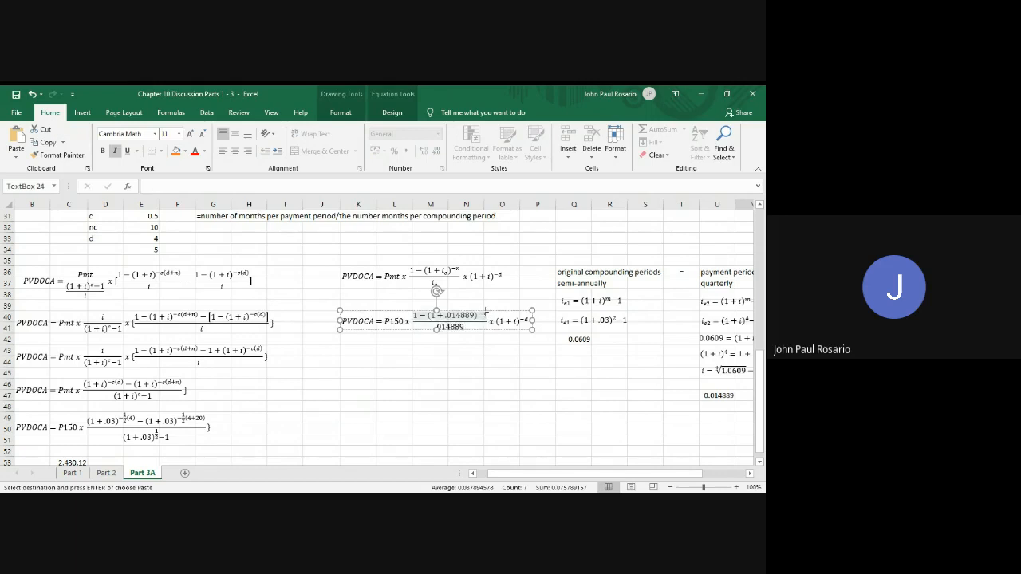
key(BackSpace)
text(20)
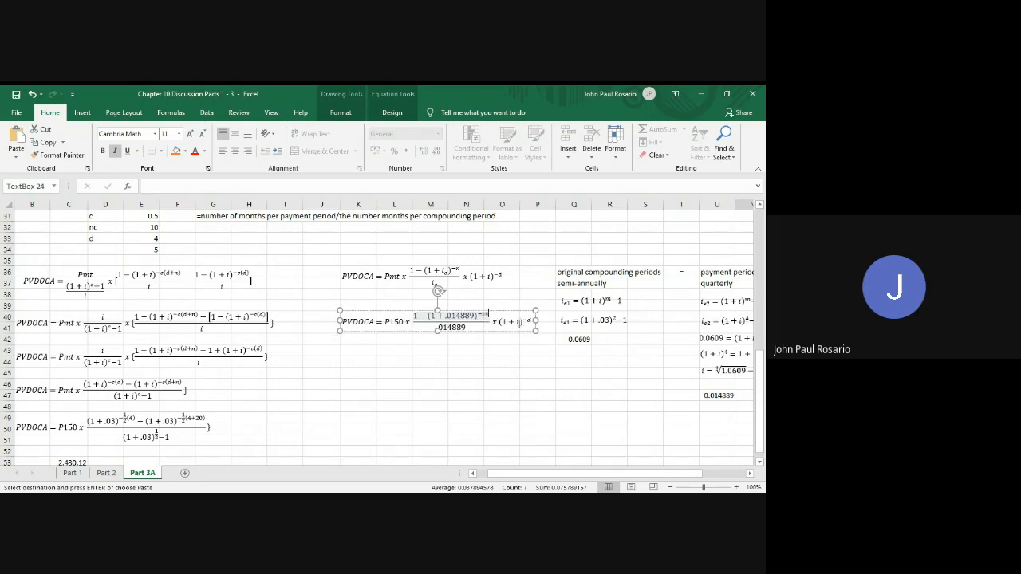
In the copied equation's final factor, replace i with .014889 and the exponent's d with 4
click(520, 323)
text(.014)
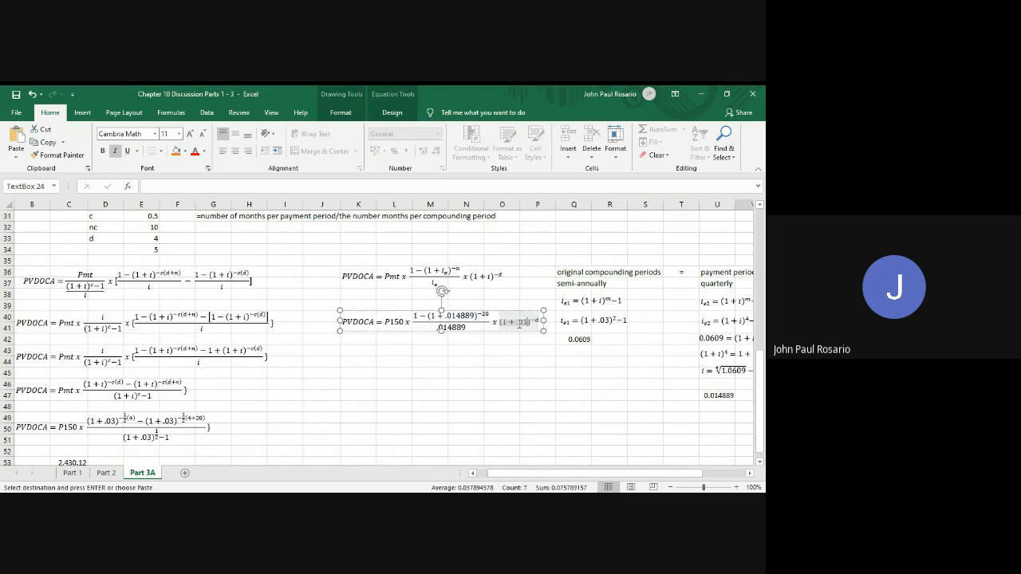
text(889)^−)
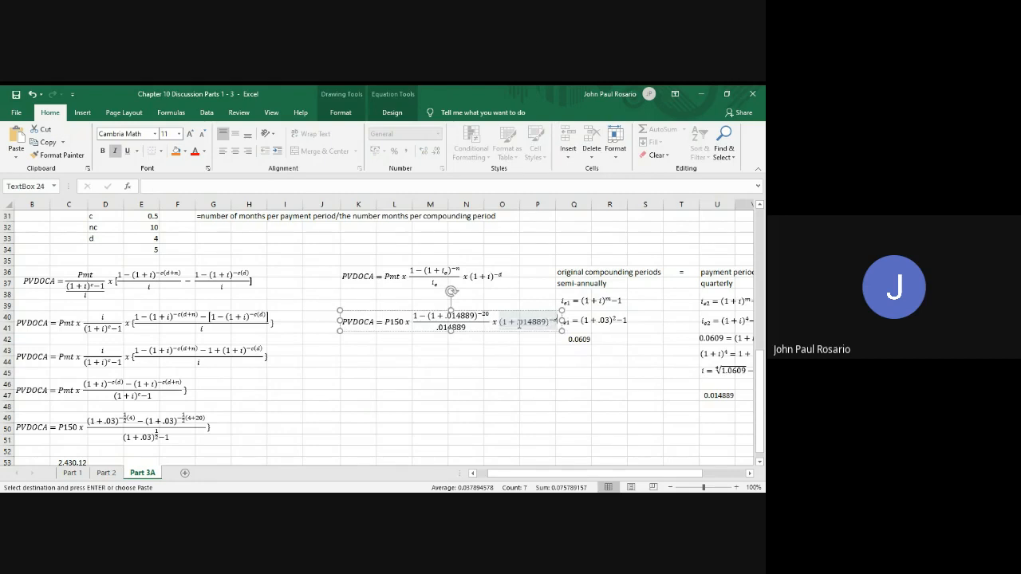
text(4)
click(522, 356)
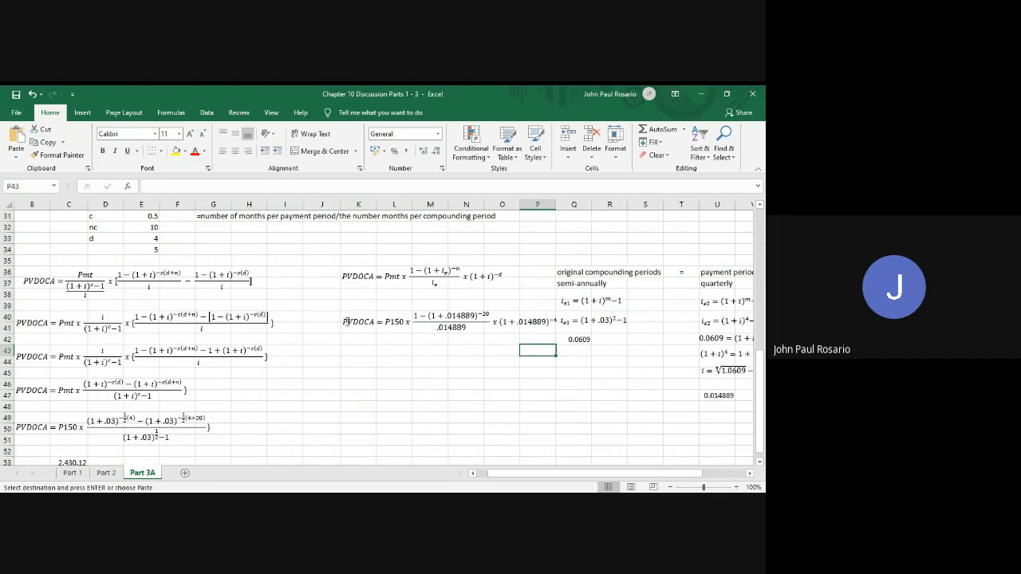
Start a present-value formula in cell L43 with =150*(((1+U47, referencing the calculated quarterly rate
click(395, 353)
text(=)
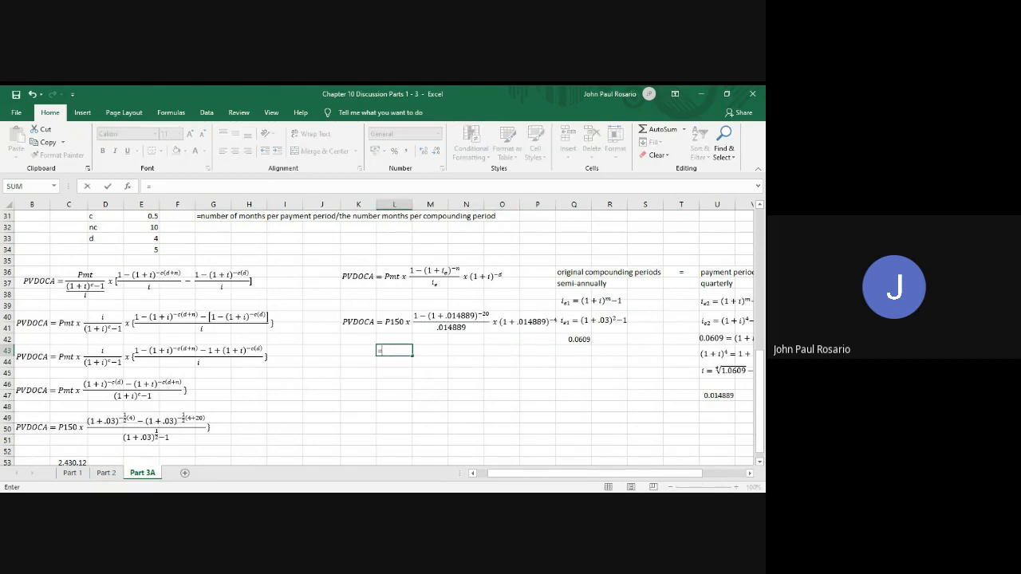
text(150*()
text((++)
click(726, 395)
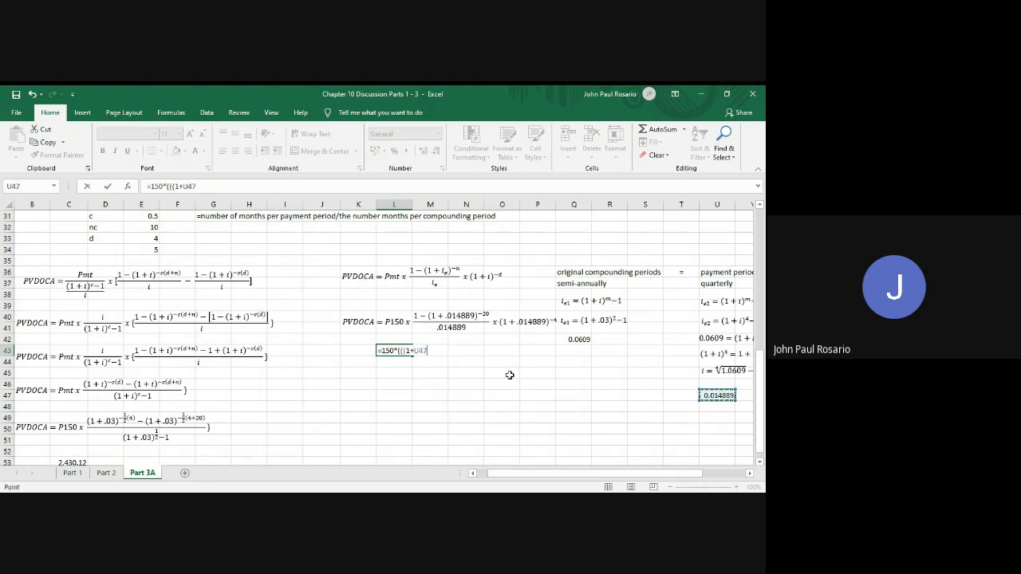
Change the numerator of the L43 formula to 1-(1+U47)^(-20)
click(403, 352)
text(1)
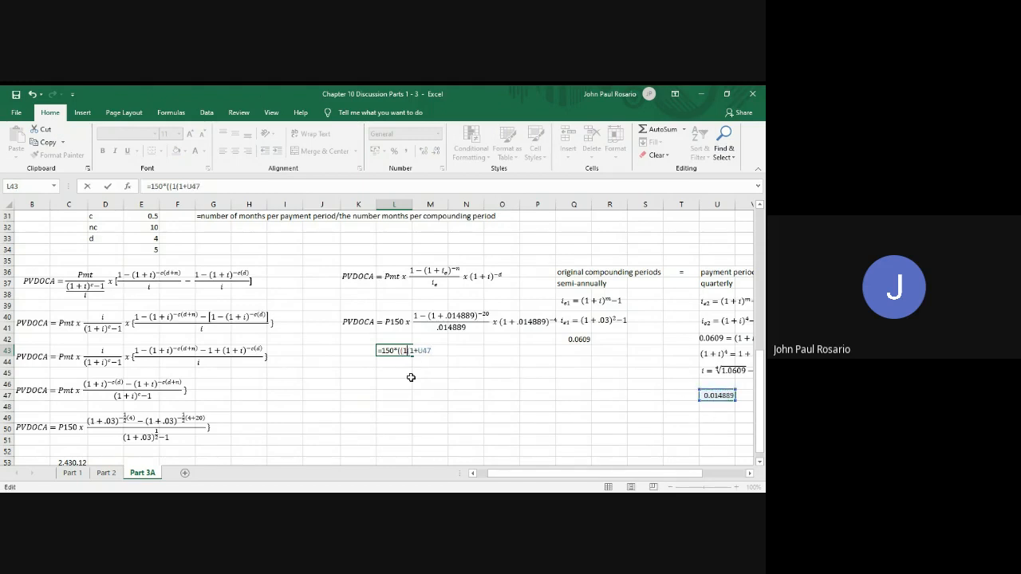
text(-(1+U47)^(-20))
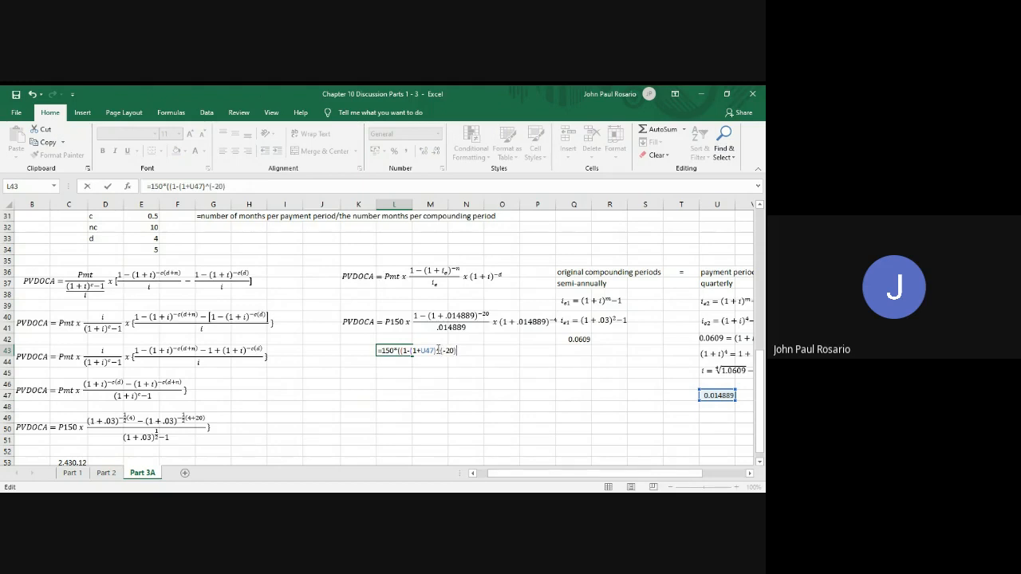
text()/)
Complete the L43 formula by dividing the numerator by U47 and multiplying by (1+U47)^(-4)
click(715, 395)
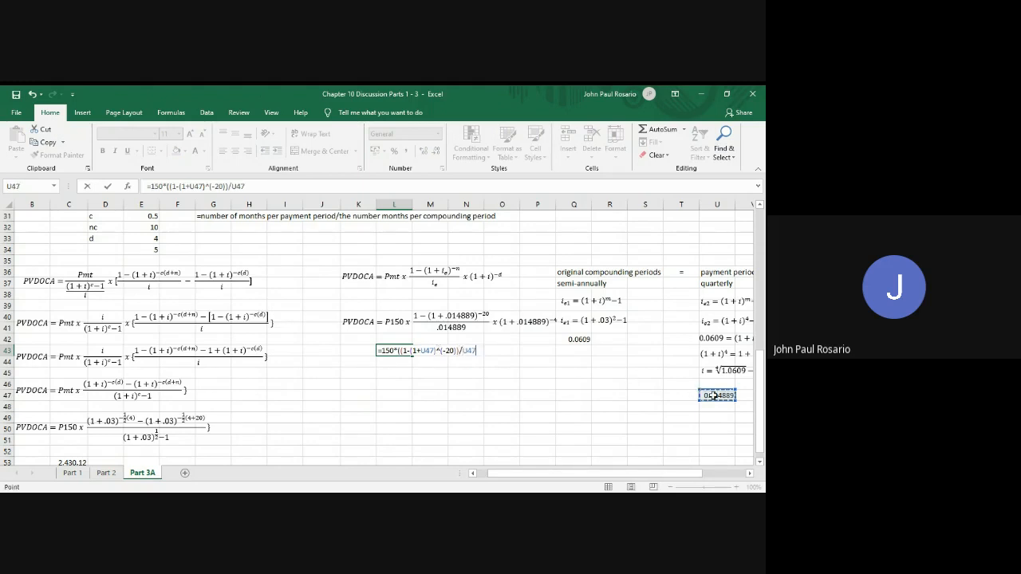
text()*(1+)
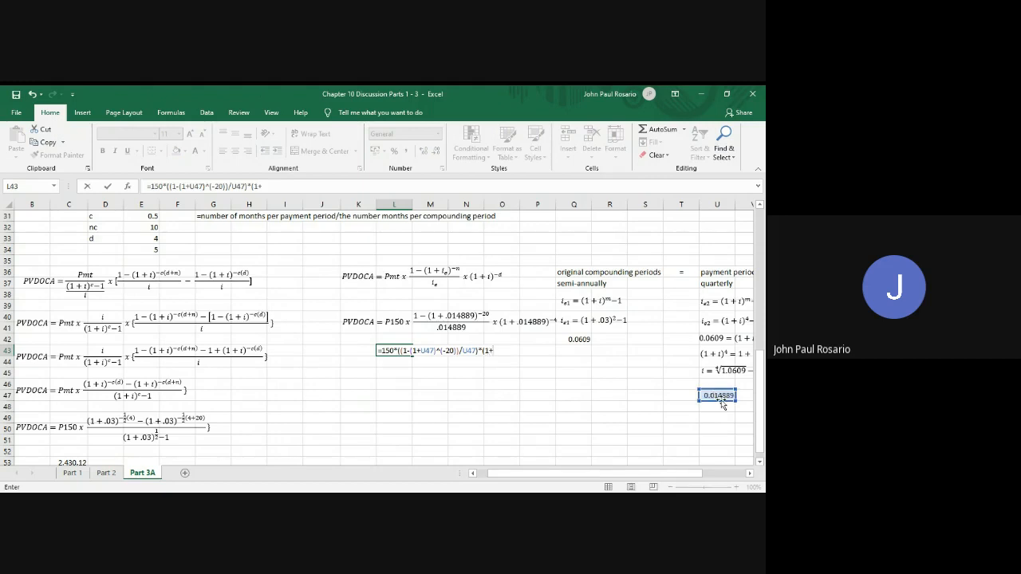
text()^(-4))
key(Return)
key(Return)
click(720, 394)
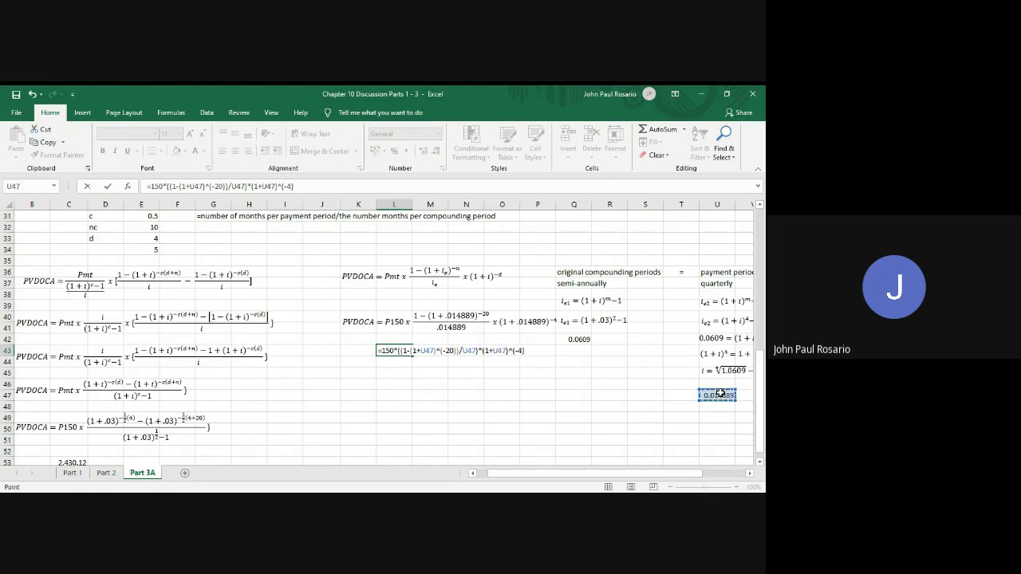
key(Return)
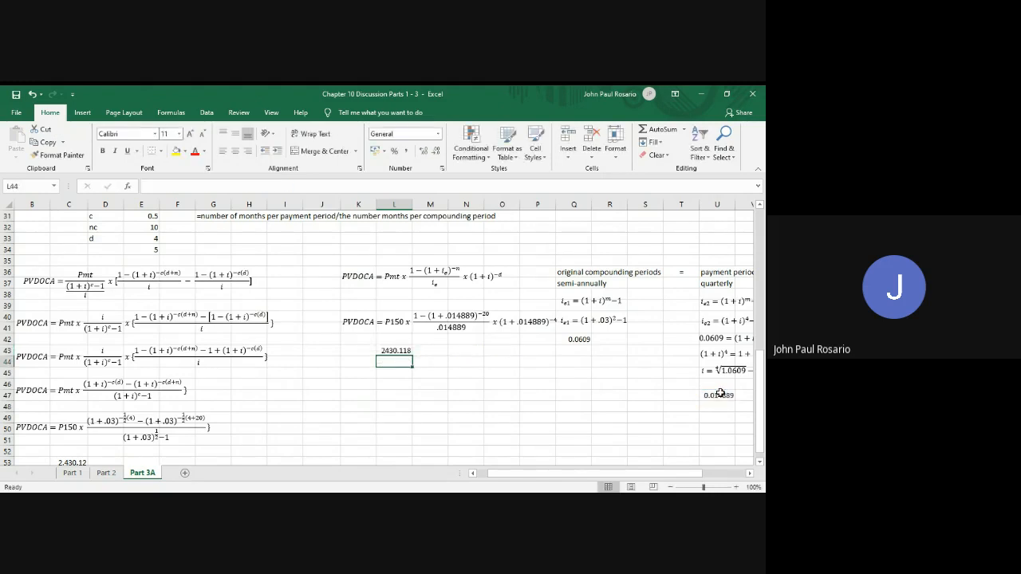
key(Up)
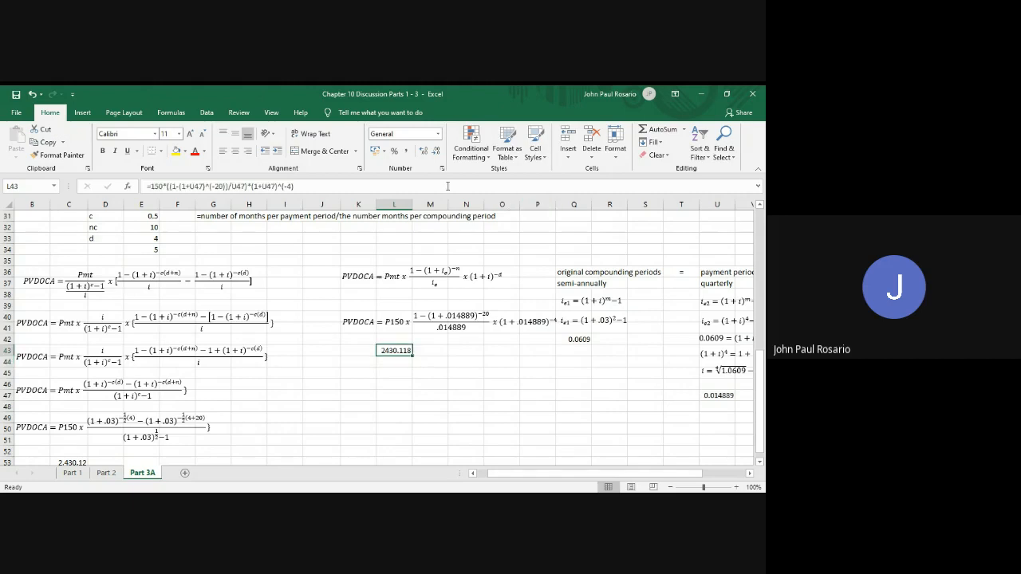
Apply comma-style number formatting to the present value in L43 and compare it with the result in C53
click(407, 151)
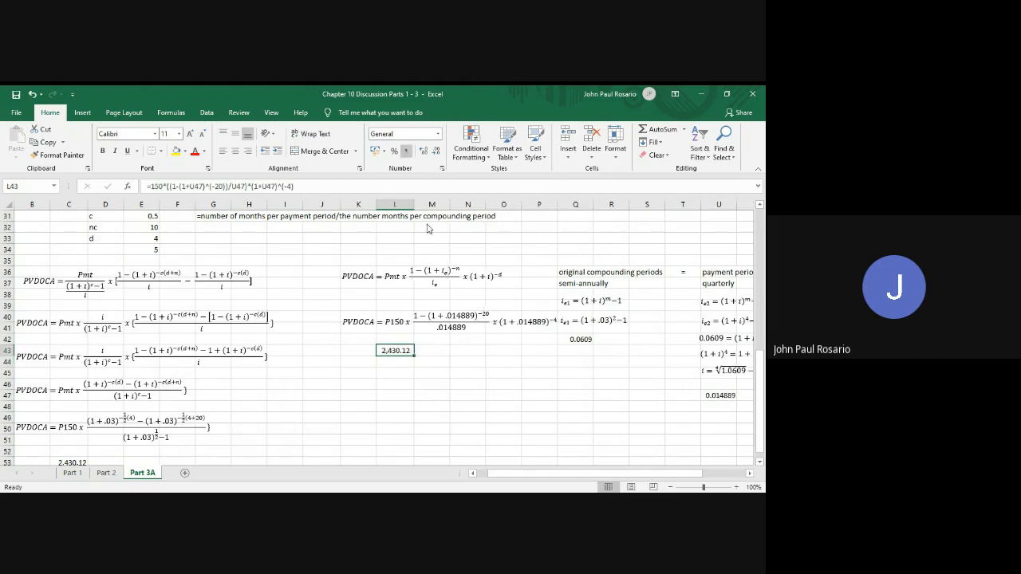
scroll(388, 430, down, 2)
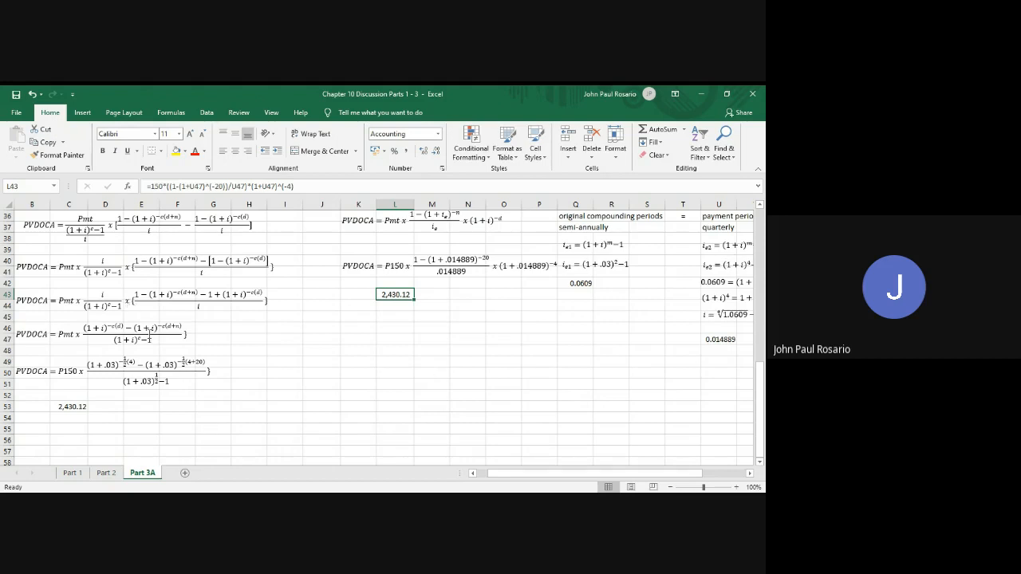
scroll(346, 334, down, 1)
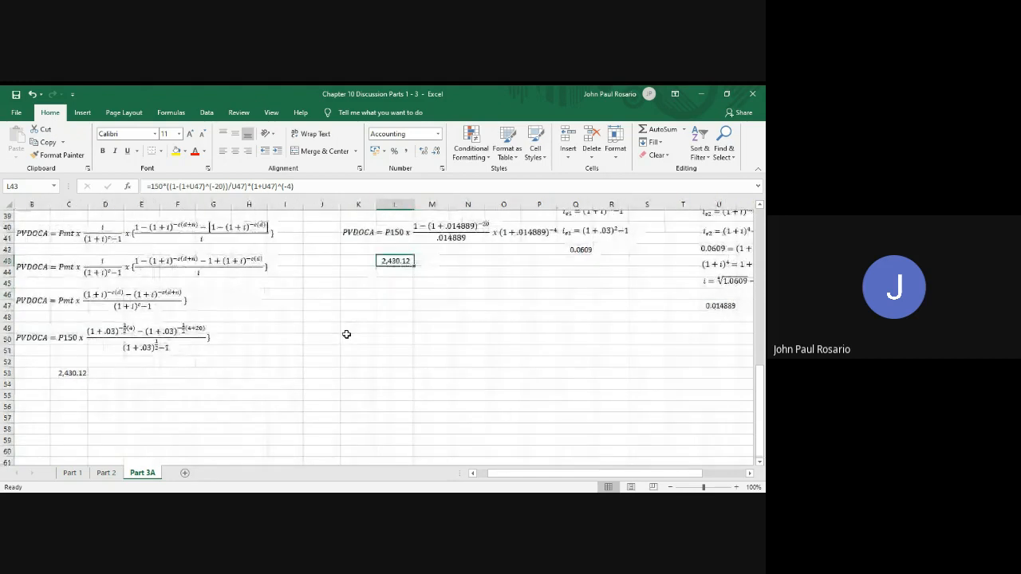
Copy the substituted PVDOCA equation from rows 49–51 and paste the duplicate at B57
click(31, 346)
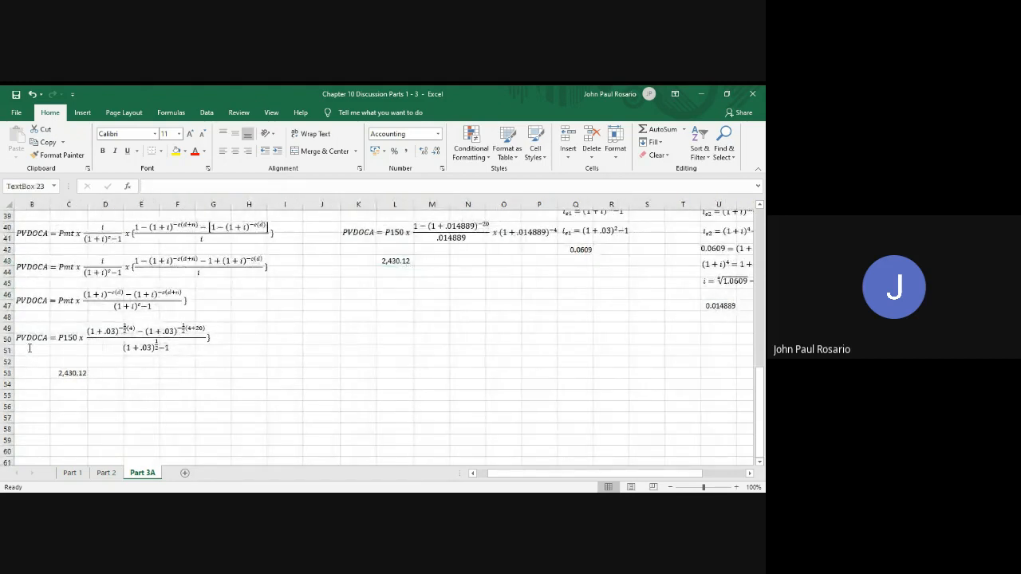
click(36, 352)
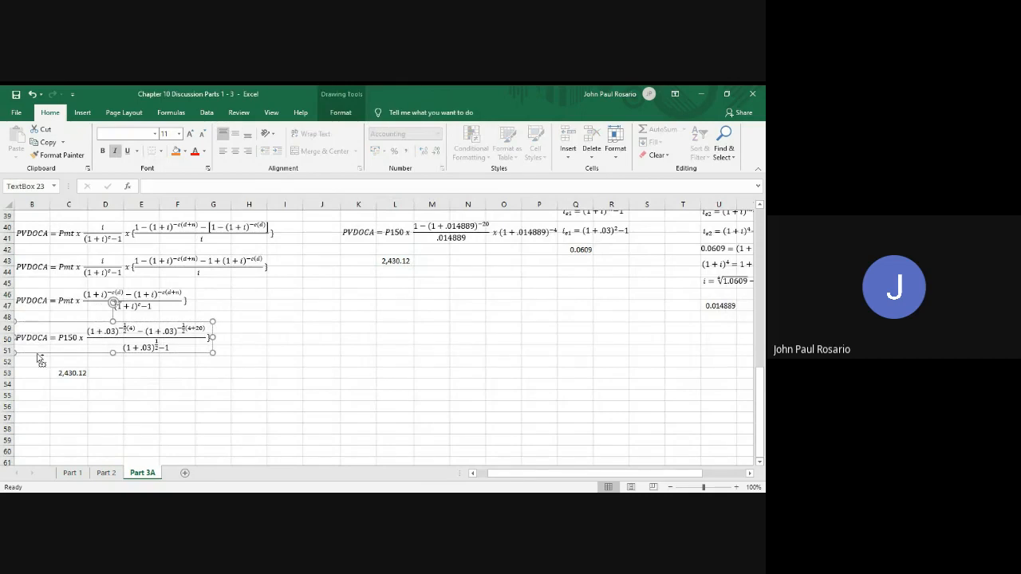
key(ctrl+c)
click(32, 417)
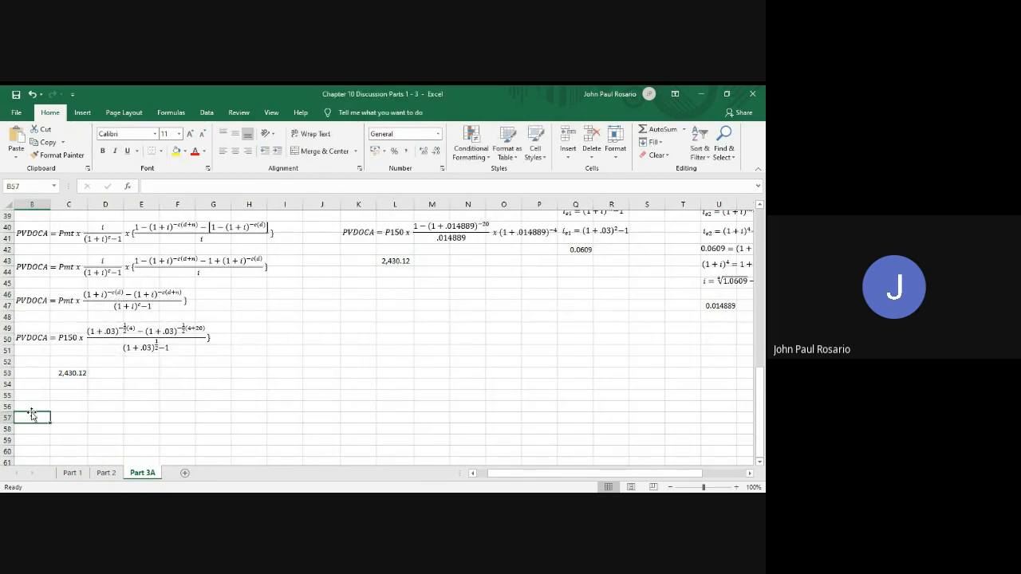
key(ctrl+v)
scroll(209, 415, down, 2)
scroll(209, 414, left, 1)
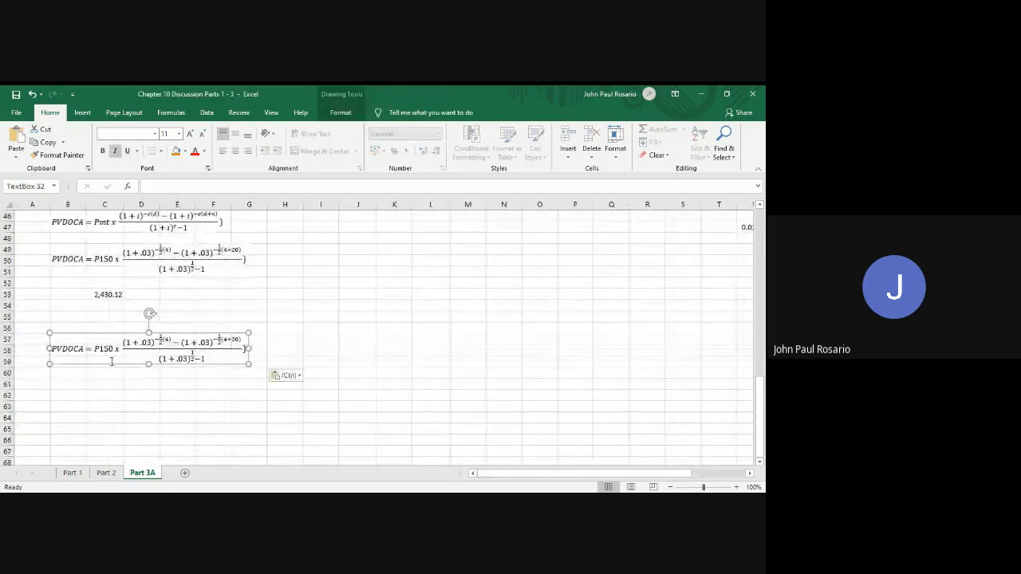
Copy the PVDOCA label from A36 into A57 beside the duplicated equation
scroll(184, 388, up, 4)
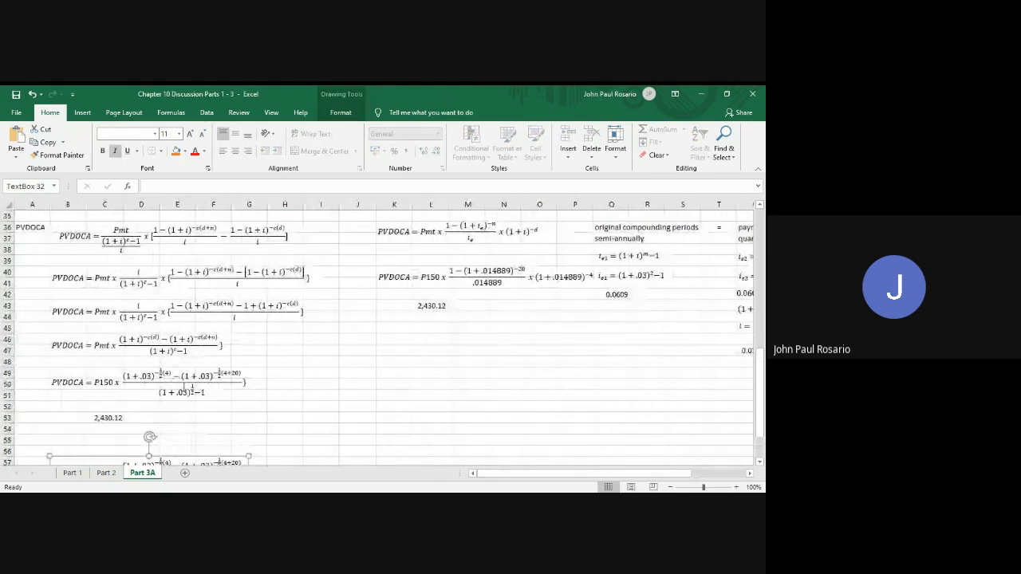
scroll(183, 387, down, 1)
scroll(183, 388, up, 2)
click(33, 246)
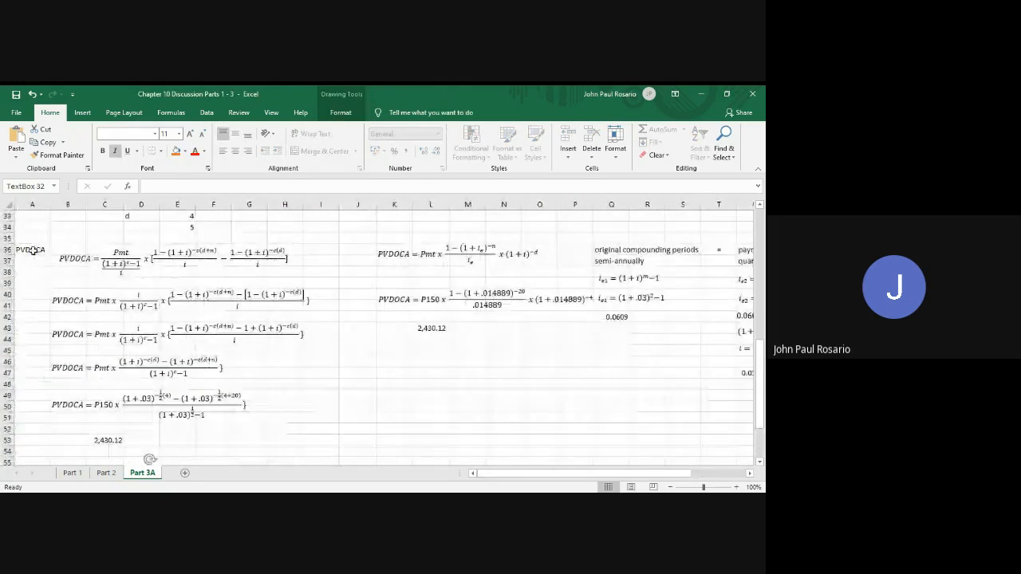
key(ctrl+c)
scroll(78, 408, down, 6)
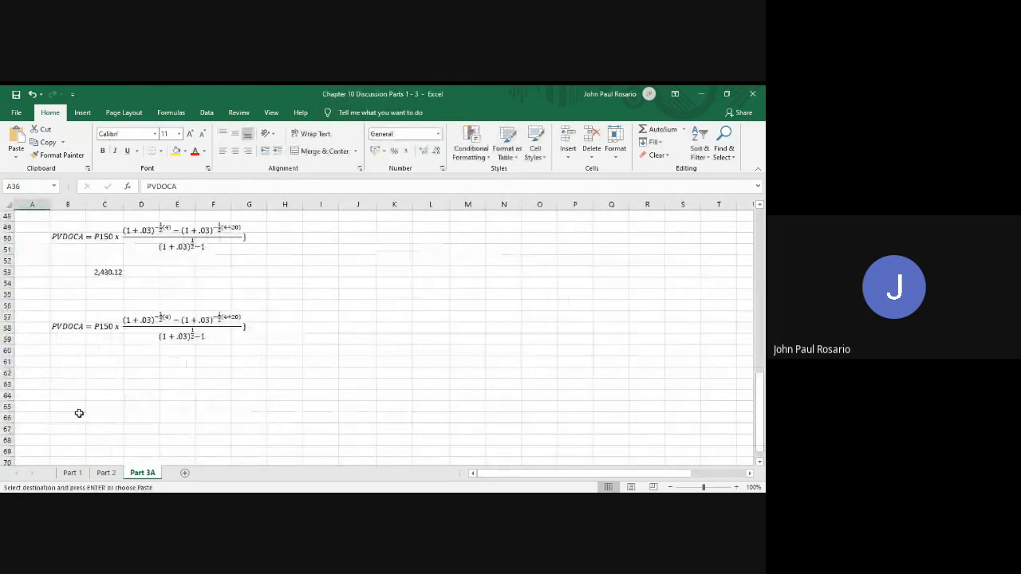
click(30, 284)
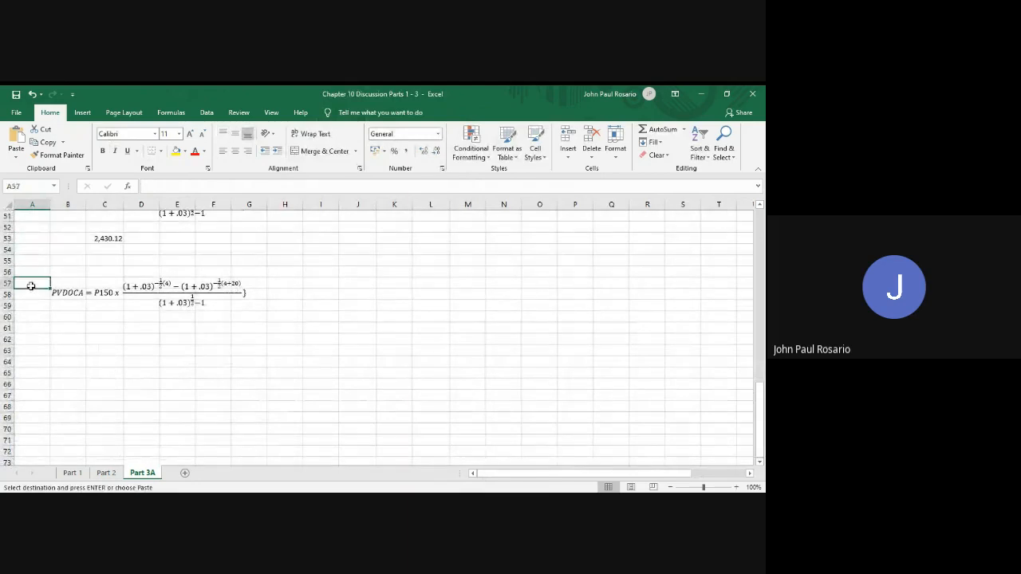
key(ctrl+v)
key(ctrl)
Change the label in A57 and the duplicated equation's left-hand side to PVDCAD
click(34, 283)
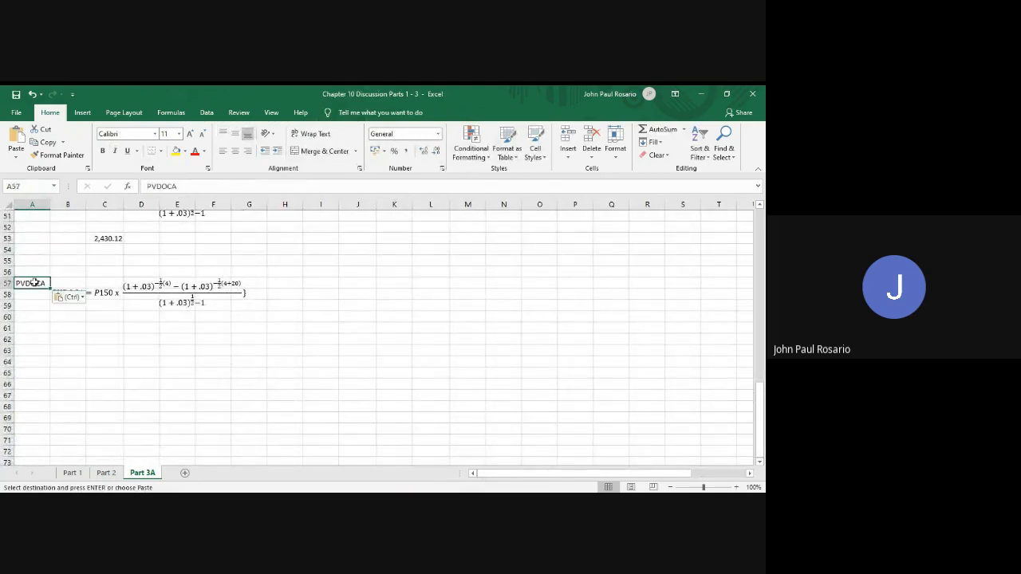
double_click(34, 283)
key(BackSpace)
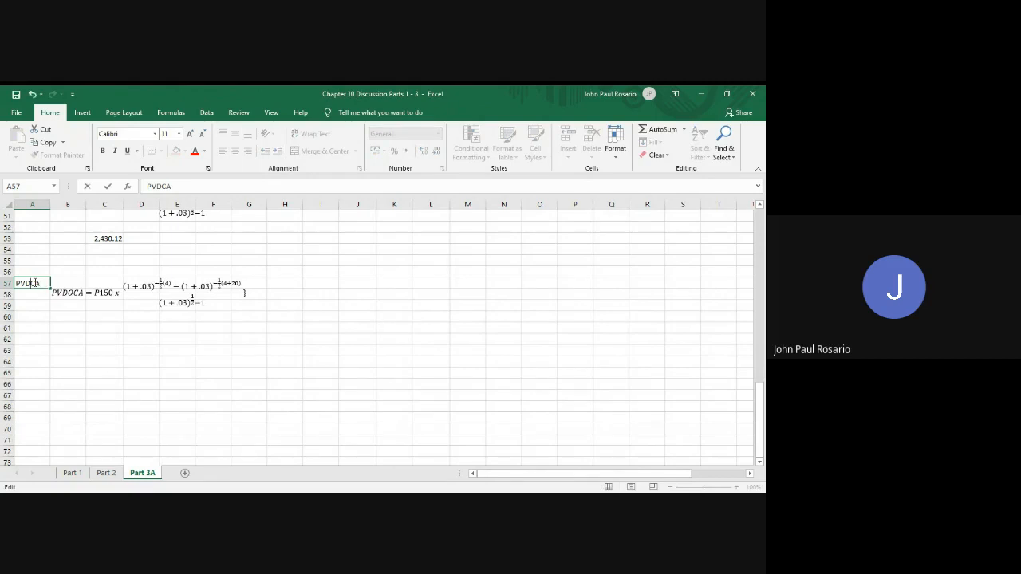
text(D)
click(75, 293)
key(BackSpace)
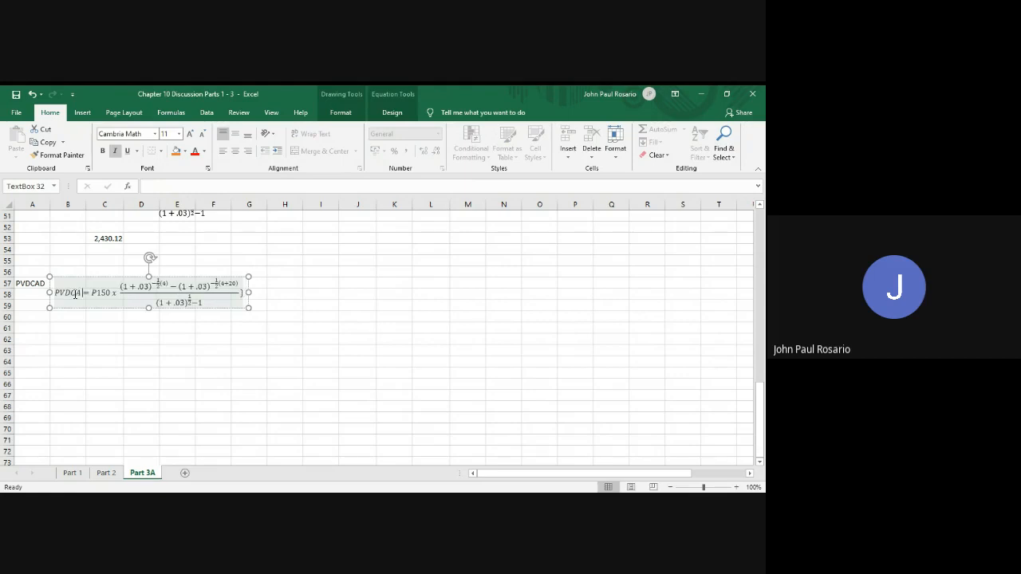
text(D)
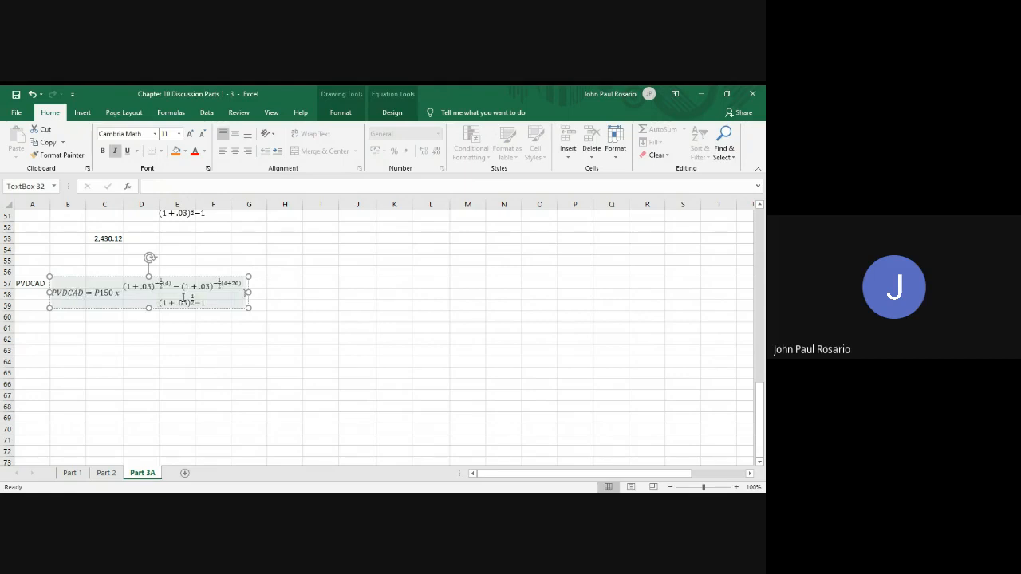
Rewrite the PVDCAD equation's denominator as 1-(1+.03)^(-1/2), removing the trailing -1
click(157, 304)
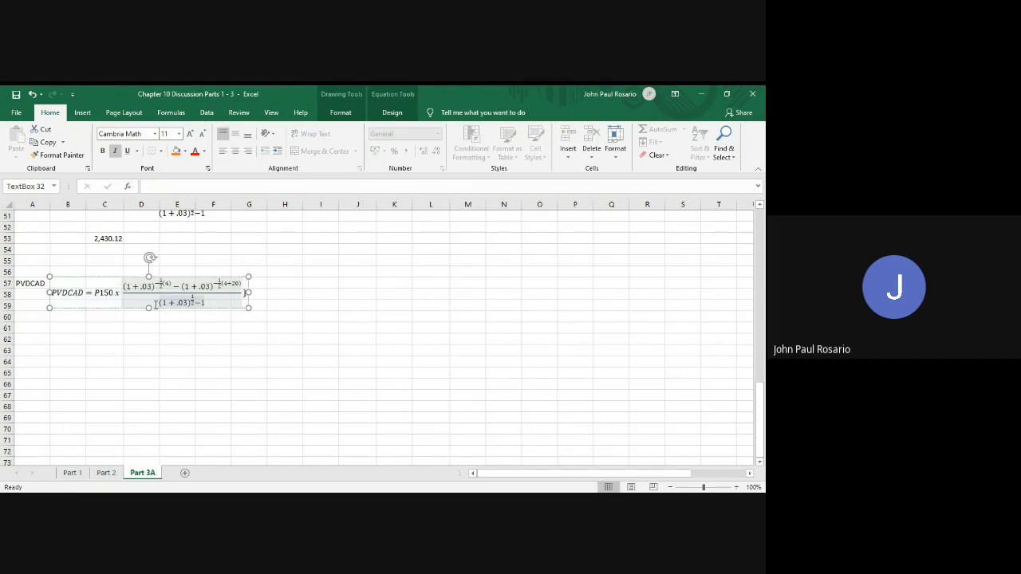
text(1)
text(-)
click(200, 301)
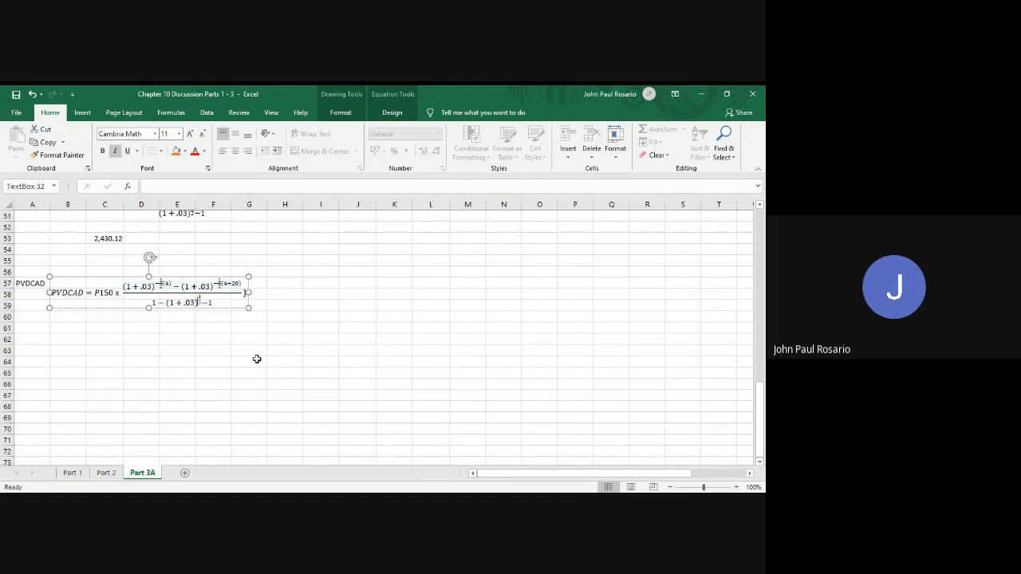
text(-)
key(BackSpace)
key(Left)
text(-)
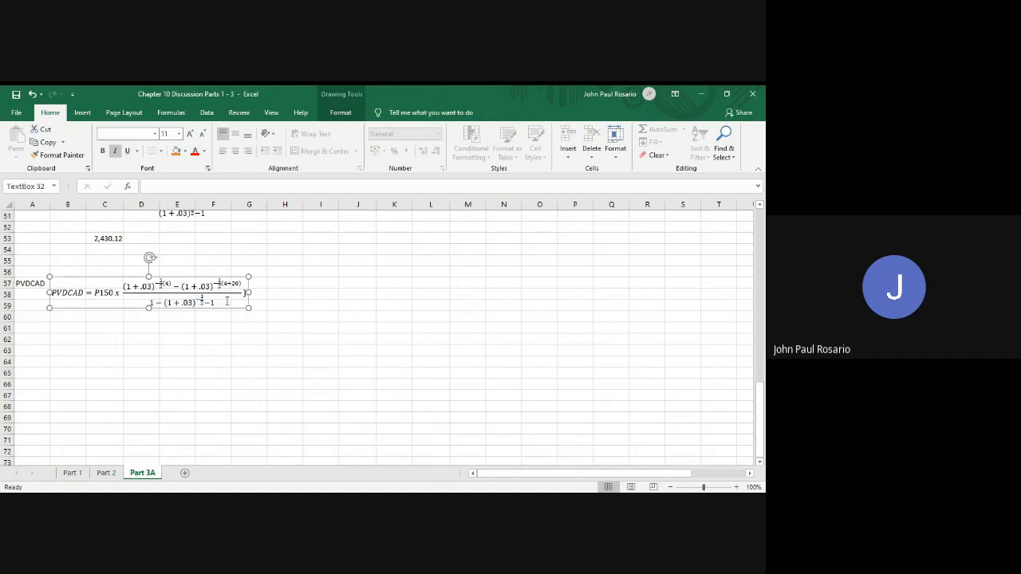
click(227, 301)
key(BackSpace)
key(BackSpace)
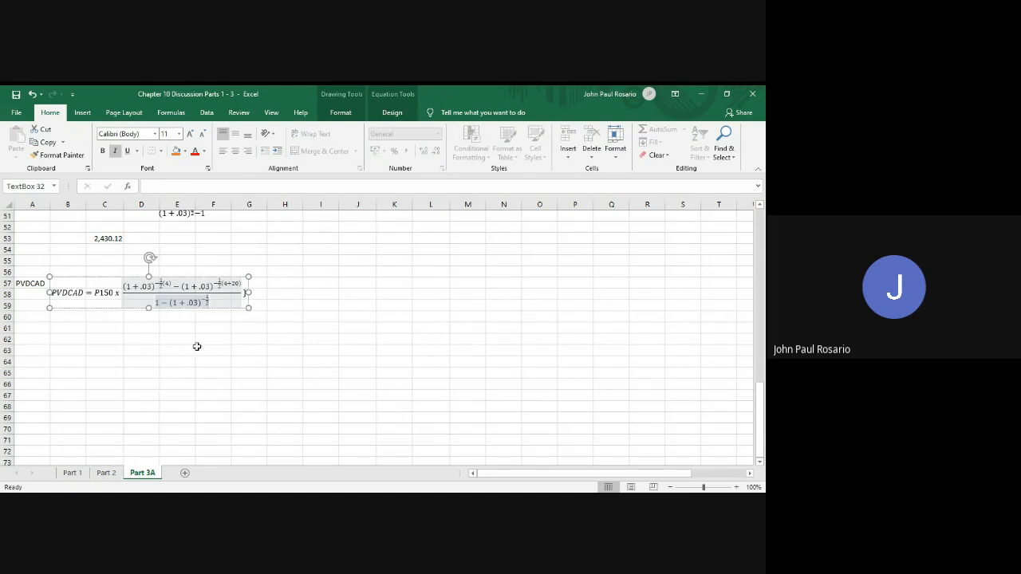
Copy the simplified general PVDOCA equation from rows 46–47 and paste it at B60
scroll(196, 346, up, 8)
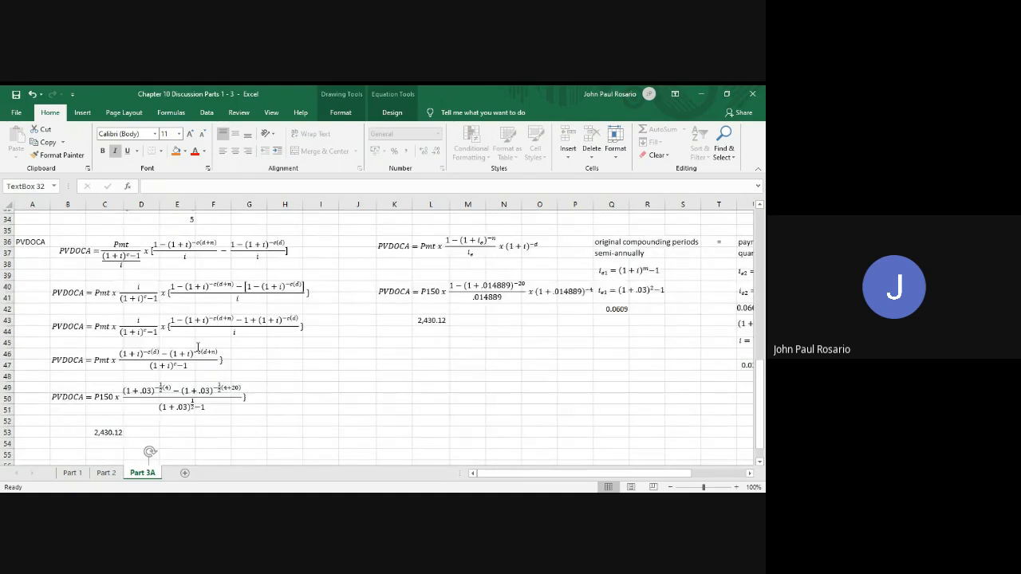
scroll(196, 347, down, 1)
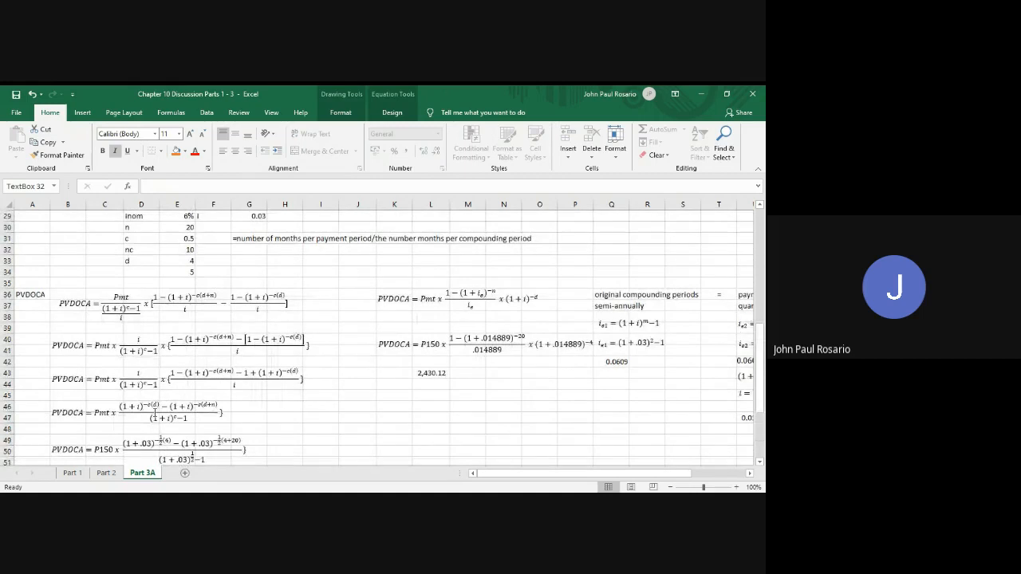
click(171, 423)
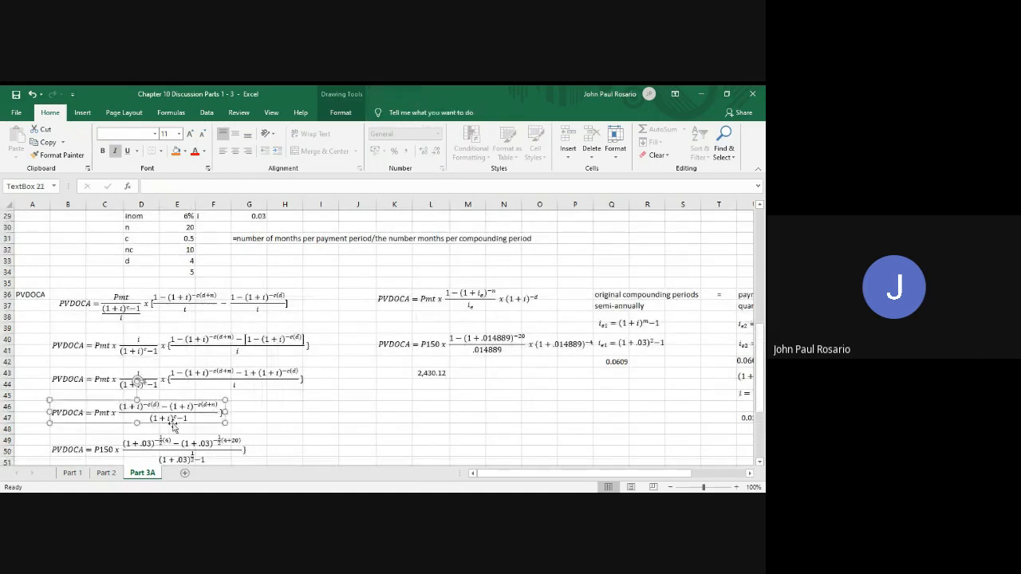
scroll(173, 426, down, 2)
key(ctrl+c)
scroll(172, 425, down, 2)
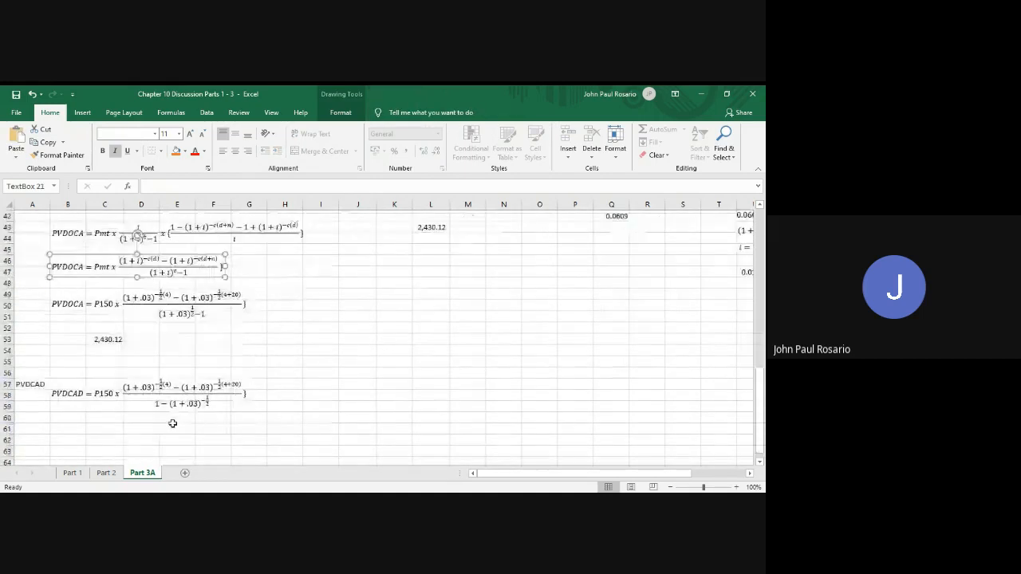
click(76, 417)
key(ctrl+v)
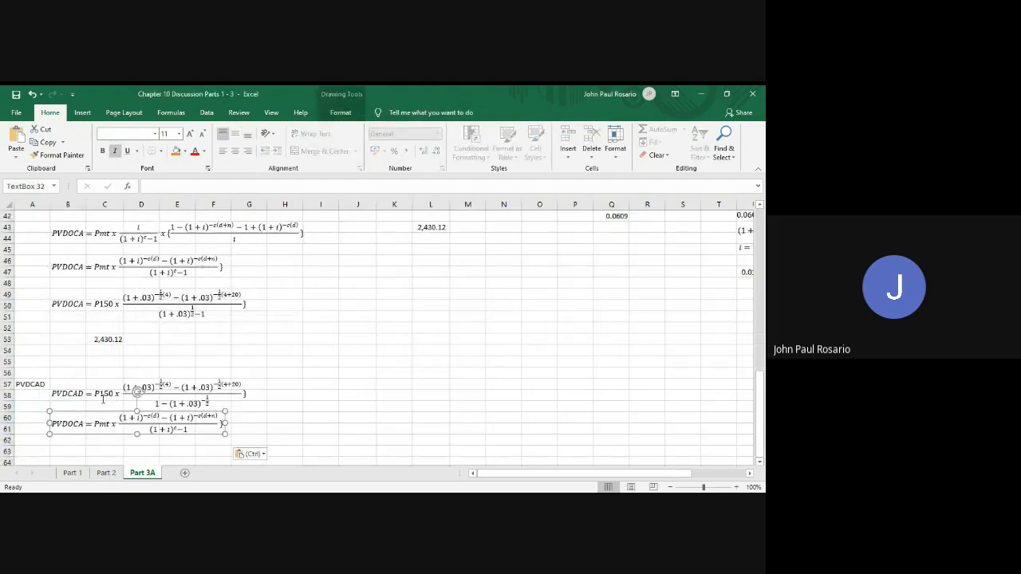
Move the substituted PVDCAD equation down to about row 66 and place the general equation beside the A57 label
click(103, 394)
mouse_move(109, 408)
mouse_down()
mouse_move(107, 454)
mouse_move(110, 391)
mouse_up()
click(96, 332)
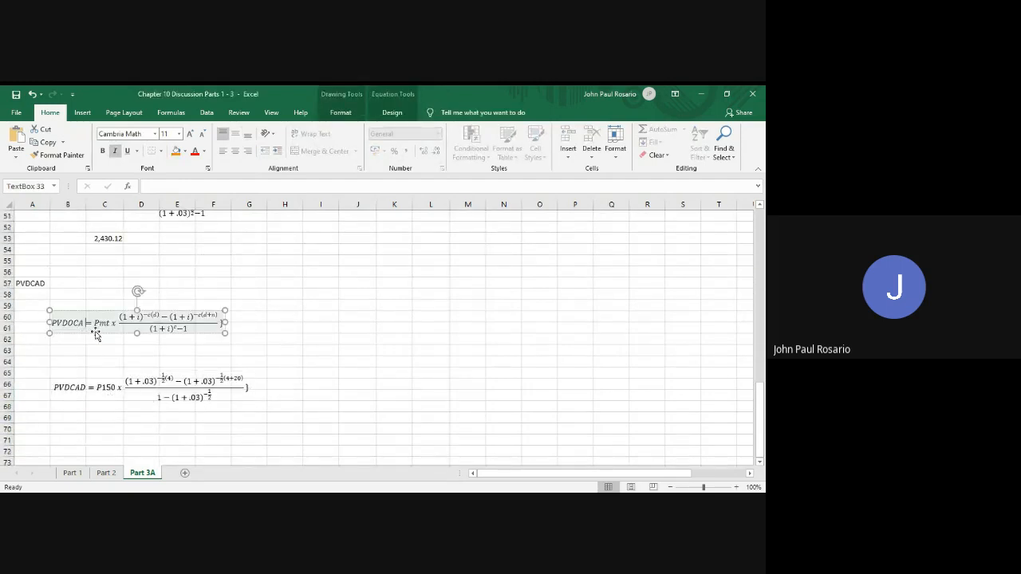
drag(96, 332, 98, 301)
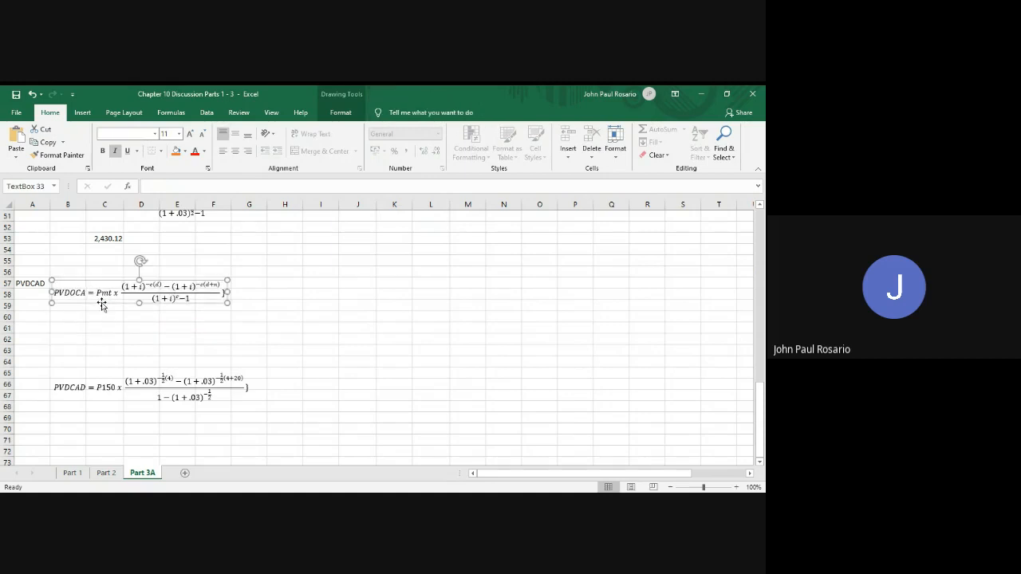
Rewrite the copied general equation's denominator as 1-(1+i)^(-c), removing the trailing -1
click(149, 297)
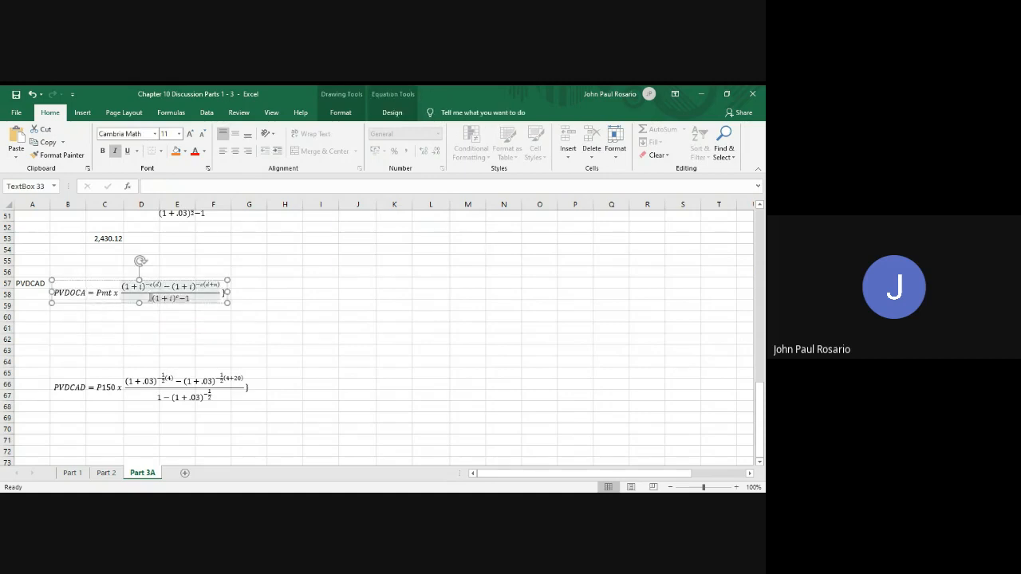
text(1-)
click(184, 298)
text(-)
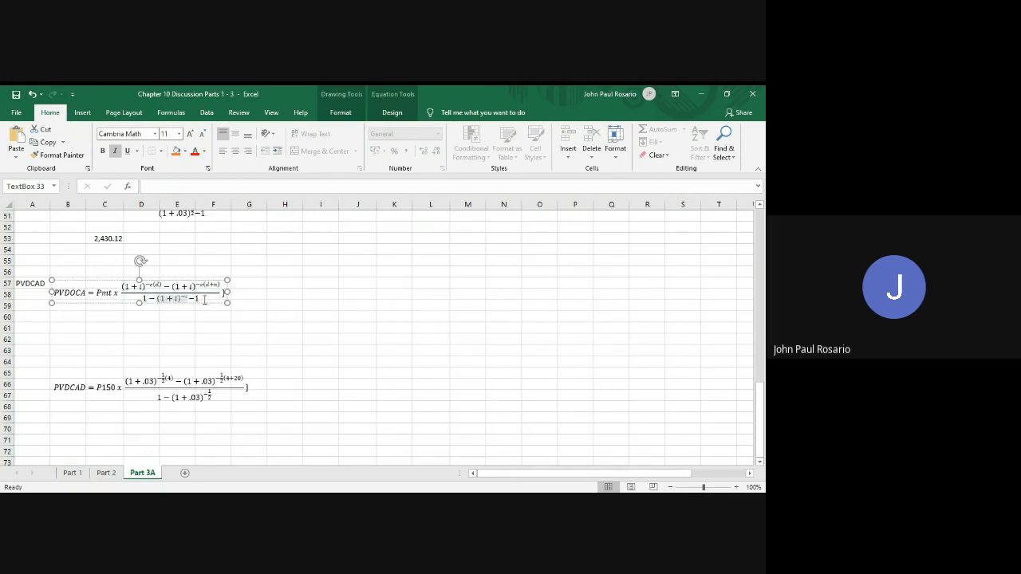
click(206, 301)
key(BackSpace)
key(BackSpace)
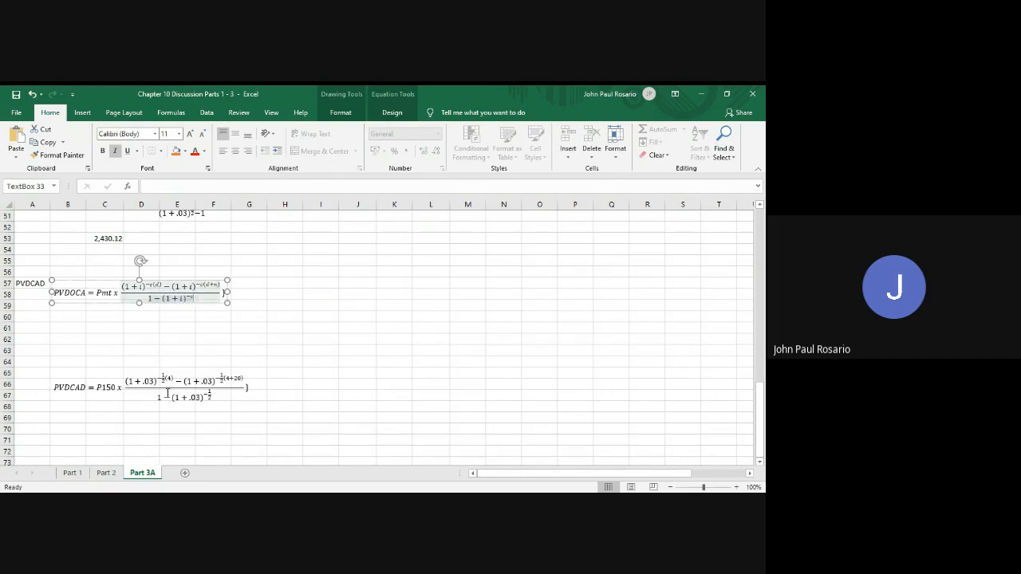
Move the substituted PVDCAD equation up to rows 60–62, directly beneath the general equation, and select C64
click(166, 396)
drag(166, 403, 166, 346)
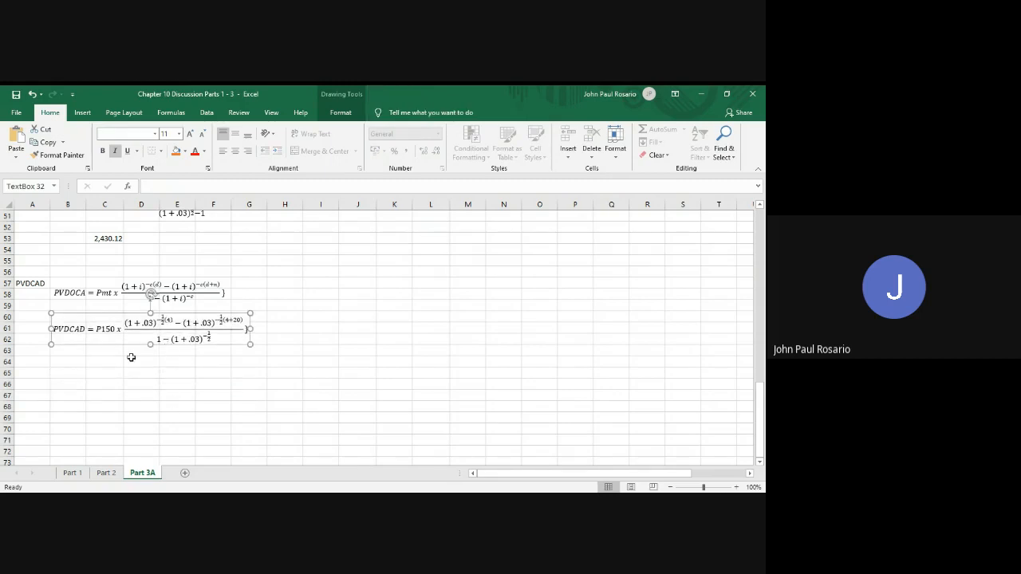
click(115, 365)
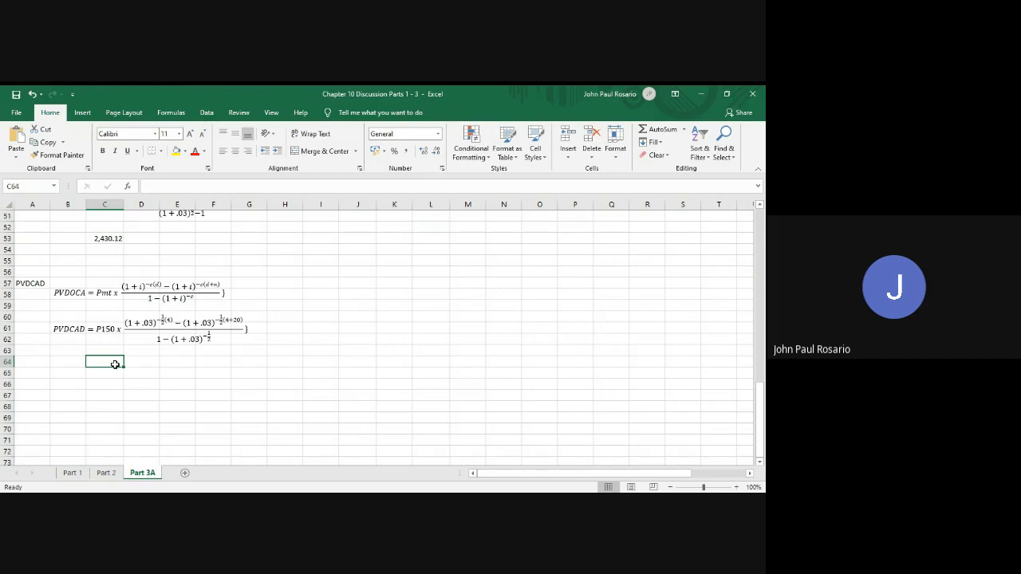
Check the given values, and replace 4 with 5 in the first numerator exponent of the substituted PVDCAD equation
scroll(282, 281, up, 8)
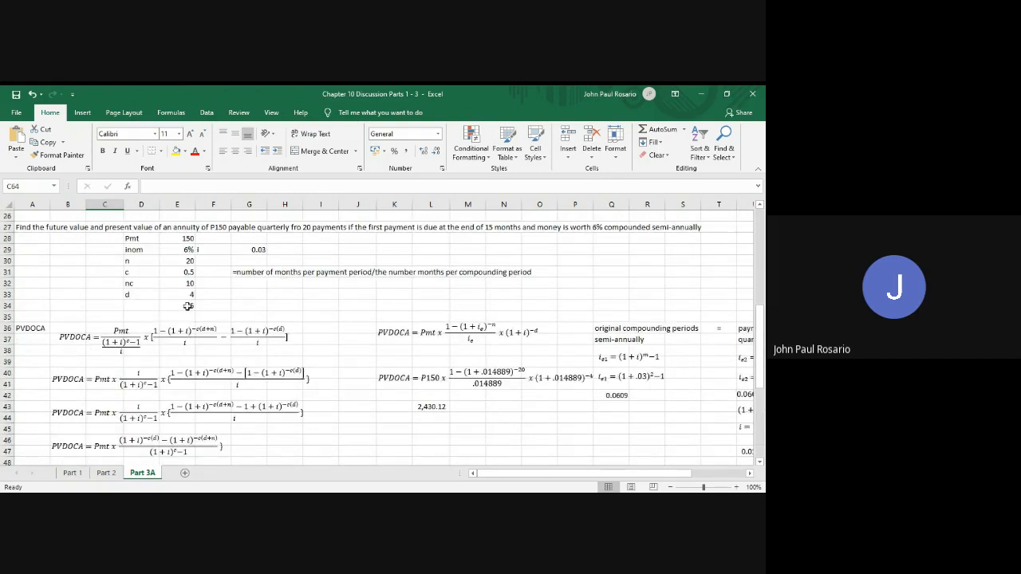
scroll(279, 400, down, 7)
scroll(279, 400, down, 1)
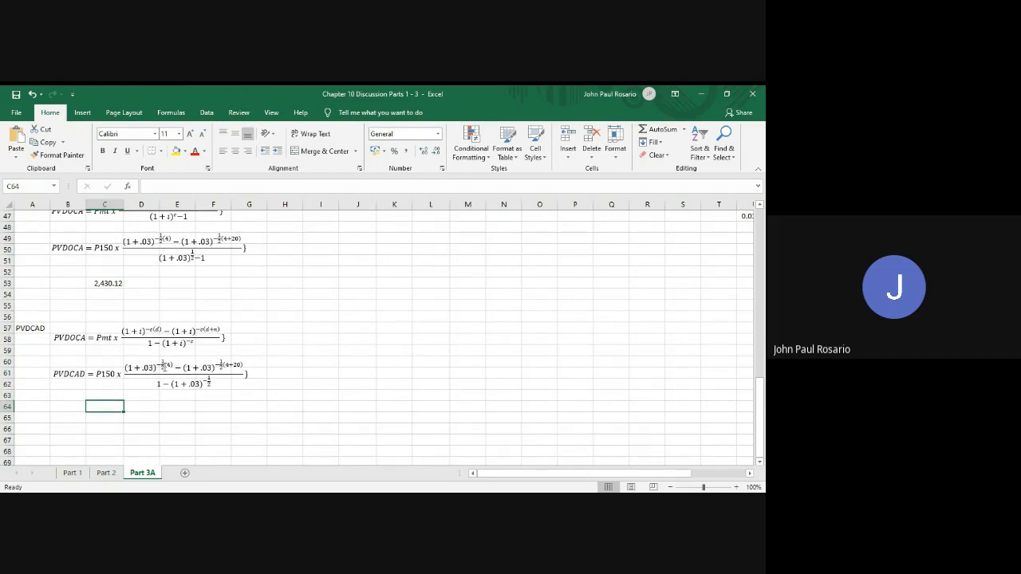
click(168, 366)
key(BackSpace)
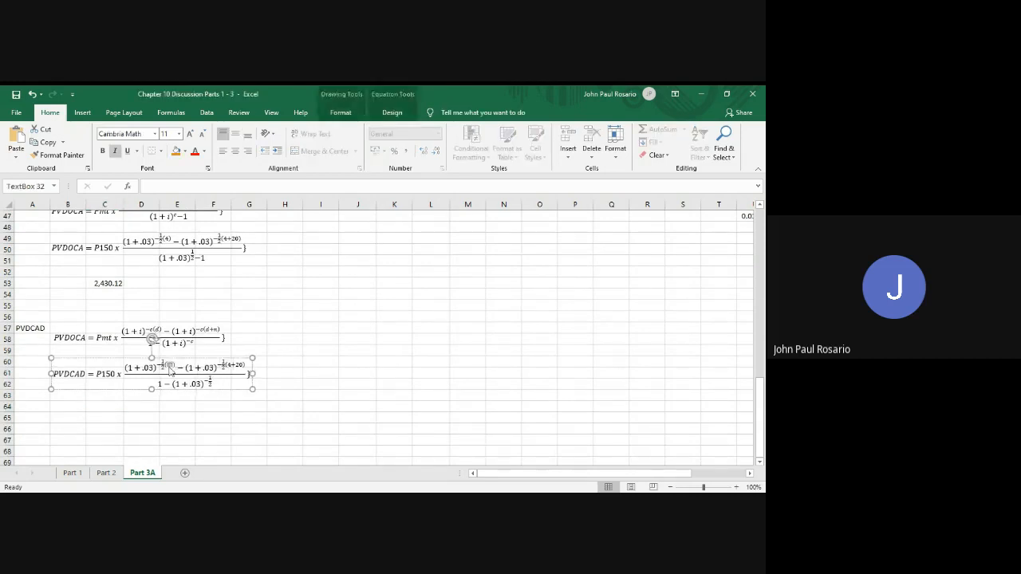
text(5)
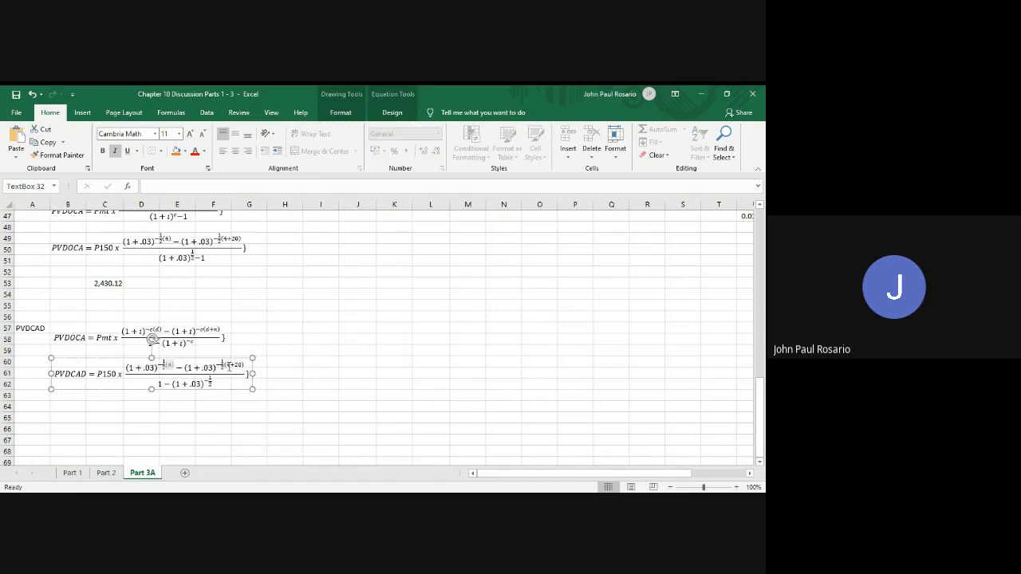
Replace 4 with 5 in the second numerator exponent of the substituted PVDCAD equation, making it (5+20)
click(229, 368)
key(BackSpace)
text(5)
Copy the PVDOCA result in C53 into C64, below the substituted PVDCAD equation
click(105, 283)
key(ctrl+c)
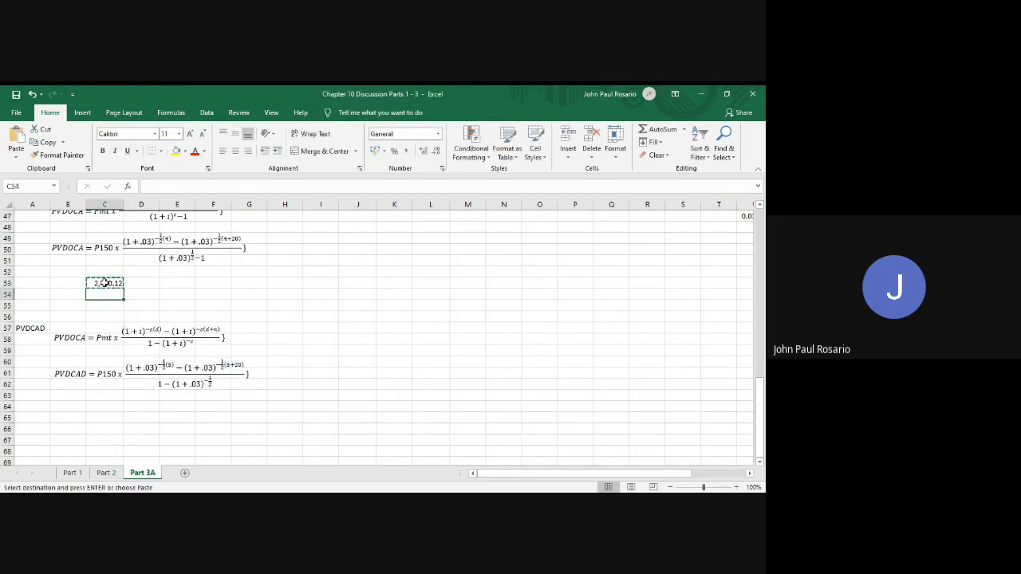
key(Down)
key(Down)
key(Down)
key(Down)
key(Down)
key(Down)
key(Down)
key(Down)
key(Down)
key(Down)
key(Down)
key(Down)
key(Up)
key(Return)
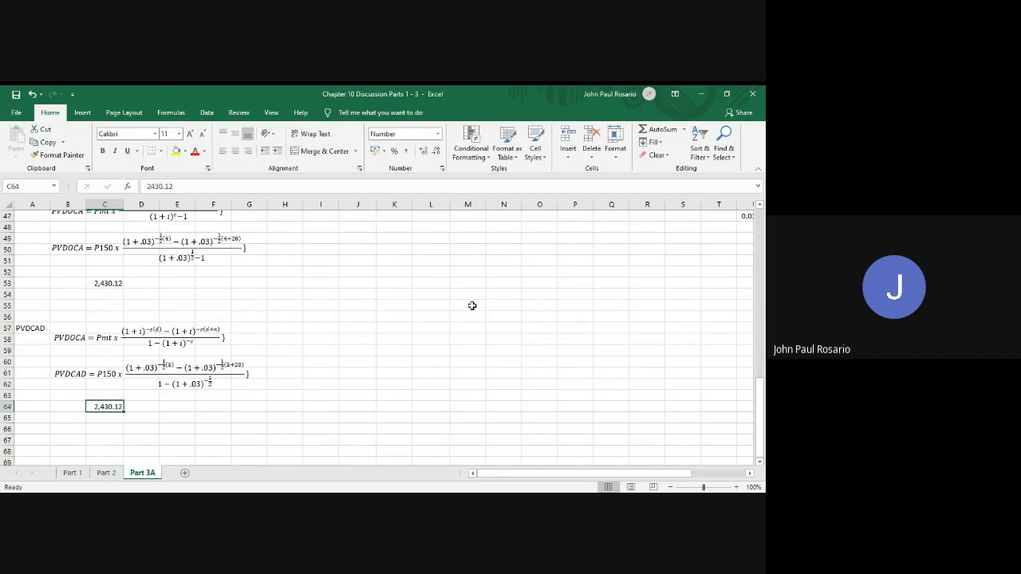
Copy the general second-method PVDOCA equation from rows 36–37 to column K at rows 57–58, level with the PVDCAD label
scroll(472, 305, up, 1)
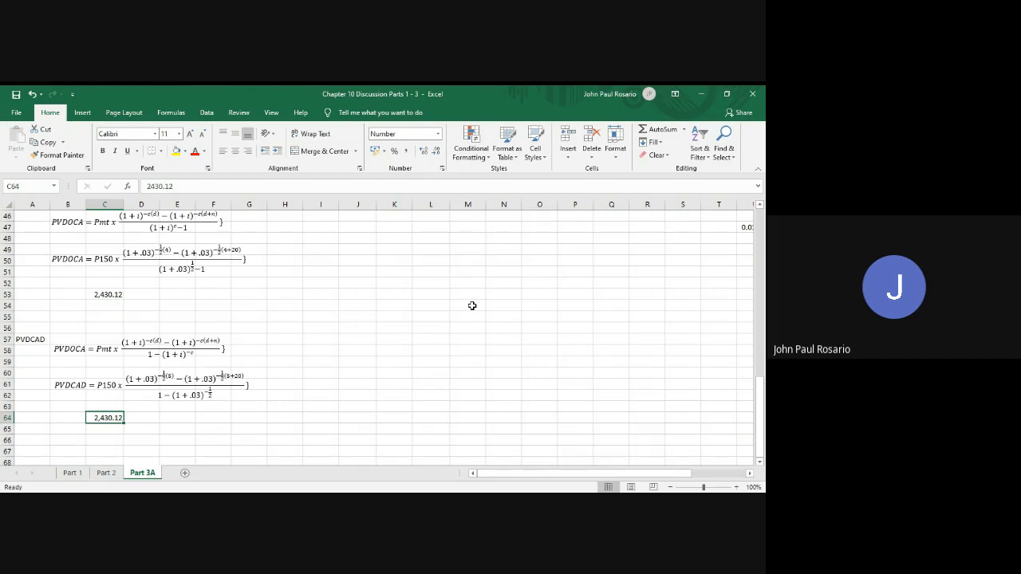
scroll(473, 306, up, 3)
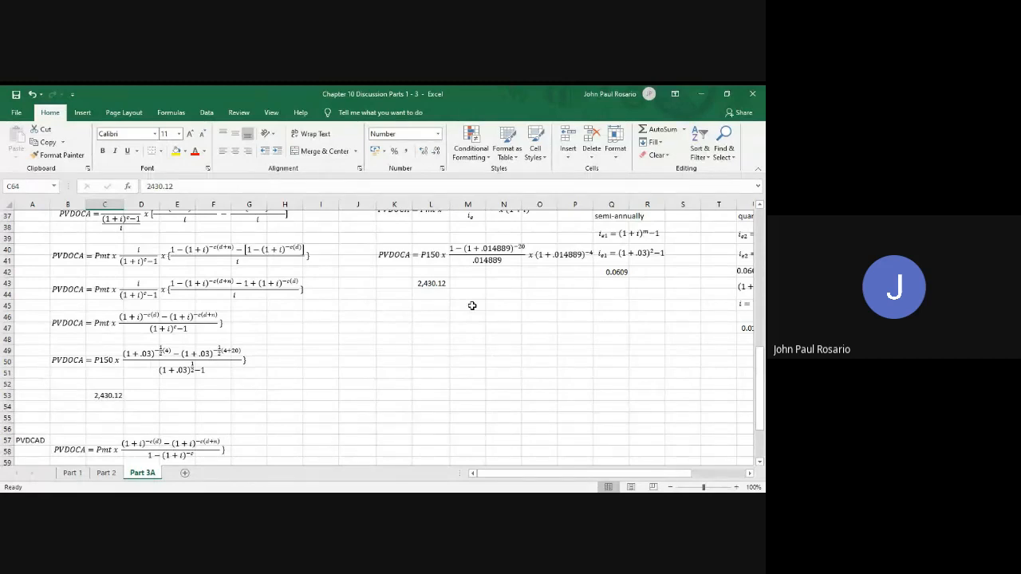
click(407, 261)
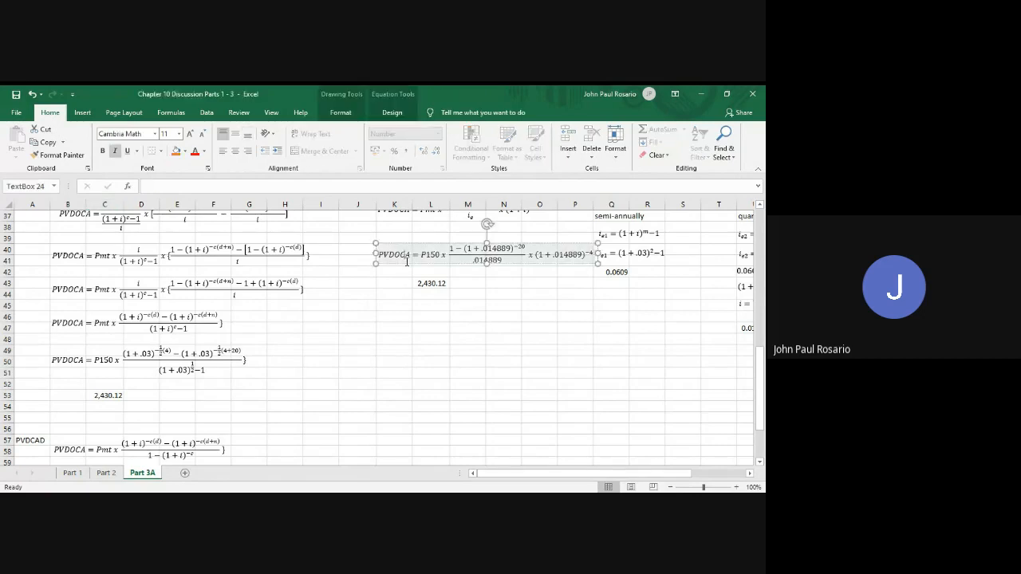
scroll(413, 266, up, 8)
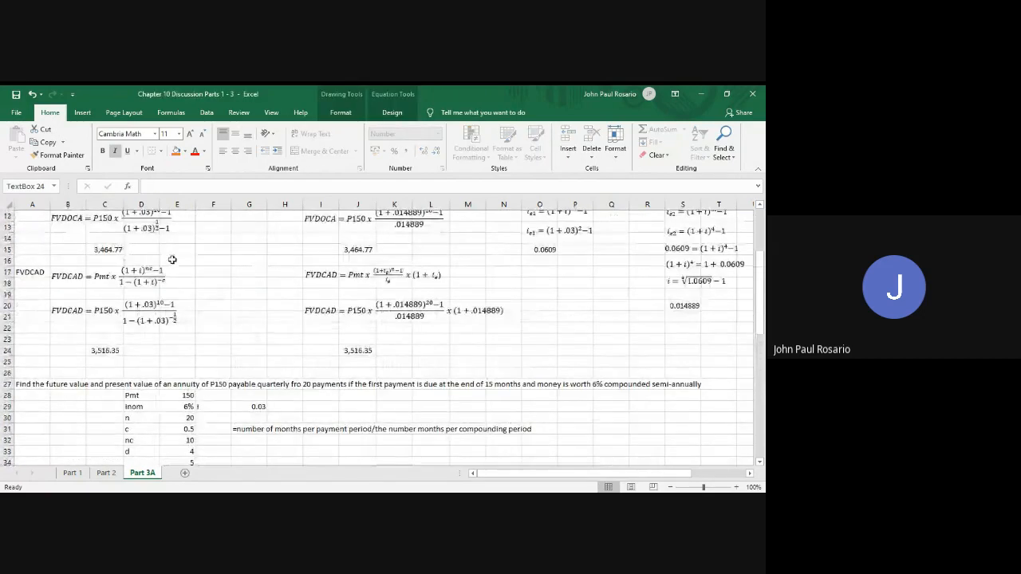
scroll(279, 307, down, 8)
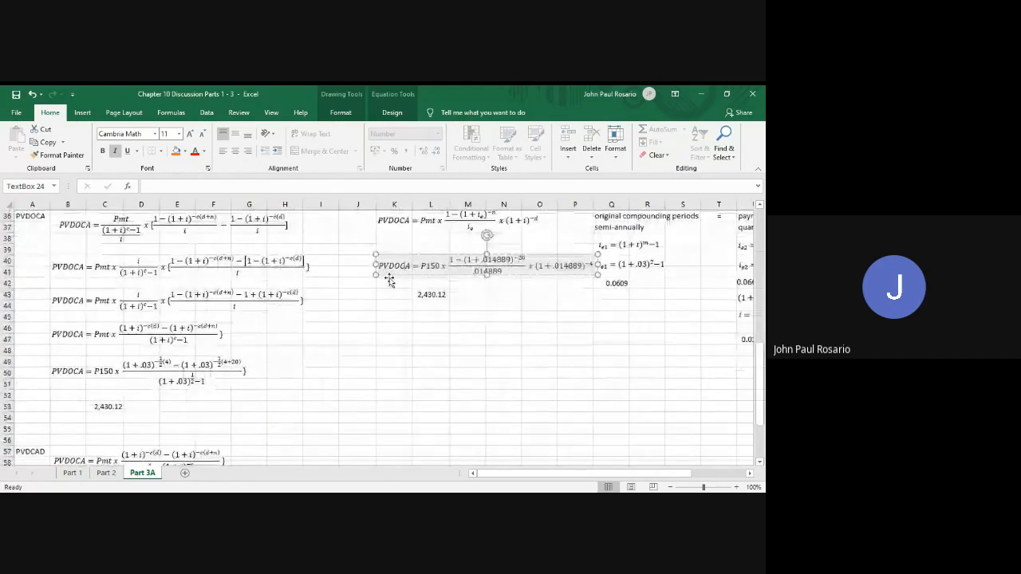
click(407, 229)
click(413, 231)
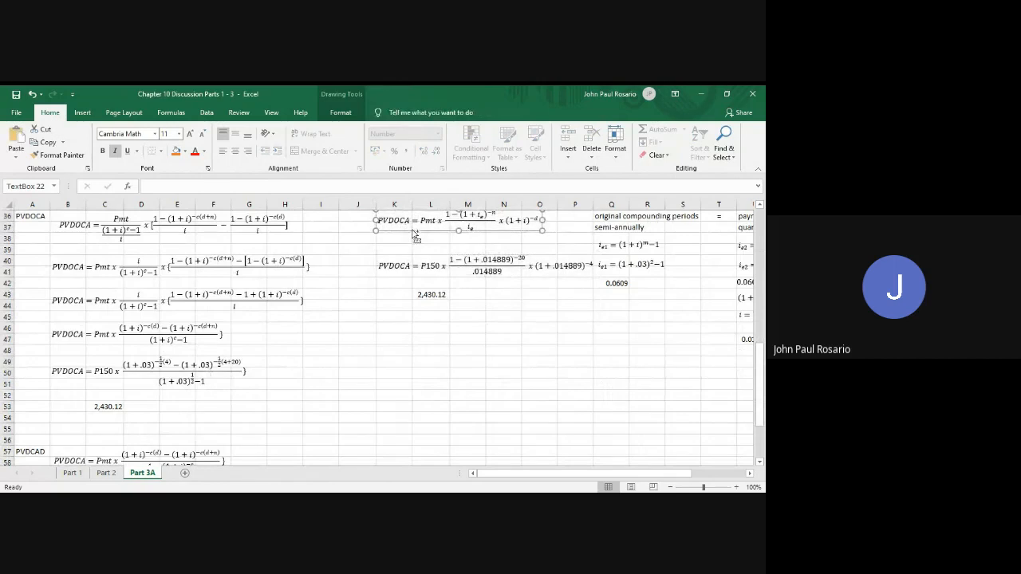
scroll(387, 451, down, 1)
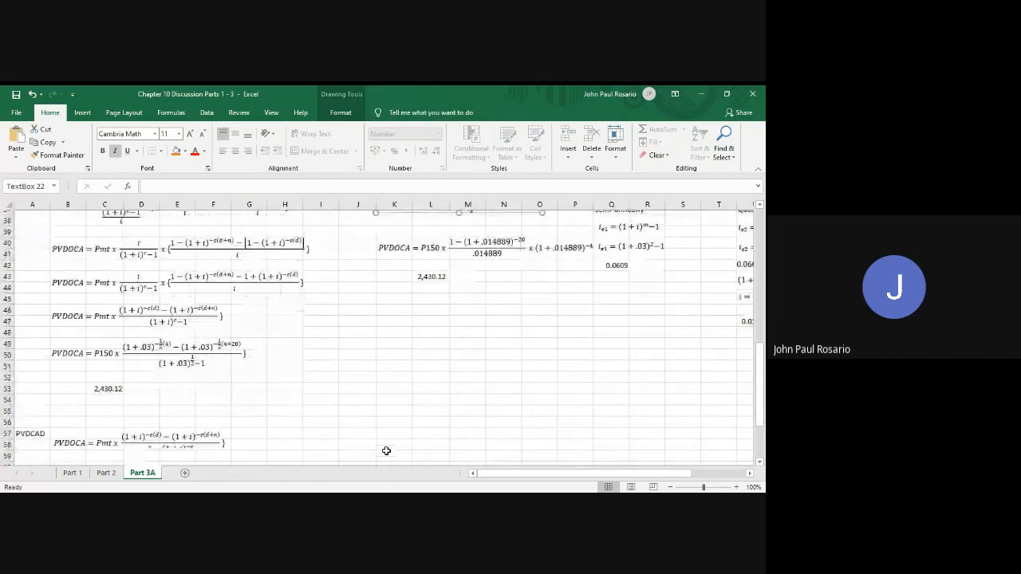
click(394, 418)
key(ctrl+v)
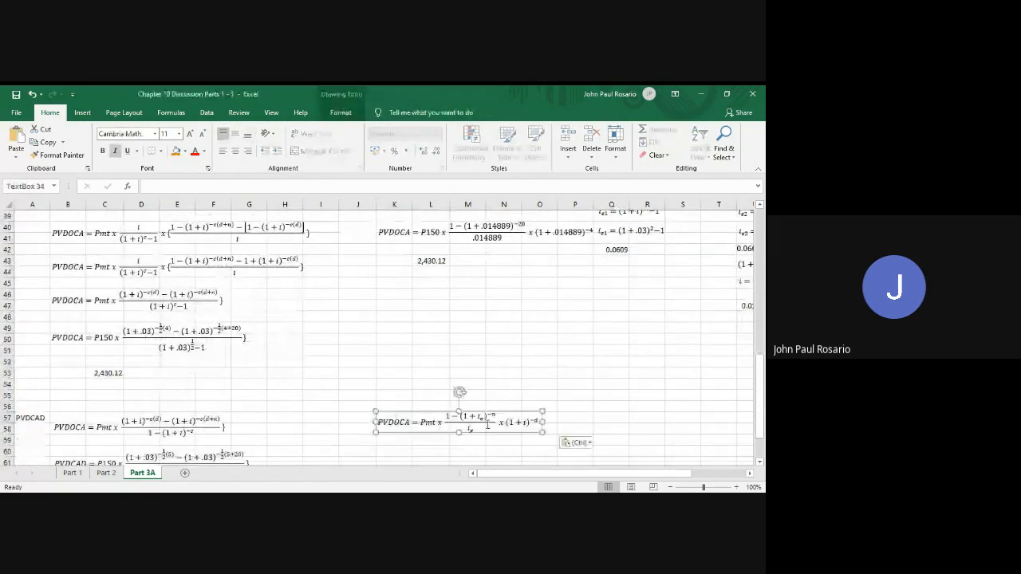
scroll(485, 424, down, 2)
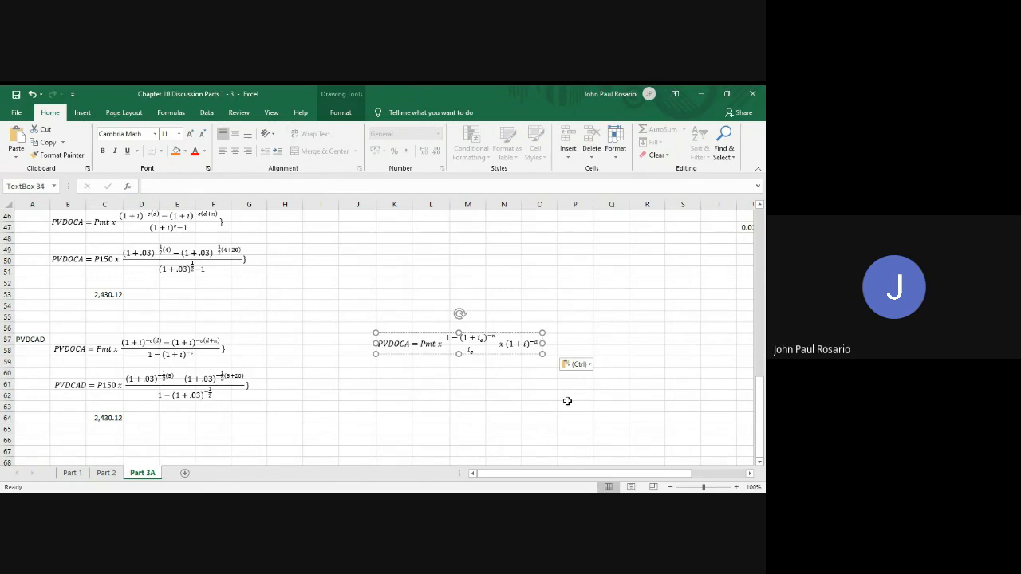
Append the factor x (1 + i) to the end of the copied second-method equation
key(Left)
text(x)
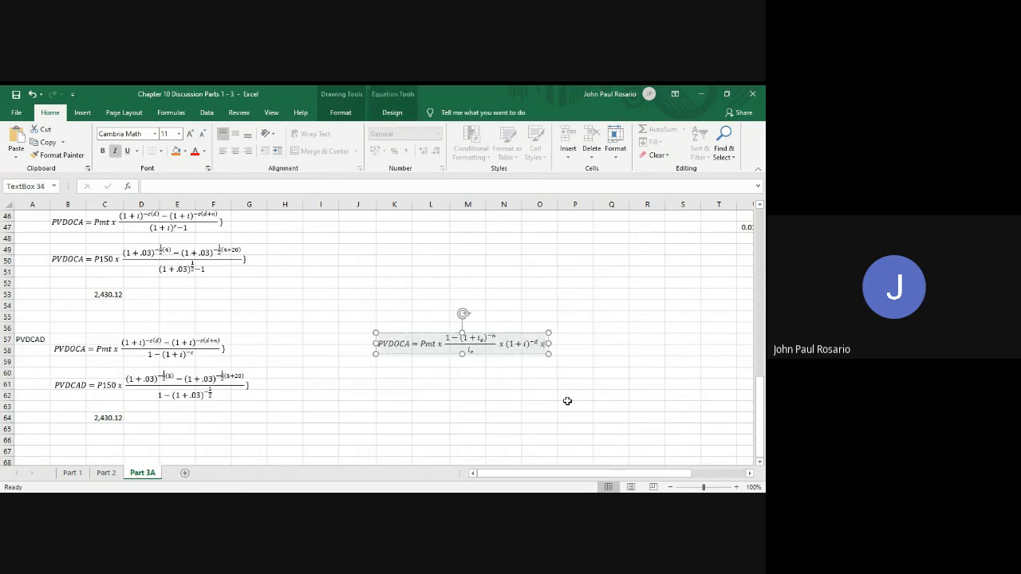
text( (1)
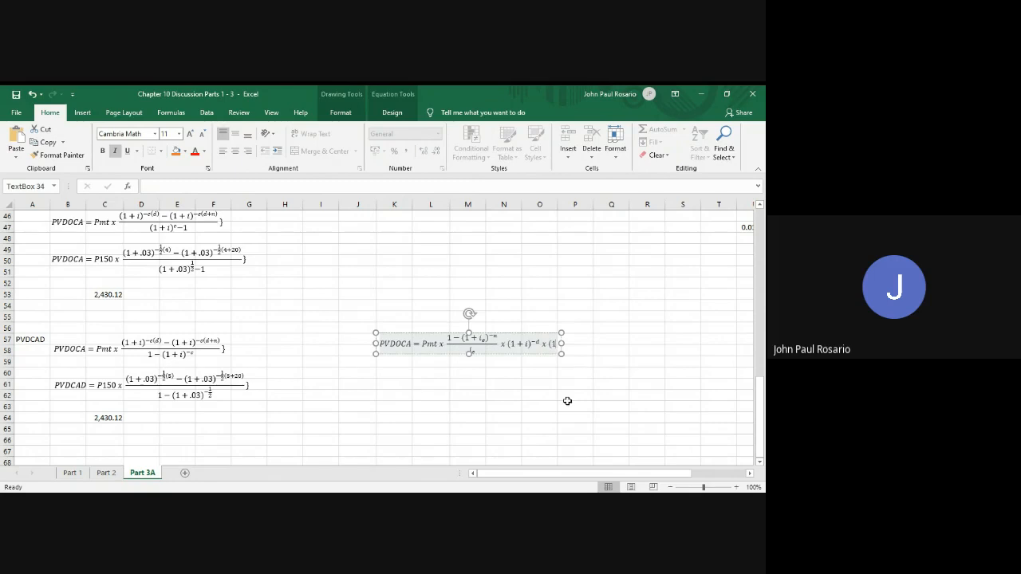
text( + i))
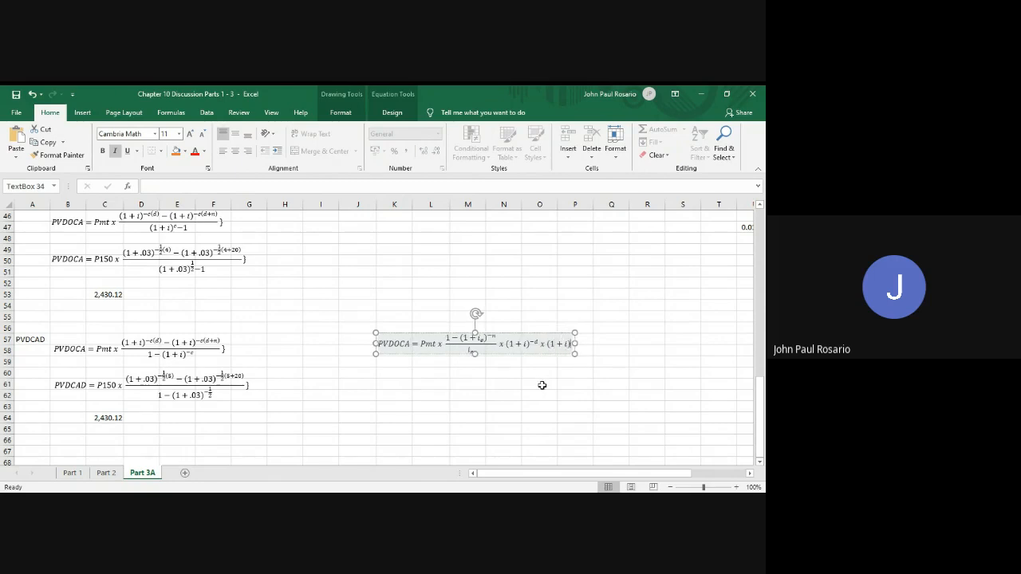
click(541, 384)
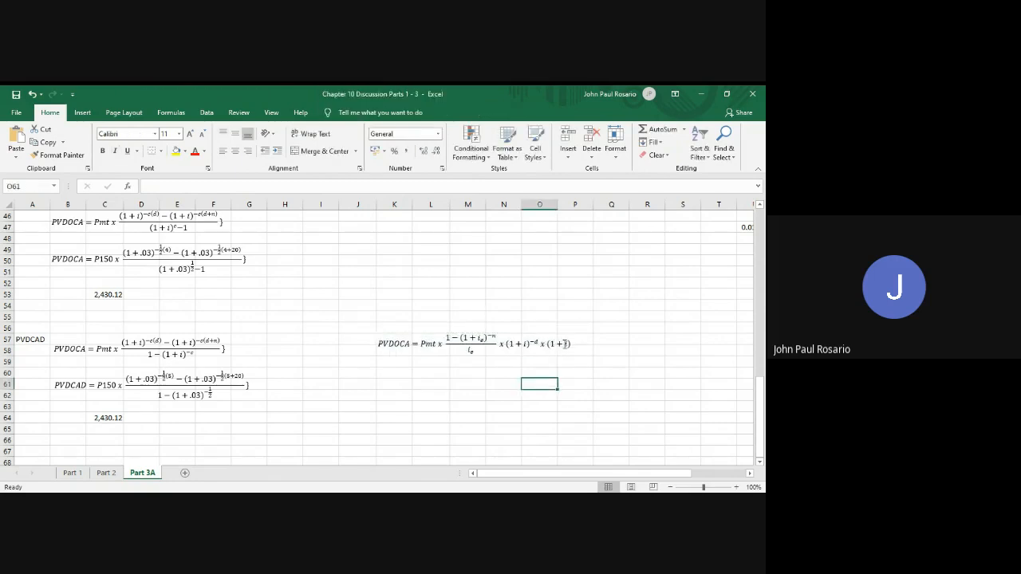
double_click(531, 346)
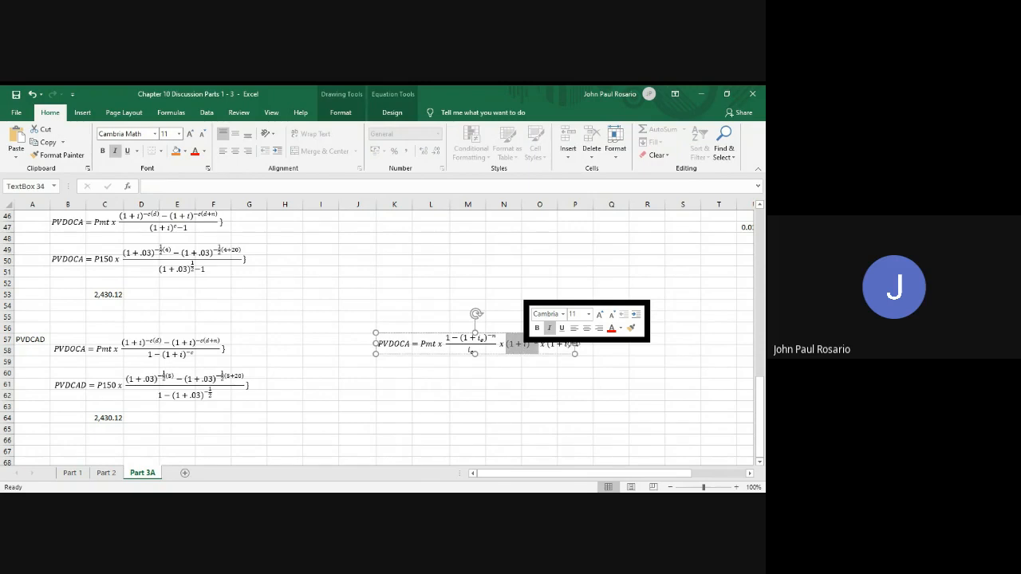
Rename the copied second-method equation's left side from PVDOCA to PVDCAD
click(425, 361)
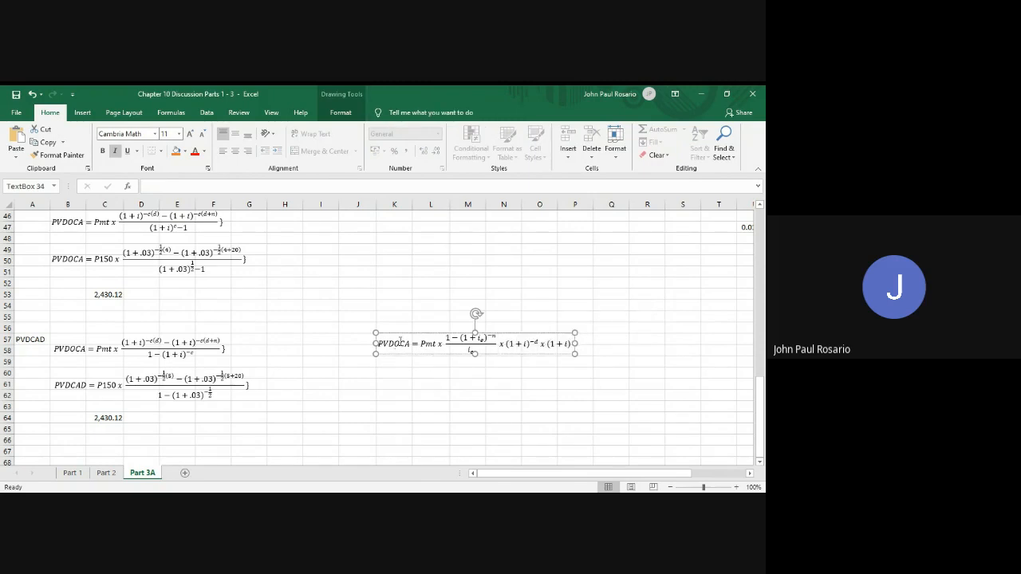
click(401, 343)
key(BackSpace)
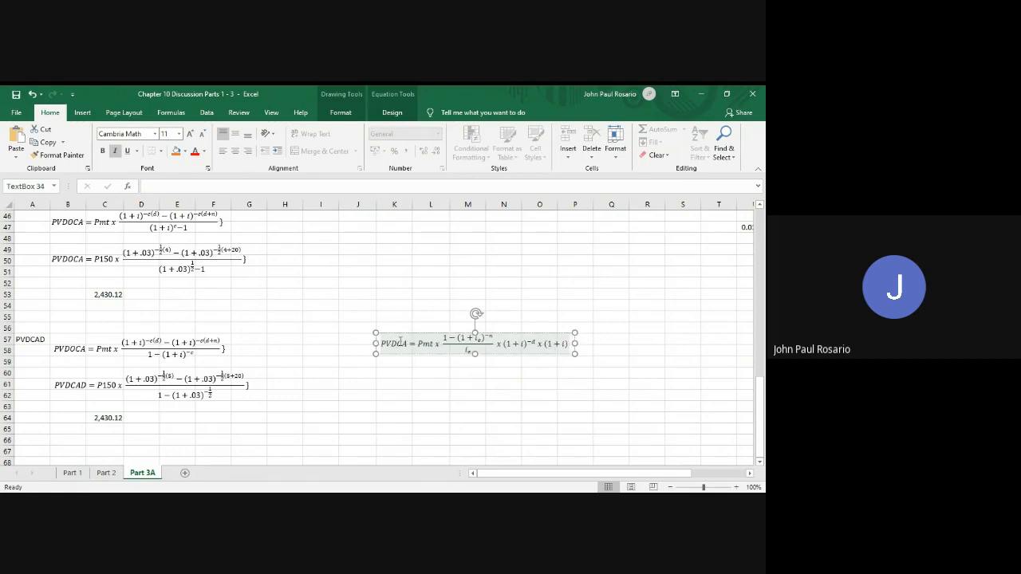
text(D)
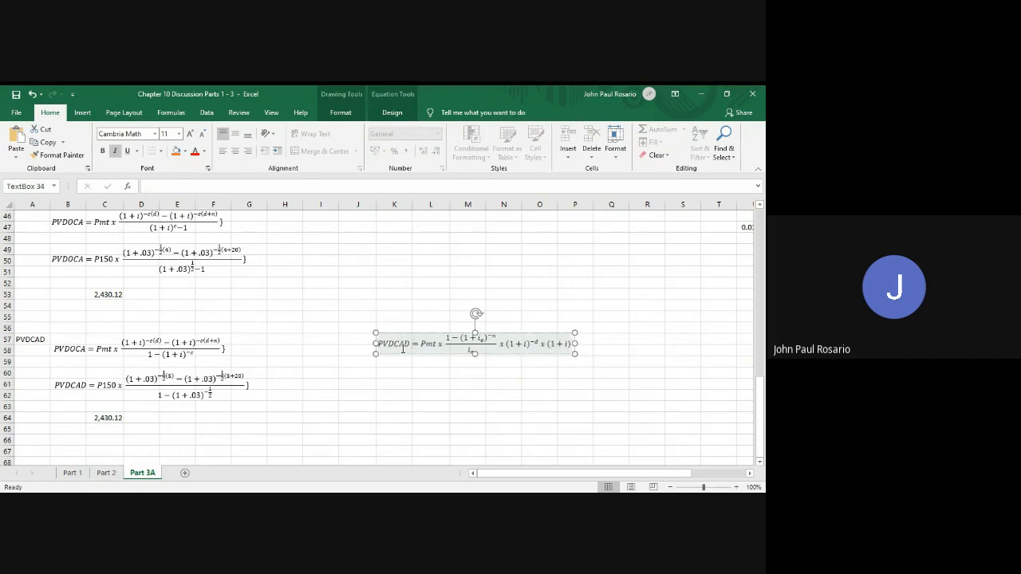
click(408, 363)
click(415, 349)
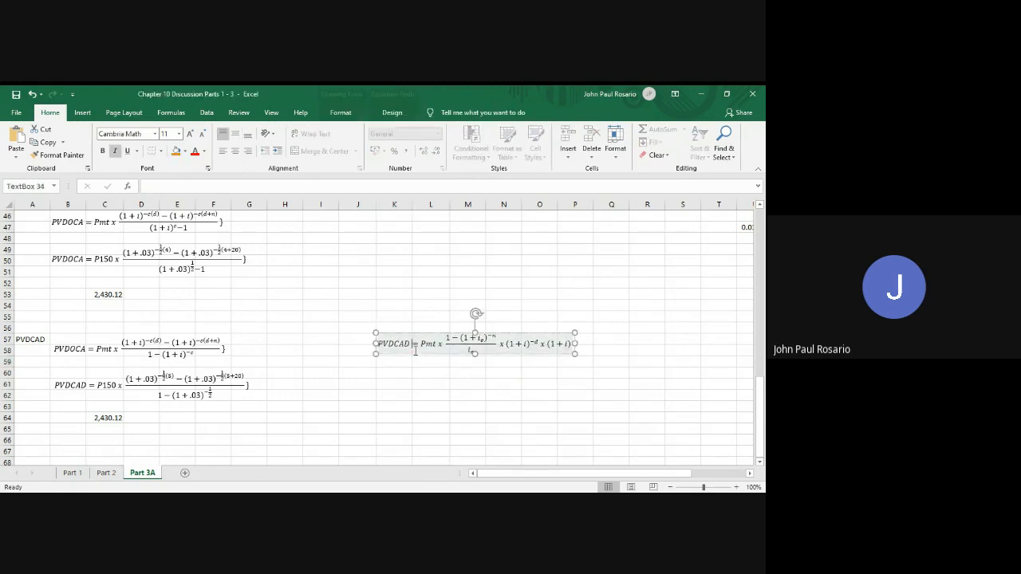
Duplicate the second-method PVDCAD equation directly beneath it, starting at K60
click(416, 354)
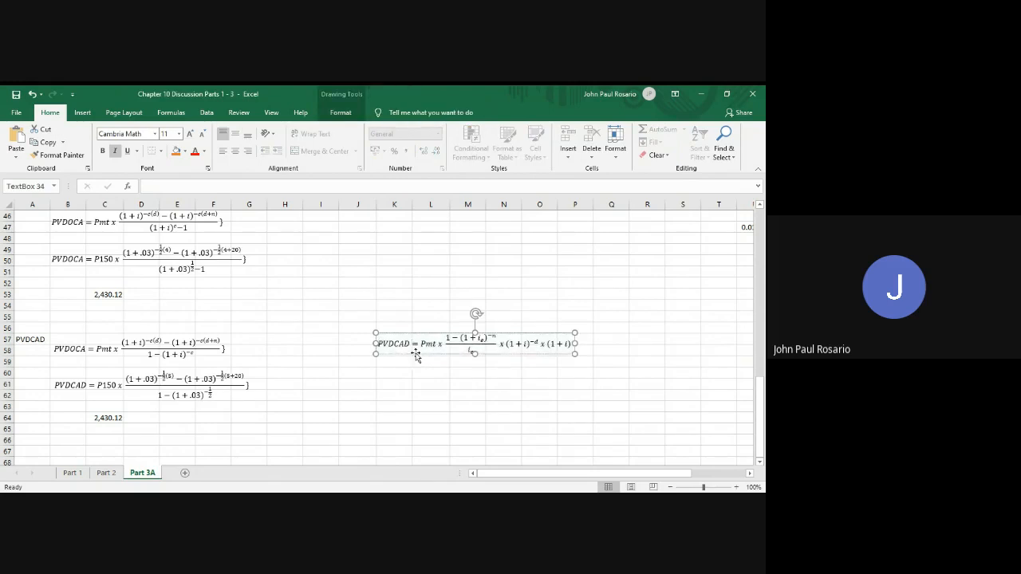
key(ctrl+c)
click(394, 370)
key(ctrl+v)
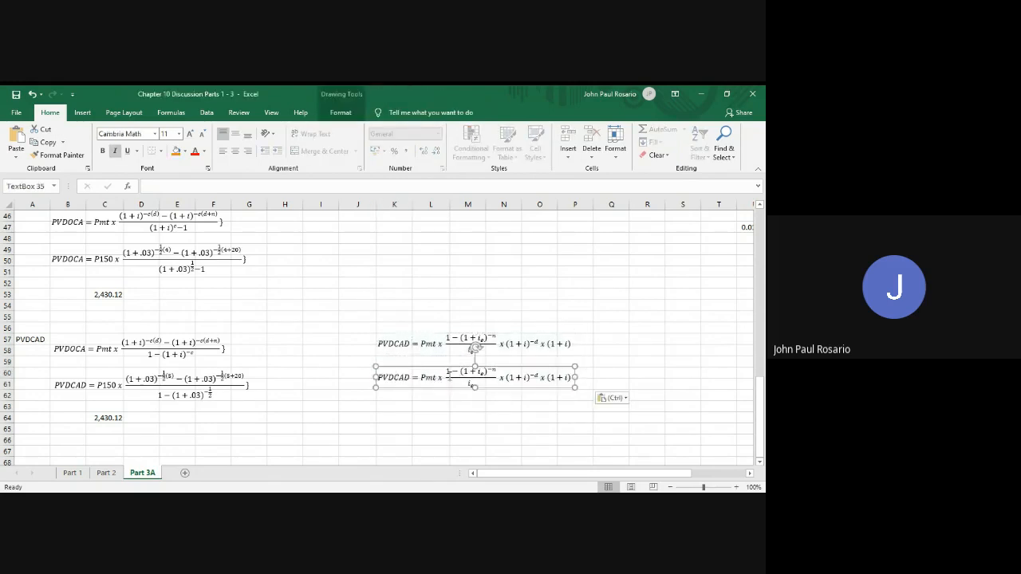
Simplify the duplicated equation by removing the trailing x (1+i) factor and changing the exponent -d to -d+1
drag(541, 377, 571, 377)
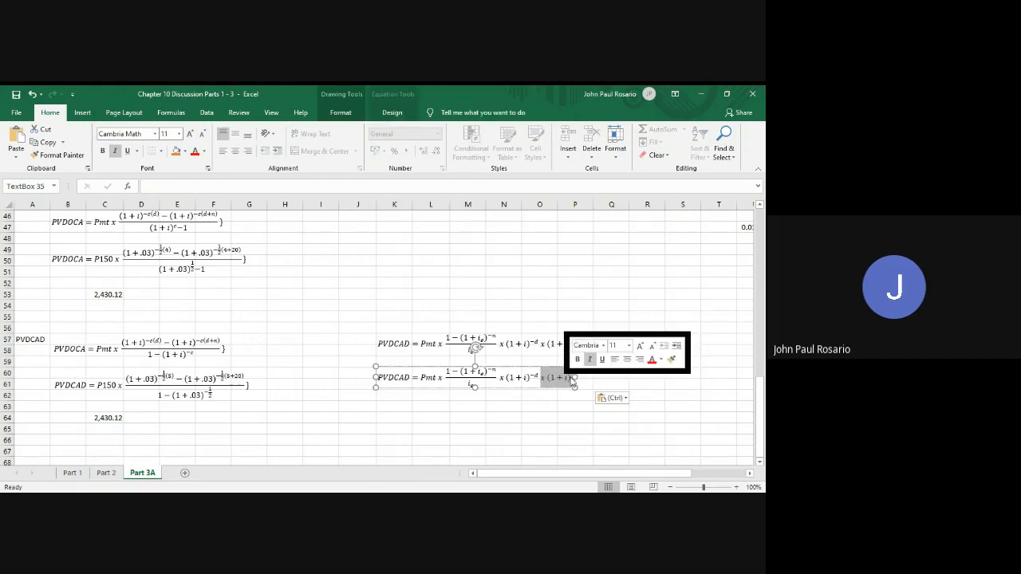
key(Delete)
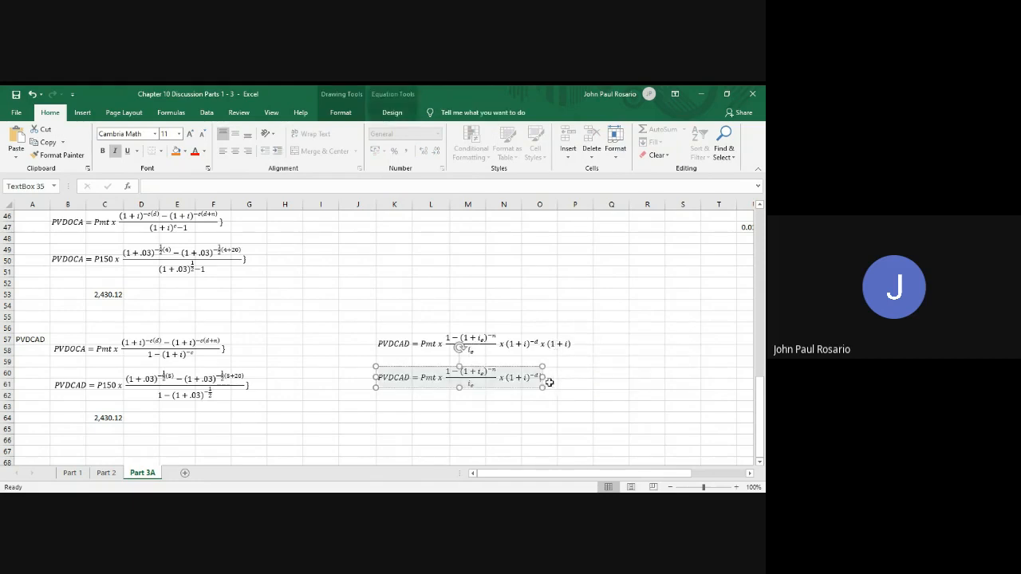
key(Left)
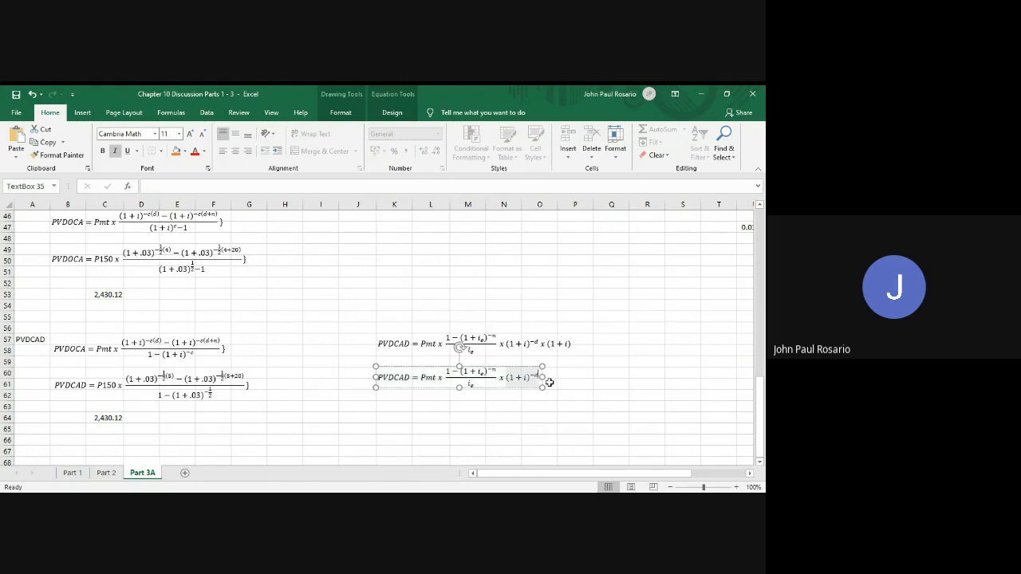
text(+1)
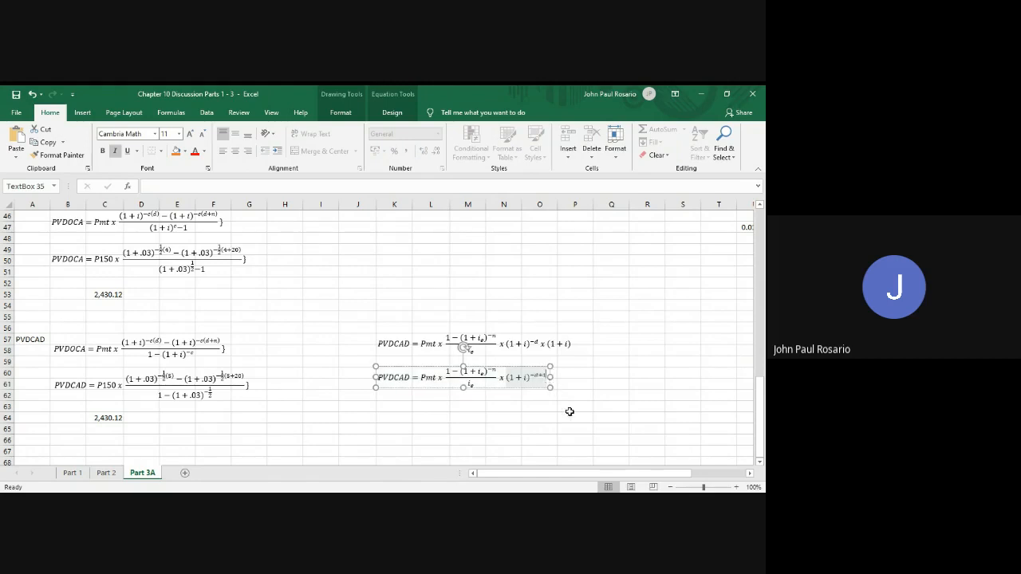
click(571, 415)
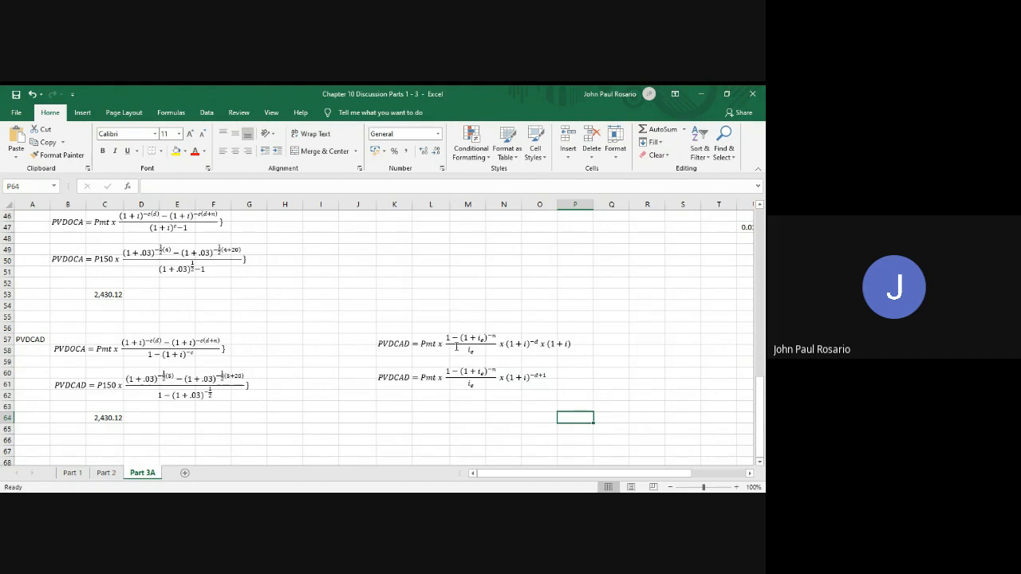
Examine the deferral formulas in E33 and E34 and compare them with the simplified PVDCAD equation and the substituted PVDOCA equation
scroll(475, 367, up, 7)
scroll(474, 370, up, 1)
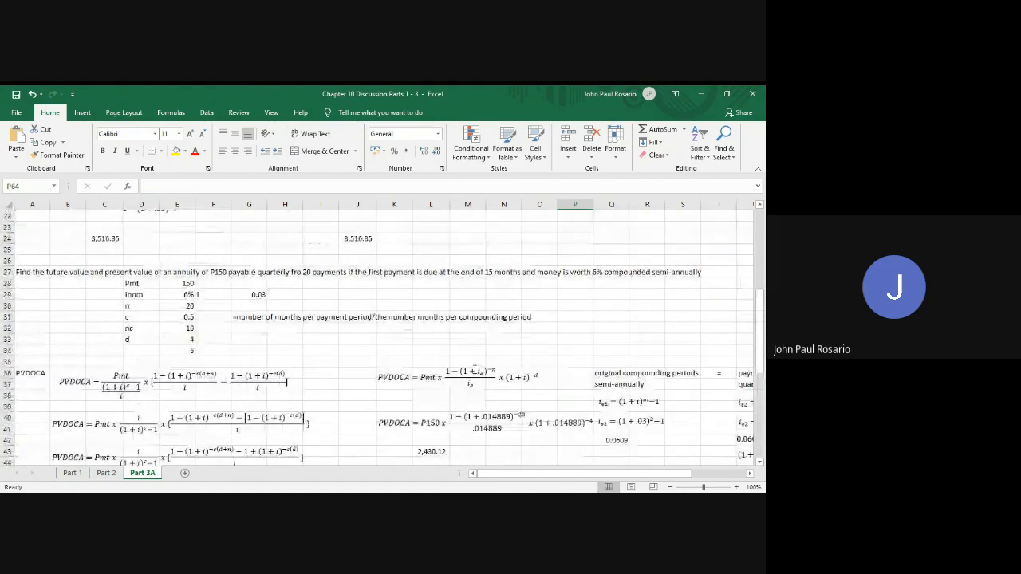
click(182, 339)
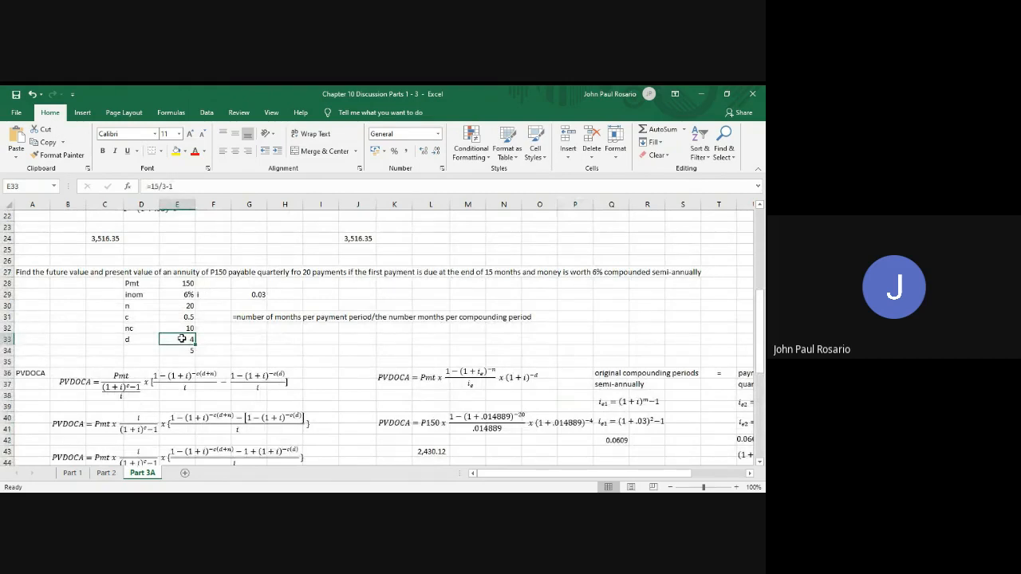
key(Down)
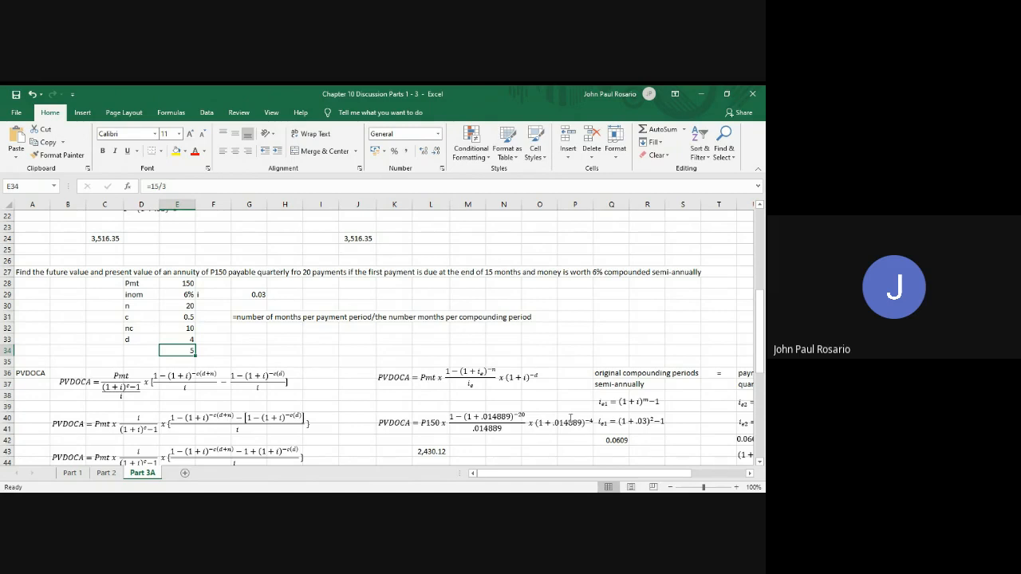
scroll(571, 418, down, 2)
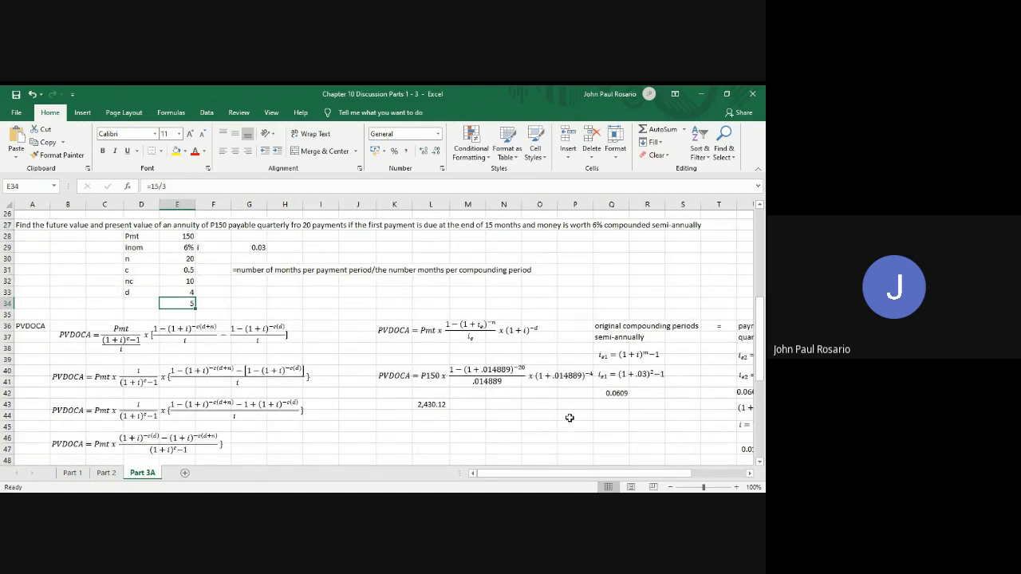
scroll(569, 418, down, 7)
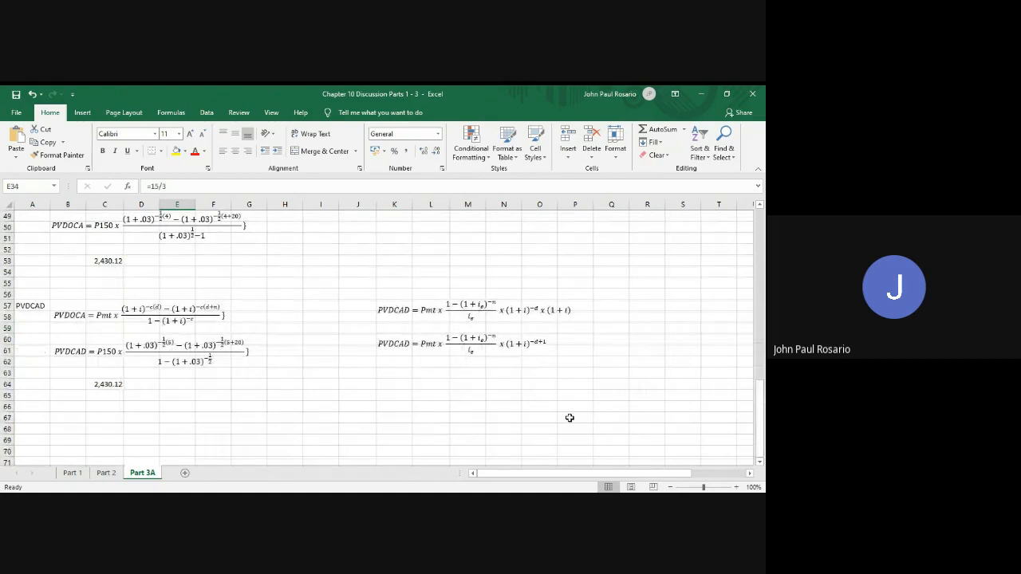
click(451, 339)
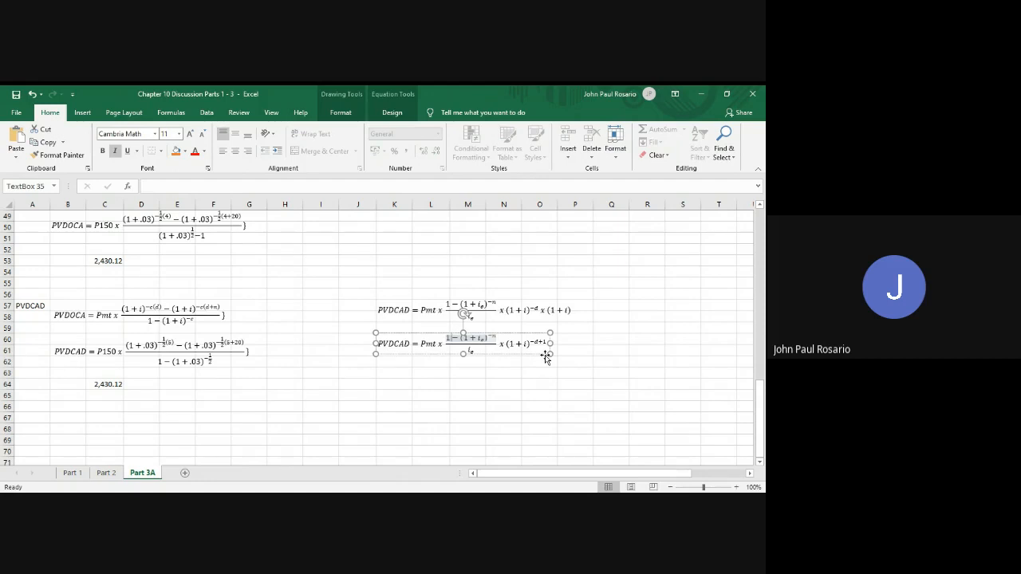
click(527, 385)
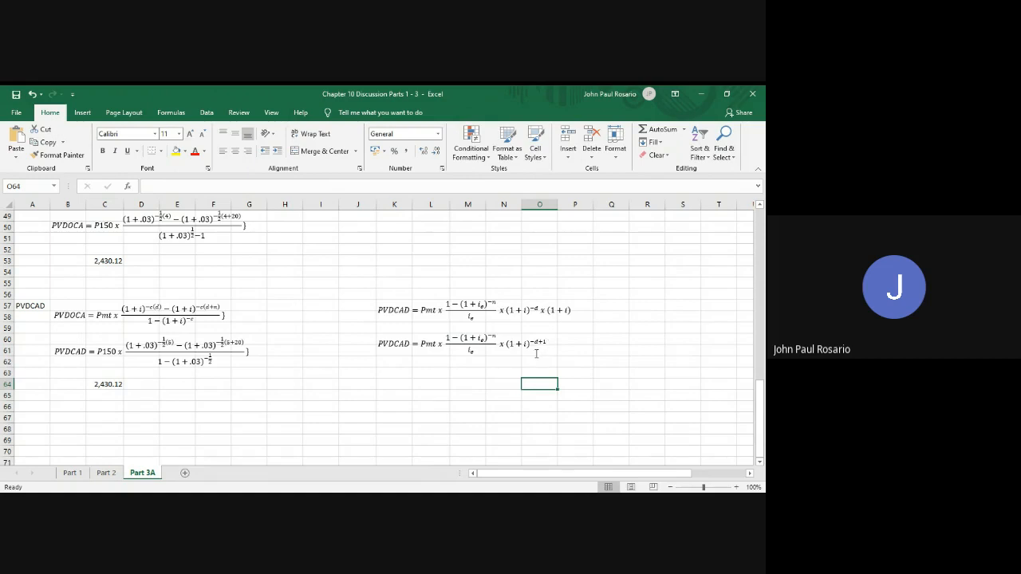
scroll(475, 353, up, 3)
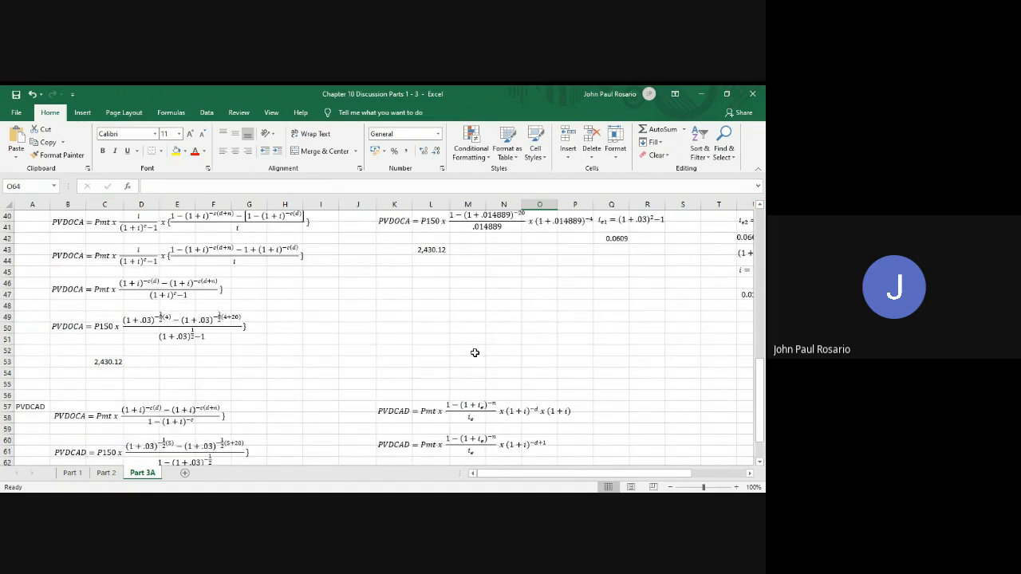
Copy the substituted second-method PVDOCA equation beneath the simplified PVDCAD equation, starting at K63
click(426, 235)
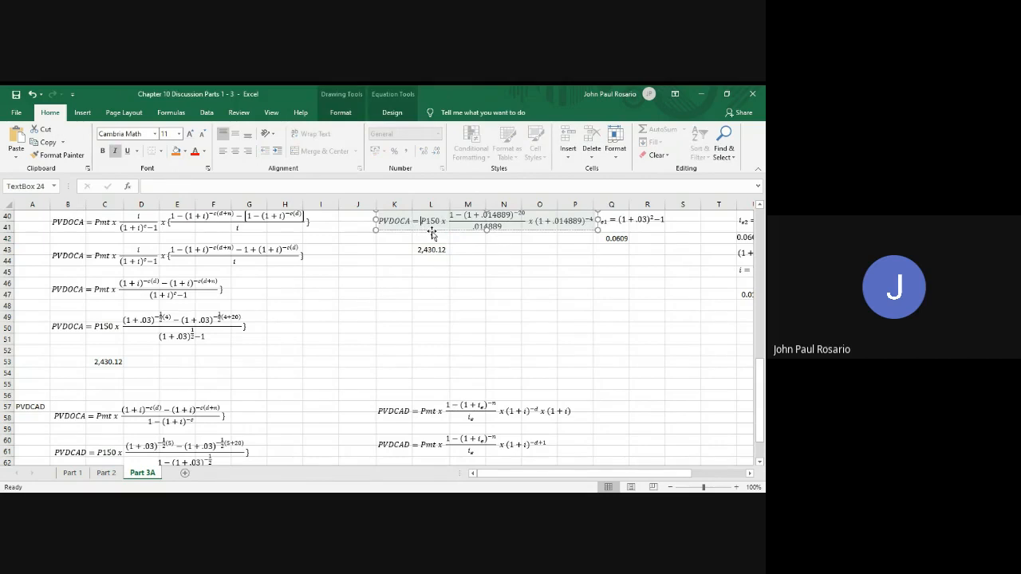
click(435, 232)
scroll(465, 335, down, 3)
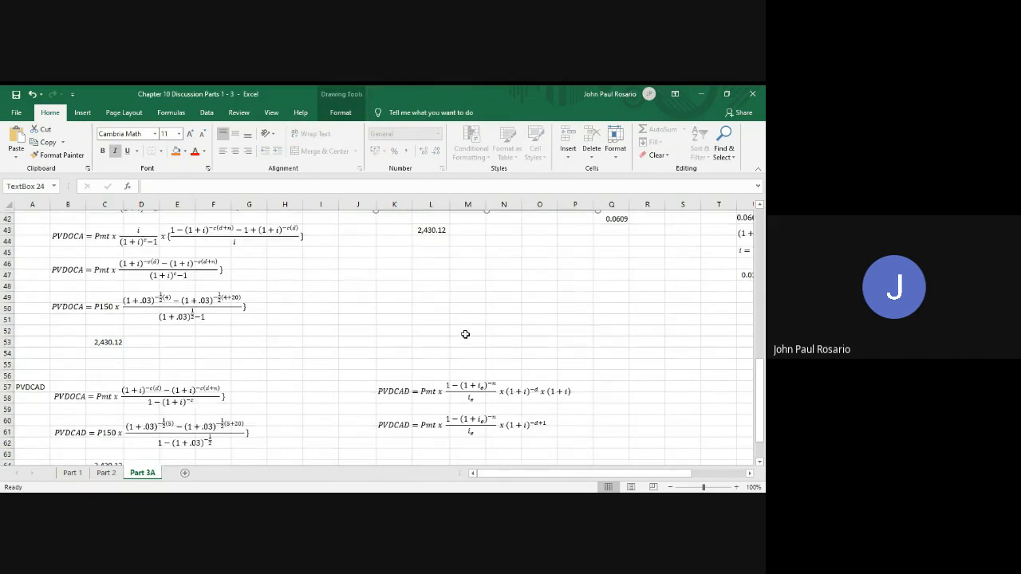
click(398, 382)
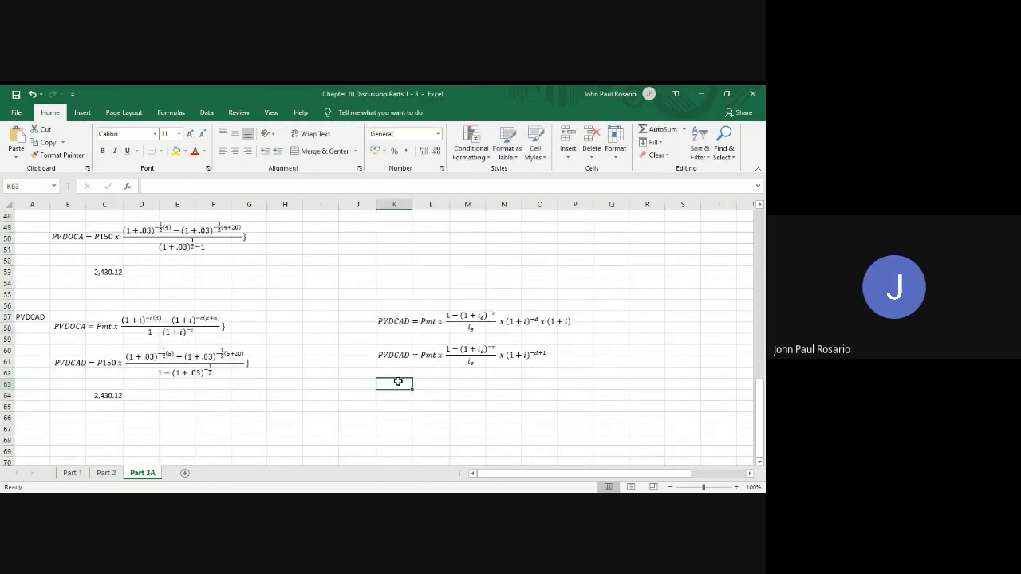
key(ctrl+v)
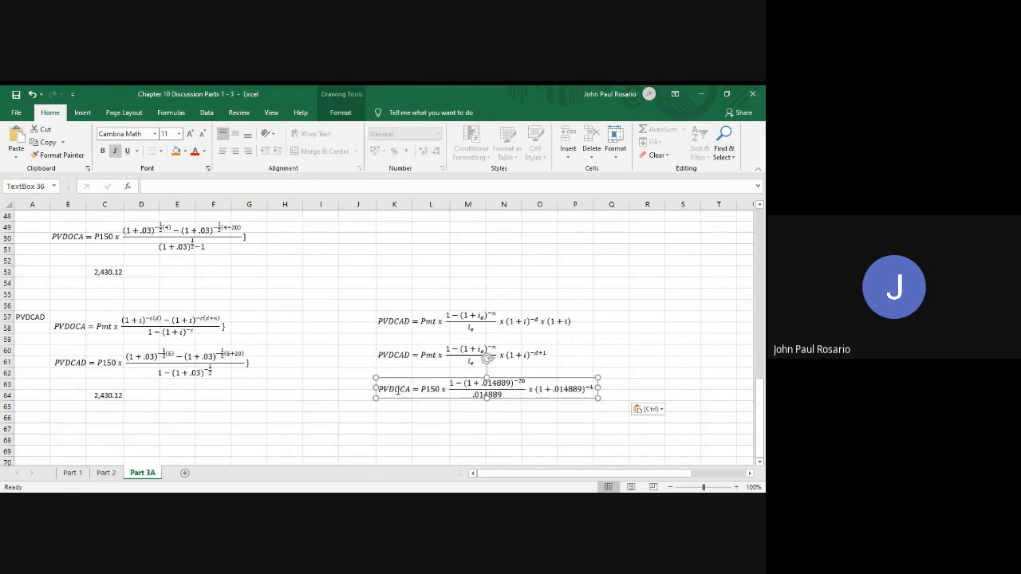
Rename the copied equation's left side to PVDCAD and change its final exponent to -5+1
click(403, 390)
key(Delete)
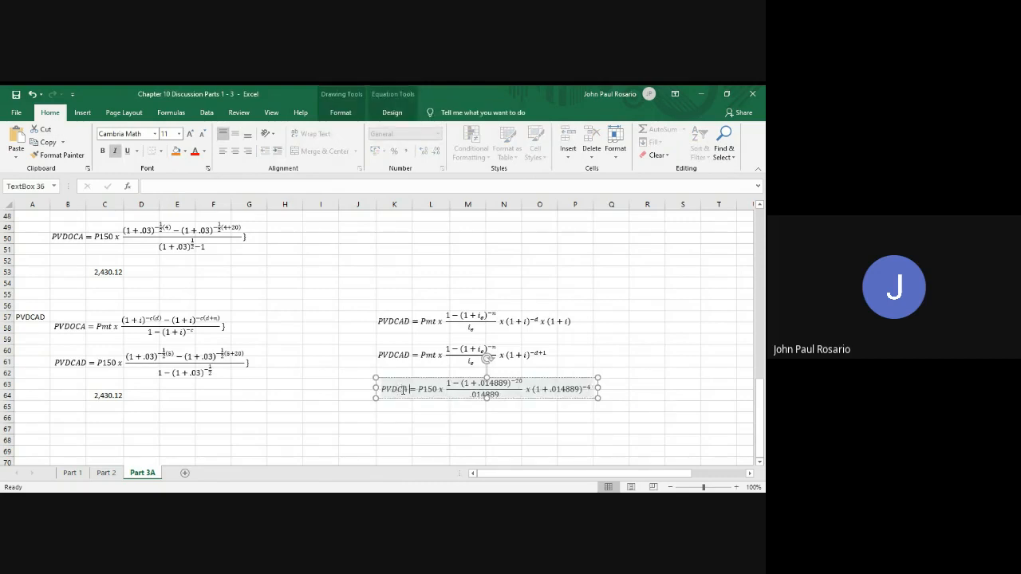
text(D)
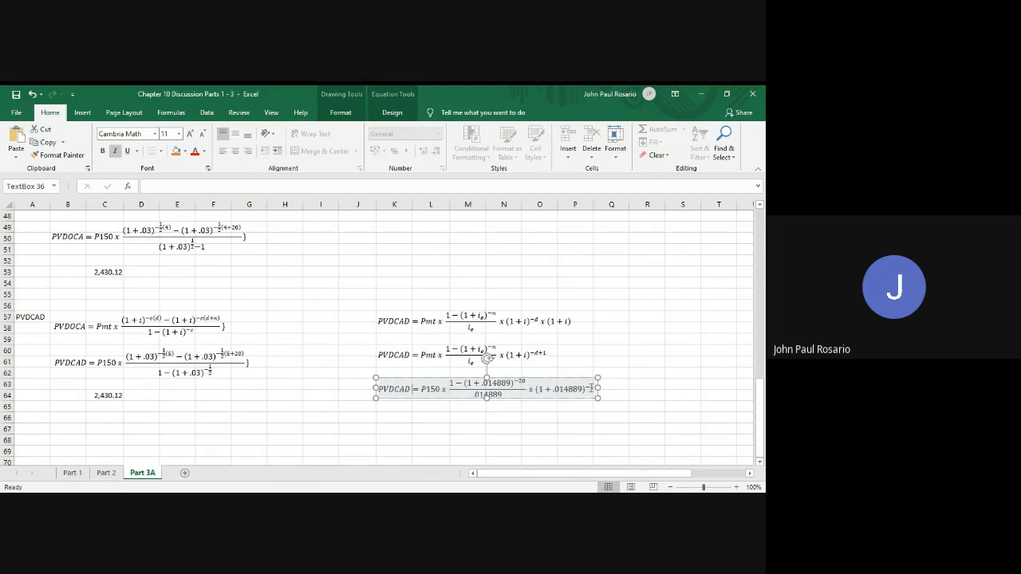
click(593, 390)
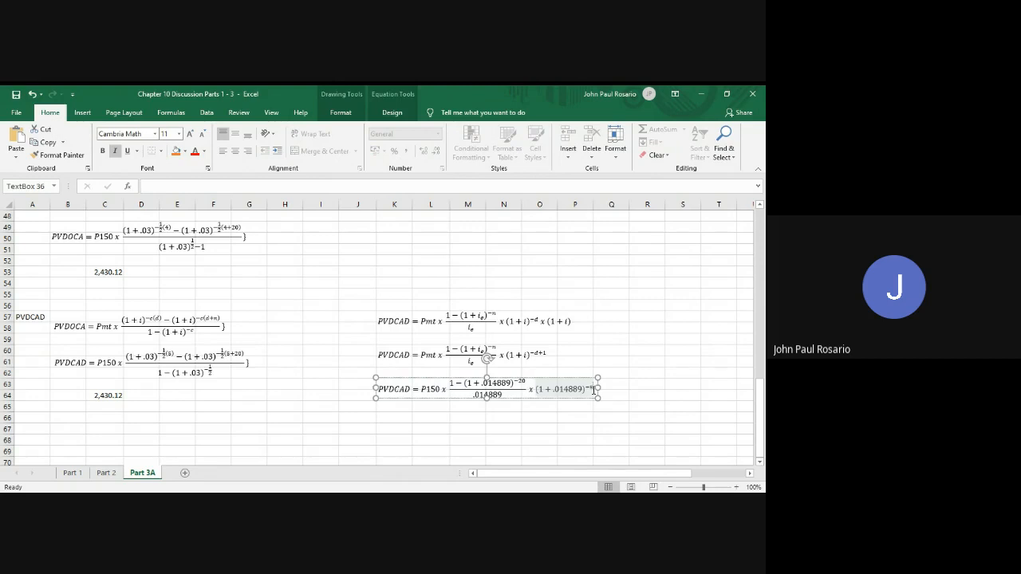
text(+1)
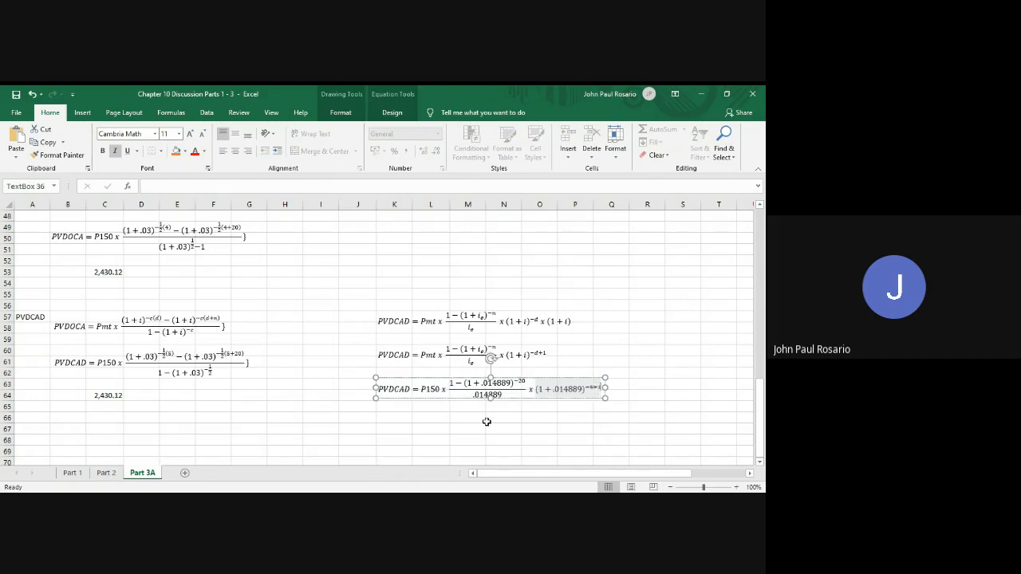
Copy the second-method PVDOCA result formula from L43 into L66 beneath the substituted PVDCAD equation
scroll(487, 421, up, 3)
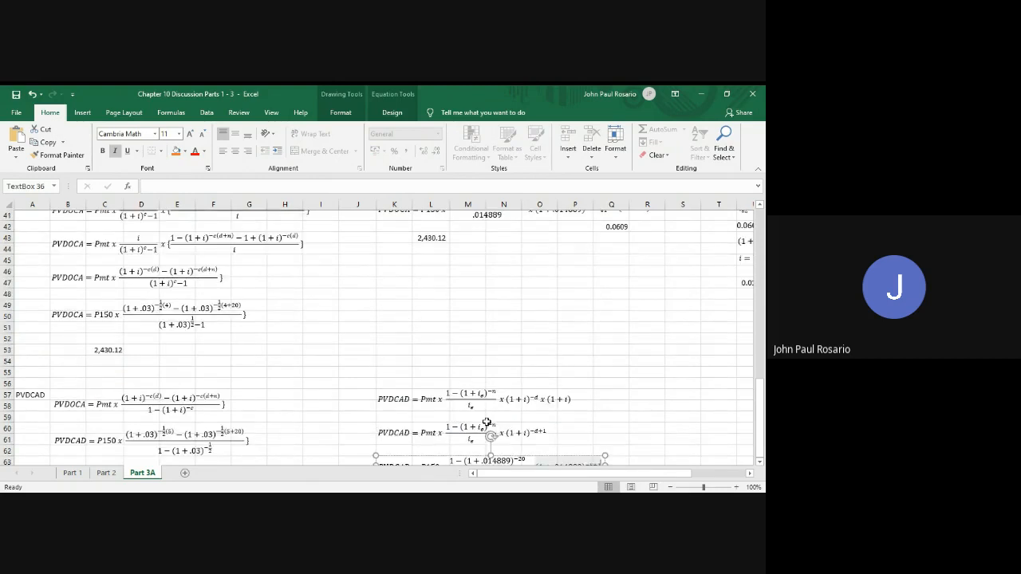
click(431, 243)
key(ctrl+c)
scroll(447, 335, down, 6)
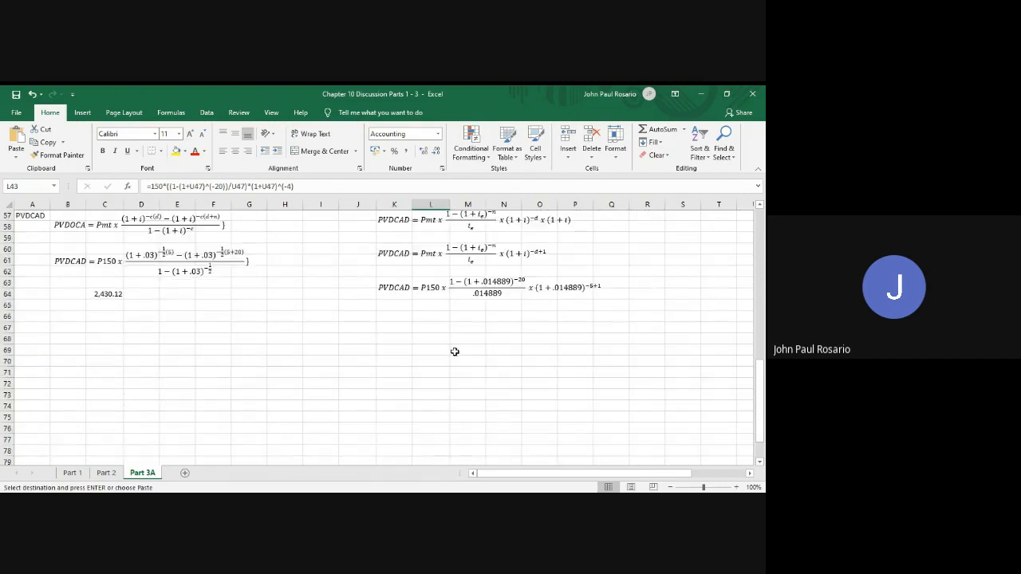
click(430, 307)
key(ctrl+v)
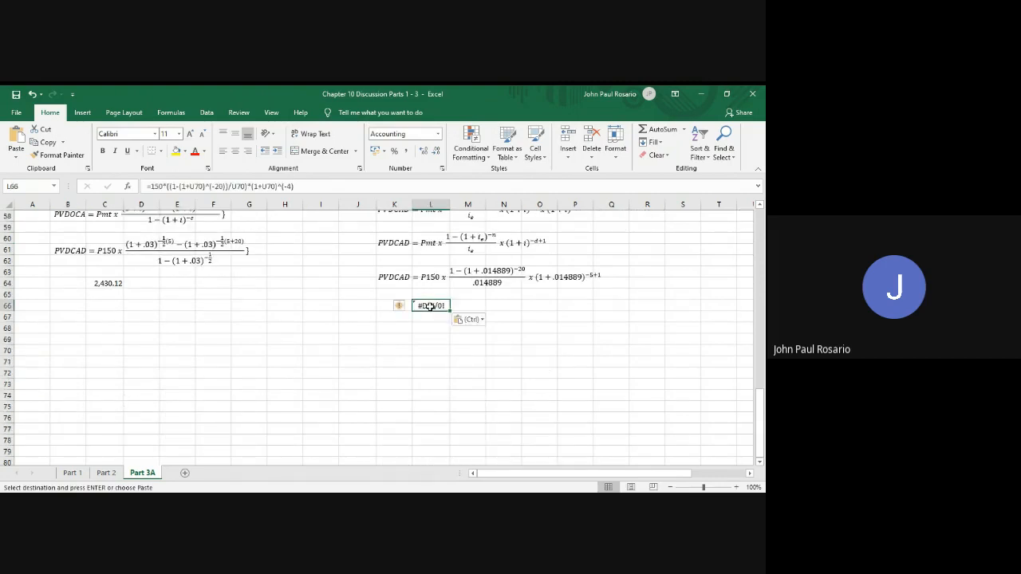
Repoint all three U70 references in the L66 formula to the quarterly rate in U47
double_click(431, 305)
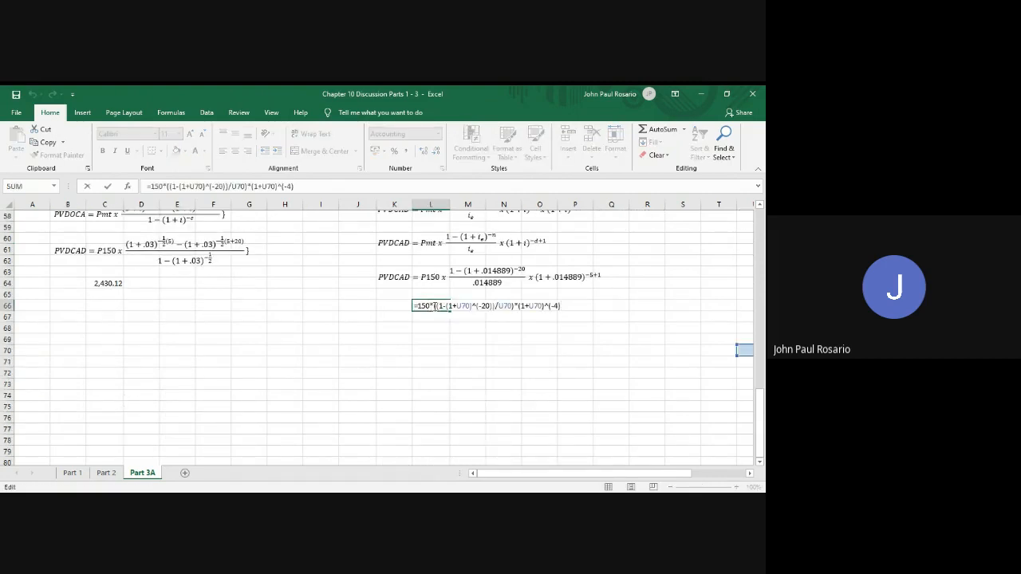
scroll(476, 313, up, 1)
scroll(476, 313, up, 1)
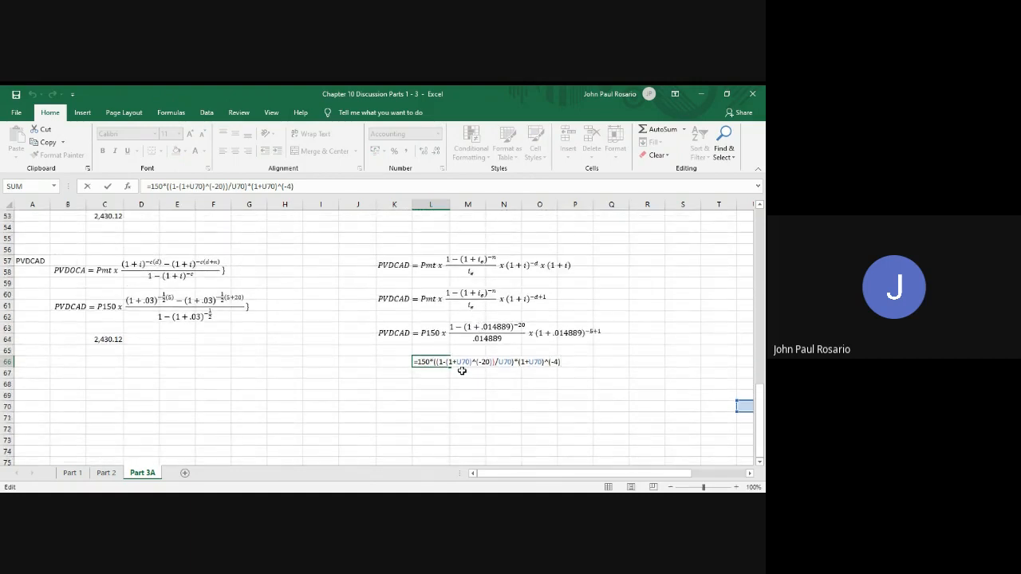
drag(459, 361, 471, 362)
scroll(605, 325, up, 3)
scroll(605, 326, right, 2)
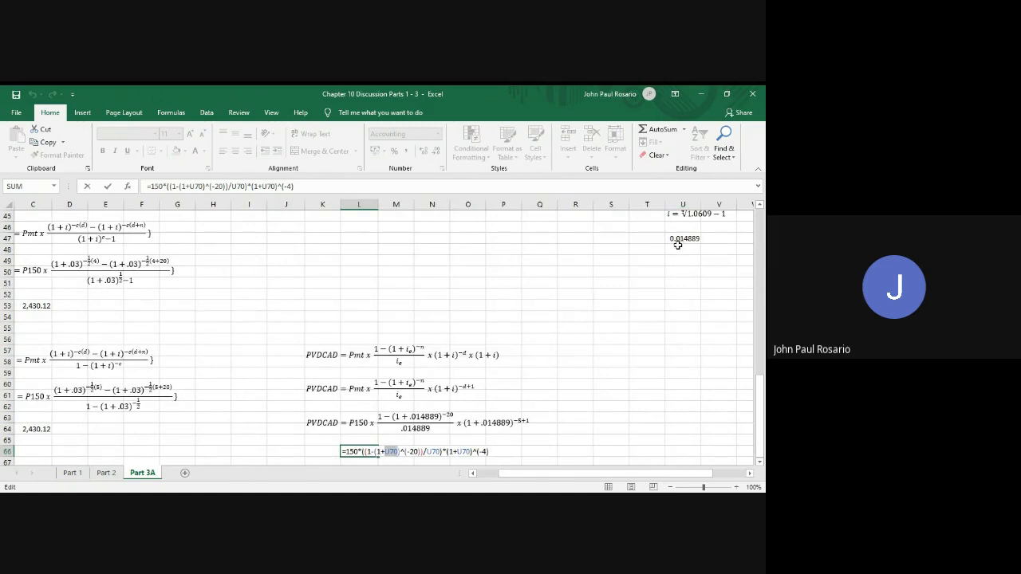
click(686, 238)
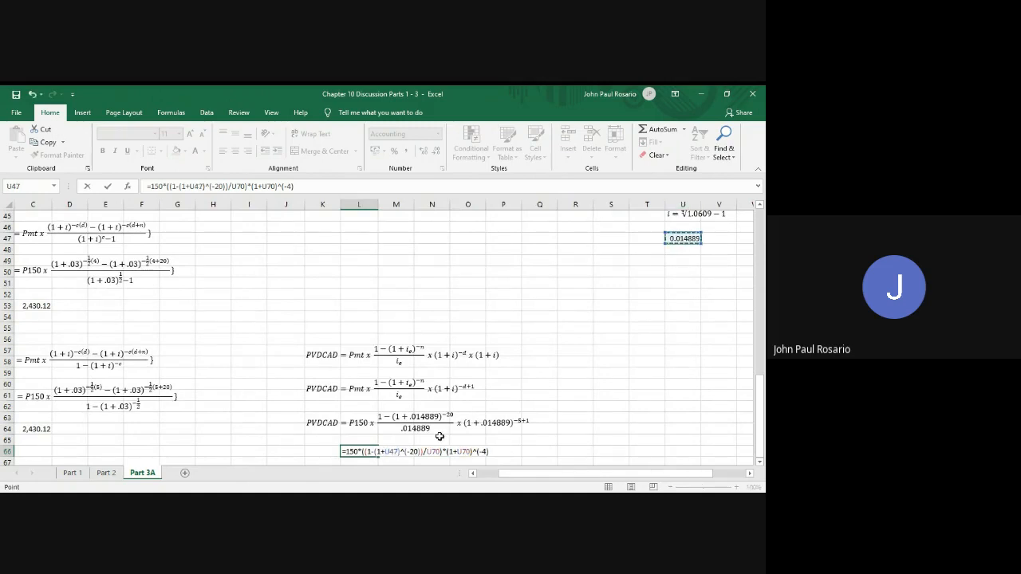
drag(428, 453, 444, 453)
click(685, 238)
drag(458, 454, 471, 453)
click(684, 237)
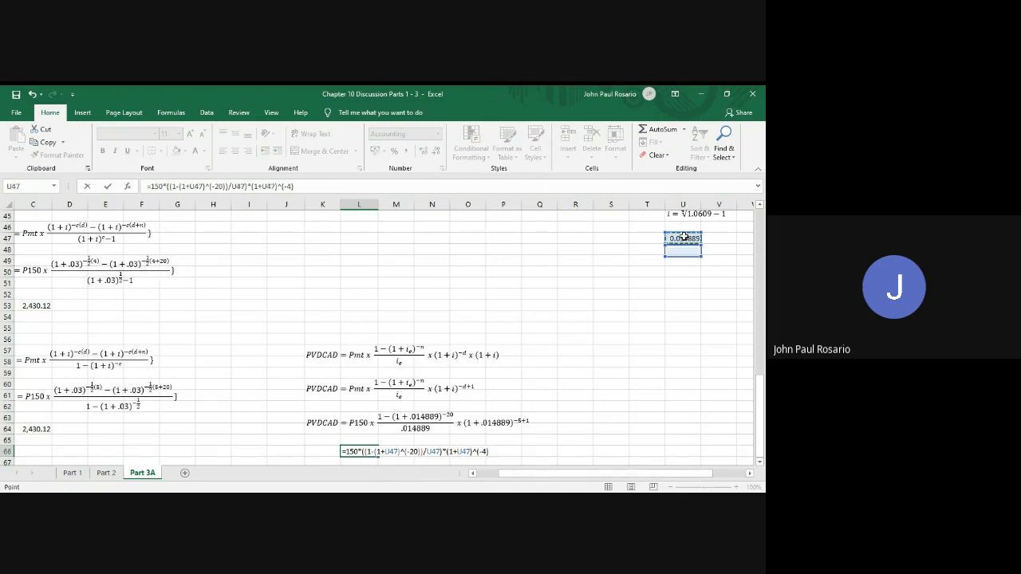
Change the final exponent in the L66 formula to -5+1 and save the workbook
click(485, 452)
key(BackSpace)
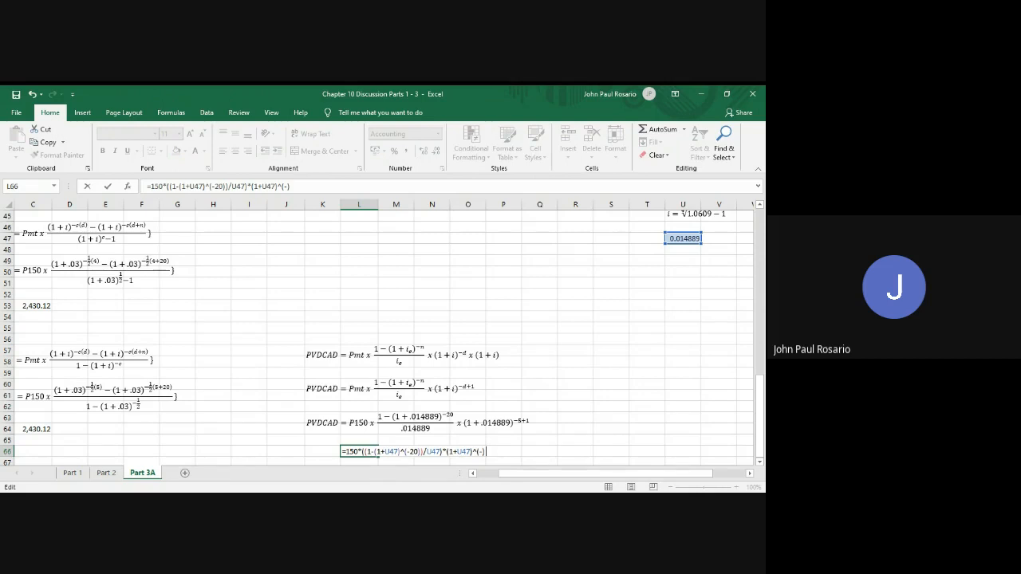
text(5+1)
key(Return)
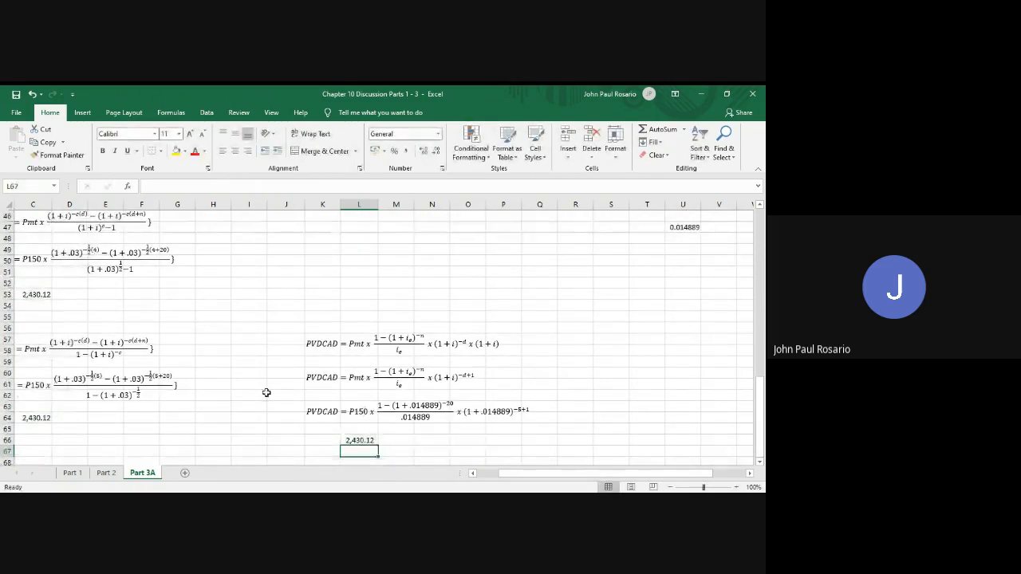
scroll(266, 392, left, 2)
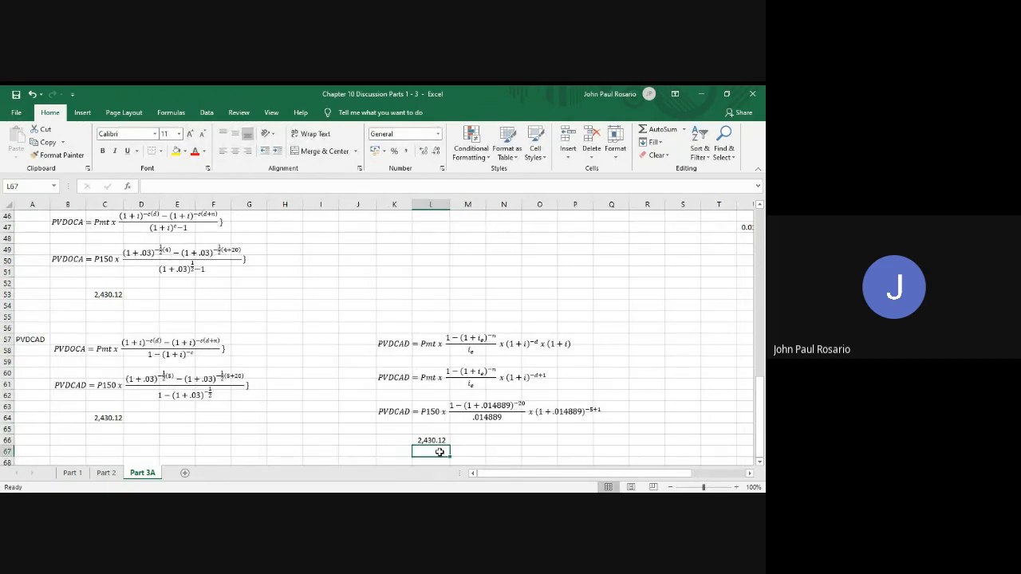
key(ctrl+s)
scroll(541, 317, up, 5)
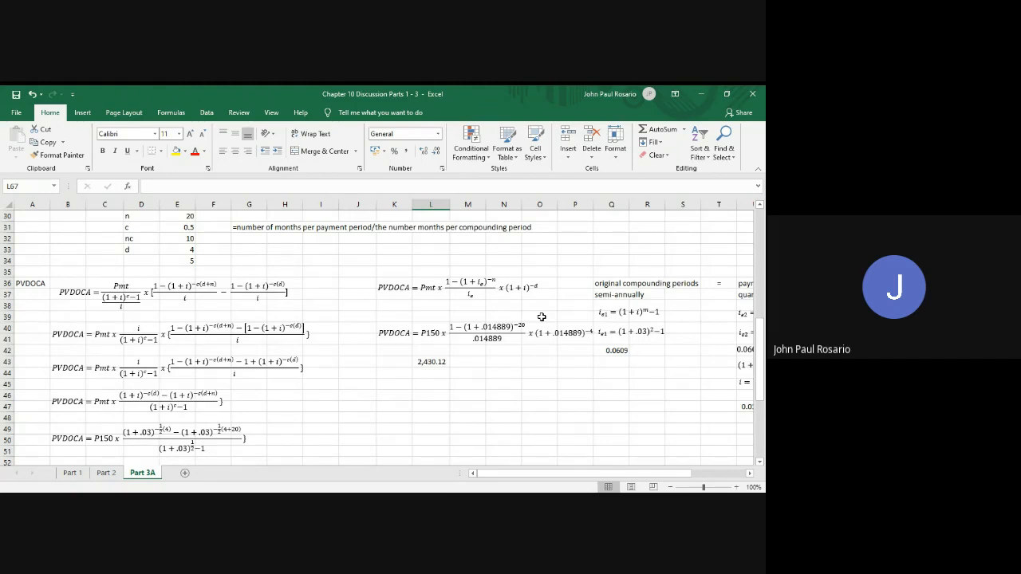
scroll(542, 317, right, 2)
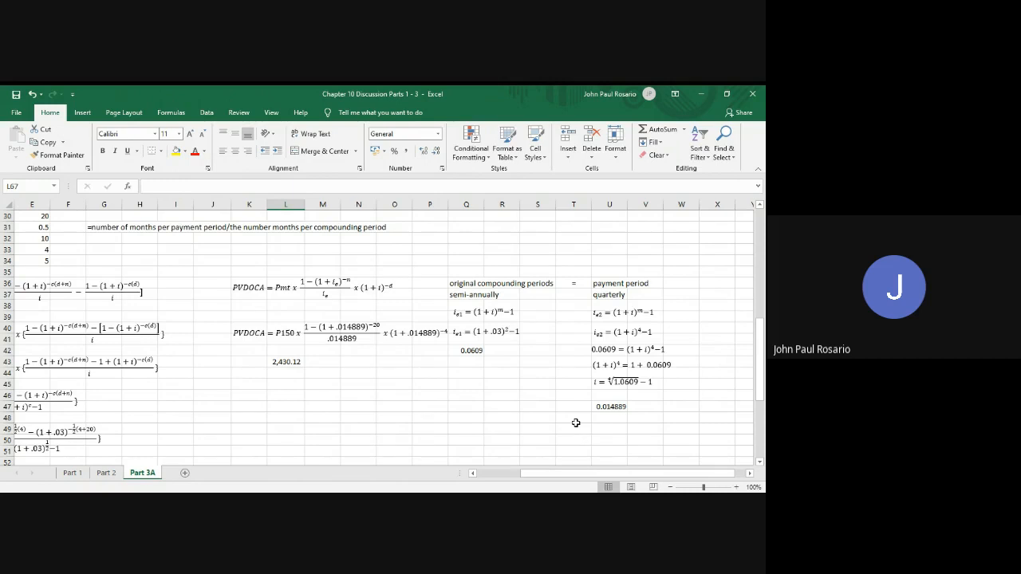
scroll(576, 423, left, 2)
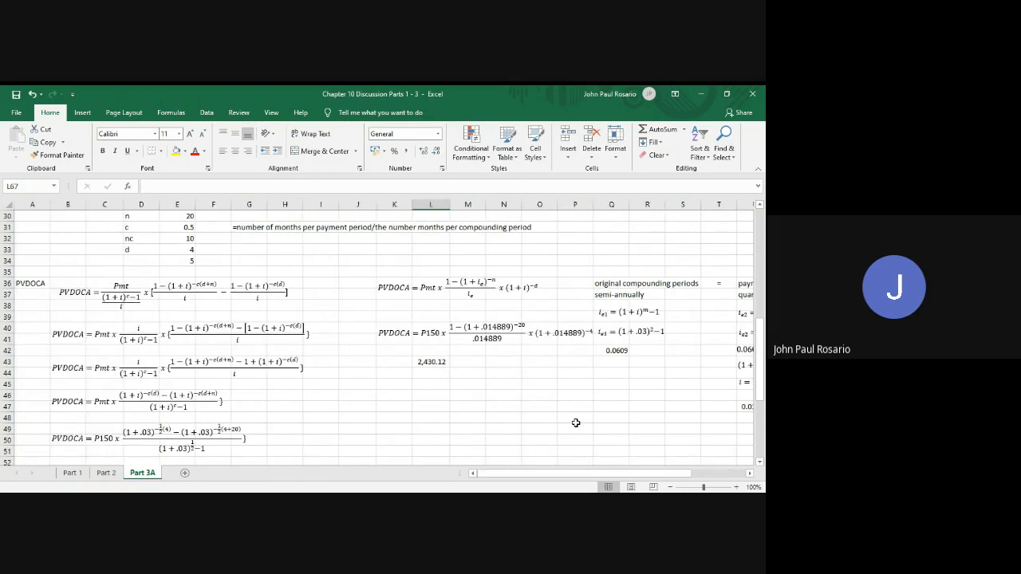